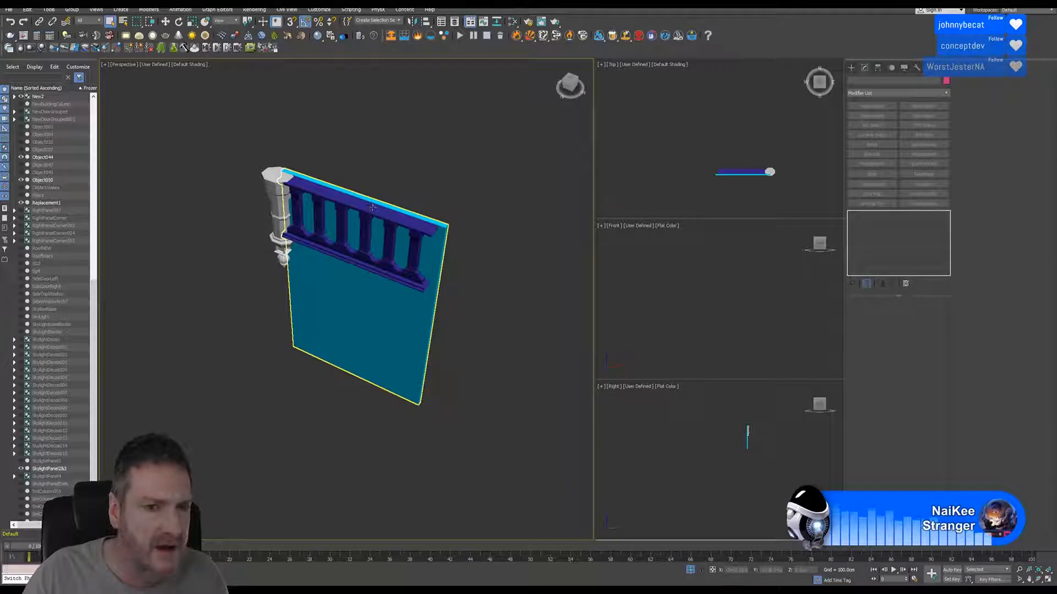
pyautogui.click(388, 211)
pyautogui.scroll(2, 403, 213)
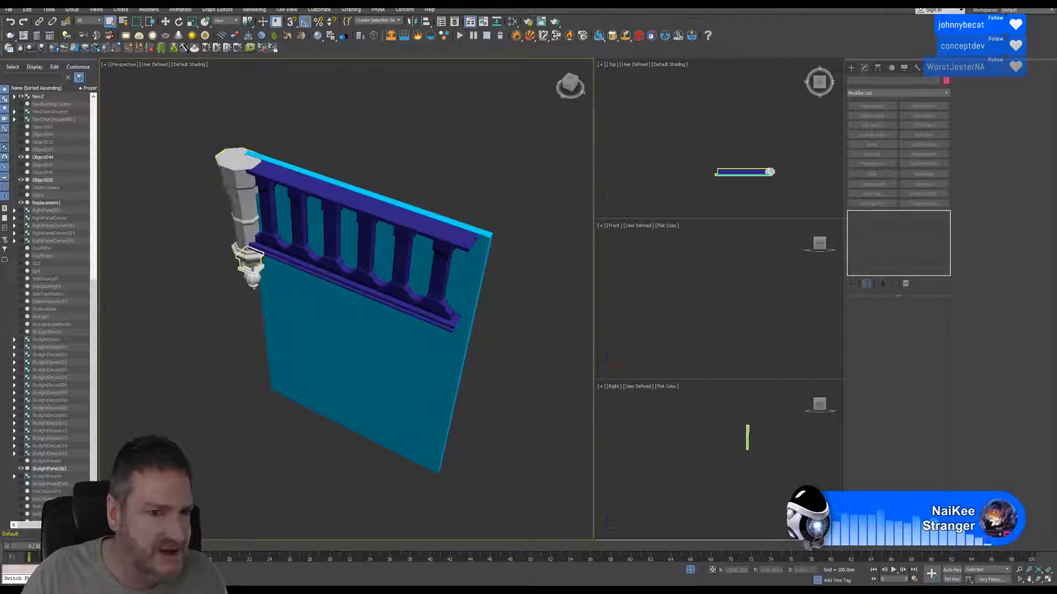
pyautogui.moveTo(300, 216); pyautogui.dragTo(322, 201, button='middle')
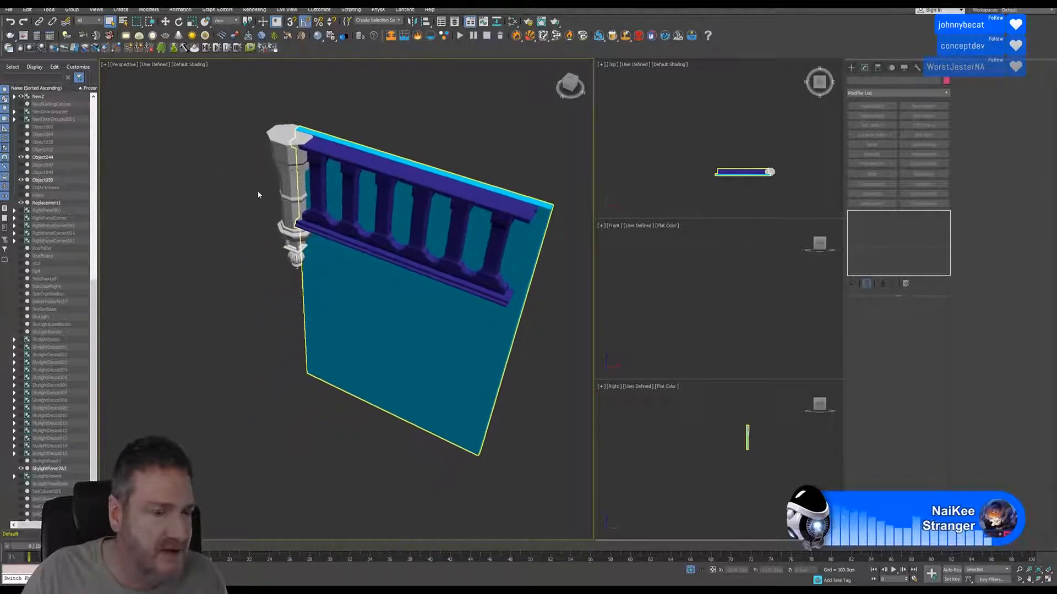
pyautogui.scroll(3, 260, 193)
pyautogui.scroll(-4, 320, 150)
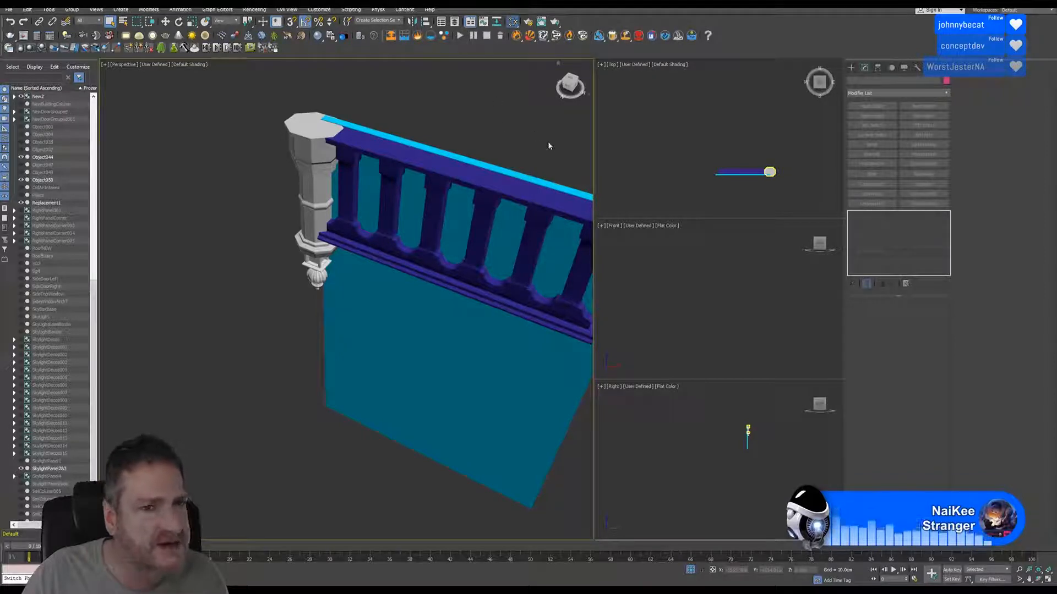
# - Add a new Standard material in the material editor and name it ColumnSmlDarkWood
pyautogui.press('m')
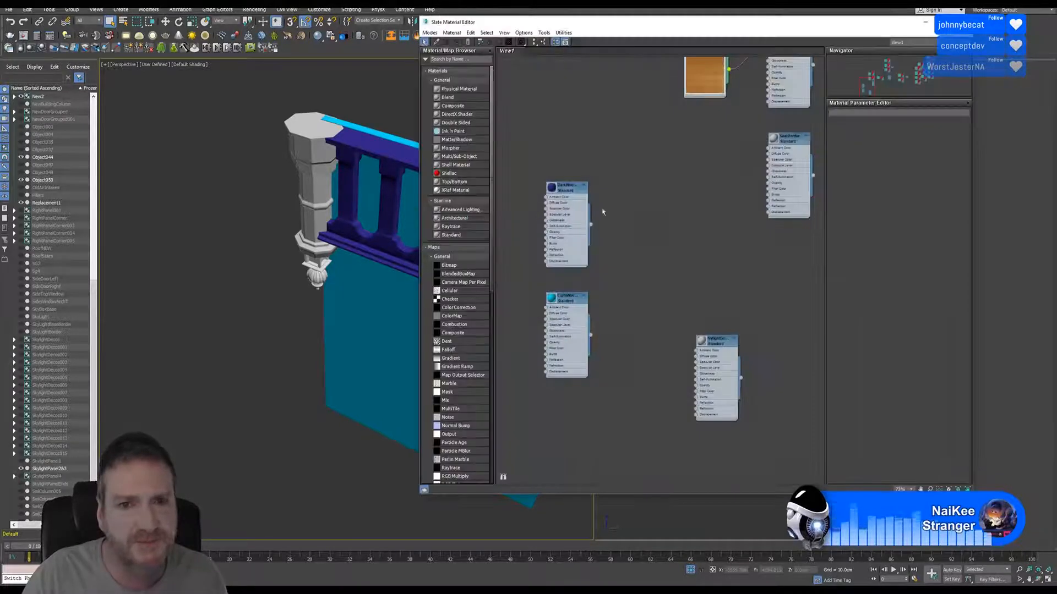
pyautogui.moveTo(611, 224); pyautogui.dragTo(702, 141, button='middle')
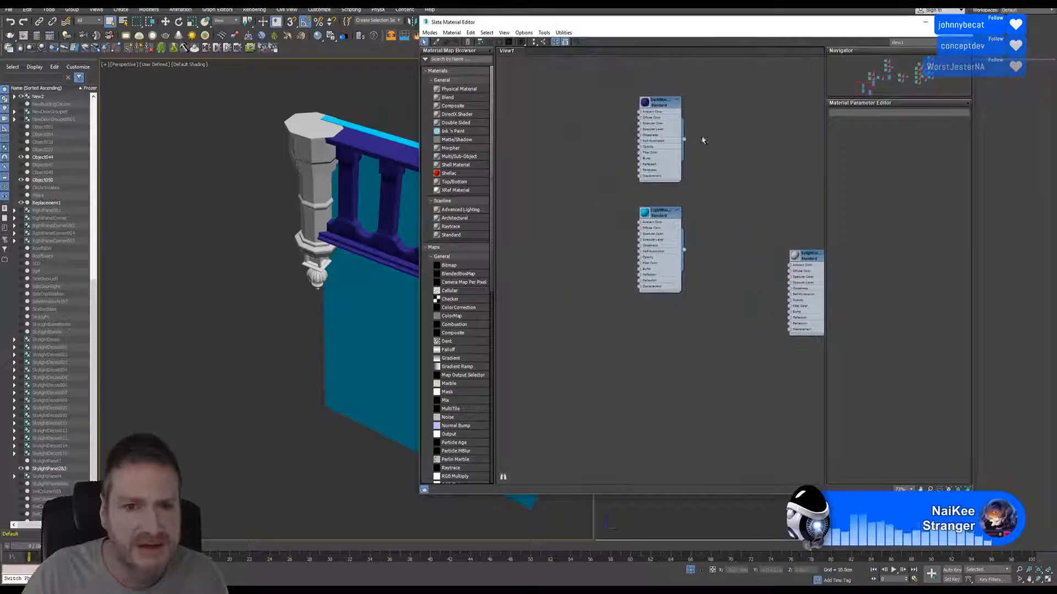
pyautogui.moveTo(456, 236); pyautogui.dragTo(552, 159)
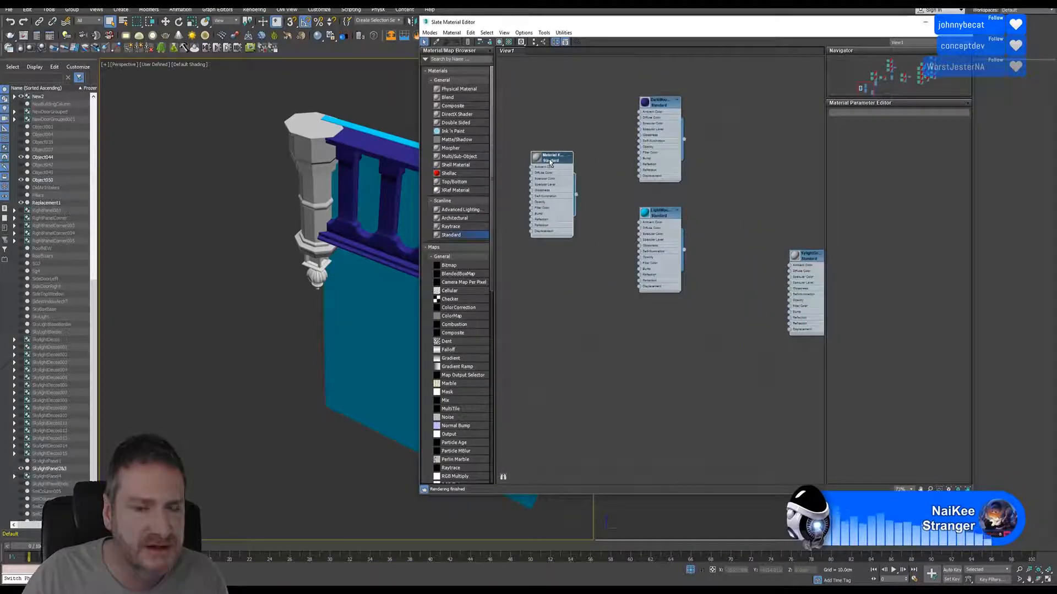
pyautogui.doubleClick(548, 160)
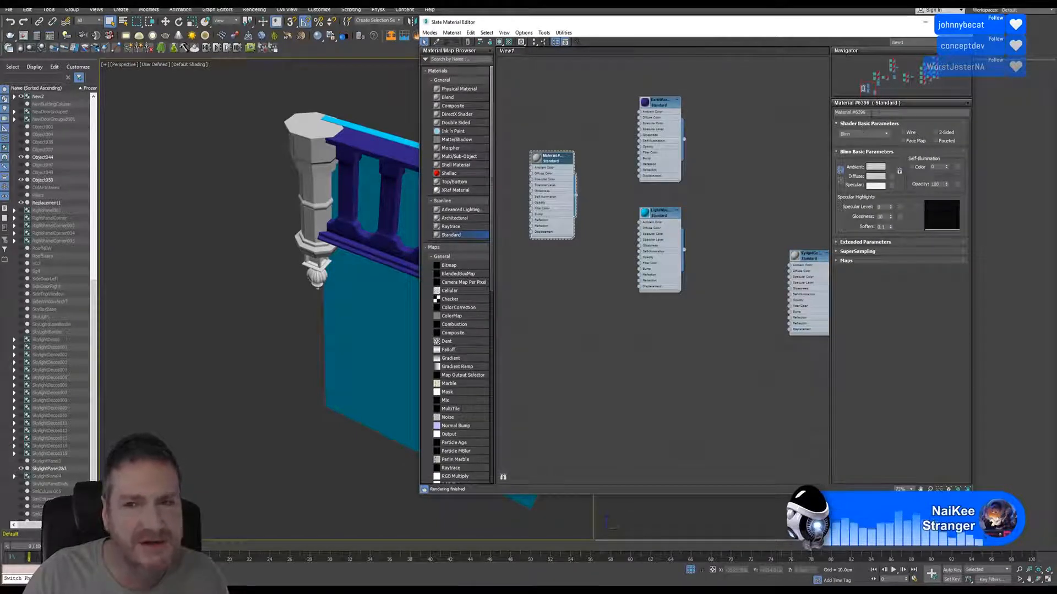
pyautogui.moveTo(871, 114); pyautogui.dragTo(818, 124)
pyautogui.write('C')
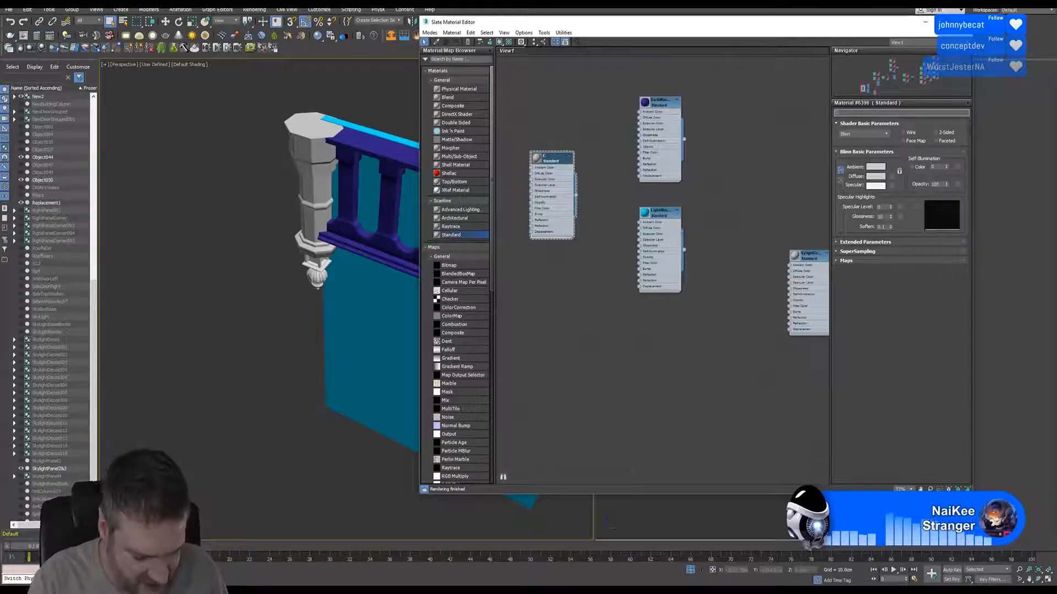
pyautogui.write('ol')
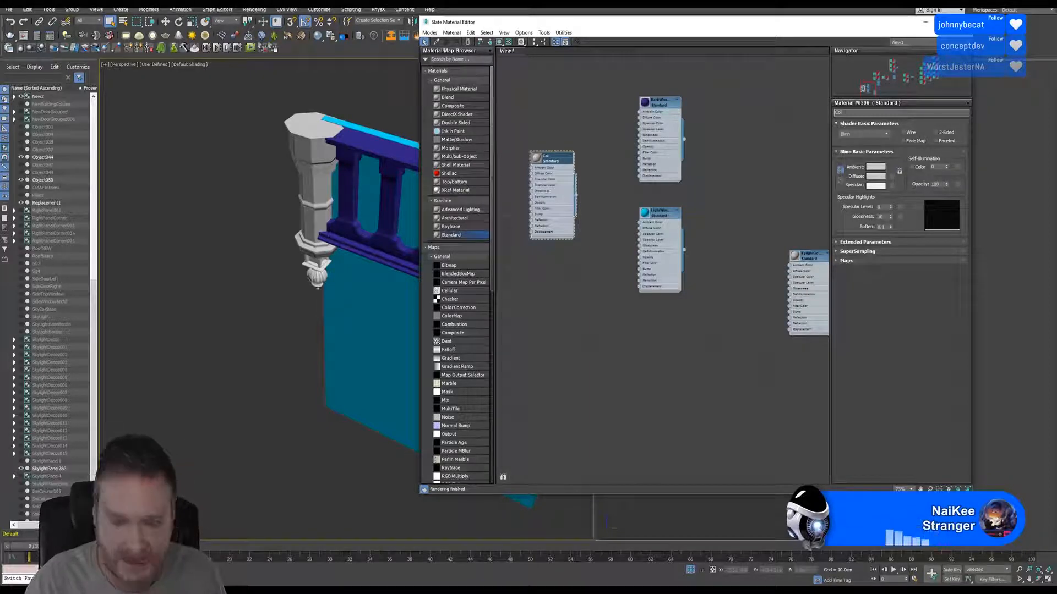
pyautogui.write('umn')
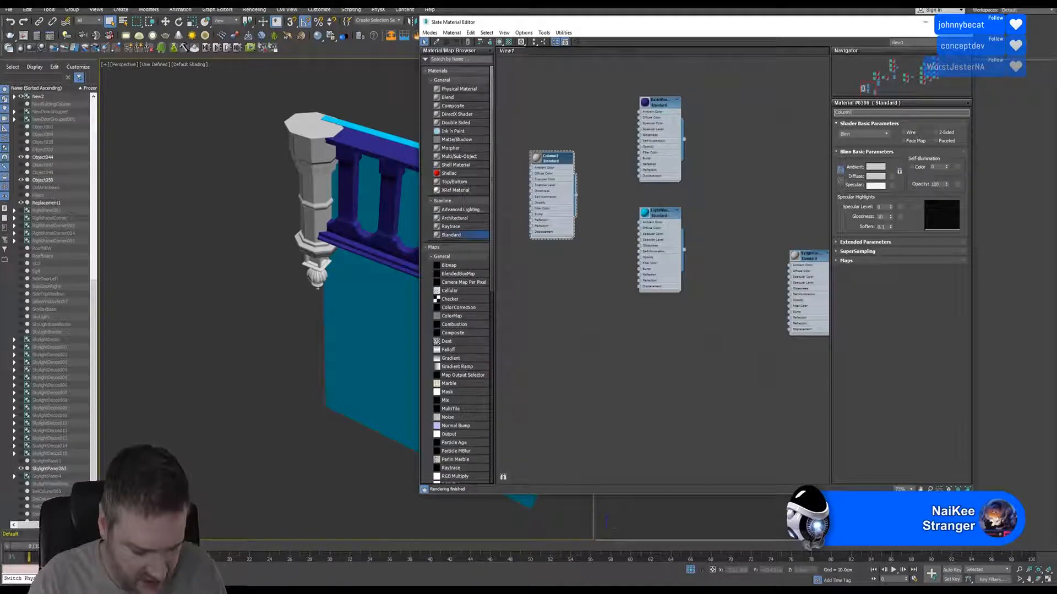
pyautogui.write('Smoot')
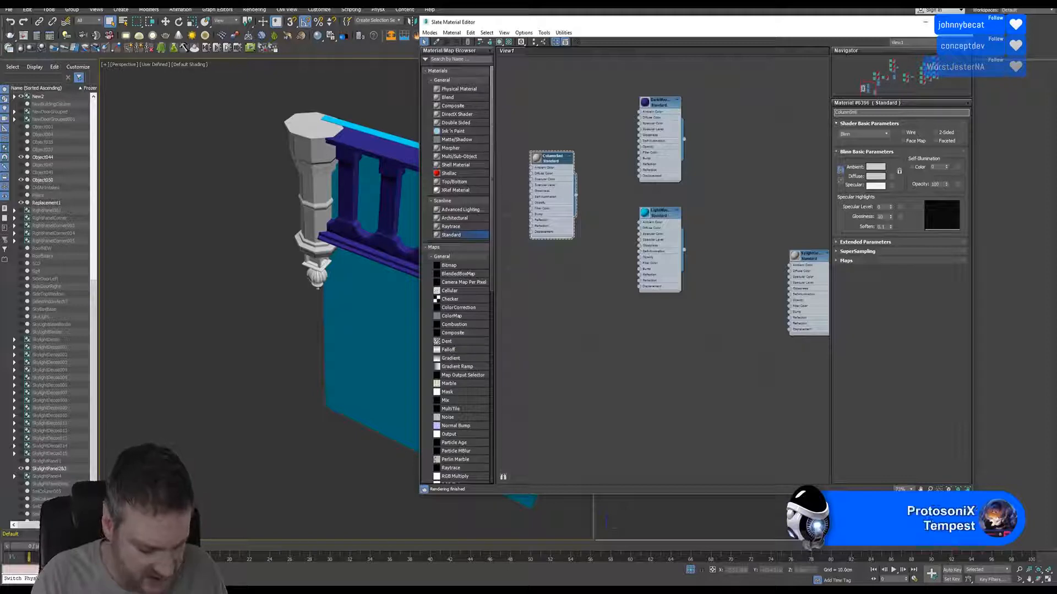
pyautogui.write('kWood')
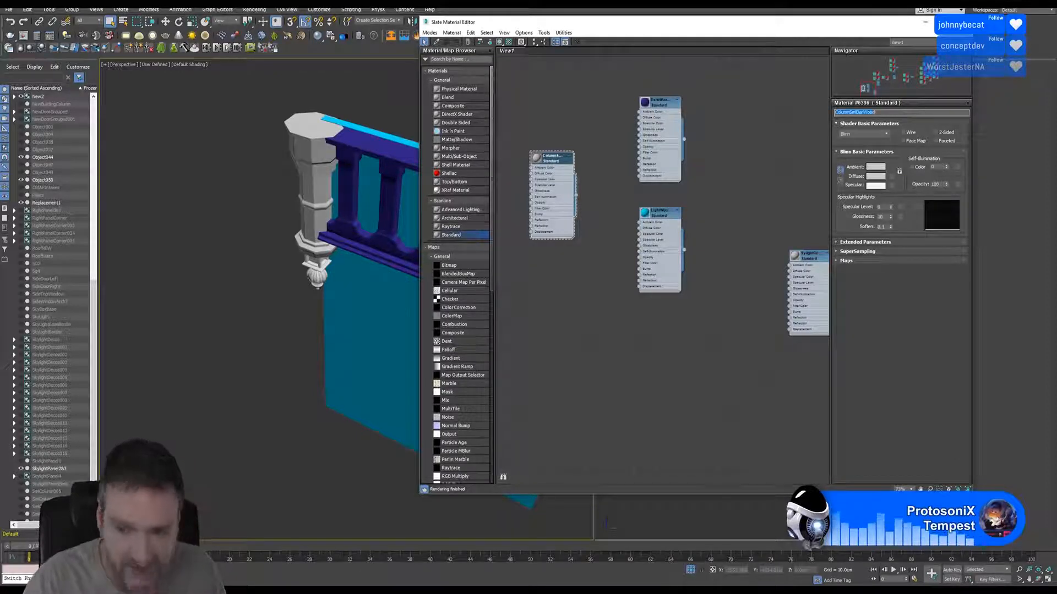
pyautogui.press('Return')
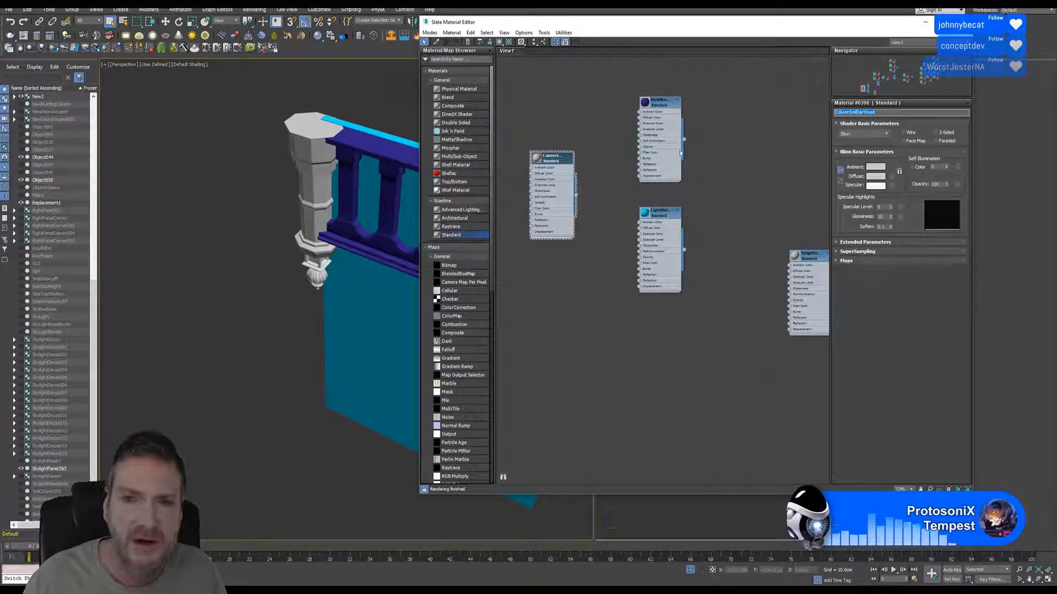
# - Set the ambient and diffuse color of the ColumnSmlDarkWood material to a dark yellow
pyautogui.click(875, 168)
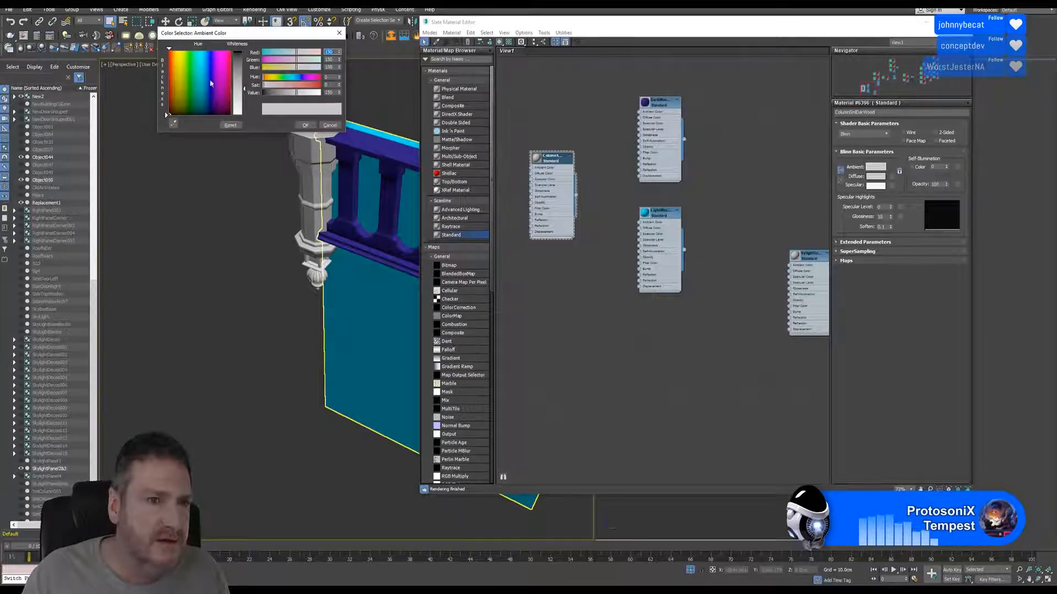
pyautogui.click(178, 102)
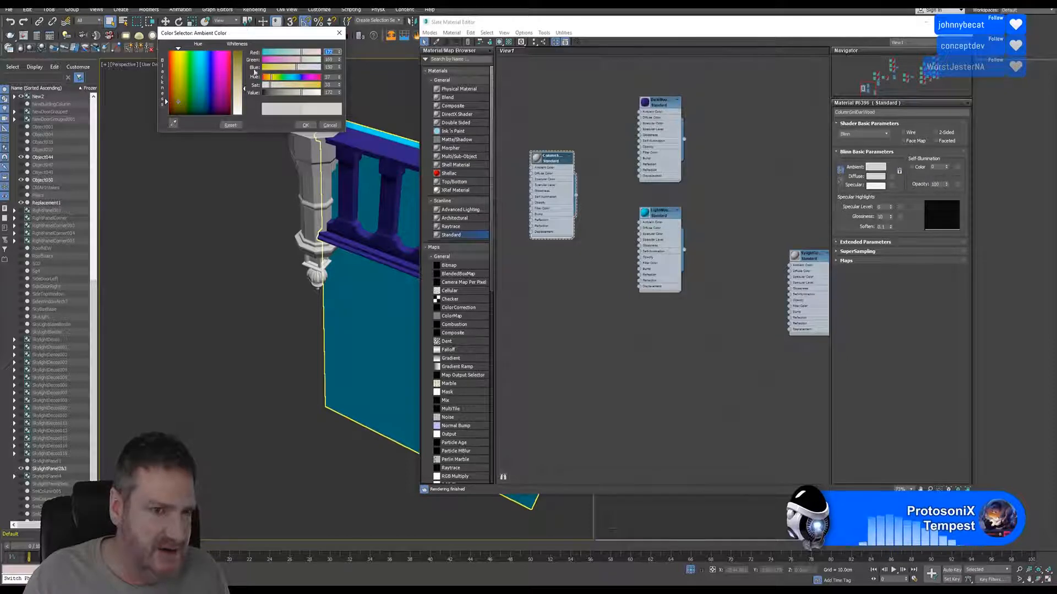
pyautogui.moveTo(245, 88); pyautogui.dragTo(244, 49)
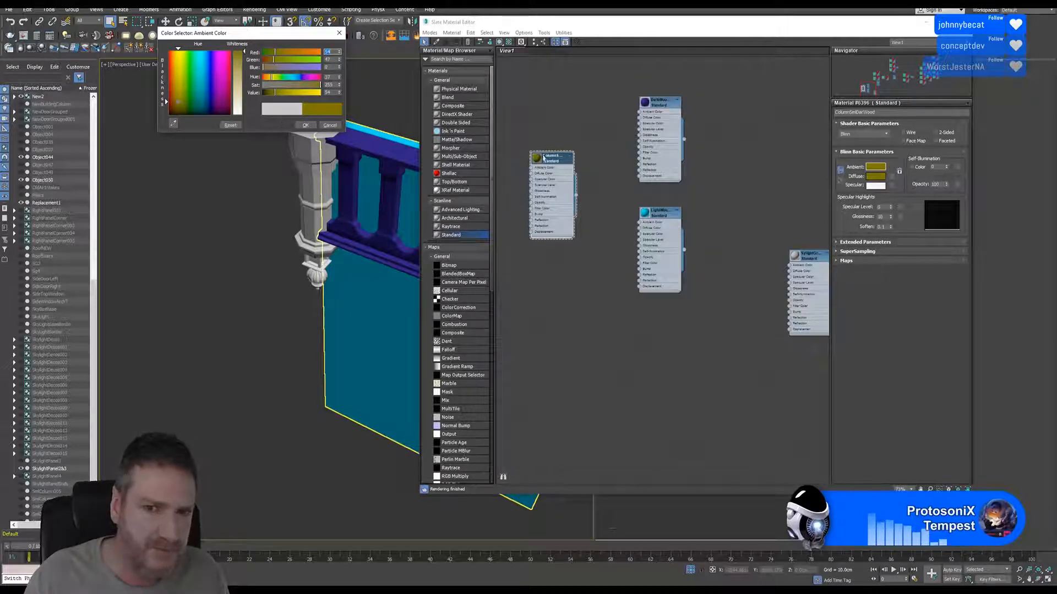
pyautogui.click(307, 124)
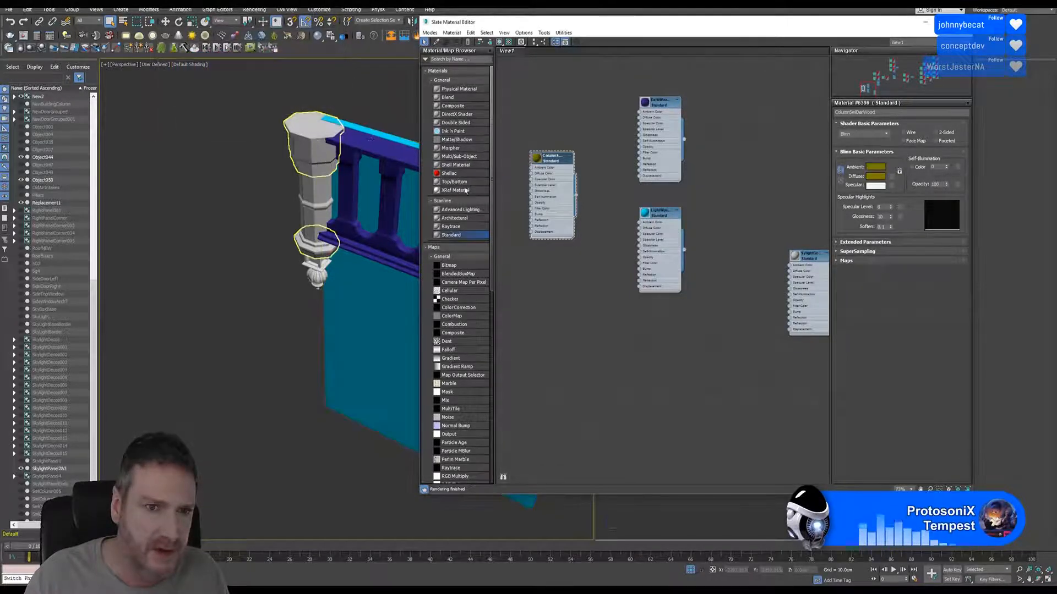
pyautogui.click(535, 263)
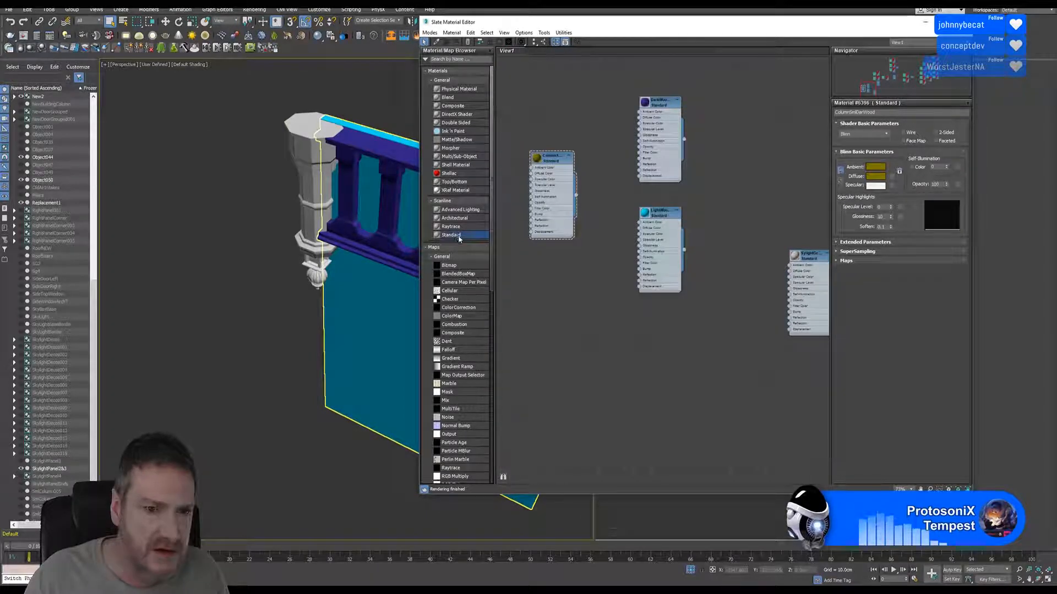
# - Add a second Standard material below the first one and name it ColumnSmlGoldPaint
pyautogui.moveTo(457, 237); pyautogui.dragTo(571, 282)
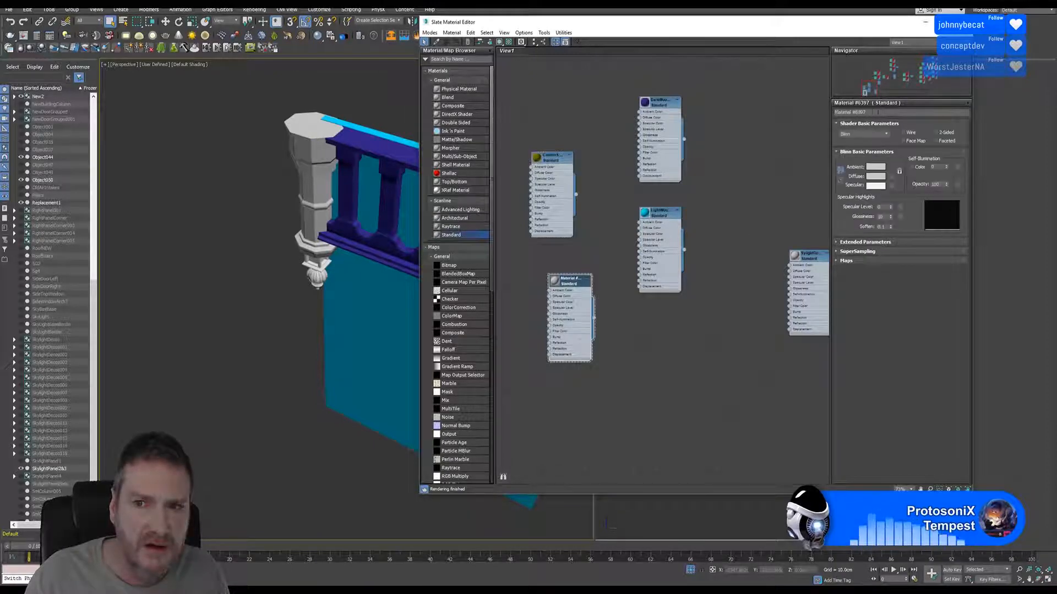
pyautogui.click(882, 113)
pyautogui.write('Col')
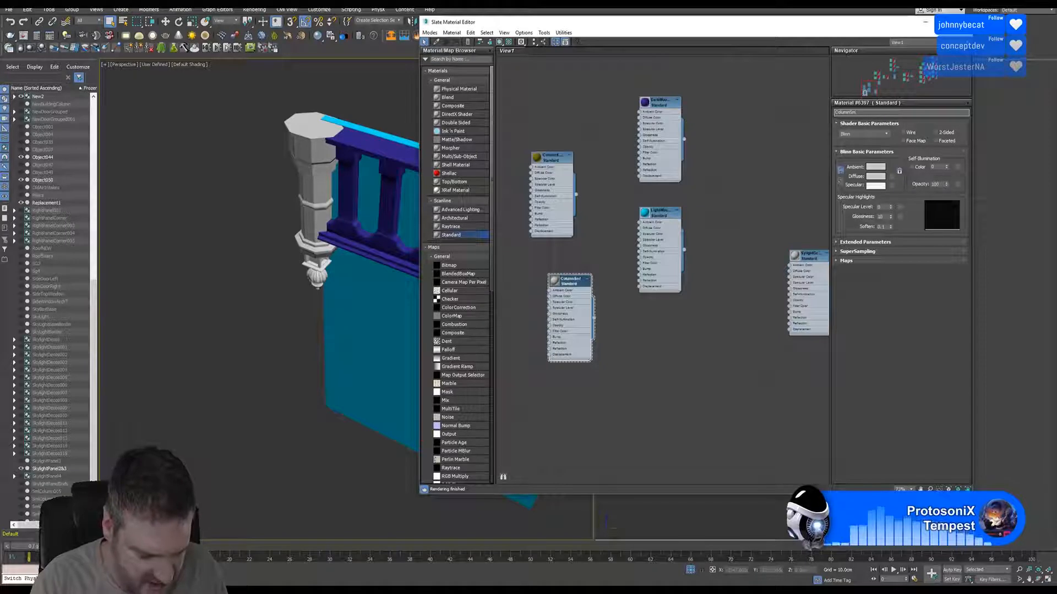
pyautogui.write('umnSmlGol')
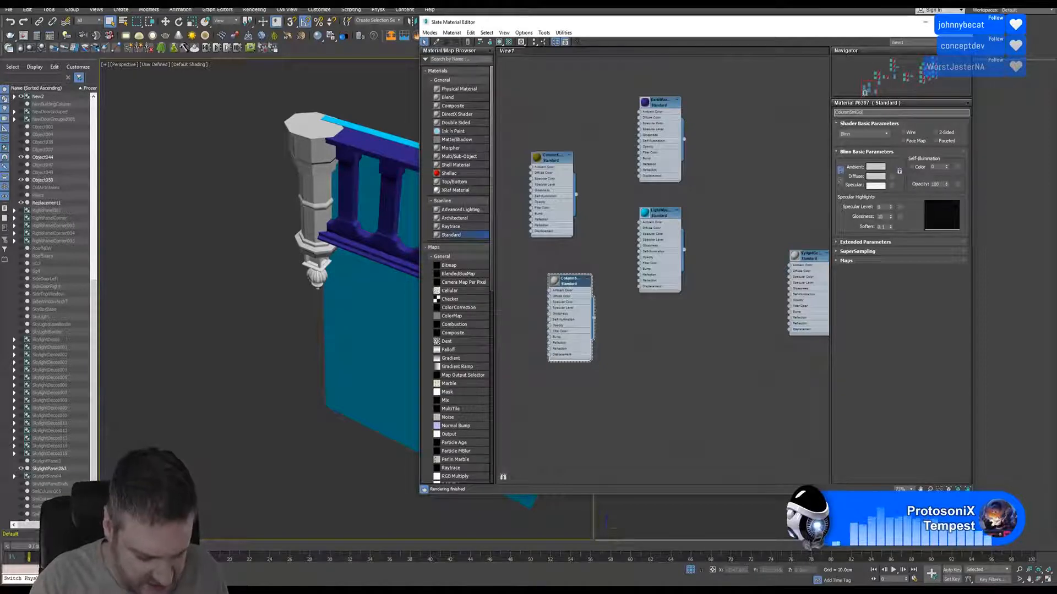
pyautogui.write('dPaint')
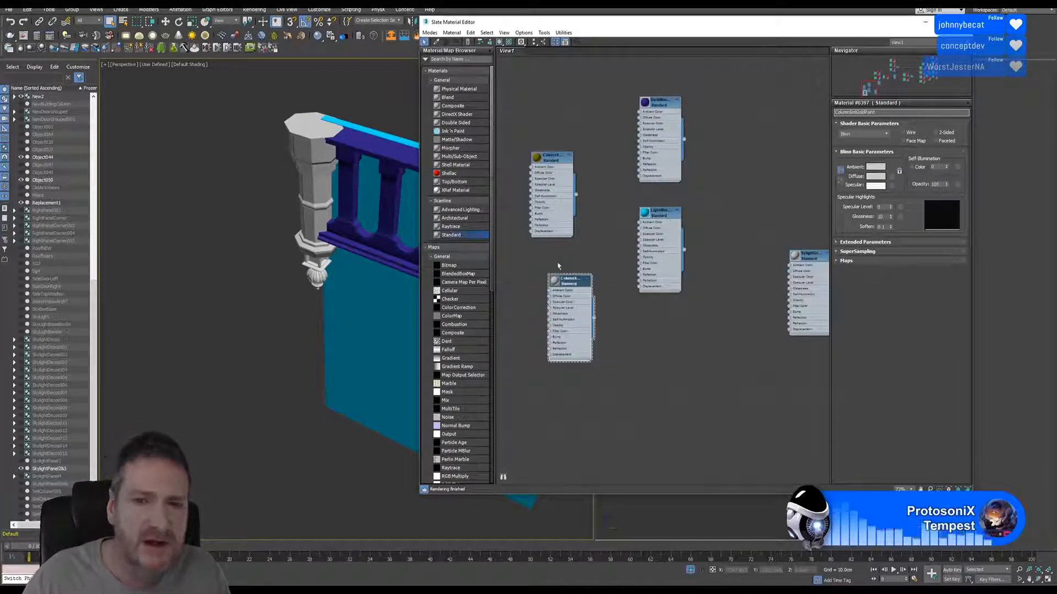
# - Set the ambient and diffuse color of the ColumnSmlGoldPaint material to a dark green
pyautogui.click(883, 167)
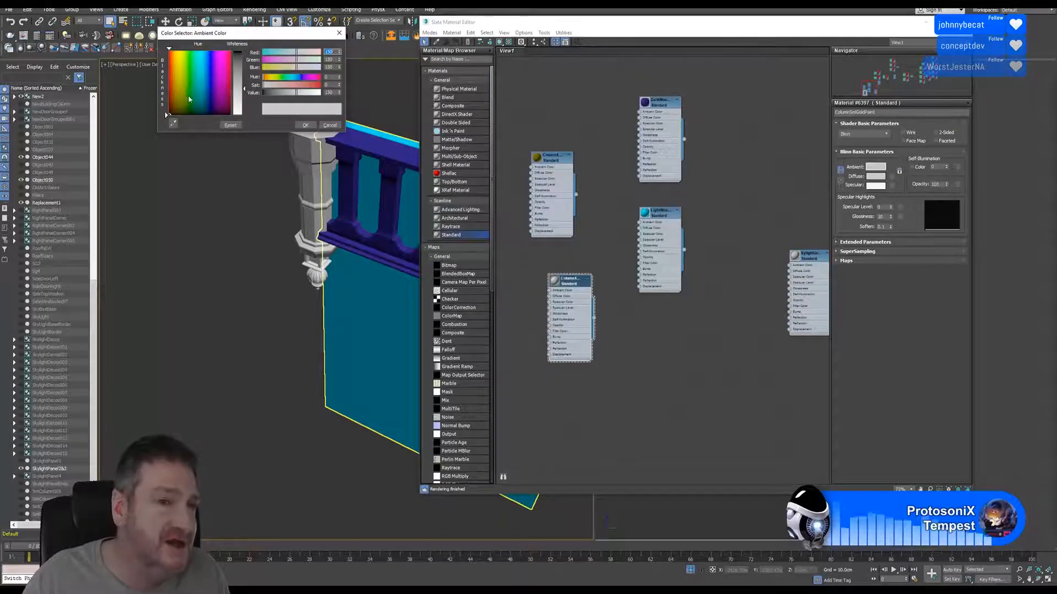
pyautogui.click(190, 101)
pyautogui.click(234, 69)
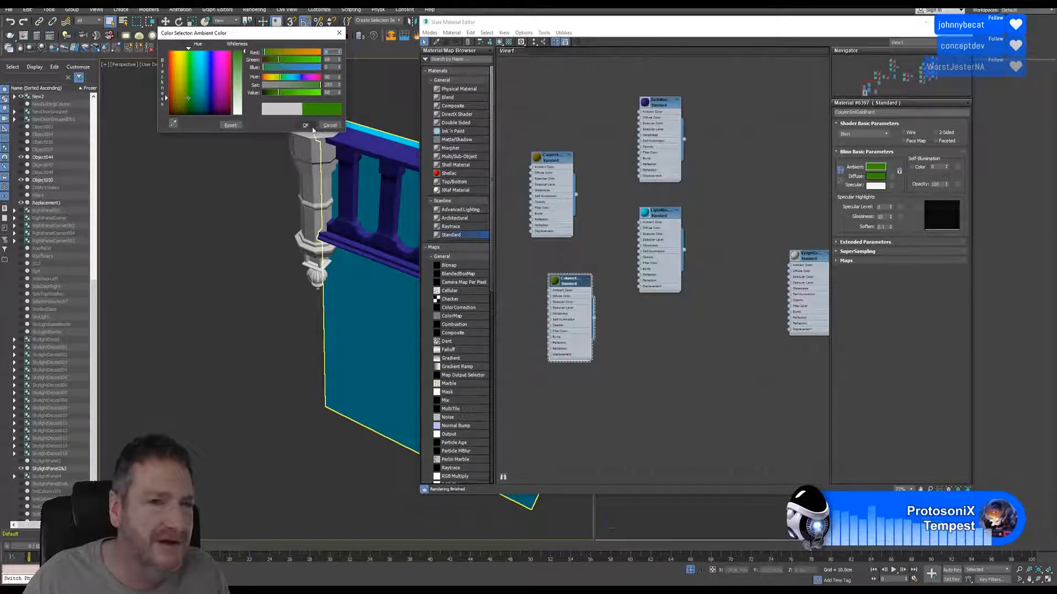
pyautogui.click(305, 124)
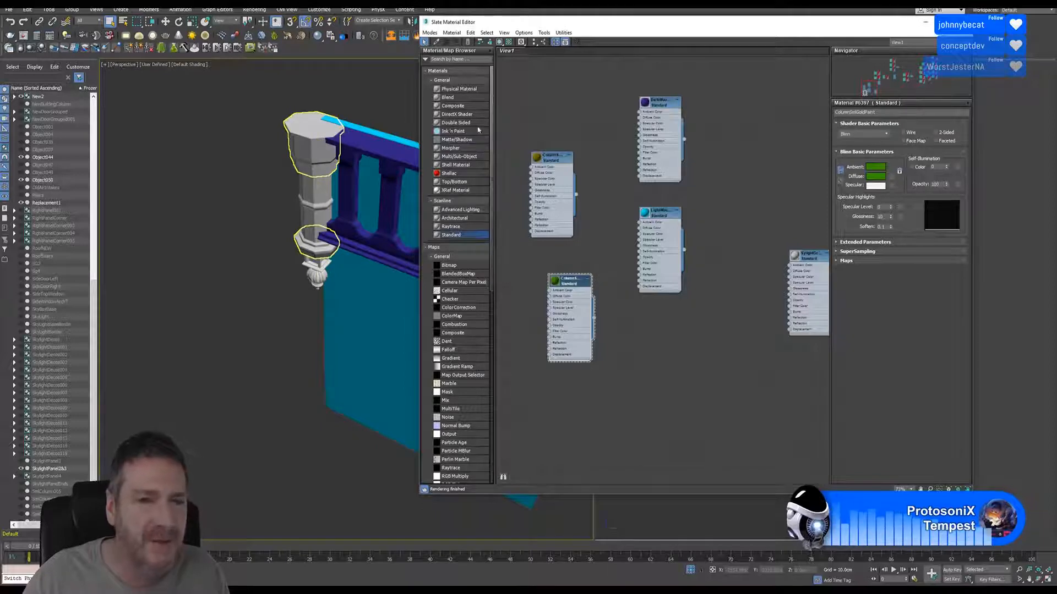
# - Select the object forming the small column's cap and base, and assign the ColumnSmlDarkWood material to it
pyautogui.click(303, 135)
pyautogui.moveTo(361, 152); pyautogui.dragTo(324, 136, button='middle')
pyautogui.scroll(3, 359, 140)
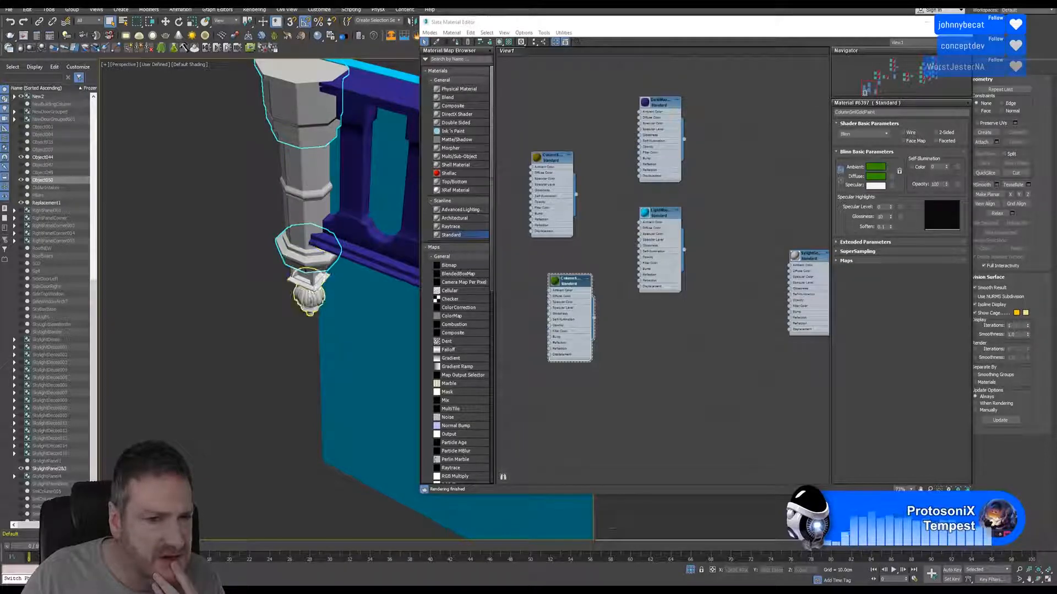
pyautogui.click(1034, 581)
pyautogui.moveTo(330, 259); pyautogui.dragTo(339, 240)
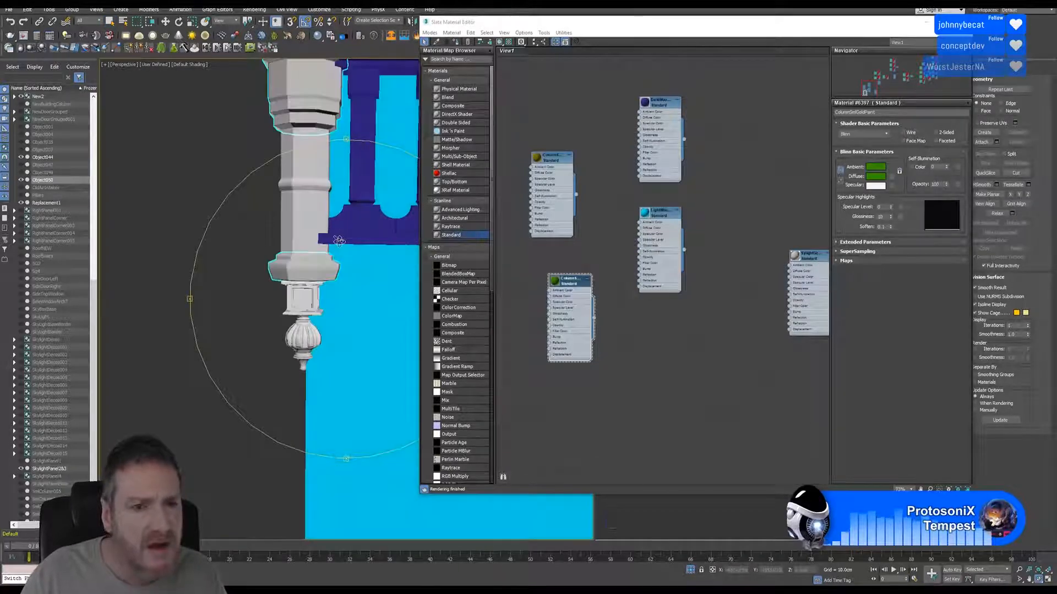
pyautogui.moveTo(339, 241); pyautogui.dragTo(331, 272, button='middle')
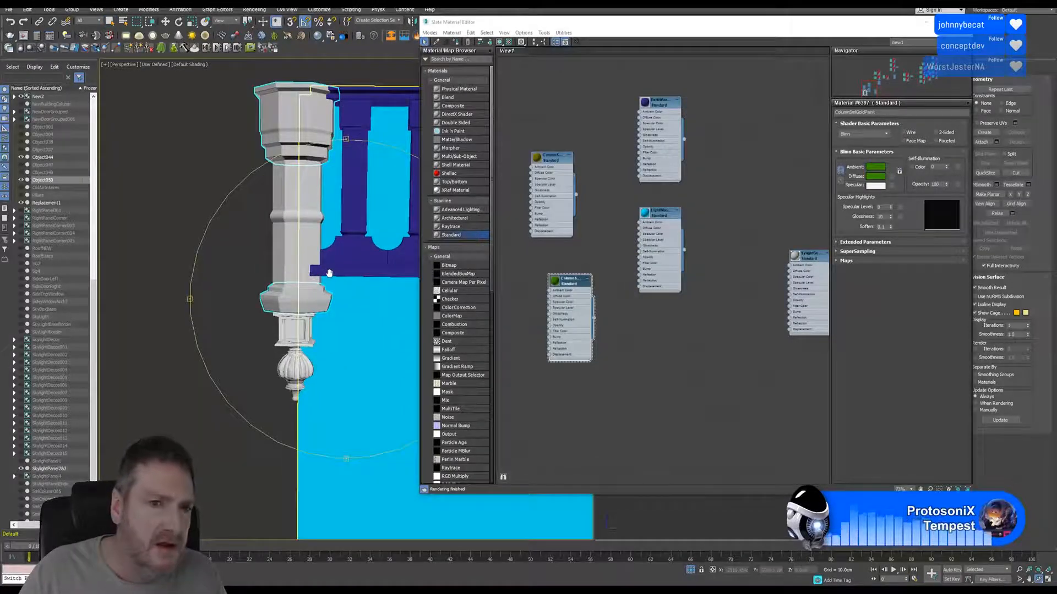
pyautogui.click(111, 22)
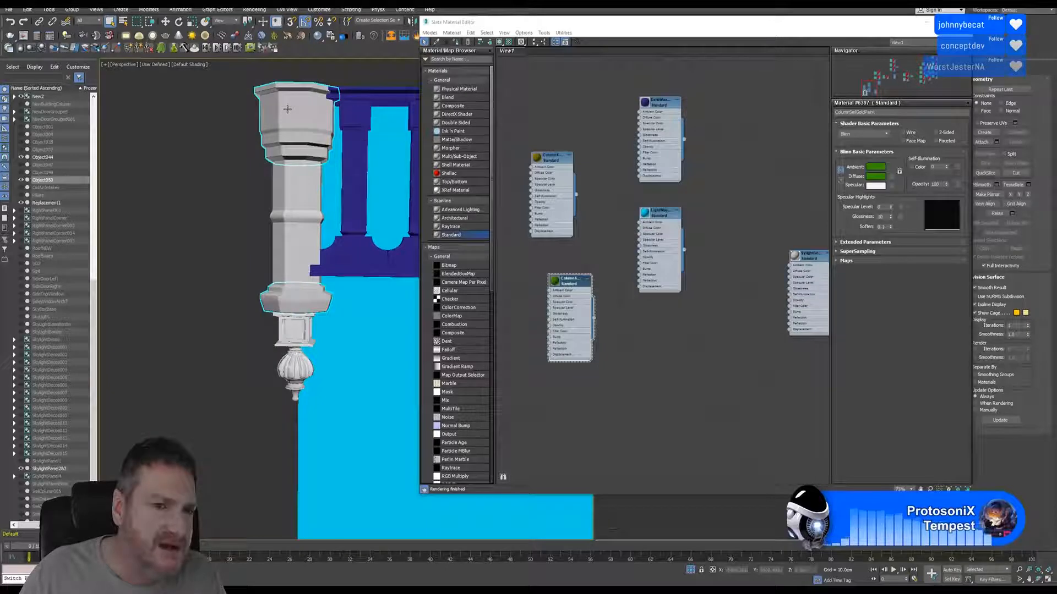
pyautogui.rightClick(550, 160)
pyautogui.click(566, 168)
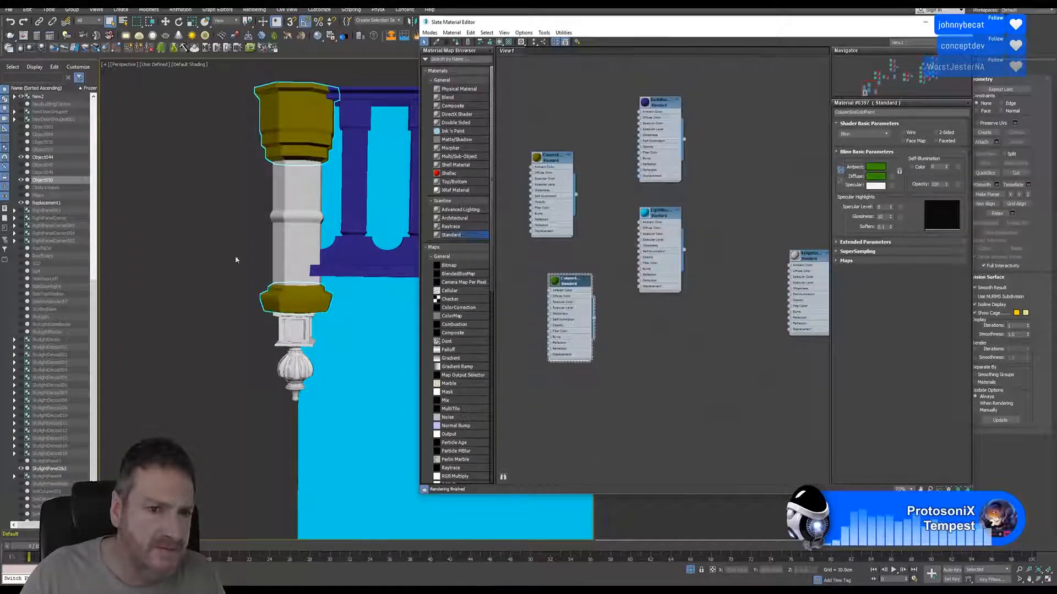
# - Ungroup the New2 group that holds the ornament pieces below the column's base
pyautogui.moveTo(216, 250); pyautogui.dragTo(217, 234, button='middle')
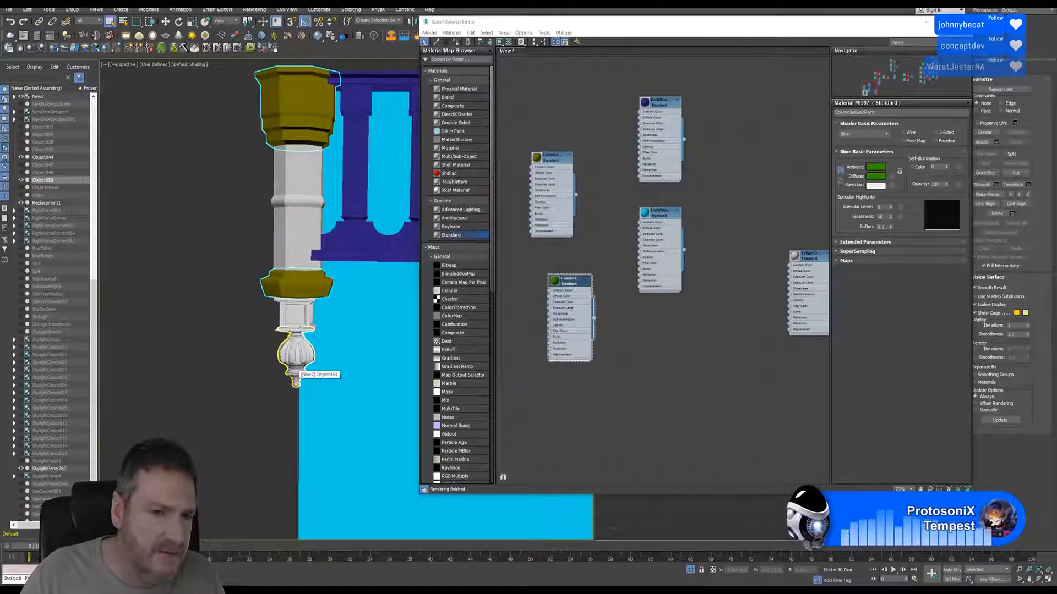
pyautogui.click(295, 368)
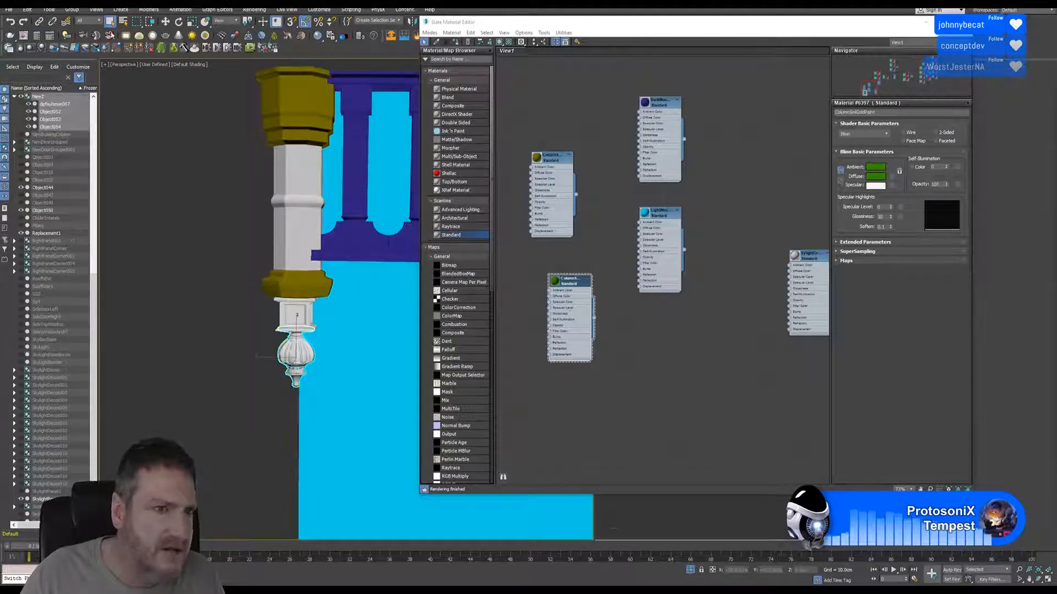
pyautogui.click(77, 12)
pyautogui.click(83, 33)
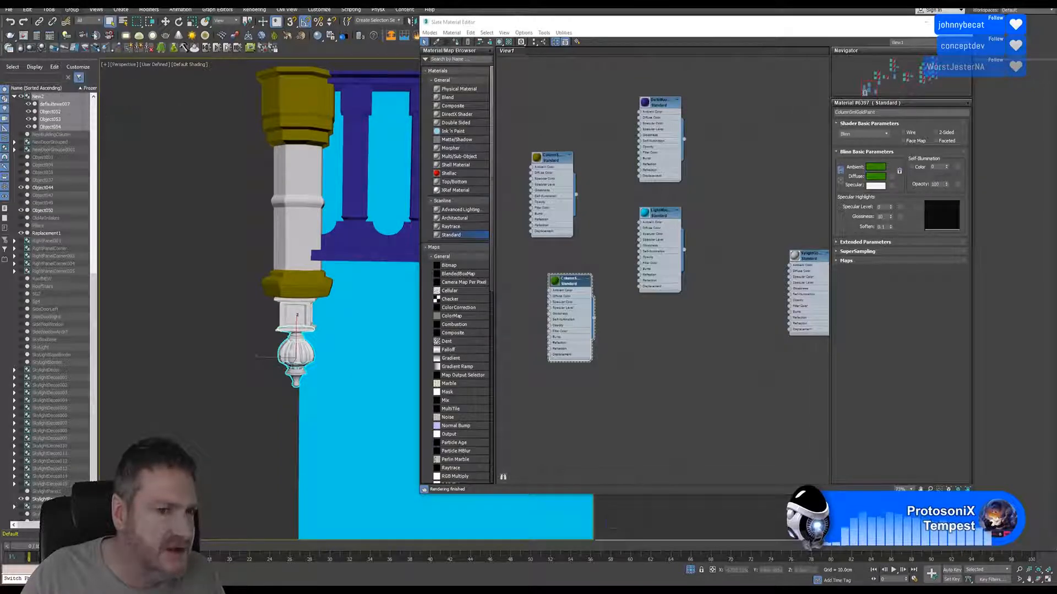
# - Assign the ColumnSmlGoldPaint material to the tip at the very bottom of the hanging ornament, and select the fluted bulb above it
pyautogui.click(295, 373)
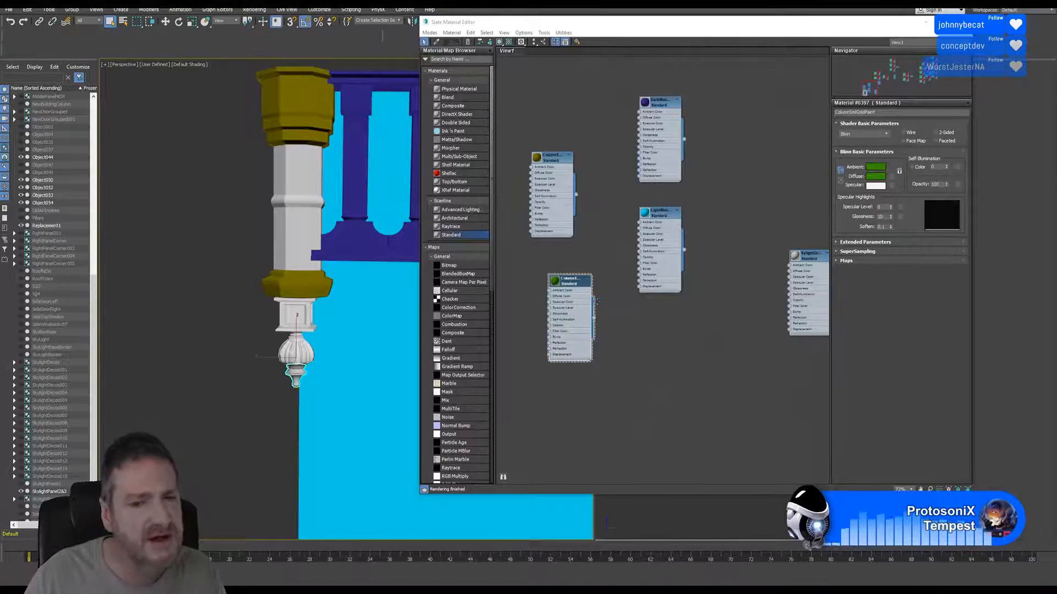
pyautogui.rightClick(571, 282)
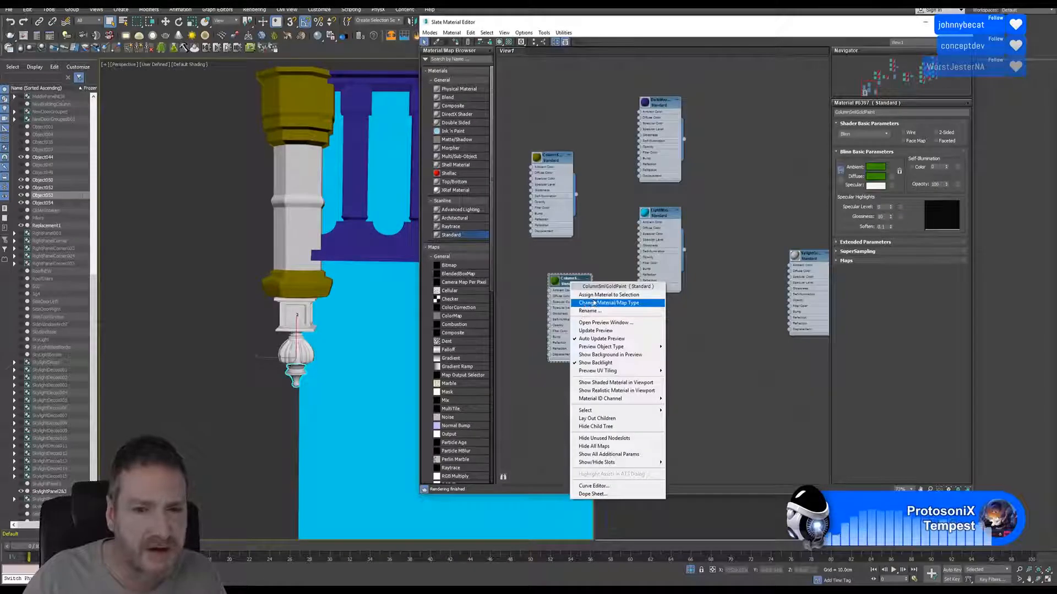
pyautogui.click(602, 296)
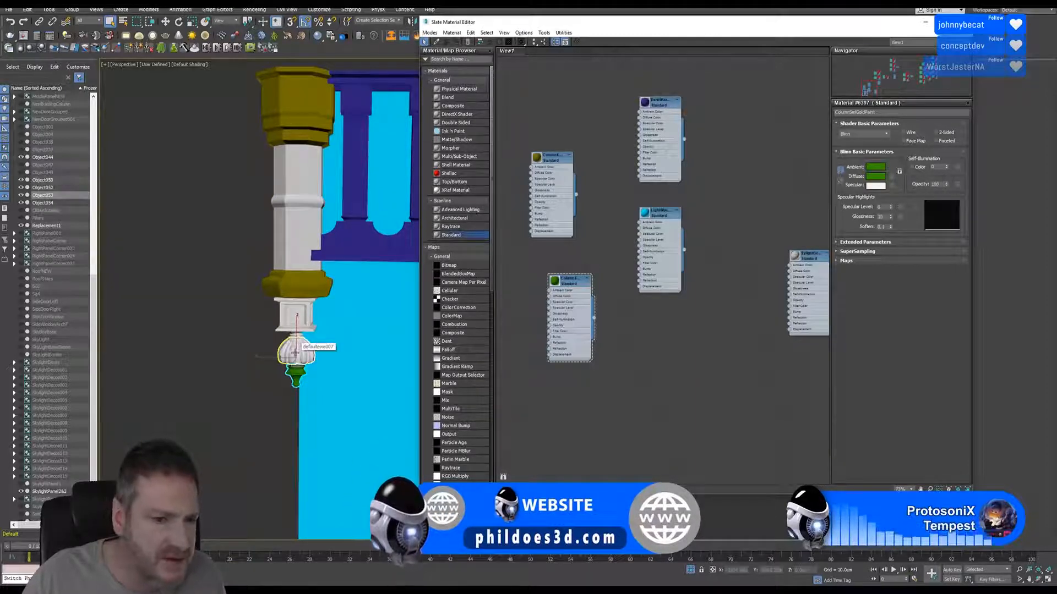
pyautogui.click(297, 347)
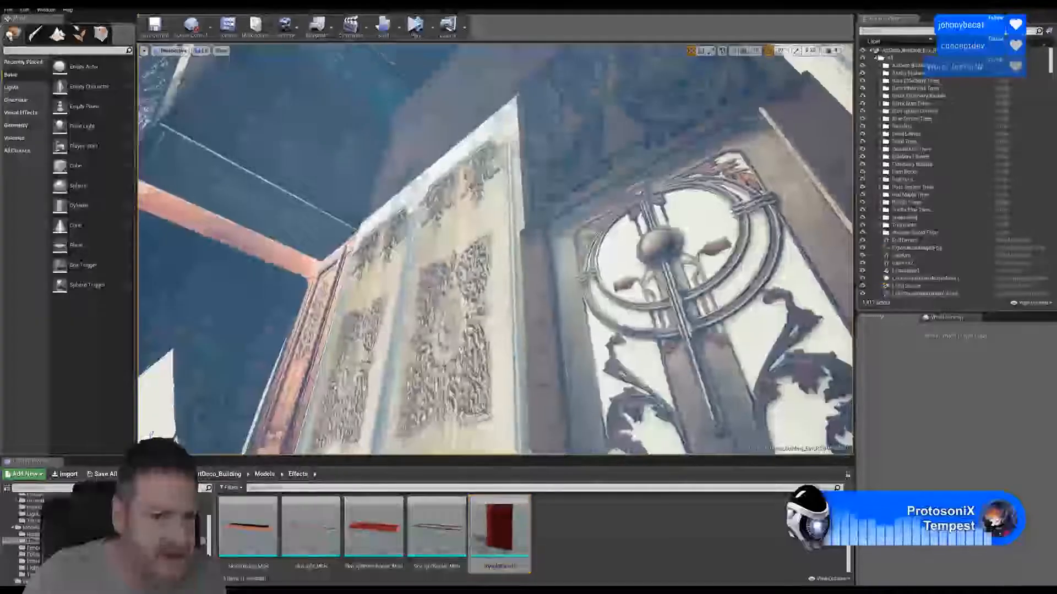
# - Switch to Unreal Editor and examine the finishes on the building interior's wood trim, urn-topped posts and balcony railings
pyautogui.moveTo(495, 249); pyautogui.dragTo(363, 308, button='right')
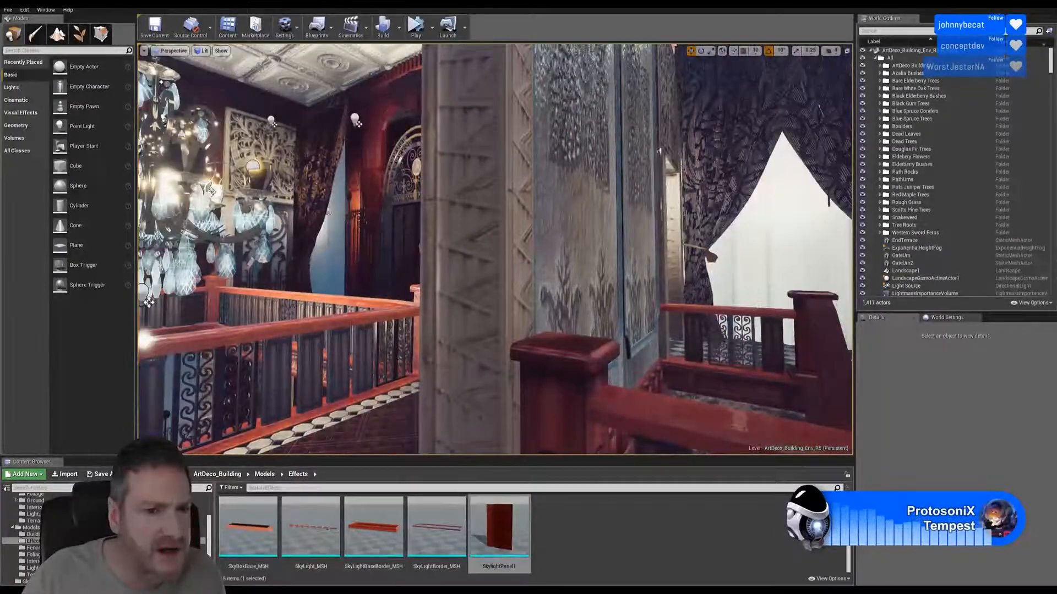
pyautogui.moveTo(495, 248); pyautogui.dragTo(477, 238, button='right')
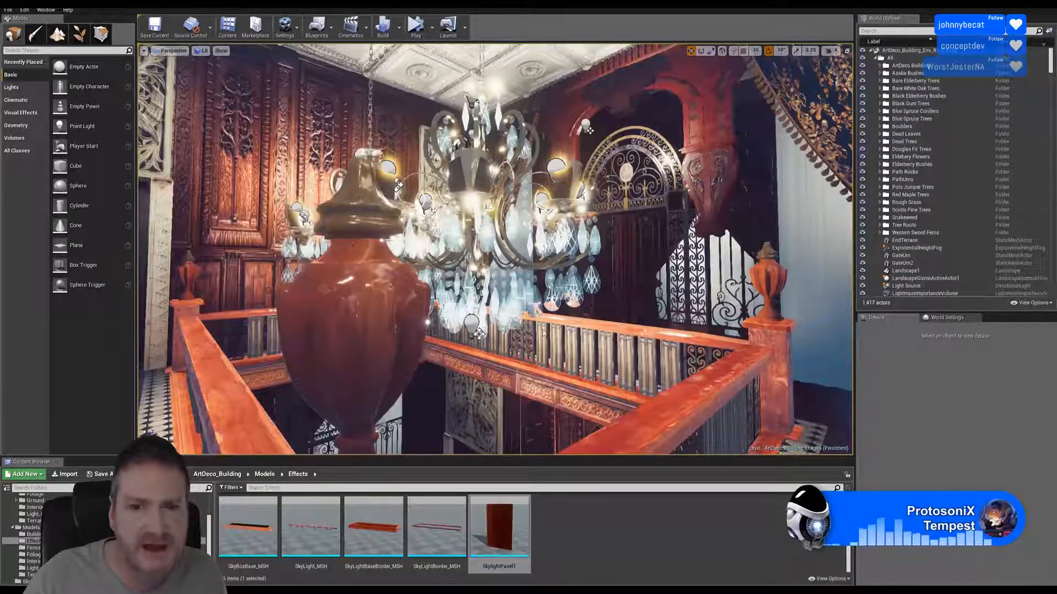
pyautogui.moveTo(406, 292); pyautogui.dragTo(418, 378, button='right')
pyautogui.press('d')
pyautogui.press('w')
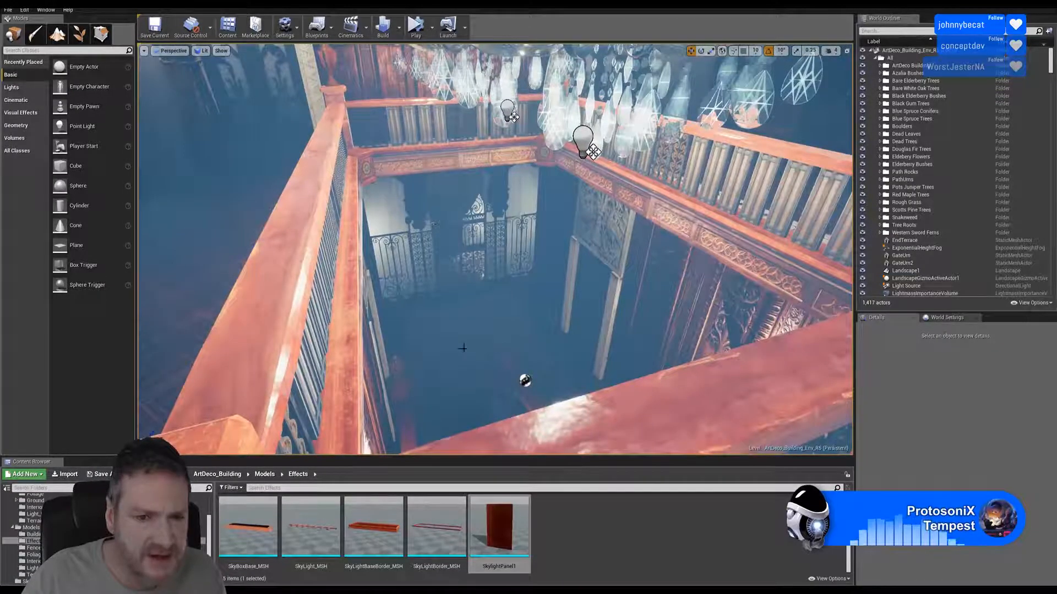
pyautogui.moveTo(463, 348); pyautogui.dragTo(512, 328, button='right')
pyautogui.press('s')
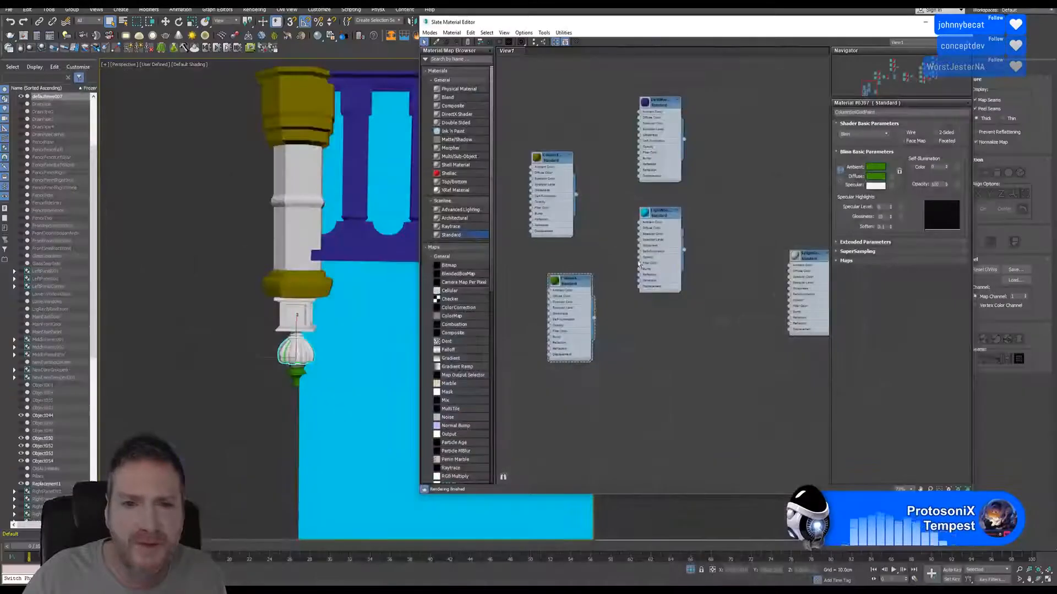
pyautogui.rightClick(639, 341)
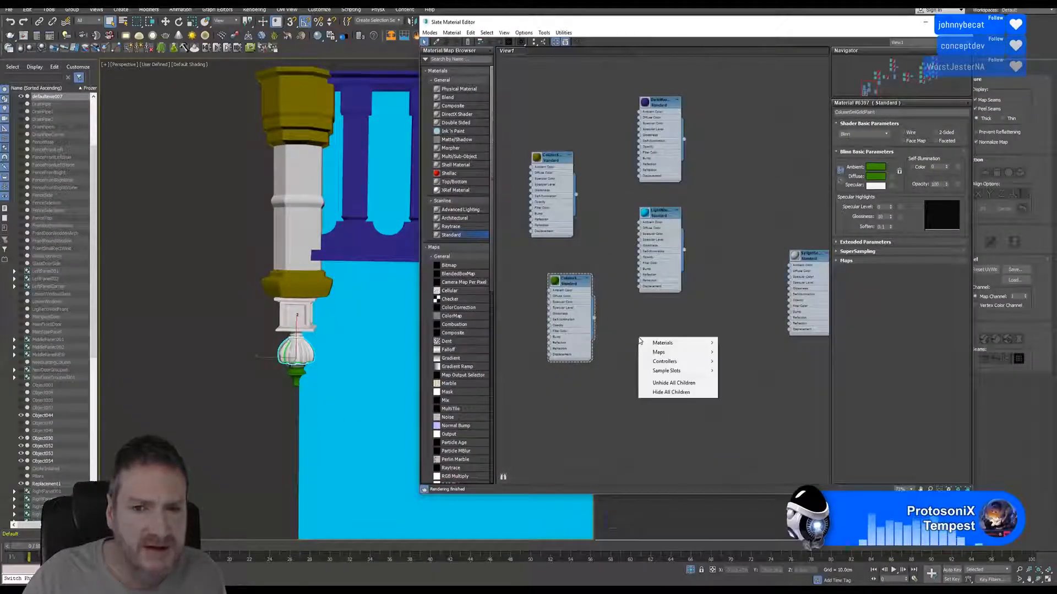
pyautogui.press('Escape')
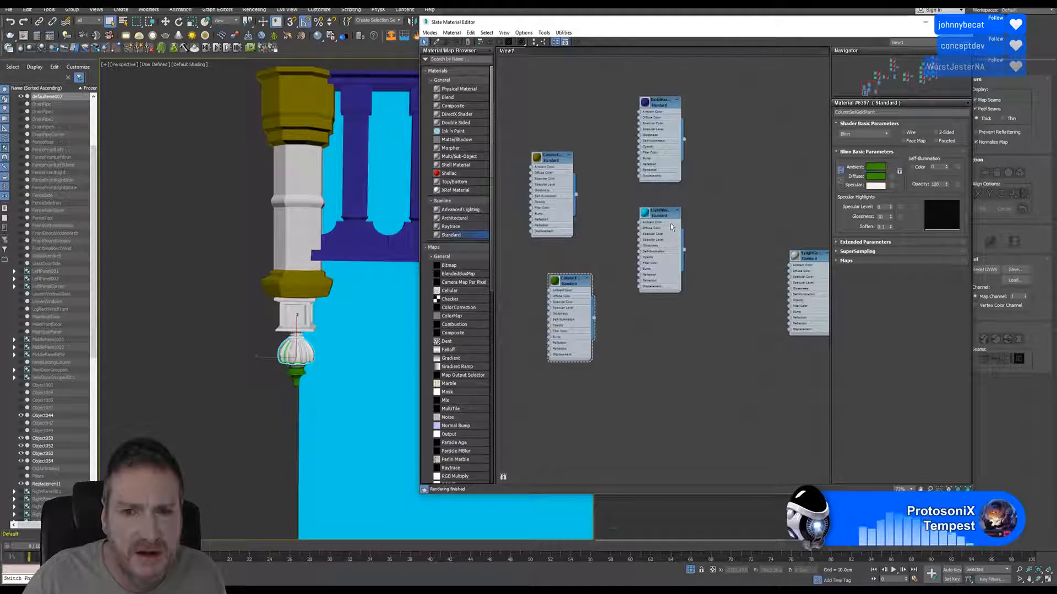
pyautogui.rightClick(645, 336)
pyautogui.click(627, 349)
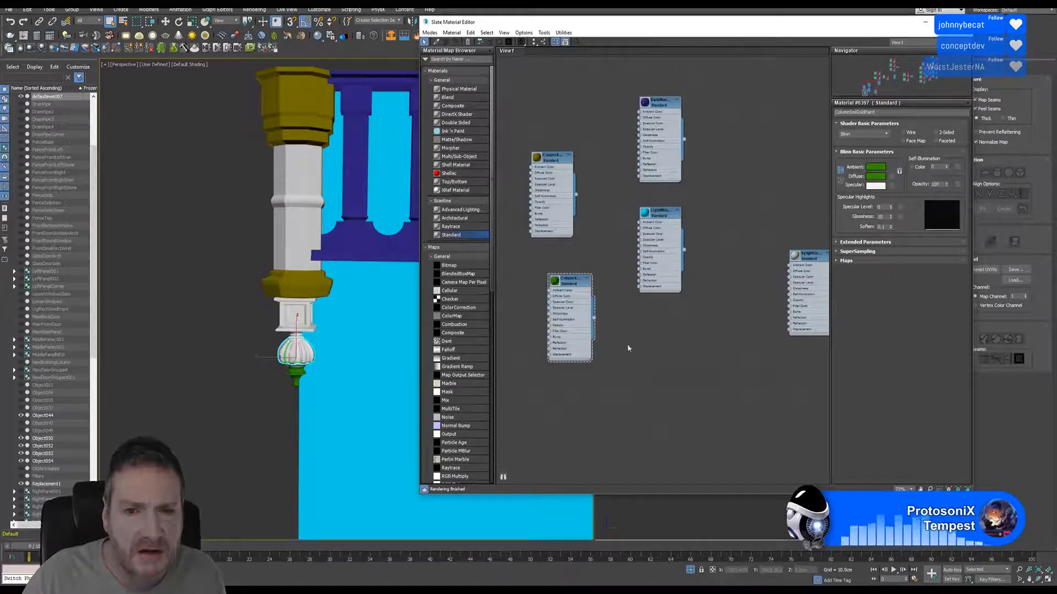
# - Add a third Standard material below ColumnSmlGoldPaint and name it ColumnSmlCherry
pyautogui.moveTo(624, 367); pyautogui.dragTo(640, 324, button='middle')
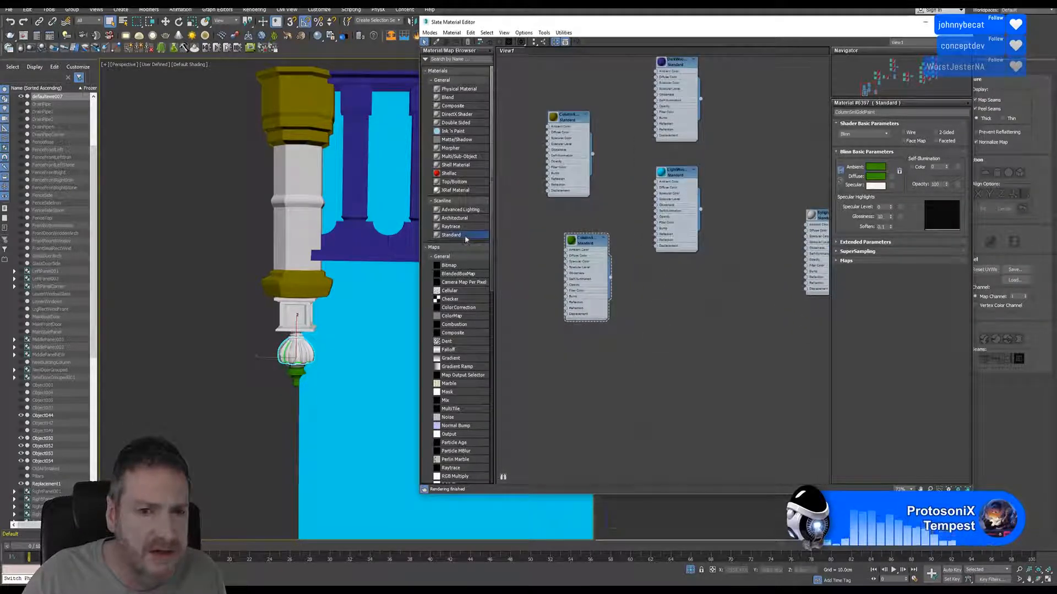
pyautogui.click(587, 380)
pyautogui.doubleClick(589, 379)
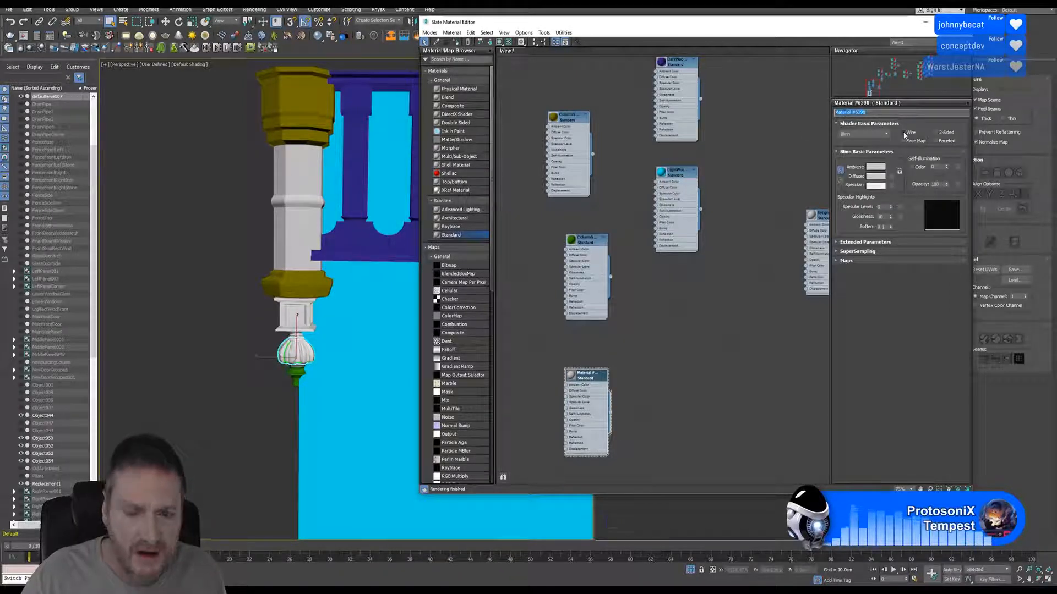
pyautogui.write('Colu')
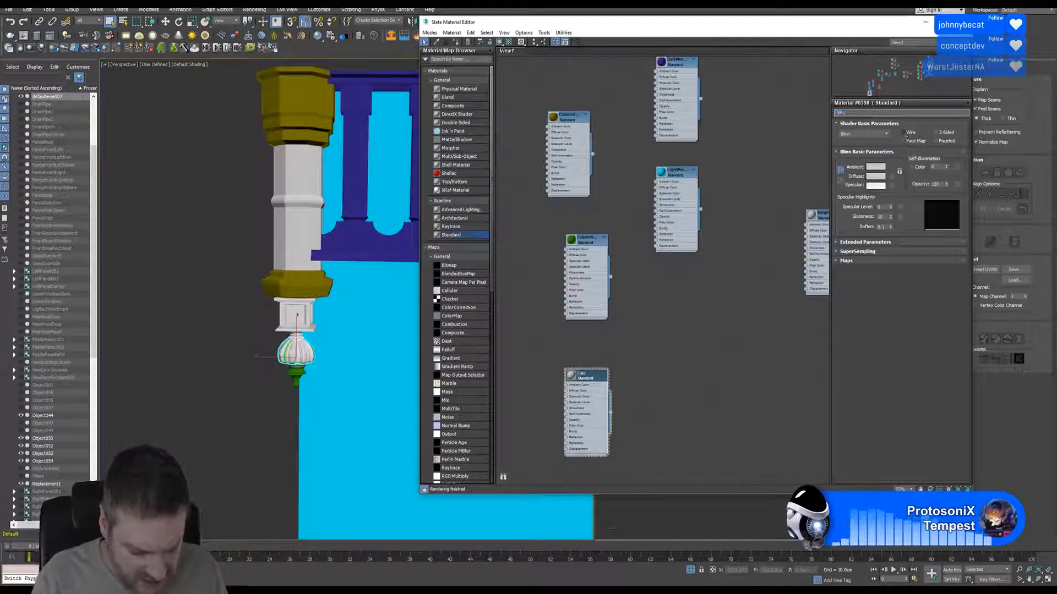
pyautogui.write('mn')
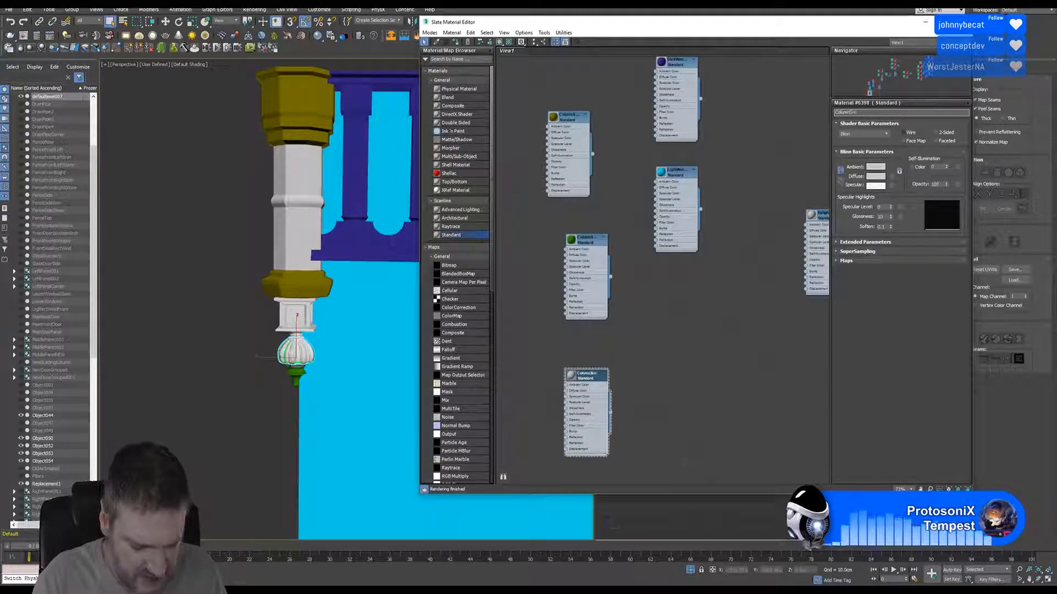
pyautogui.write('SmlChe')
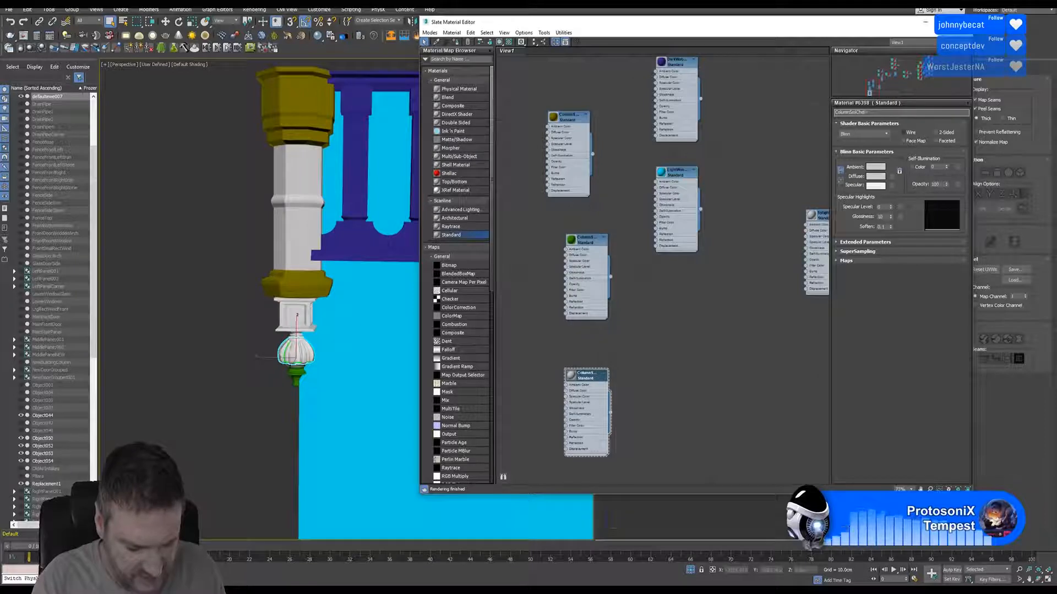
pyautogui.write('rry')
pyautogui.press('Return')
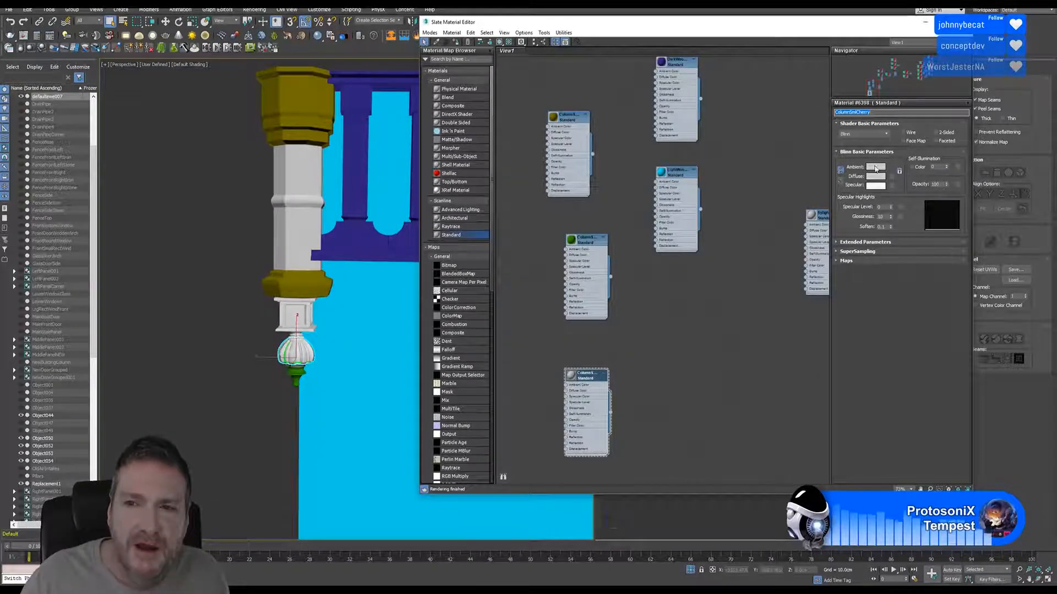
# - Set the ambient and diffuse color of the ColumnSmlCherry material to a bright pink
pyautogui.click(875, 168)
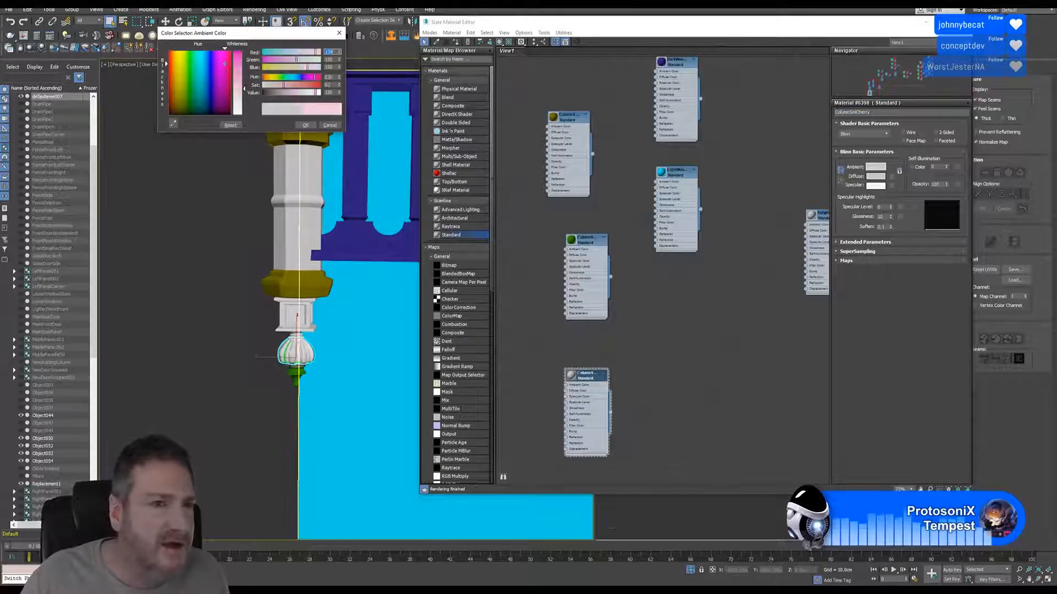
pyautogui.moveTo(225, 64); pyautogui.dragTo(238, 52)
pyautogui.click(305, 125)
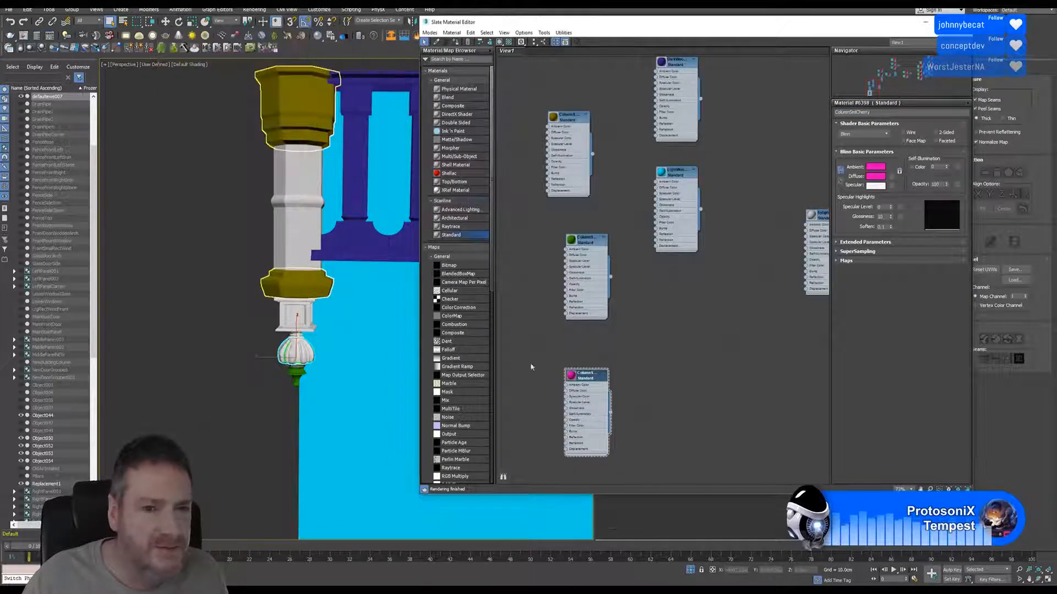
# - Add the neck piece to the fluted bulb selection and assign the ColumnSmlCherry material to both
pyautogui.scroll(4, 295, 350)
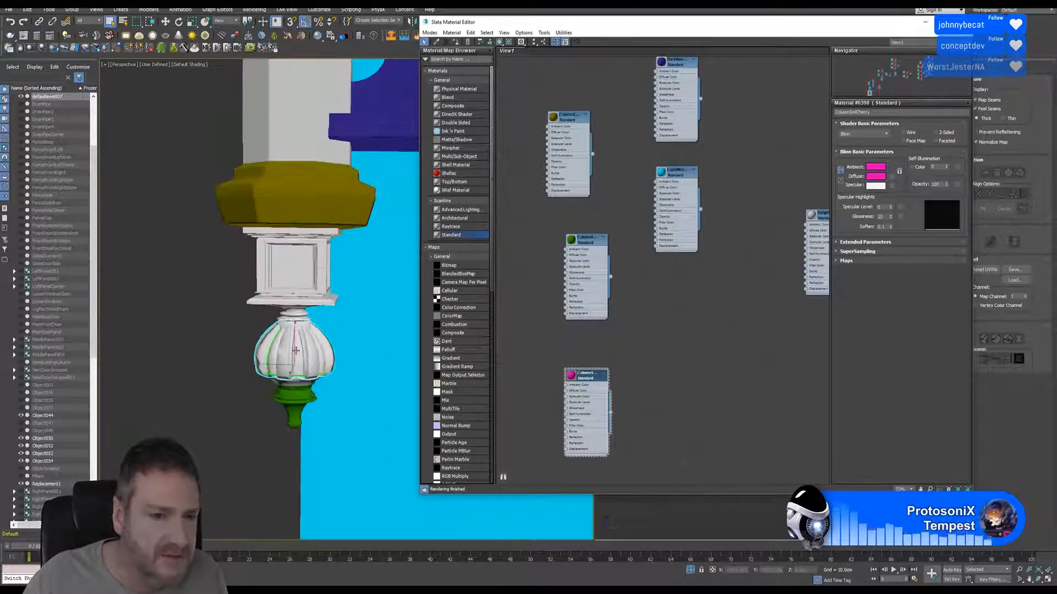
pyautogui.click(292, 322)
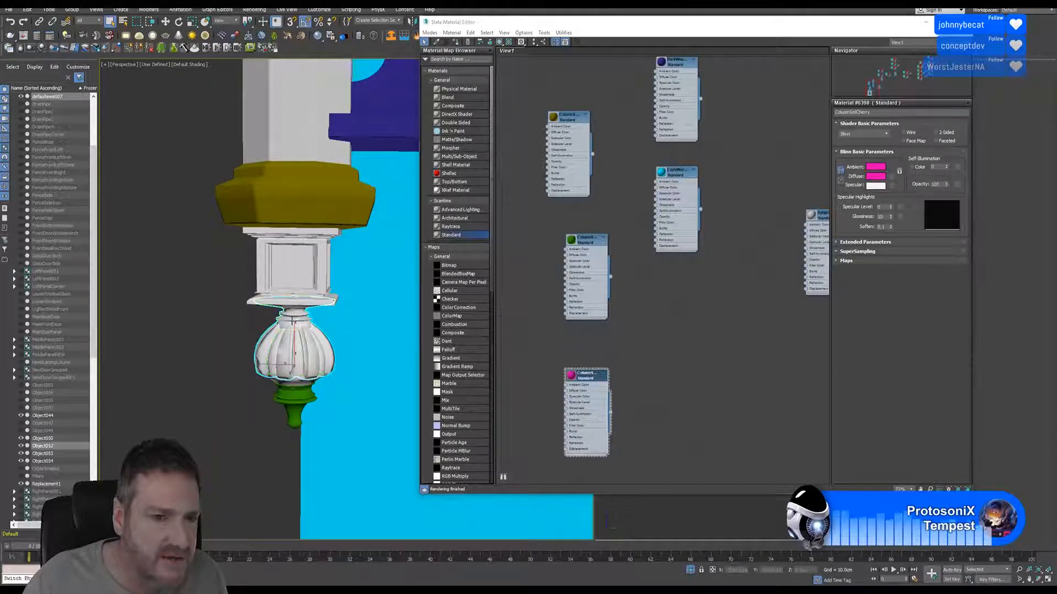
pyautogui.rightClick(590, 380)
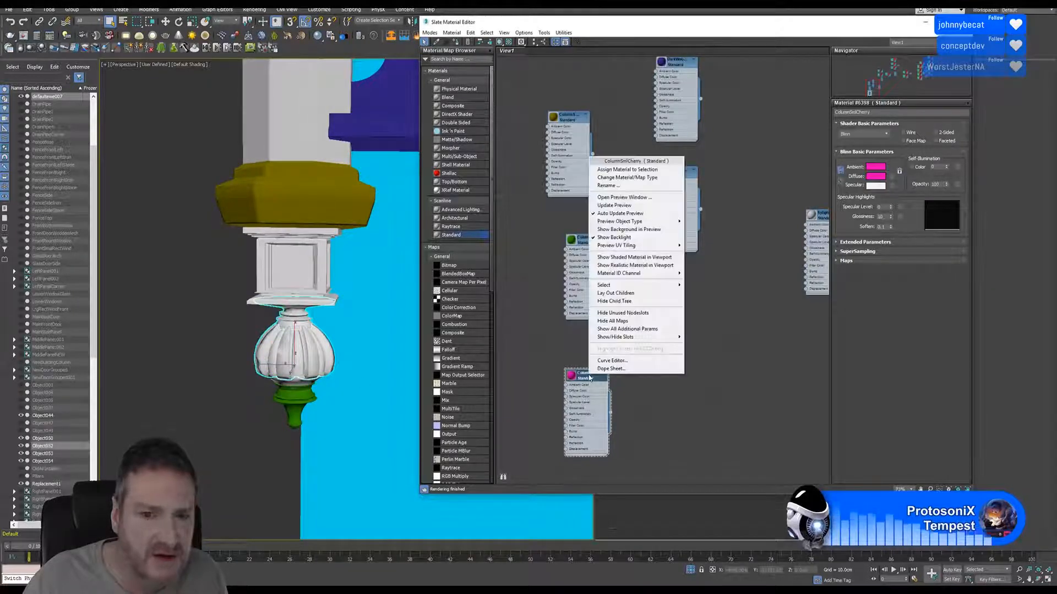
pyautogui.click(628, 170)
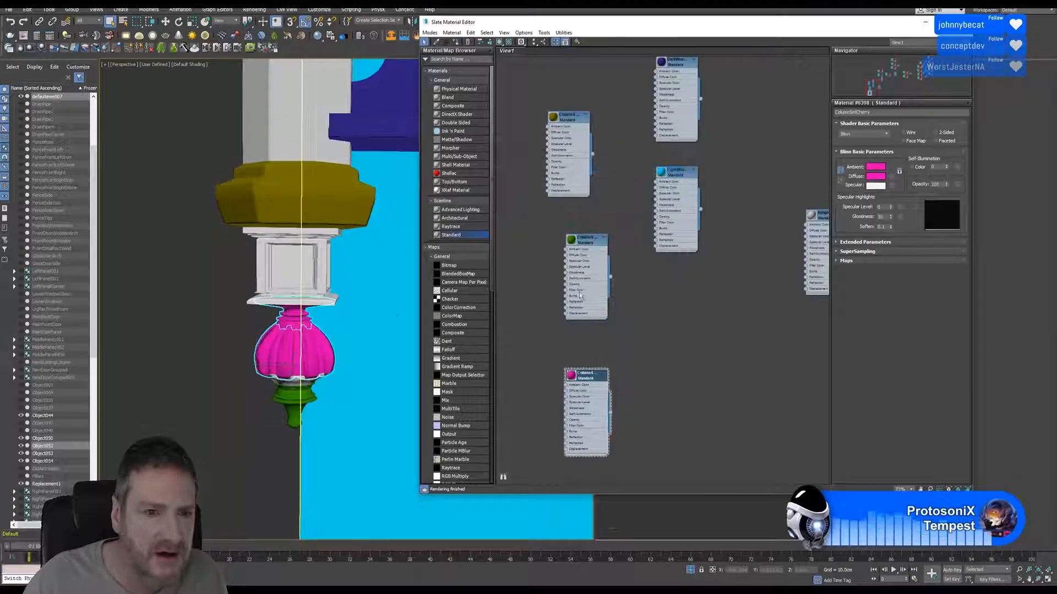
# - Select the square paneled block together with the column shaft and assign the ColumnSmlDarkWood material to both
pyautogui.click(319, 268)
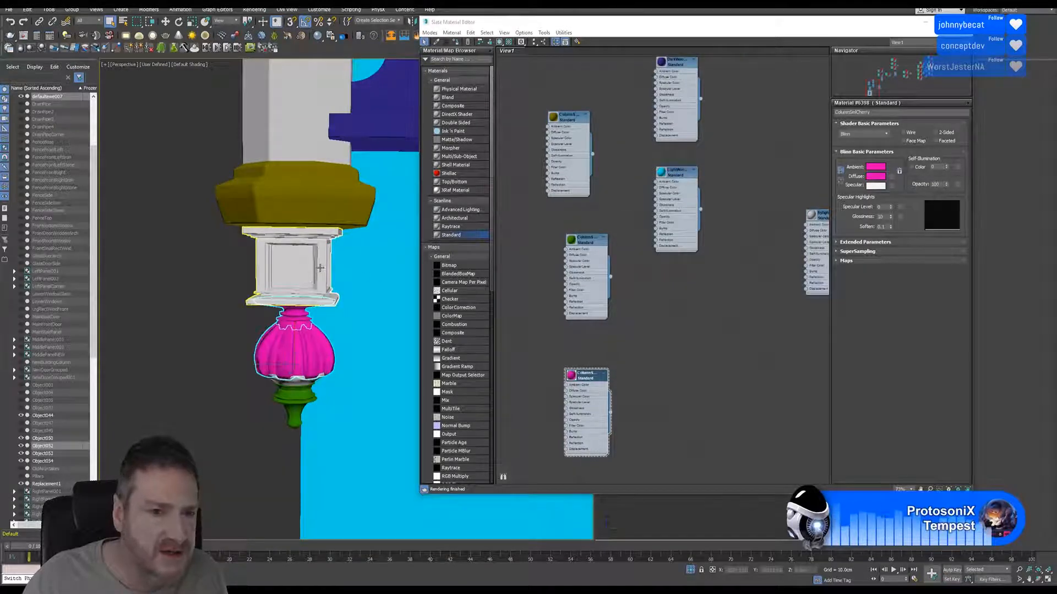
pyautogui.click(320, 268)
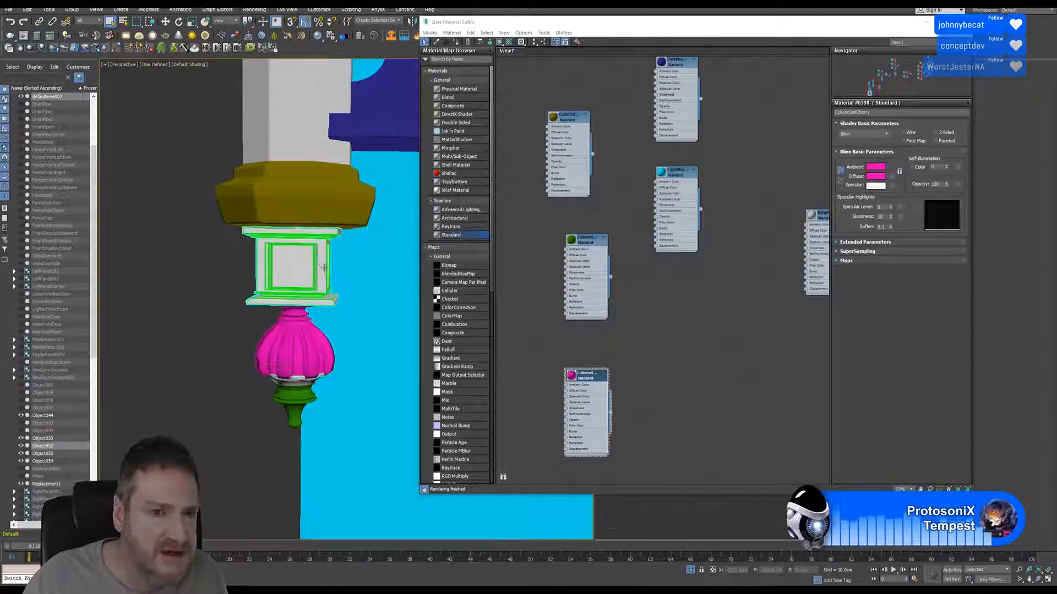
pyautogui.click(297, 143)
pyautogui.click(570, 117)
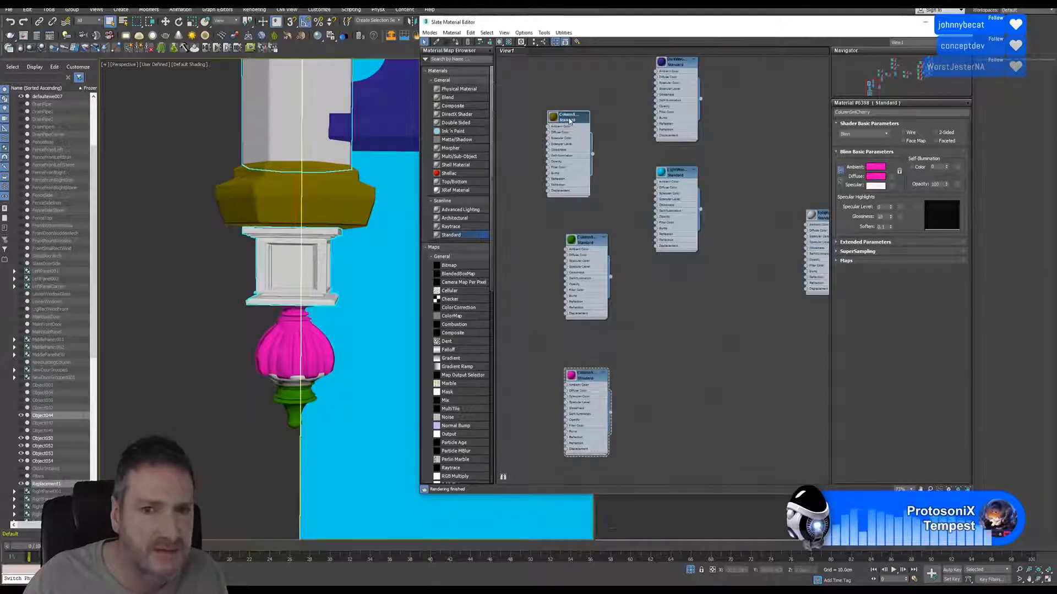
pyautogui.rightClick(573, 118)
pyautogui.click(595, 132)
# - Select the cup-shaped piece beneath the fluted bulb and assign the ColumnSmlCherry material to it
pyautogui.scroll(-5, 302, 249)
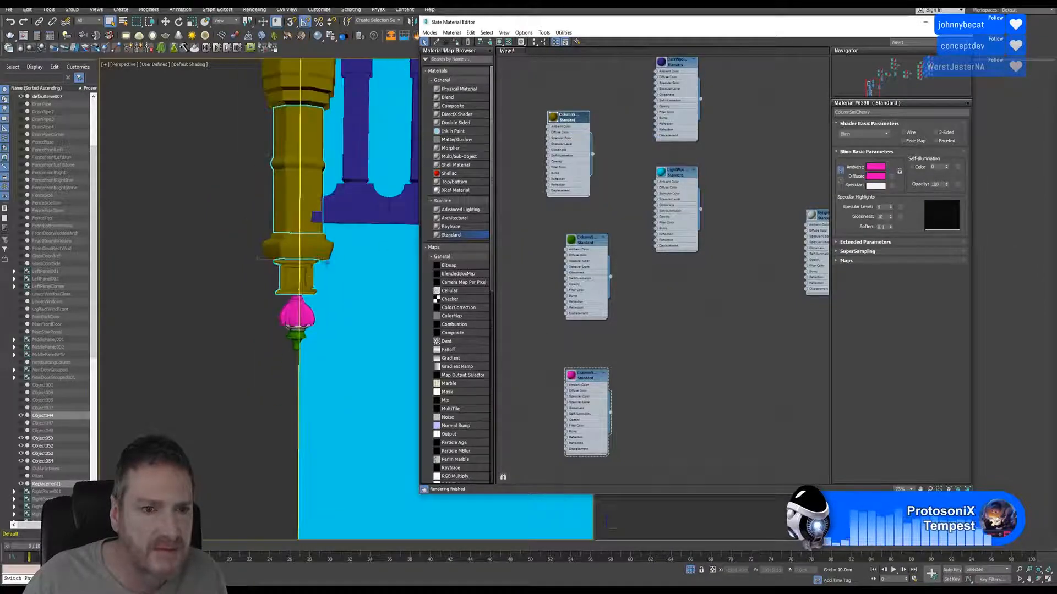
pyautogui.moveTo(299, 319); pyautogui.dragTo(302, 250, button='middle')
pyautogui.scroll(8, 269, 295)
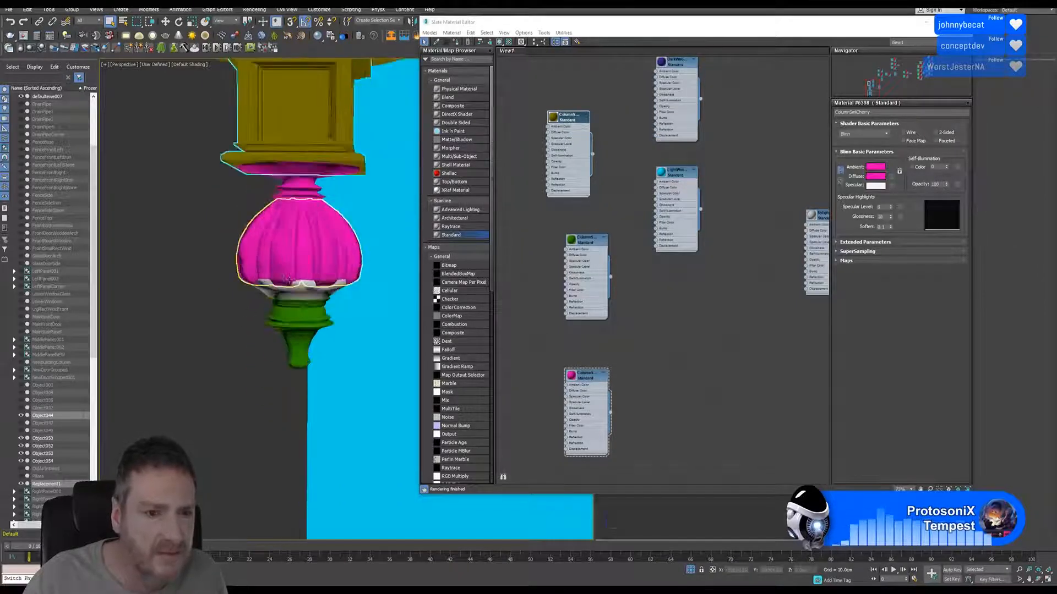
pyautogui.click(305, 286)
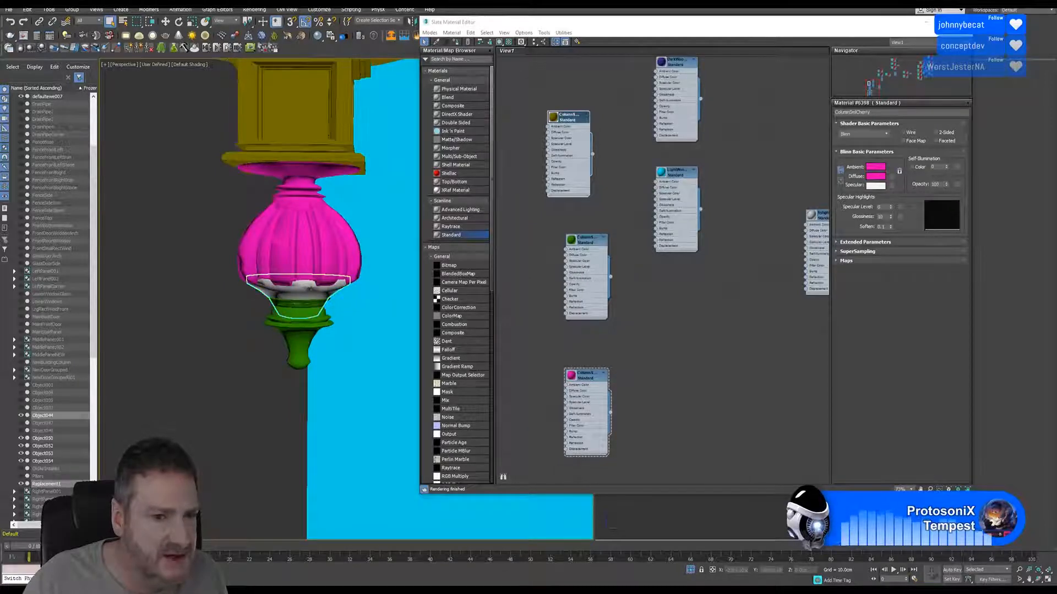
pyautogui.rightClick(591, 374)
pyautogui.click(603, 172)
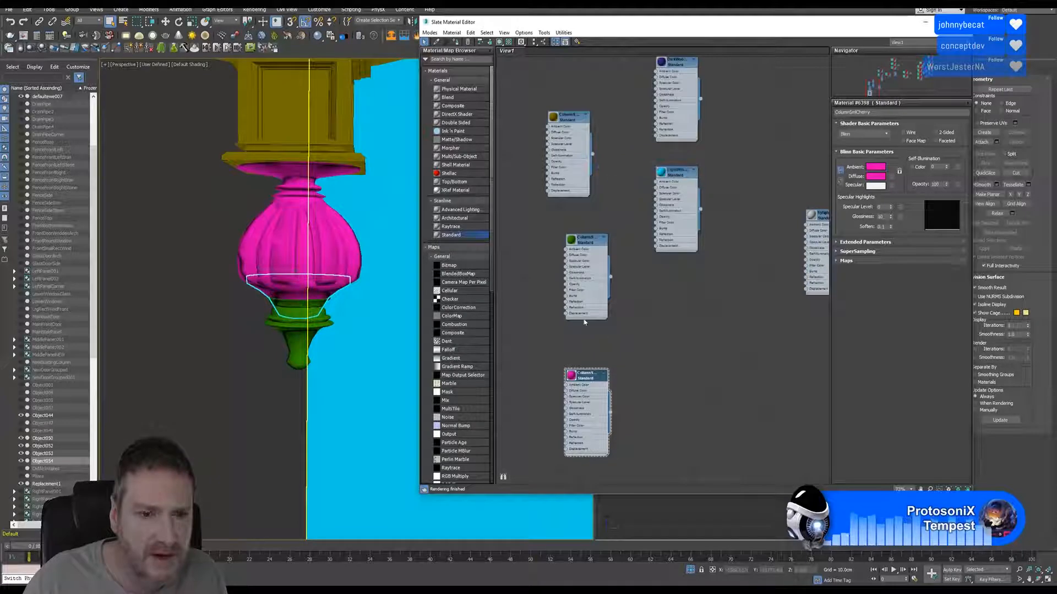
# - Close the material editor, select the column's dark wood capital and trim piece, and attach the shaft and paneled block to it
pyautogui.scroll(-5, 158, 295)
pyautogui.scroll(-5, 234, 325)
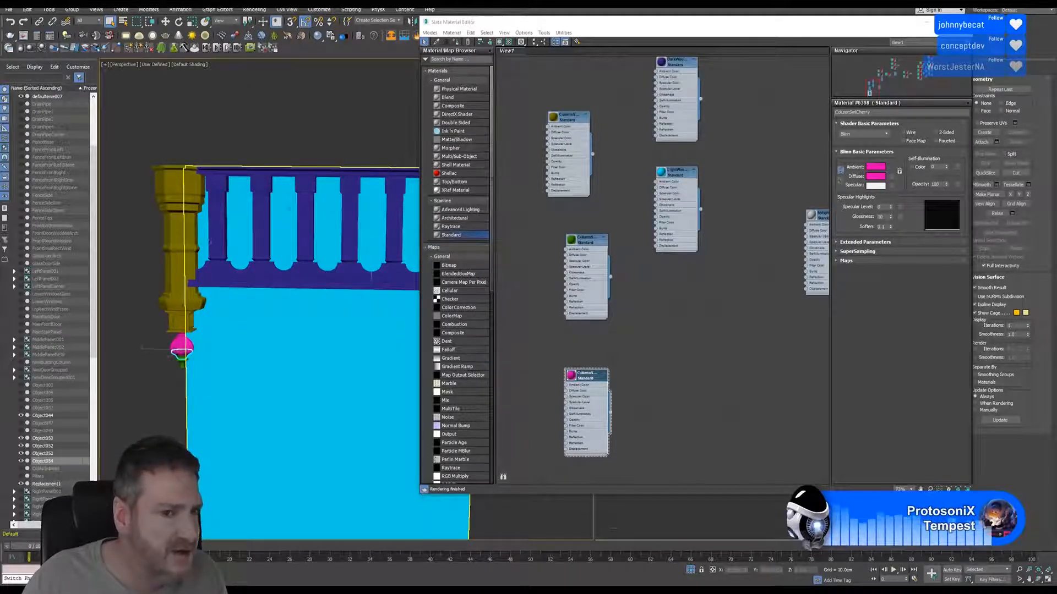
pyautogui.click(183, 193)
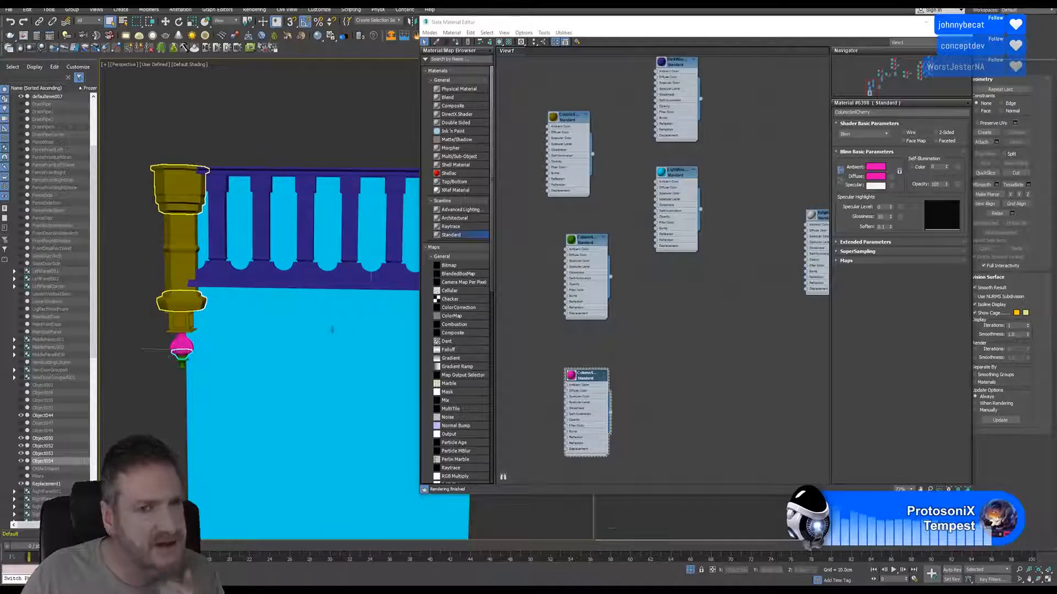
pyautogui.click(967, 22)
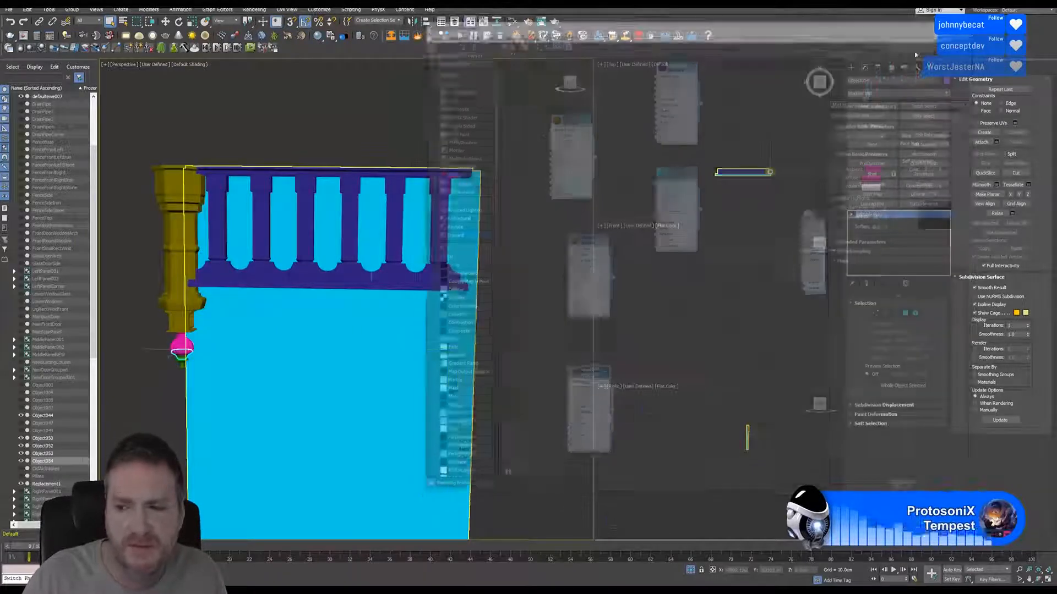
pyautogui.moveTo(163, 190); pyautogui.dragTo(208, 191, button='middle')
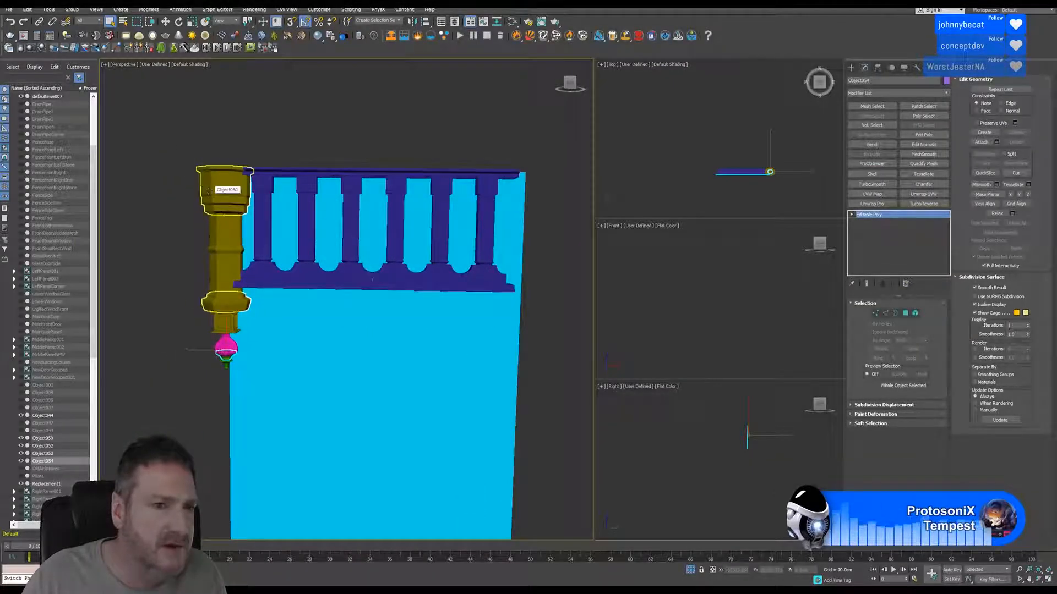
pyautogui.click(217, 187)
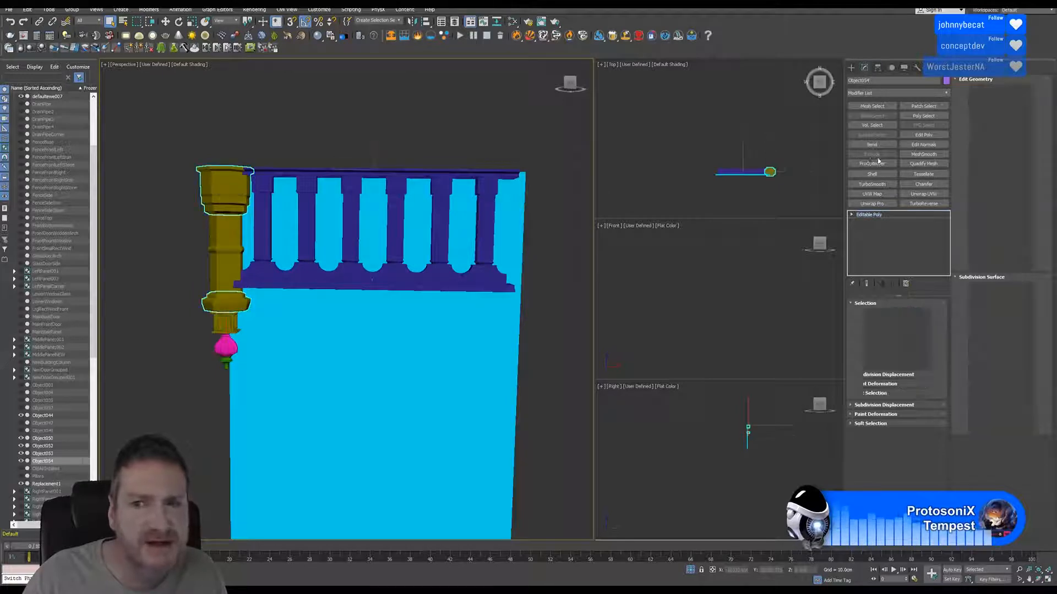
pyautogui.click(982, 142)
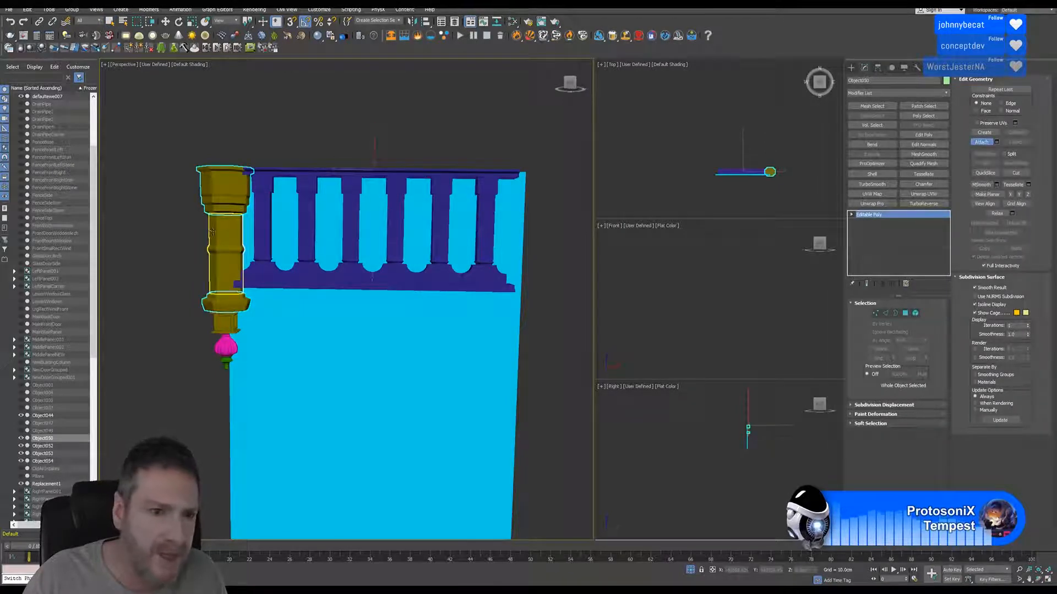
pyautogui.click(225, 253)
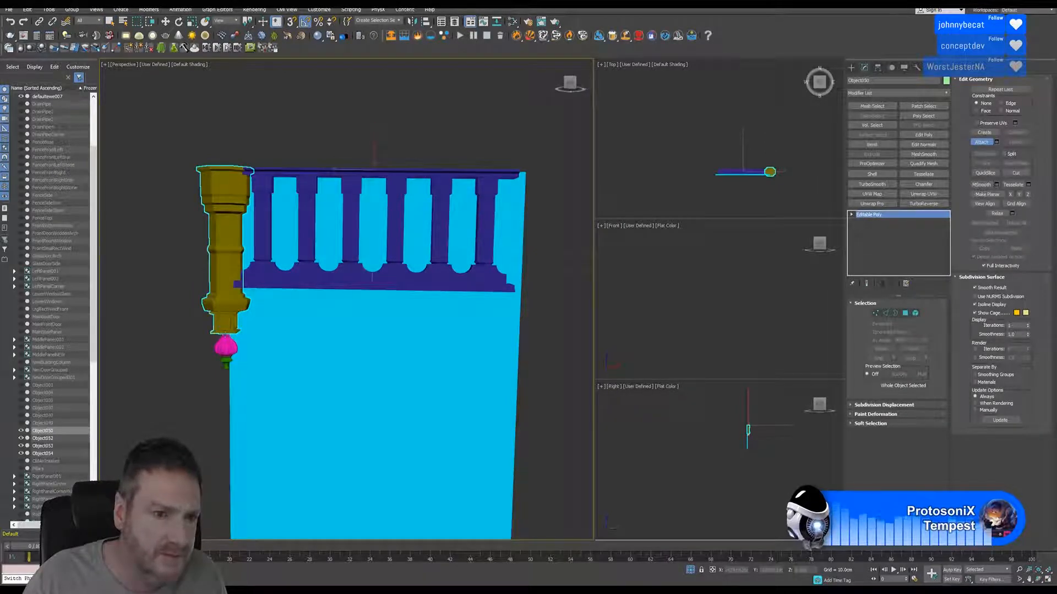
# - Attach the neck piece and the fluted bulb to the column, matching material IDs to material
pyautogui.scroll(5, 223, 331)
pyautogui.click(225, 341)
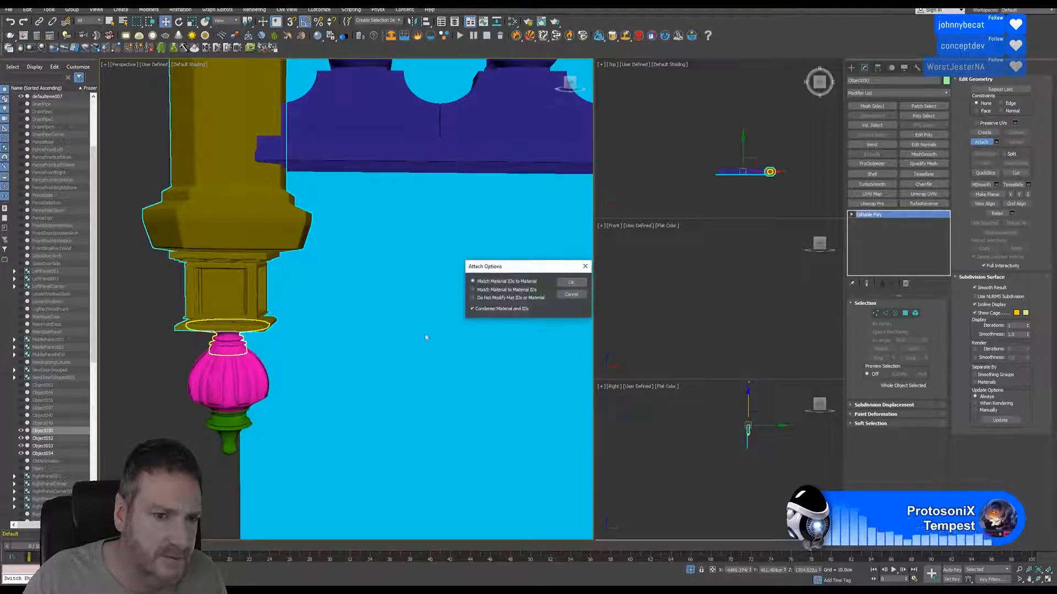
pyautogui.click(572, 282)
pyautogui.click(204, 372)
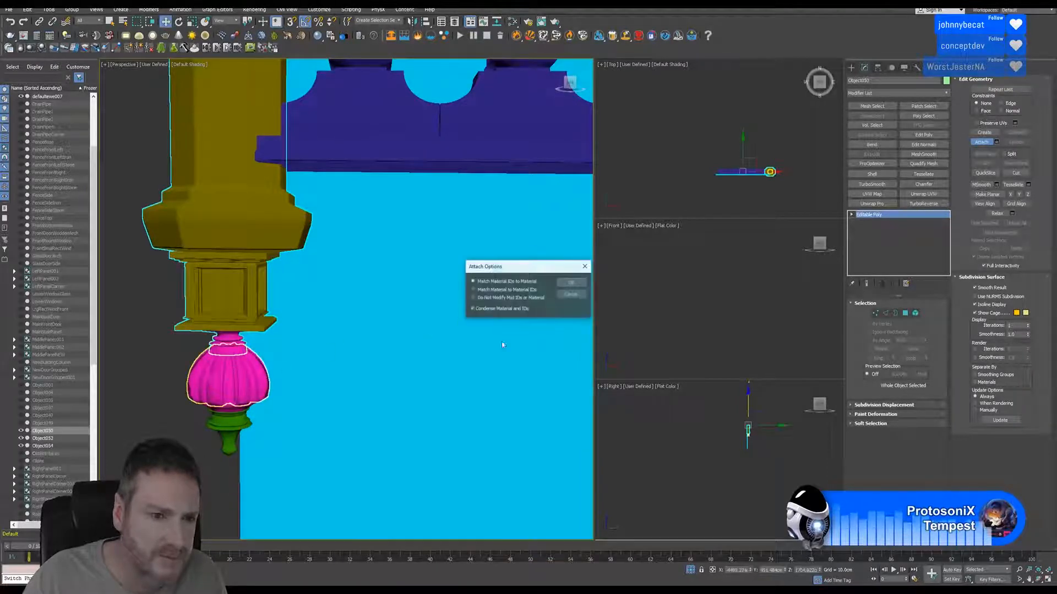
pyautogui.click(572, 283)
# - Attach the cup-shaped piece and the finial below the bulb, matching material IDs to material, and finish attaching
pyautogui.moveTo(210, 352); pyautogui.dragTo(235, 224, button='middle')
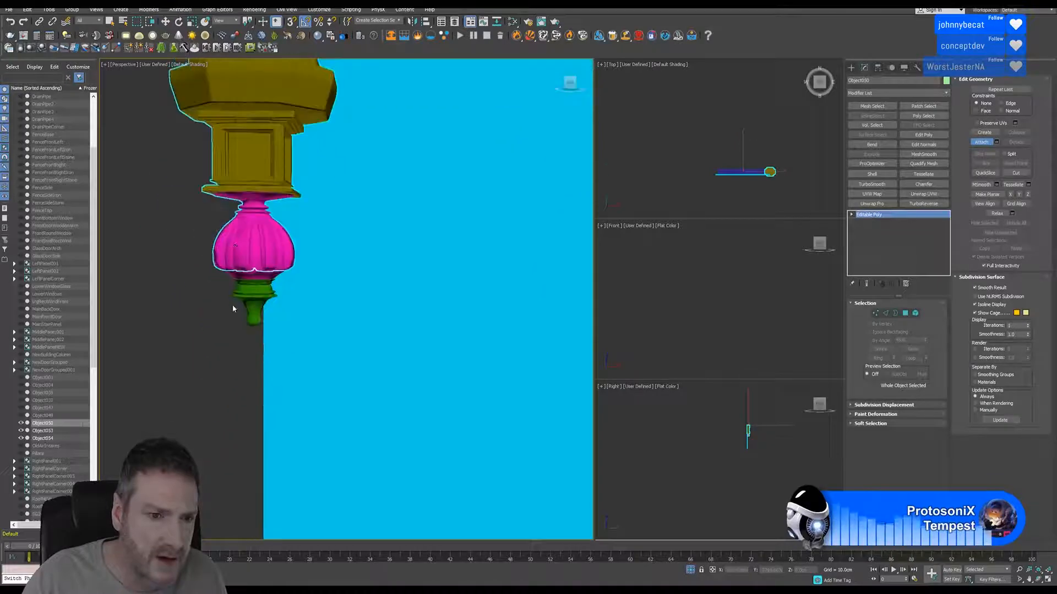
pyautogui.scroll(3, 235, 306)
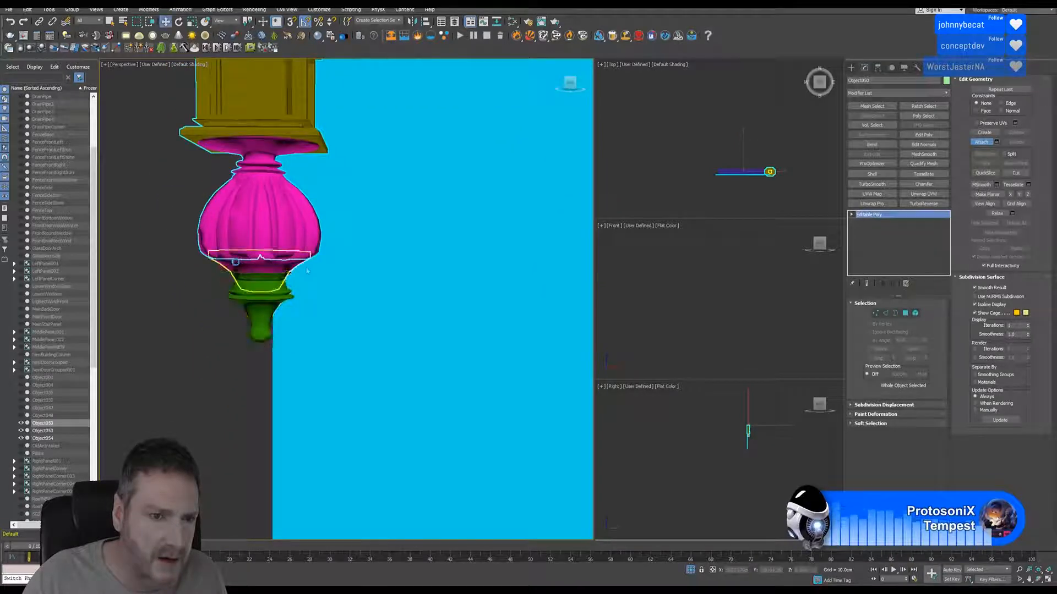
pyautogui.click(235, 261)
pyautogui.click(572, 284)
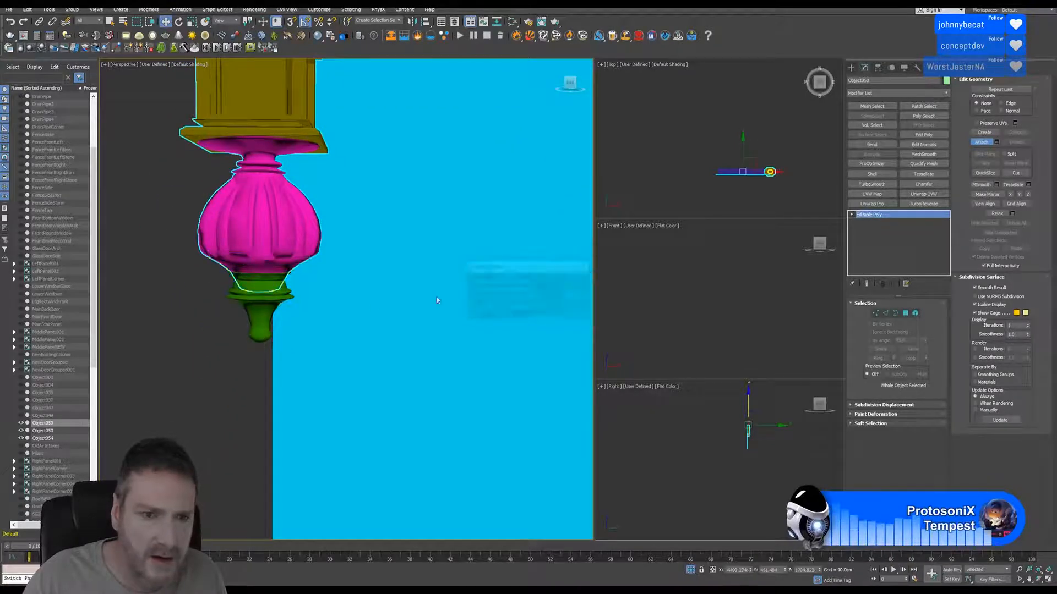
pyautogui.click(257, 316)
pyautogui.click(570, 284)
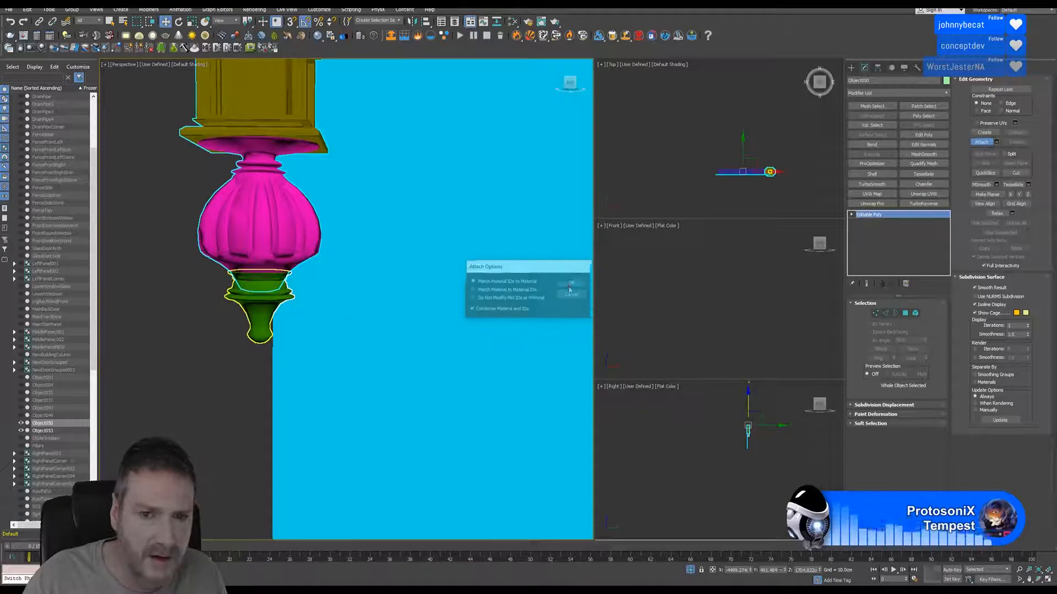
pyautogui.scroll(-4, 410, 309)
pyautogui.moveTo(412, 309); pyautogui.dragTo(283, 330, button='middle')
pyautogui.scroll(-3, 384, 329)
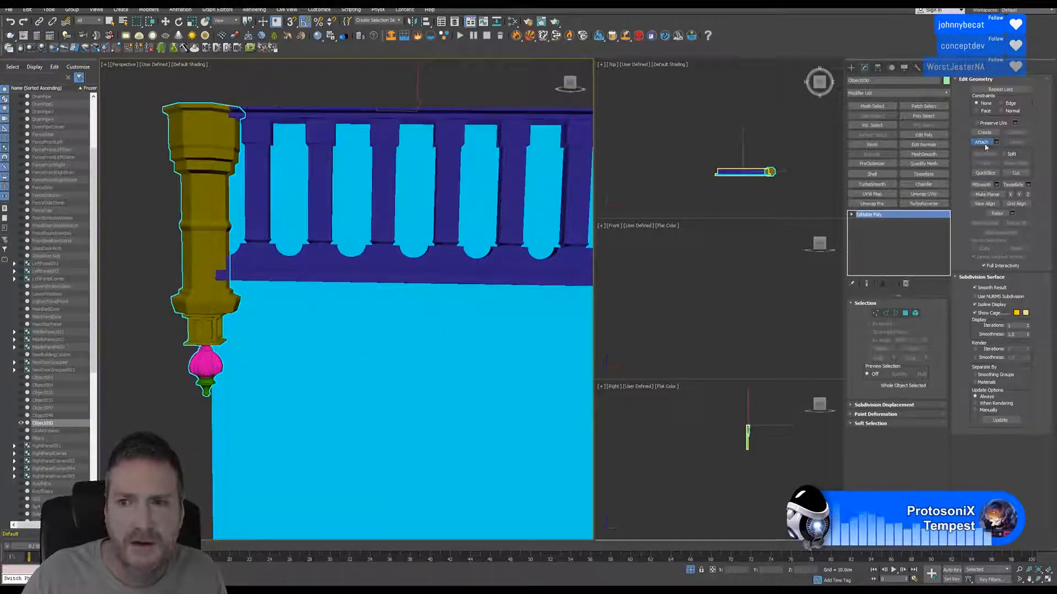
pyautogui.press('w')
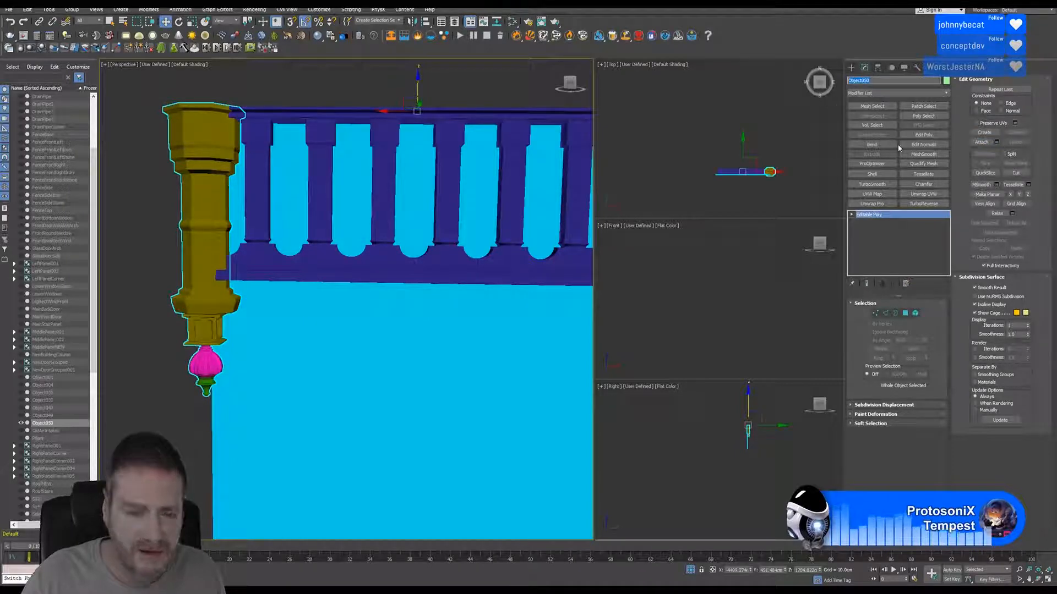
# - Rename the combined column as PanelSmlColumn and center its pivot on the object
pyautogui.write('Pane')
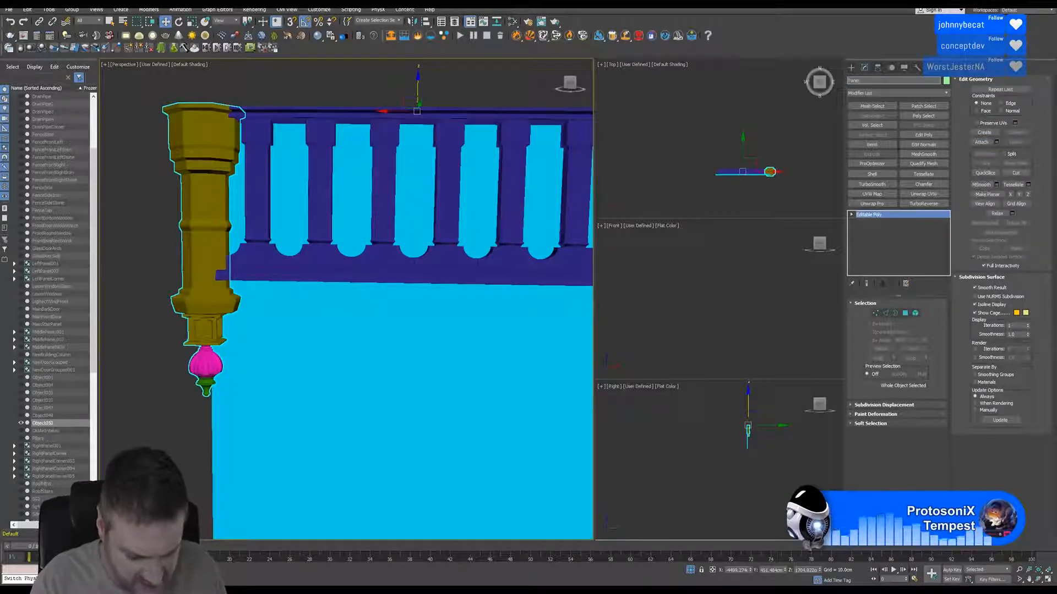
pyautogui.write('lSmlColumn')
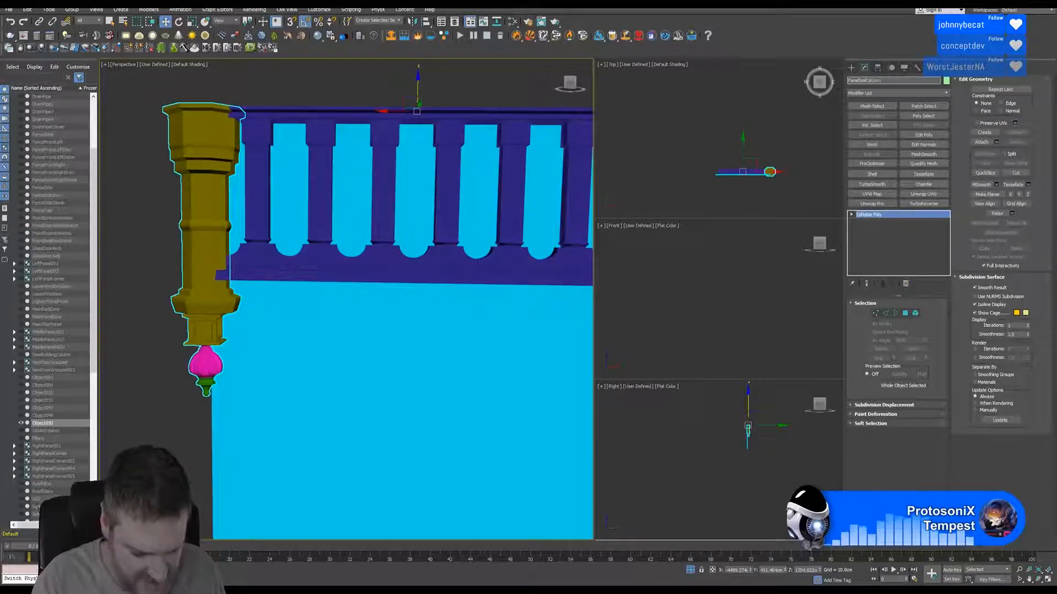
pyautogui.press('Return')
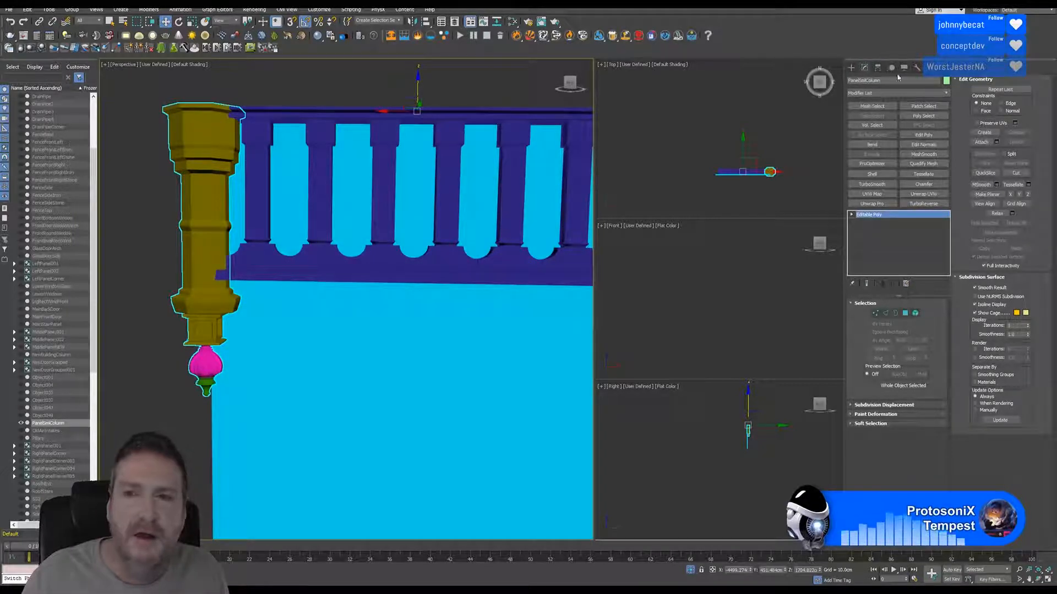
pyautogui.click(879, 68)
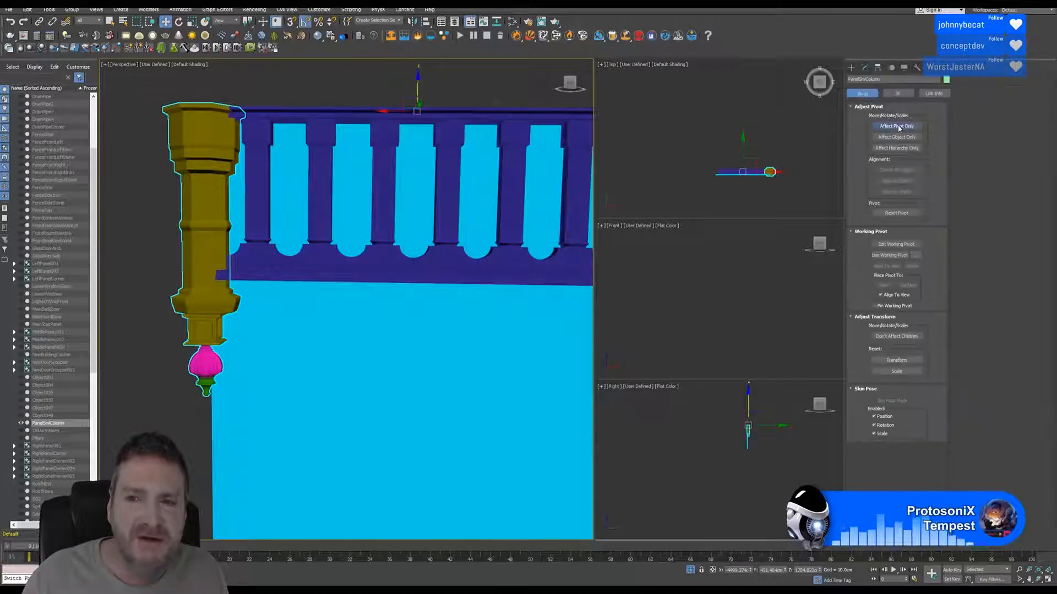
pyautogui.click(898, 127)
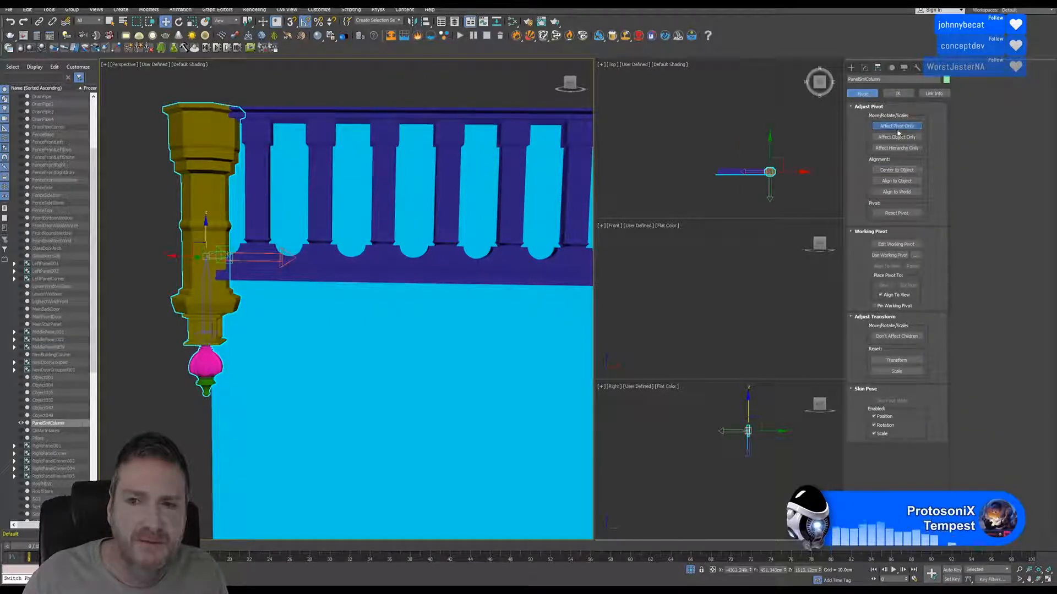
# - Reset the column's transform with Reset XForm and collapse its whole modifier stack
pyautogui.click(916, 67)
pyautogui.click(896, 173)
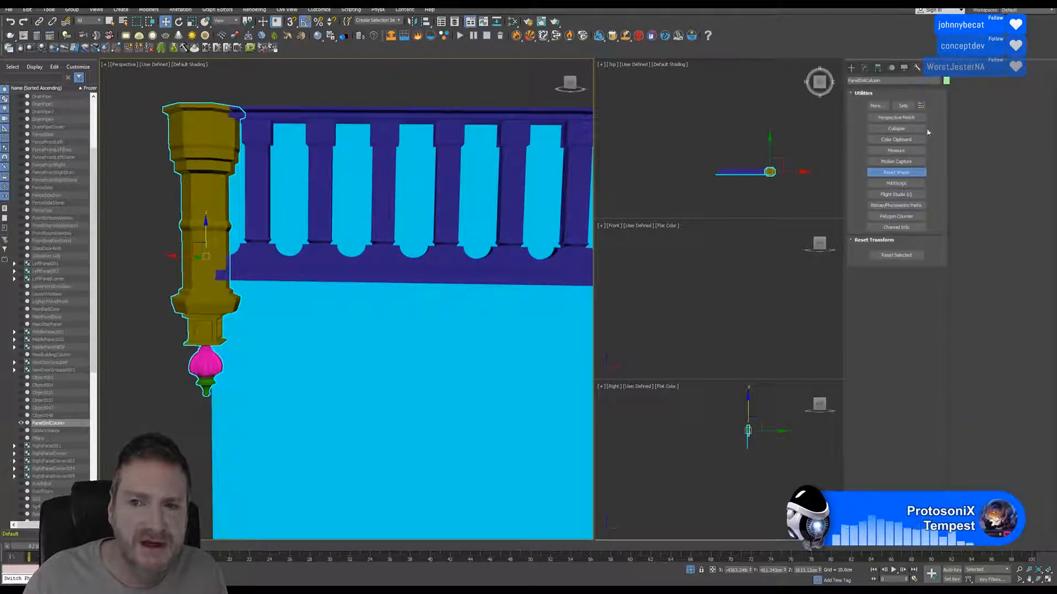
pyautogui.click(897, 256)
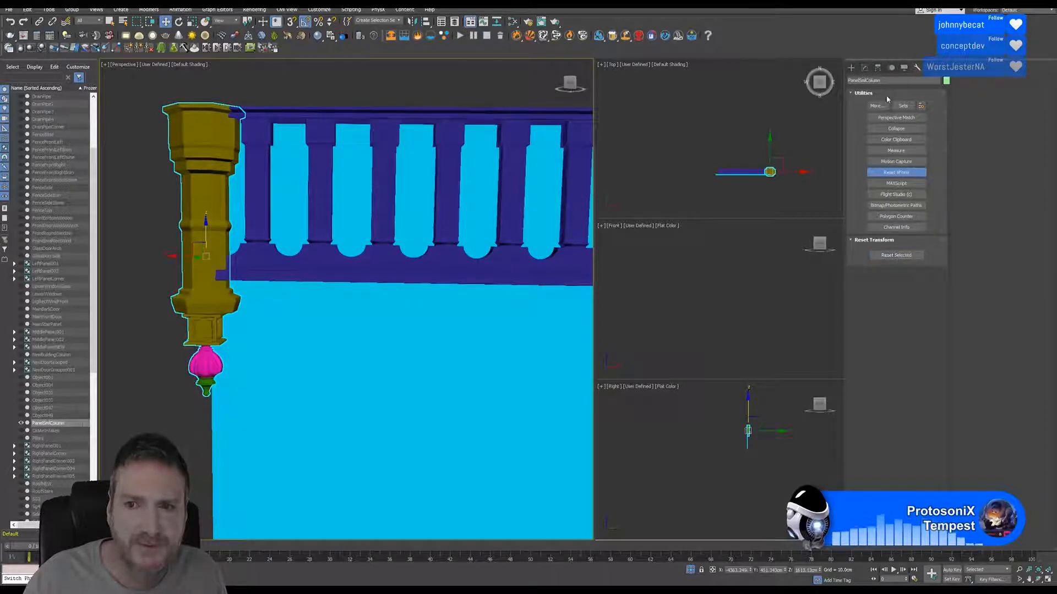
pyautogui.click(864, 68)
pyautogui.rightClick(886, 215)
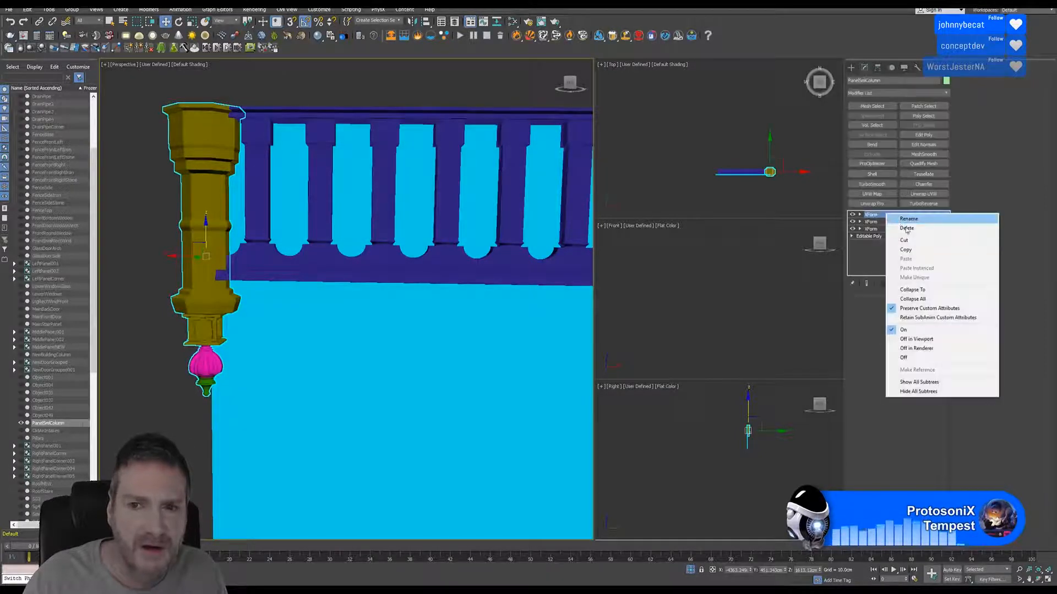
pyautogui.click(914, 299)
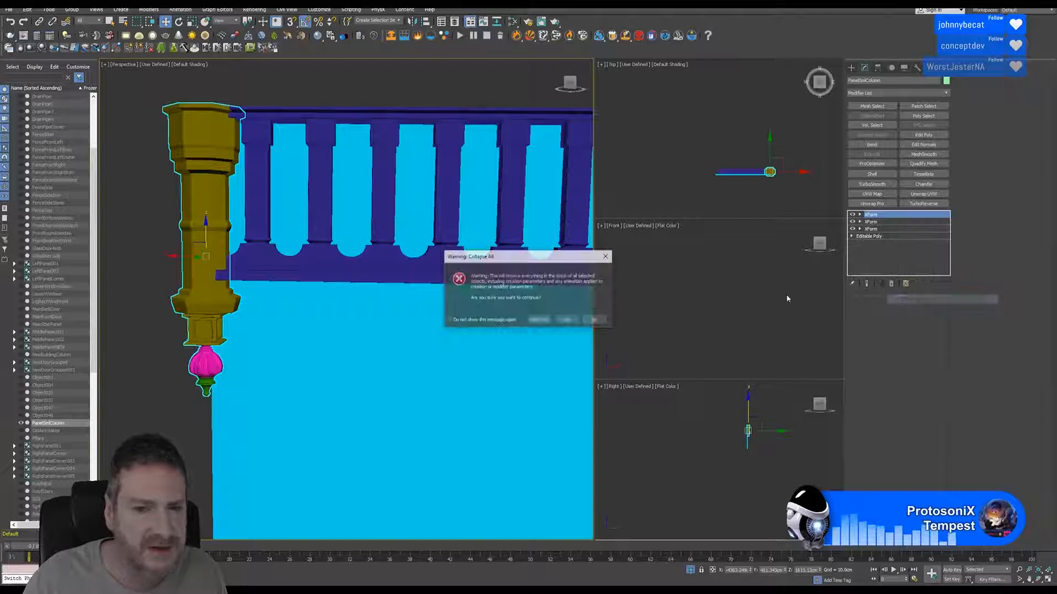
pyautogui.click(575, 320)
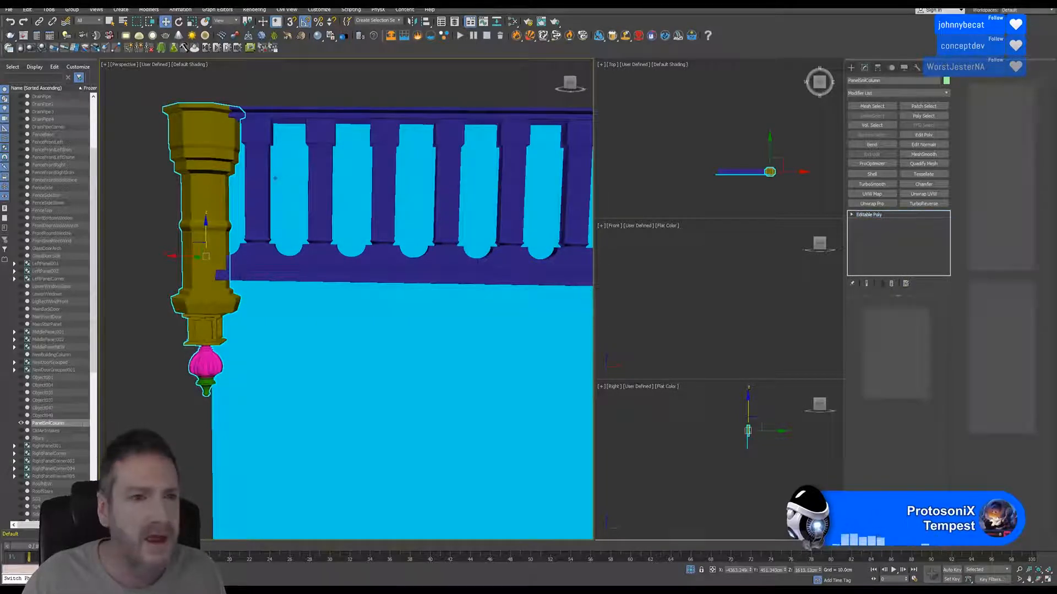
# - Export the selected column as an FBX file named PanelSmlColumn into the Skylight folder, using the current export options
pyautogui.moveTo(886, 81); pyautogui.dragTo(803, 89)
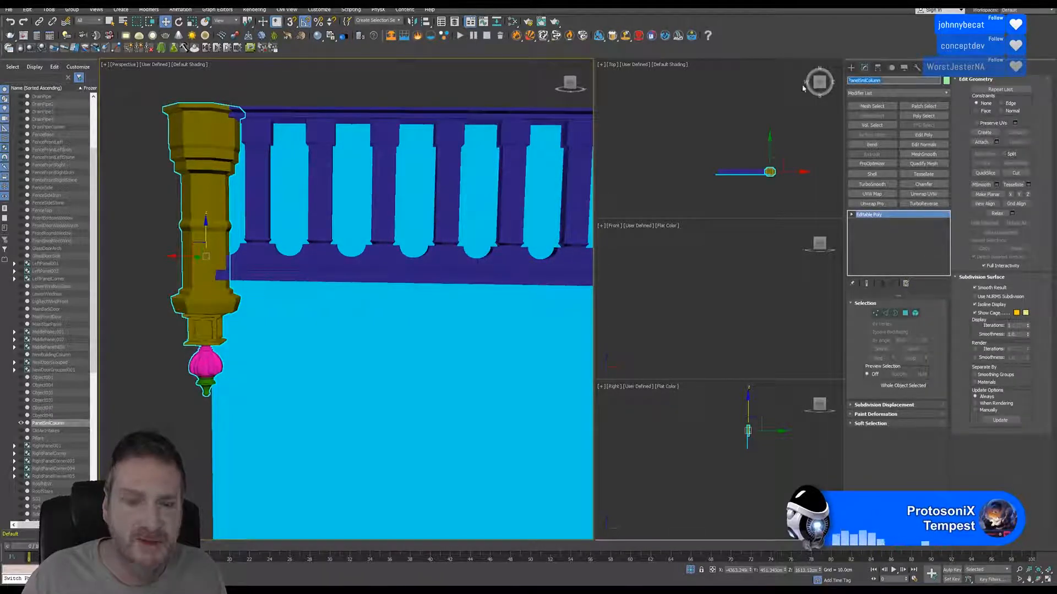
pyautogui.click(9, 9)
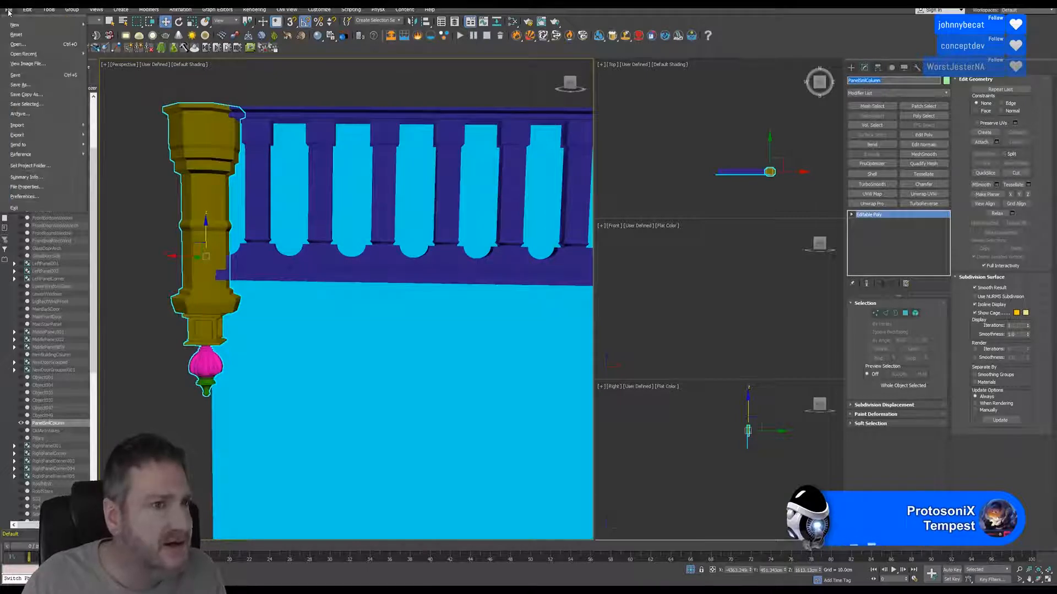
pyautogui.moveTo(55, 135)
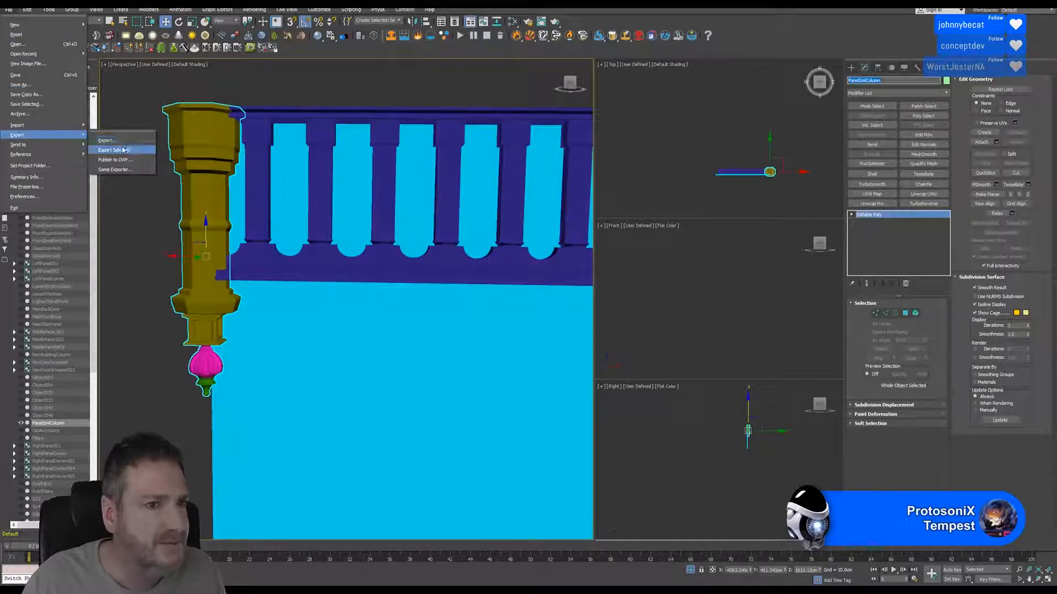
pyautogui.click(129, 141)
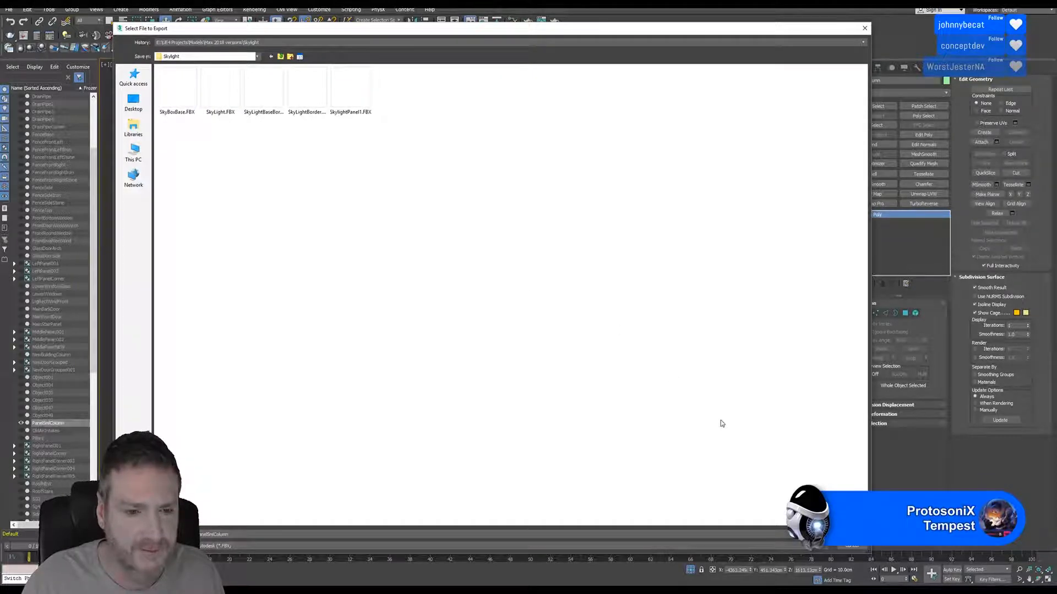
pyautogui.press('Return')
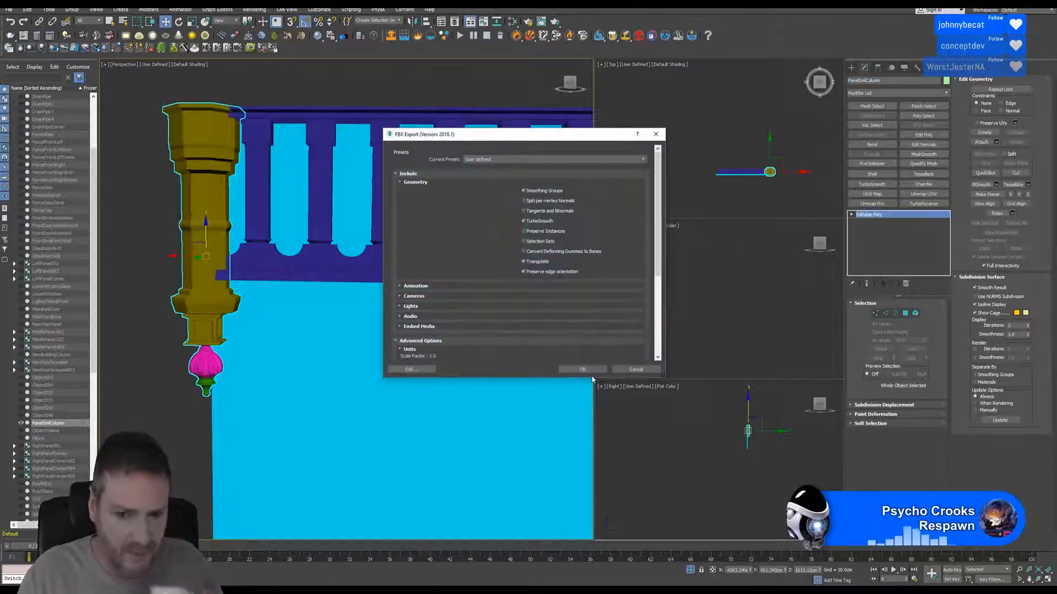
pyautogui.click(583, 369)
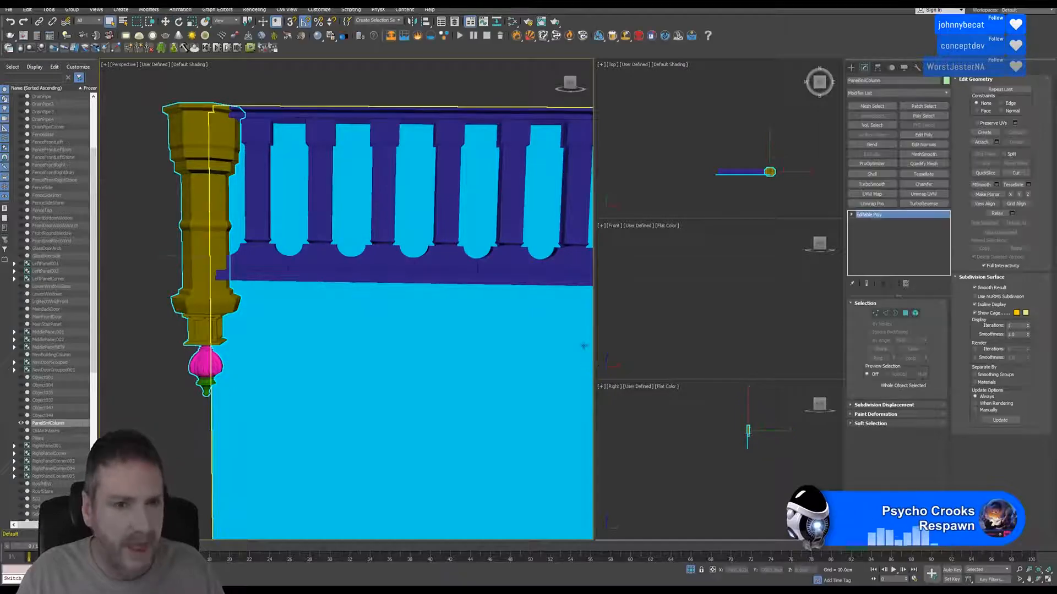
# - Switch to Substance Painter and save the wood panel project
pyautogui.click(1005, 4)
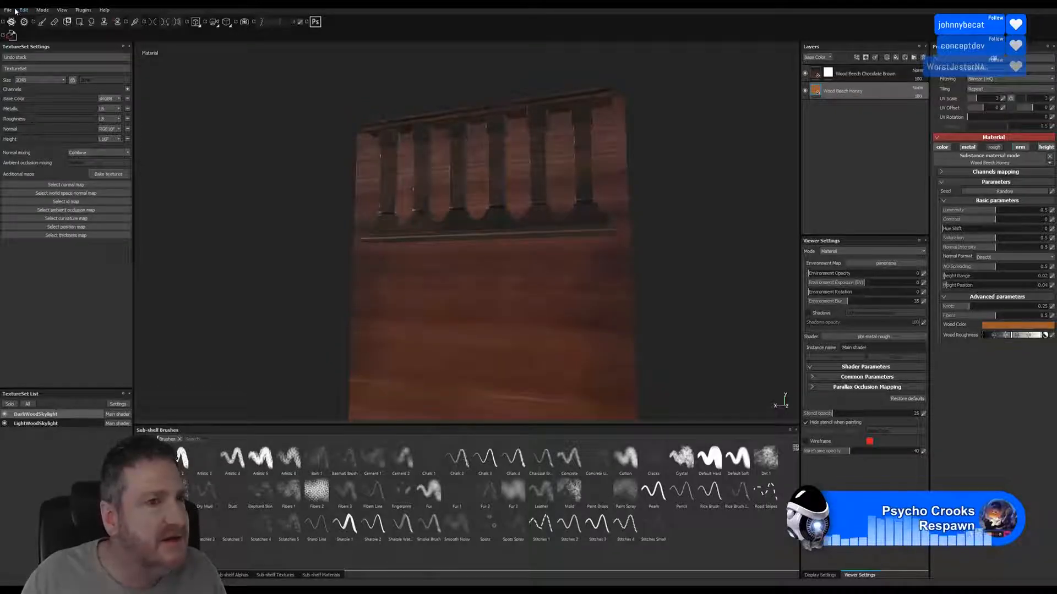
pyautogui.click(8, 10)
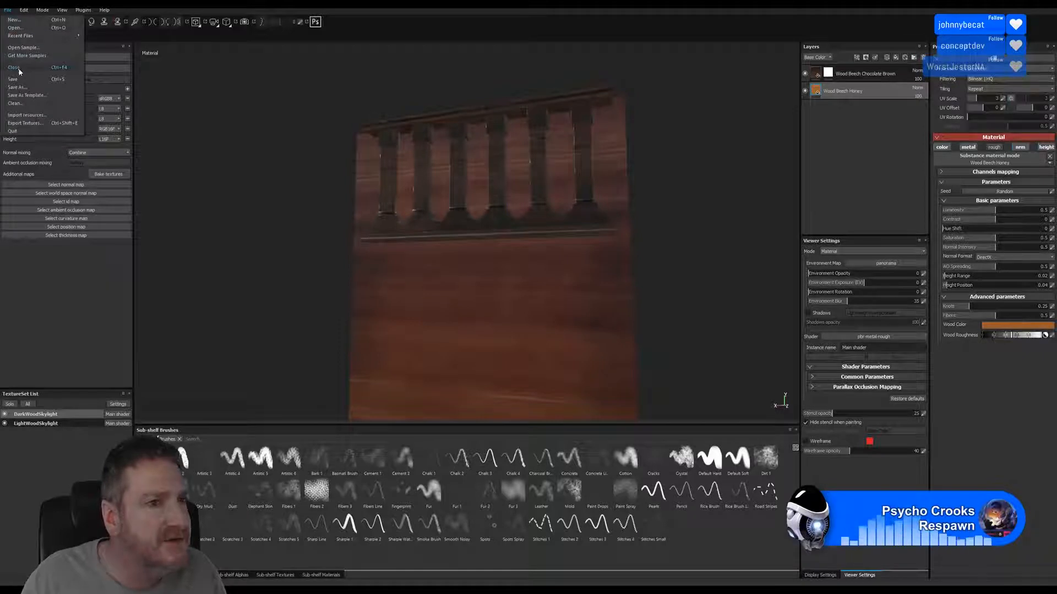
pyautogui.click(20, 87)
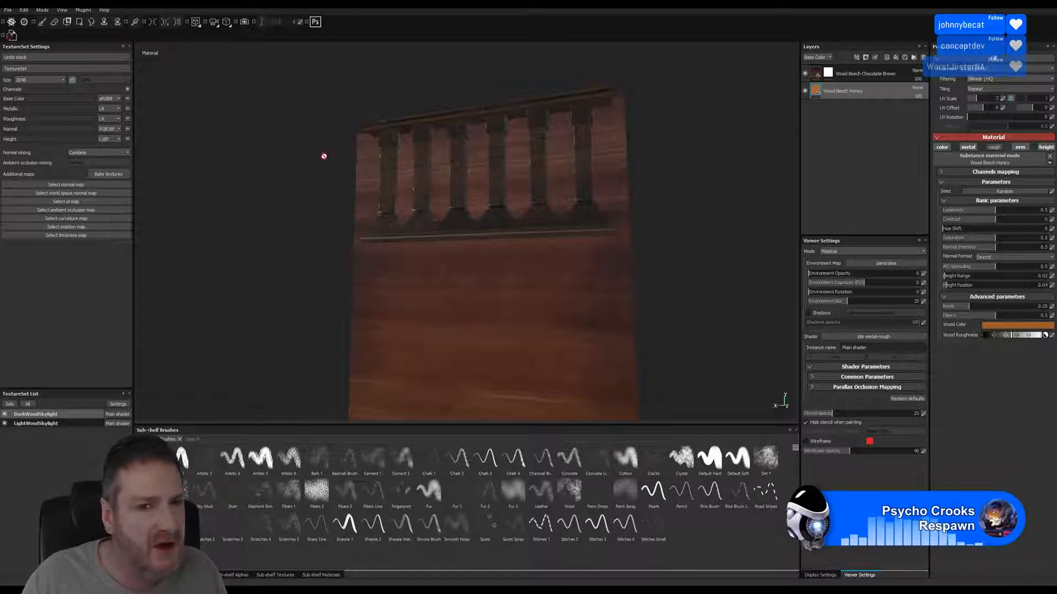
# - Create a new project from the PanelSmlColumn.FBX mesh in the Skylight folder
pyautogui.click(8, 10)
pyautogui.click(17, 28)
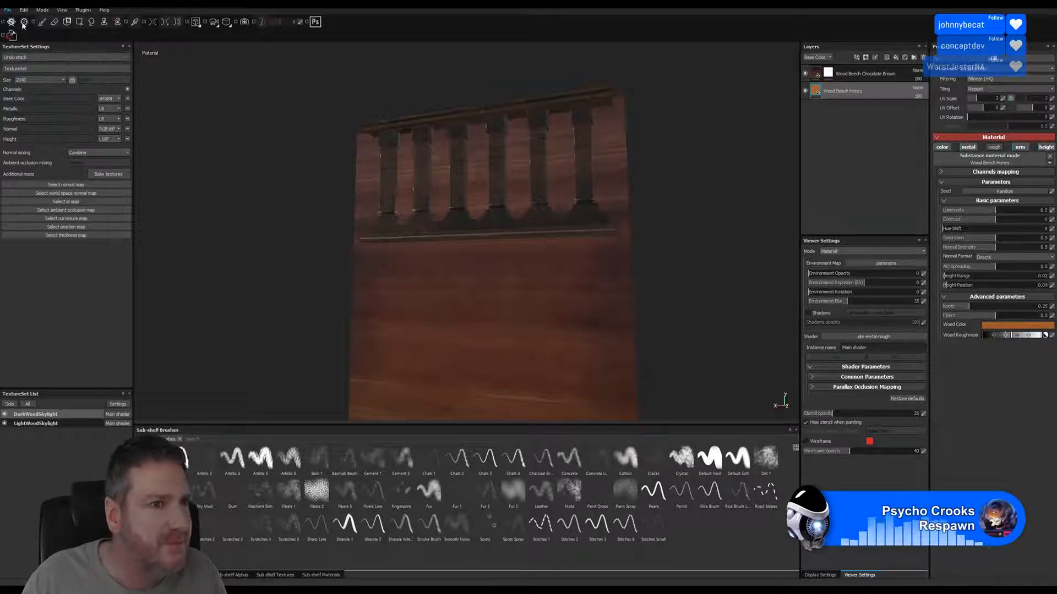
pyautogui.click(598, 219)
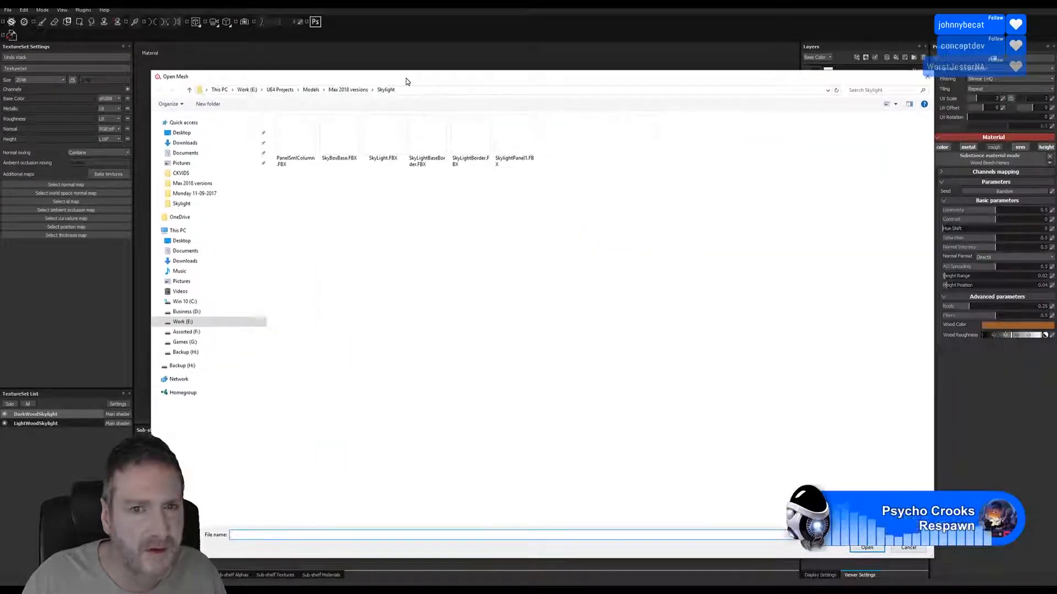
pyautogui.doubleClick(302, 146)
pyautogui.click(556, 384)
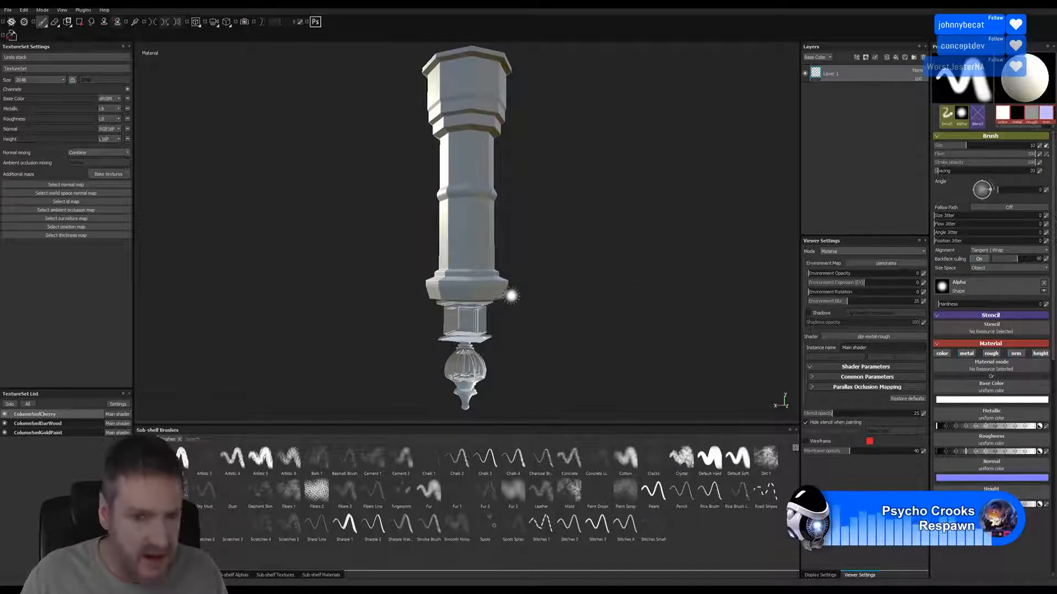
# - Examine the faces of the column's lower collar, square block and fluted finial from below and up close
pyautogui.moveTo(505, 270)
pyautogui.keyDown('alt'); pyautogui.mouseDown()
pyautogui.moveTo(526, 207)
pyautogui.moveTo(597, 230)
pyautogui.moveTo(491, 272)
pyautogui.mouseUp(); pyautogui.keyUp('alt')
pyautogui.keyDown('alt'); pyautogui.moveTo(485, 300); pyautogui.dragTo(466, 264, button='middle'); pyautogui.keyUp('alt')
pyautogui.moveTo(460, 343)
pyautogui.keyDown('alt'); pyautogui.mouseDown(button='right')
pyautogui.moveTo(439, 324)
pyautogui.moveTo(747, 297)
pyautogui.mouseUp(button='right'); pyautogui.keyUp('alt')
pyautogui.keyDown('alt'); pyautogui.moveTo(494, 297); pyautogui.dragTo(714, 293, button='right'); pyautogui.keyUp('alt')
pyautogui.keyDown('alt'); pyautogui.moveTo(513, 283); pyautogui.dragTo(464, 248); pyautogui.keyUp('alt')
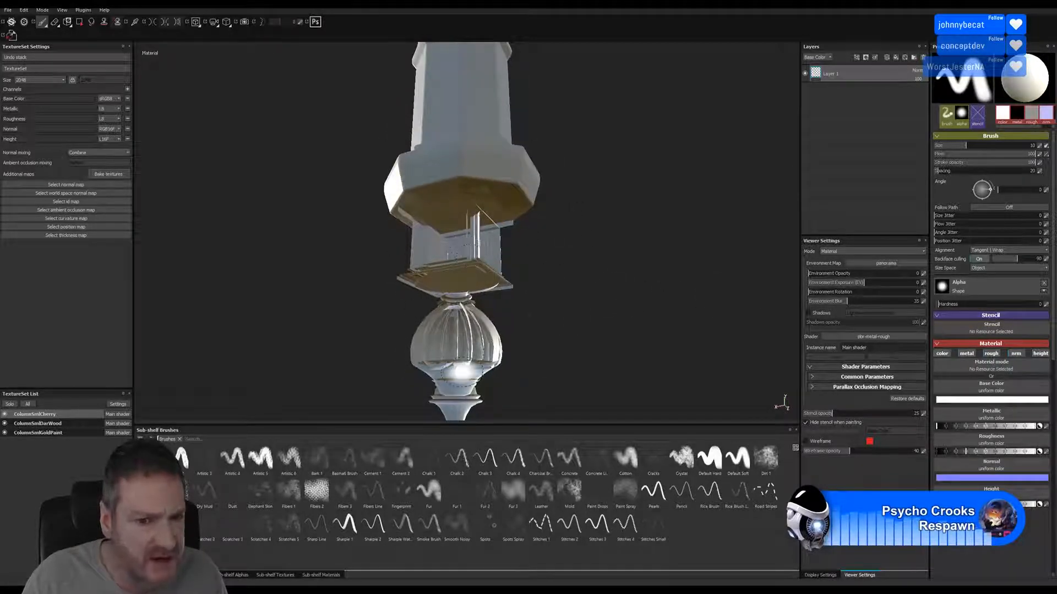
pyautogui.keyDown('alt'); pyautogui.moveTo(524, 313); pyautogui.dragTo(515, 225, button='middle'); pyautogui.keyUp('alt')
pyautogui.keyDown('alt'); pyautogui.moveTo(446, 343); pyautogui.dragTo(720, 327, button='right'); pyautogui.keyUp('alt')
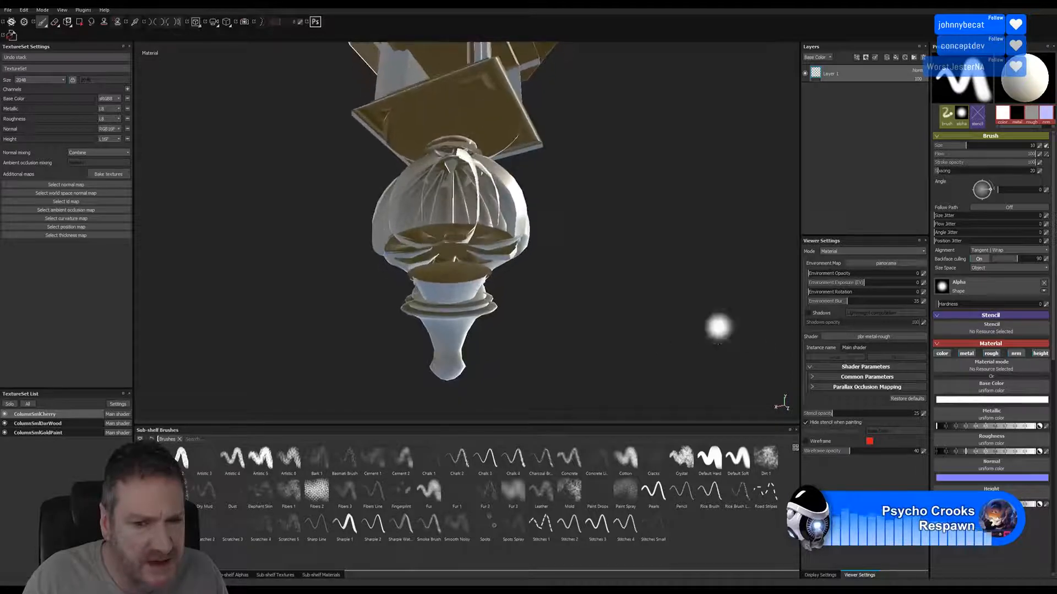
pyautogui.keyDown('alt'); pyautogui.moveTo(548, 287); pyautogui.dragTo(555, 298, button='middle'); pyautogui.keyUp('alt')
pyautogui.moveTo(531, 298)
pyautogui.keyDown('alt'); pyautogui.mouseDown()
pyautogui.moveTo(537, 239)
pyautogui.moveTo(497, 259)
pyautogui.moveTo(513, 326)
pyautogui.mouseUp(); pyautogui.keyUp('alt')
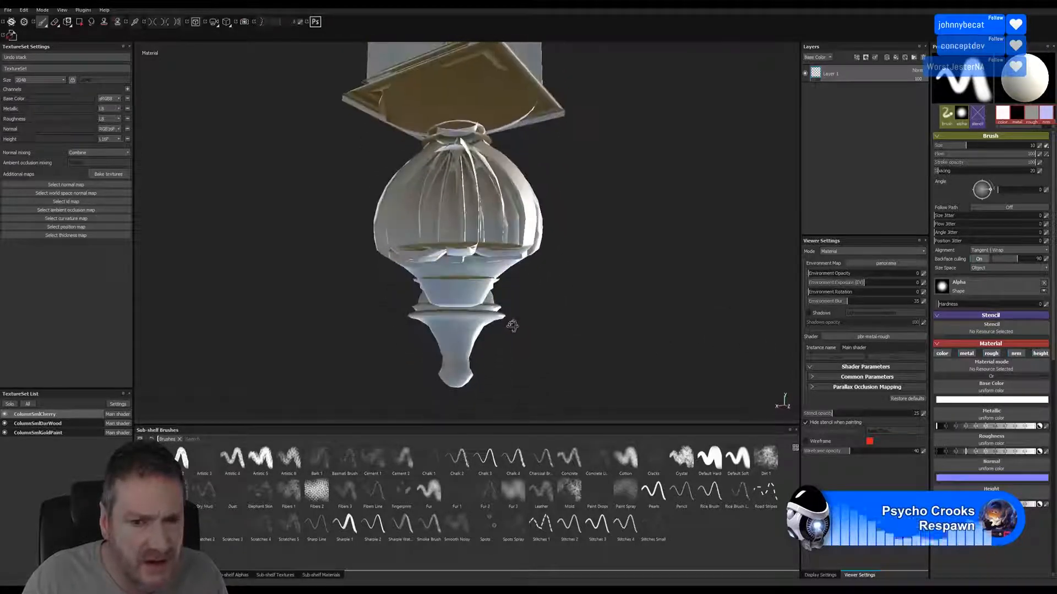
pyautogui.keyDown('alt'); pyautogui.moveTo(545, 284); pyautogui.dragTo(259, 306, button='right'); pyautogui.keyUp('alt')
pyautogui.keyDown('alt'); pyautogui.moveTo(390, 243); pyautogui.dragTo(387, 237, button='right'); pyautogui.keyUp('alt')
pyautogui.keyDown('alt'); pyautogui.moveTo(505, 215); pyautogui.dragTo(487, 256, button='middle'); pyautogui.keyUp('alt')
# - Switch to 3ds Max and flip the normals of the column's square block and finial elements
pyautogui.press('super+d')
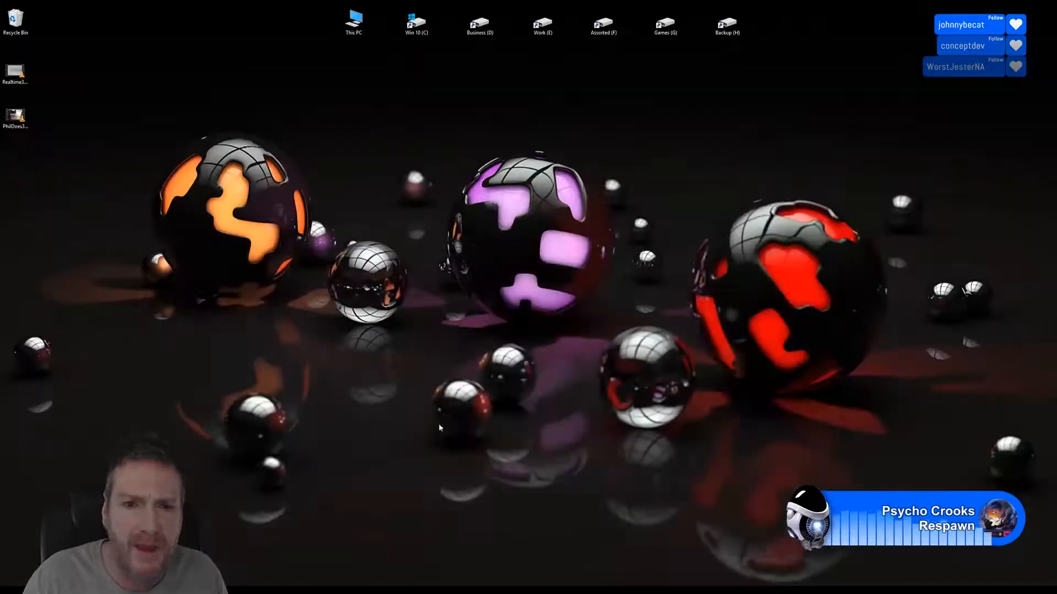
pyautogui.hotkey('alt', 'Tab')
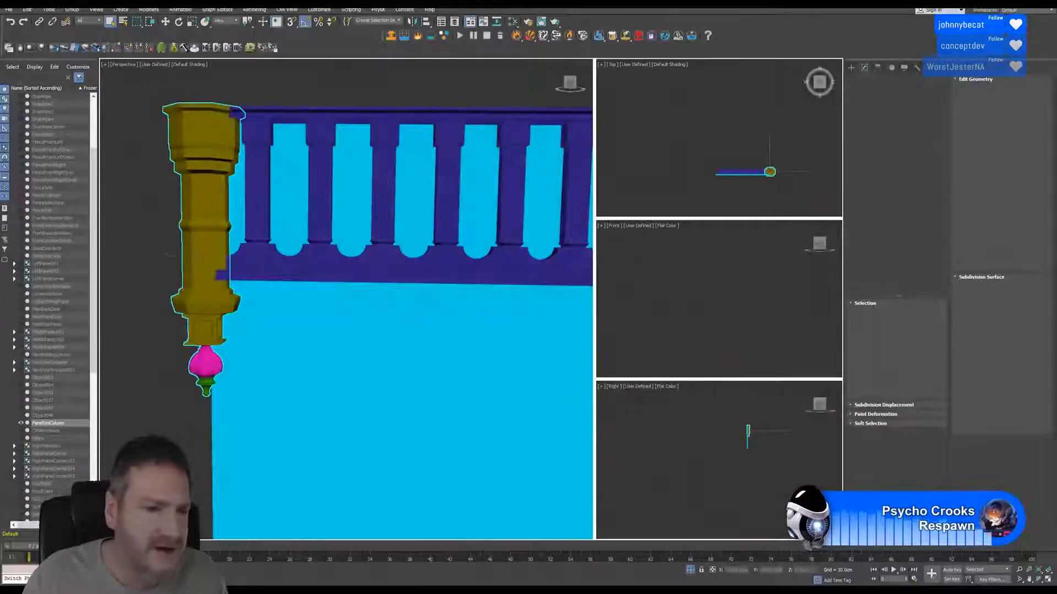
pyautogui.moveTo(237, 307); pyautogui.dragTo(333, 244, button='middle')
pyautogui.scroll(5, 319, 271)
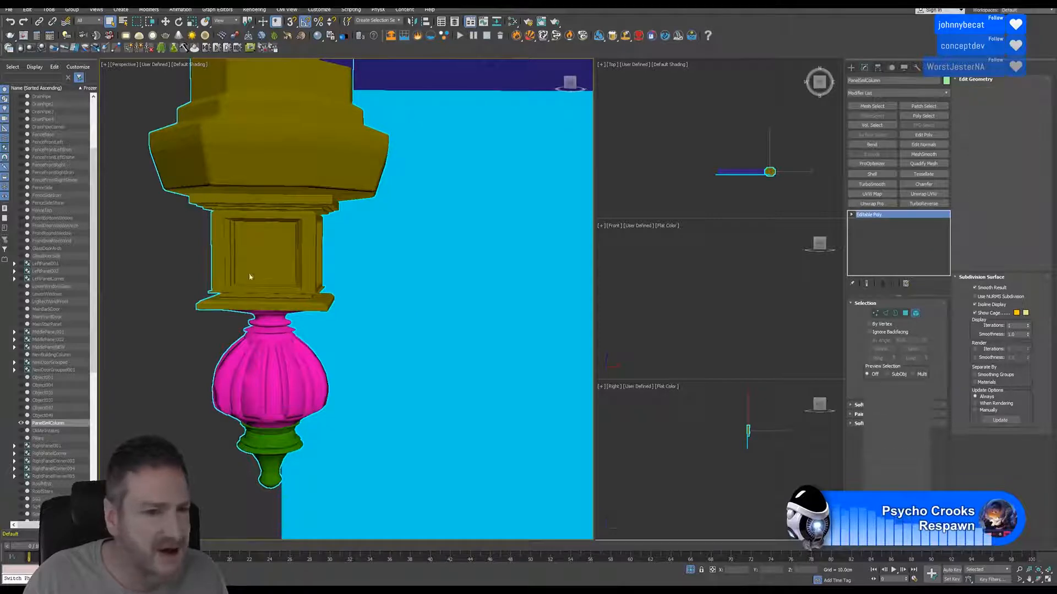
pyautogui.press('5')
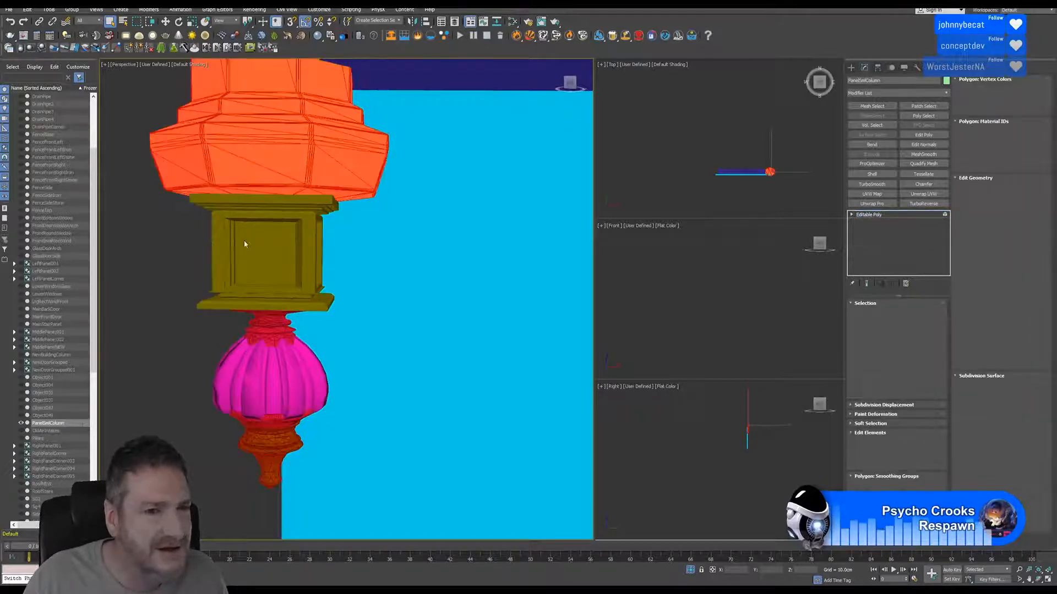
pyautogui.moveTo(199, 323); pyautogui.dragTo(192, 308, button='middle')
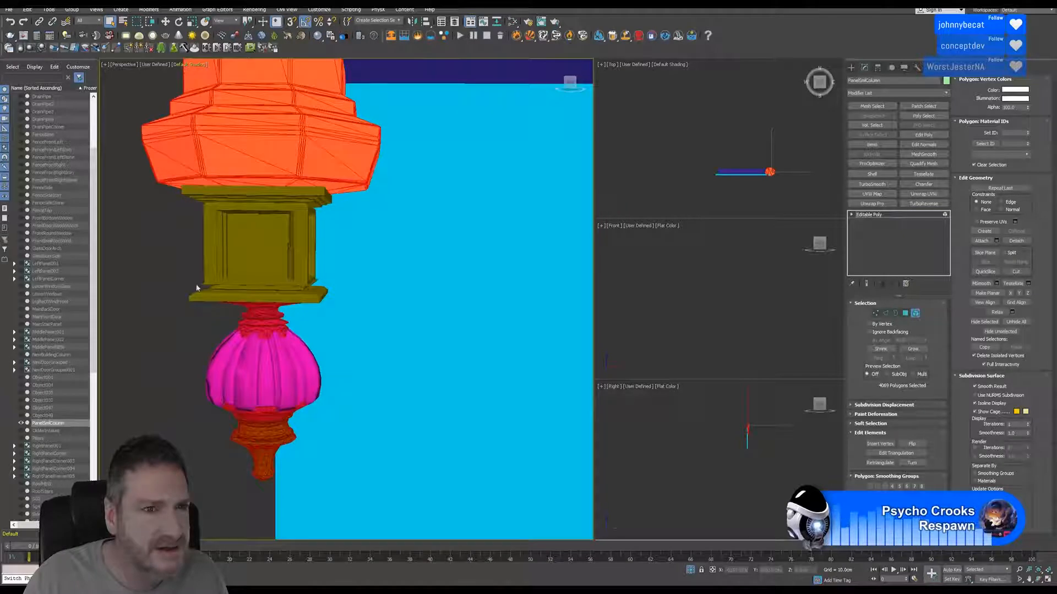
pyautogui.scroll(-3, 212, 321)
pyautogui.moveTo(210, 328); pyautogui.dragTo(234, 312, button='middle')
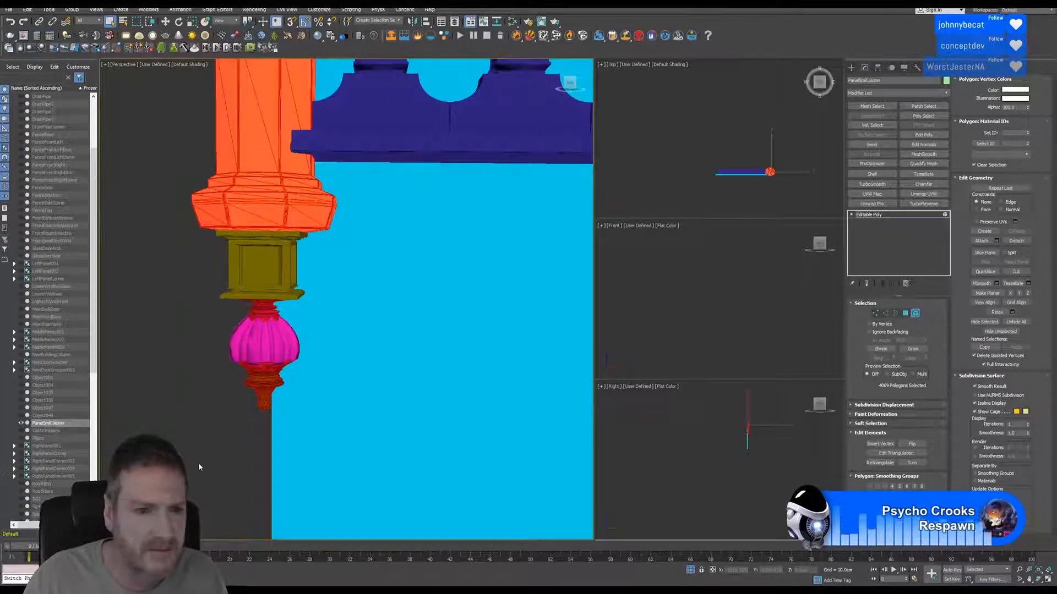
pyautogui.click(239, 260)
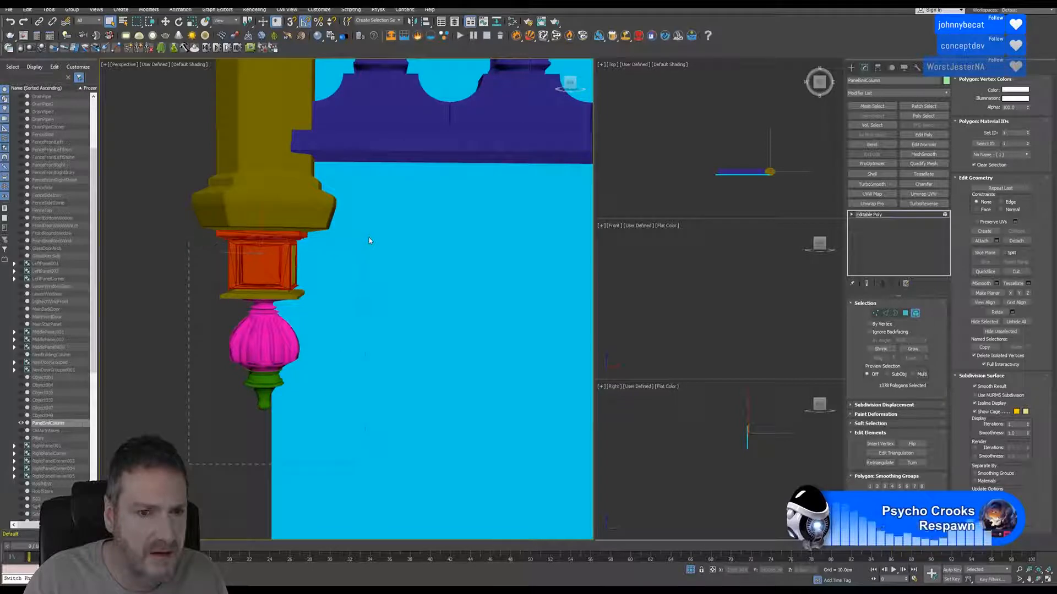
pyautogui.moveTo(369, 240); pyautogui.dragTo(370, 241)
pyautogui.moveTo(342, 336); pyautogui.dragTo(302, 306, button='middle')
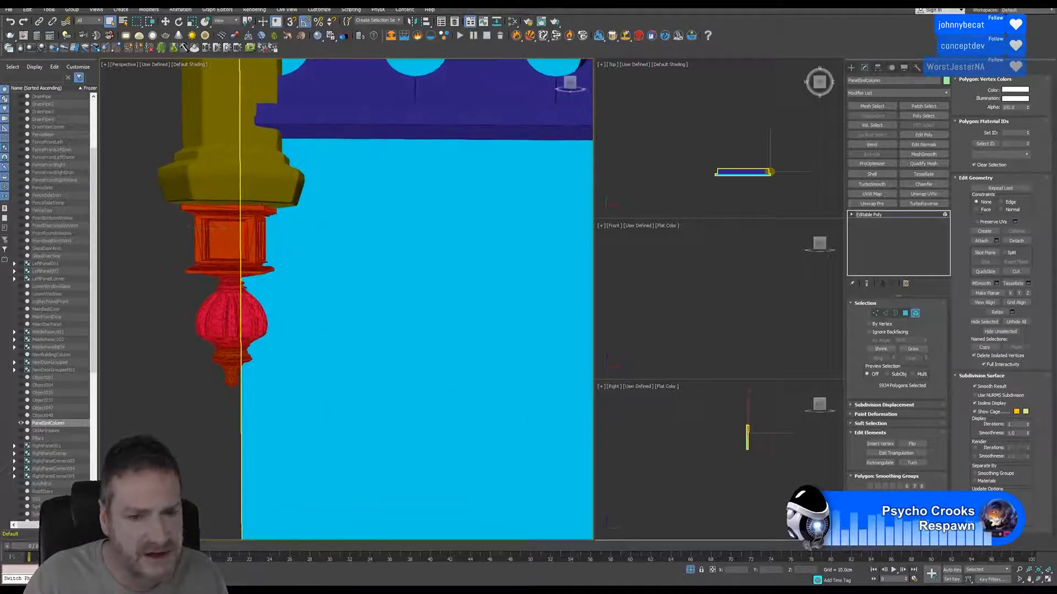
pyautogui.click(1038, 580)
pyautogui.moveTo(314, 303)
pyautogui.mouseDown()
pyautogui.moveTo(412, 297)
pyautogui.moveTo(378, 283)
pyautogui.moveTo(284, 299)
pyautogui.moveTo(300, 302)
pyautogui.mouseUp()
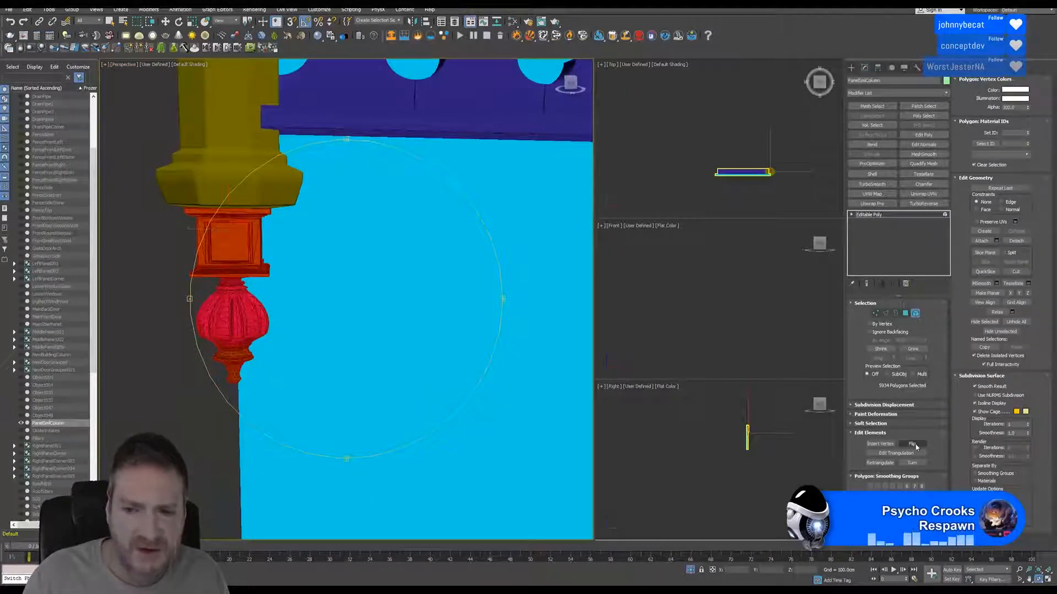
pyautogui.click(905, 315)
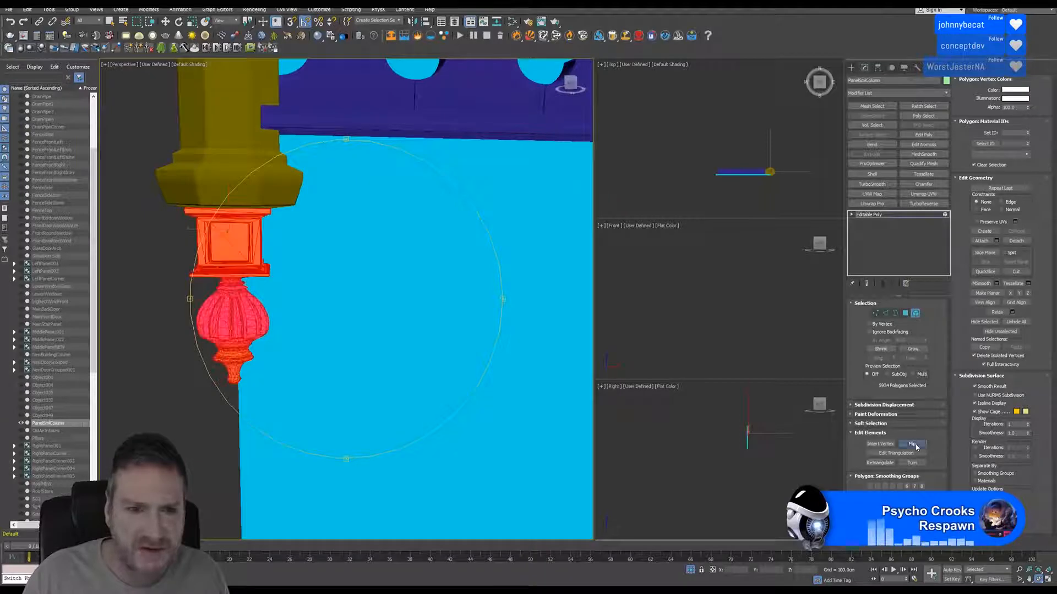
pyautogui.click(915, 313)
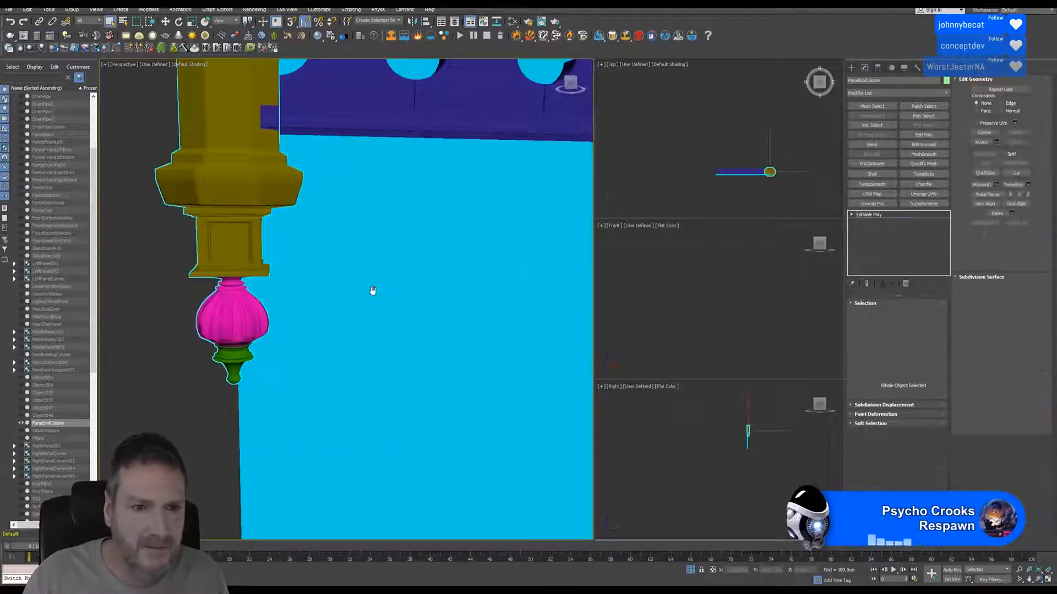
# - Export the corrected column as PanelSmlColumn FBX, replacing the existing file in the Skylight folder and using the current export options
pyautogui.scroll(-6, 372, 291)
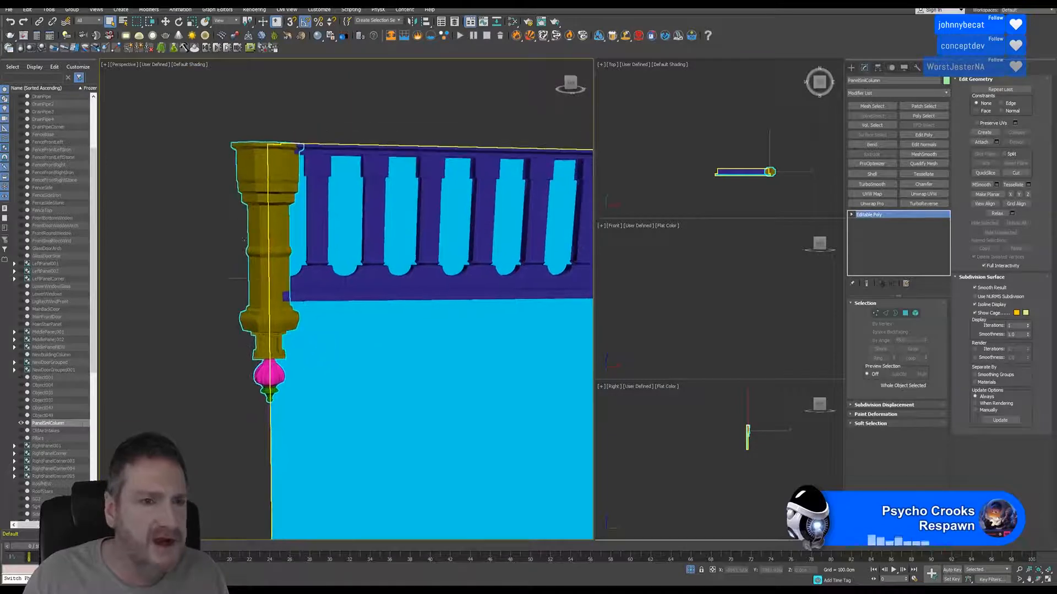
pyautogui.click(891, 80)
pyautogui.hotkey('ctrl', 'c')
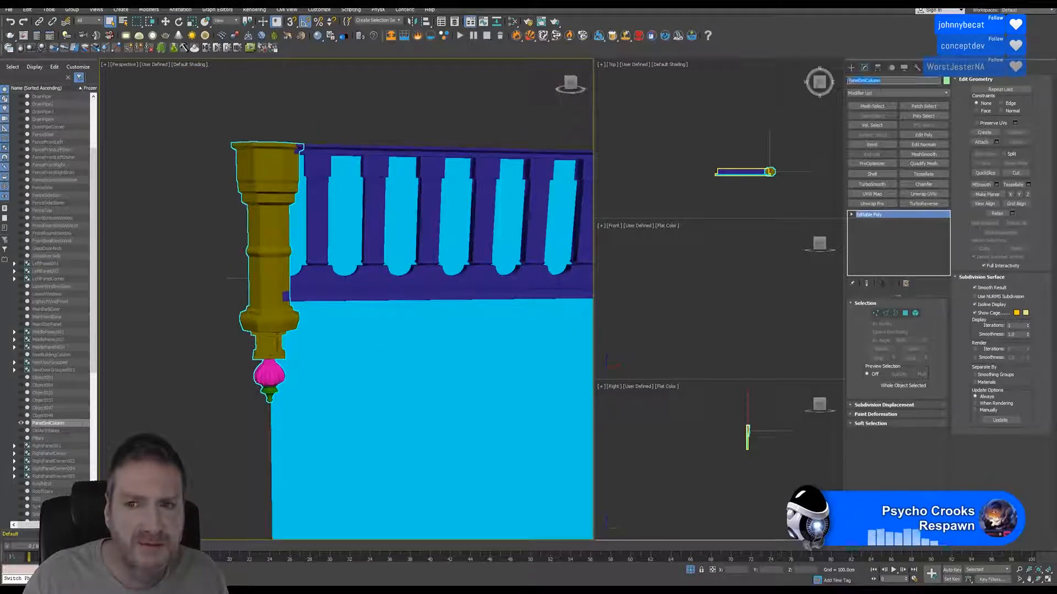
pyautogui.click(8, 10)
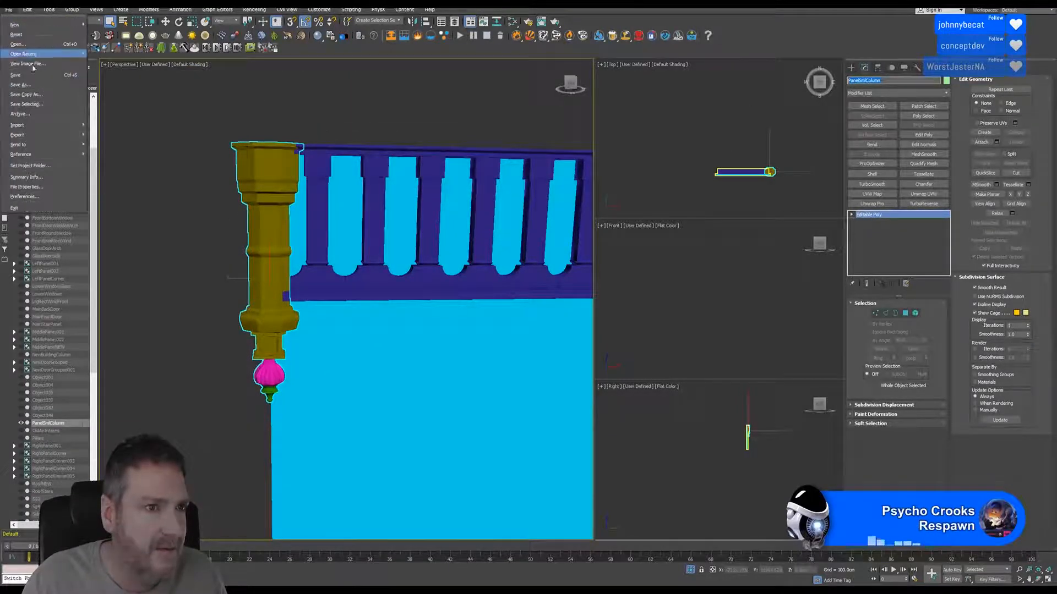
pyautogui.moveTo(77, 134)
pyautogui.click(129, 154)
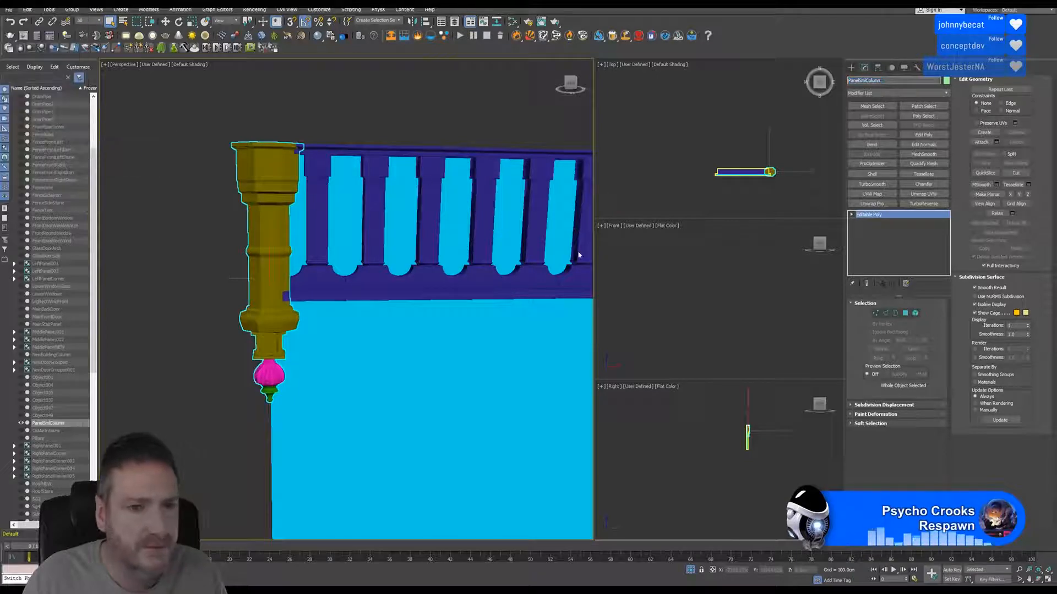
pyautogui.hotkey('ctrl', 'v')
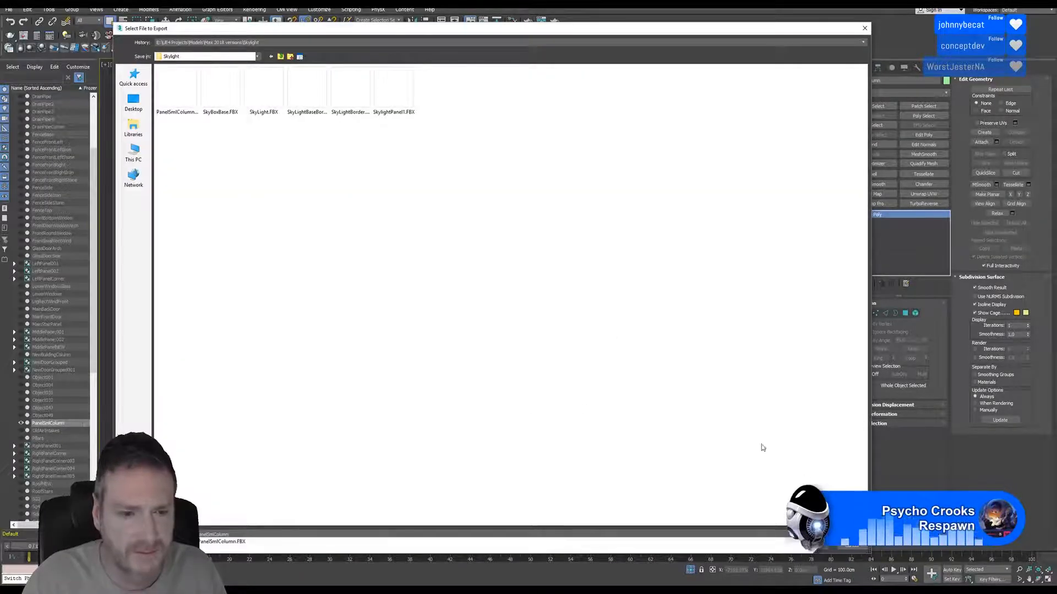
pyautogui.press('Return')
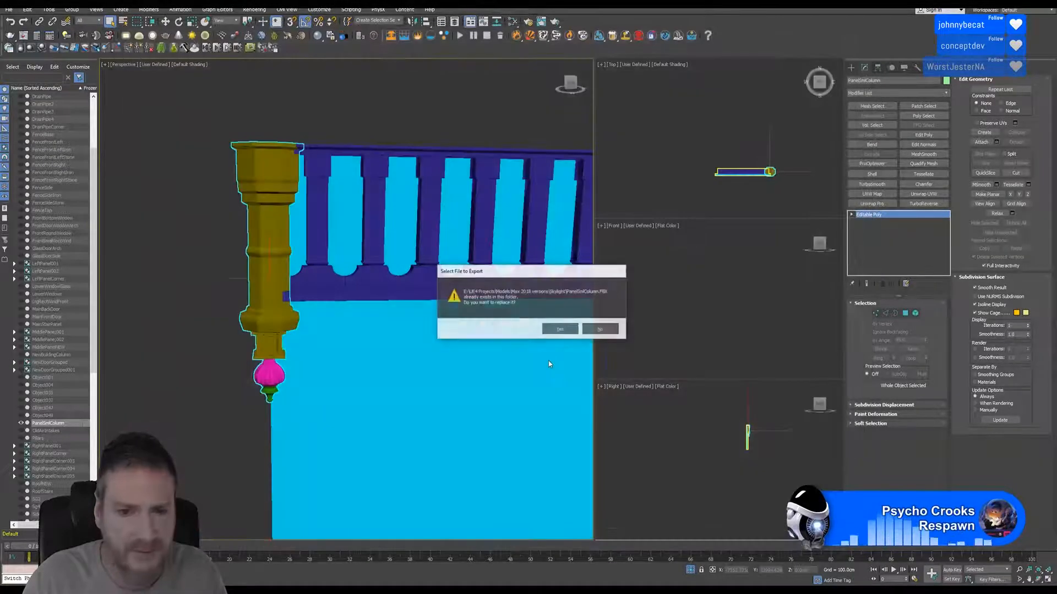
pyautogui.click(560, 330)
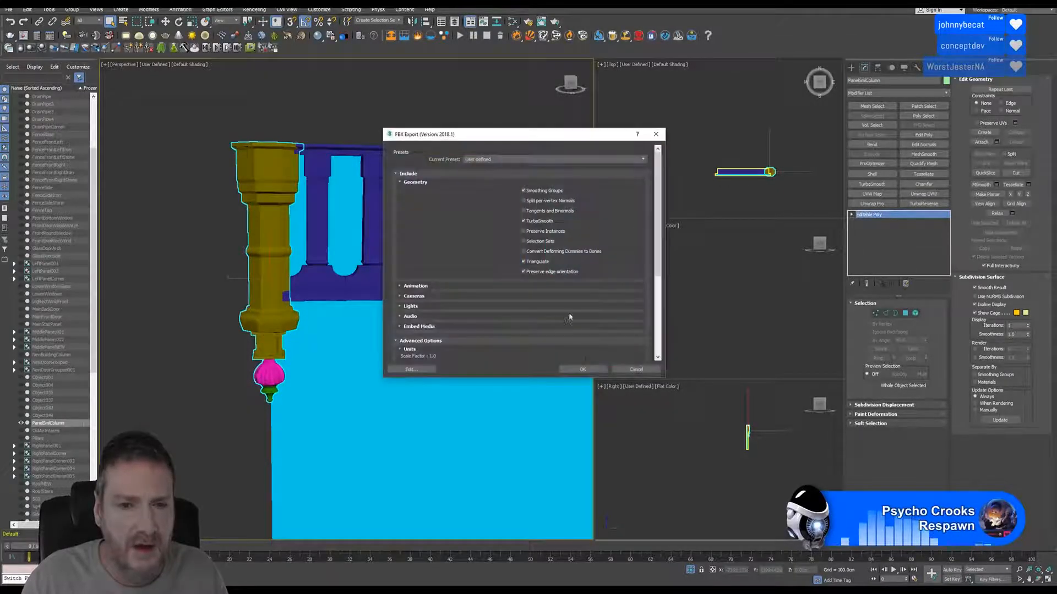
pyautogui.click(582, 366)
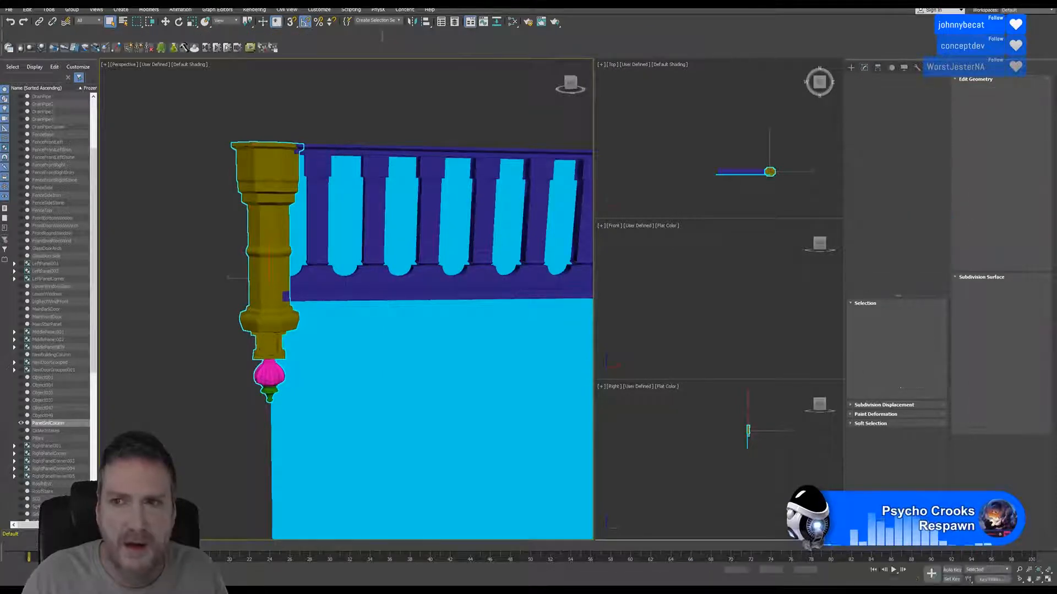
# - Switch to Substance Painter and reload the re-exported PanelSmlColumn.FBX as the project's mesh, then check the column's surfaces
pyautogui.press('super+d')
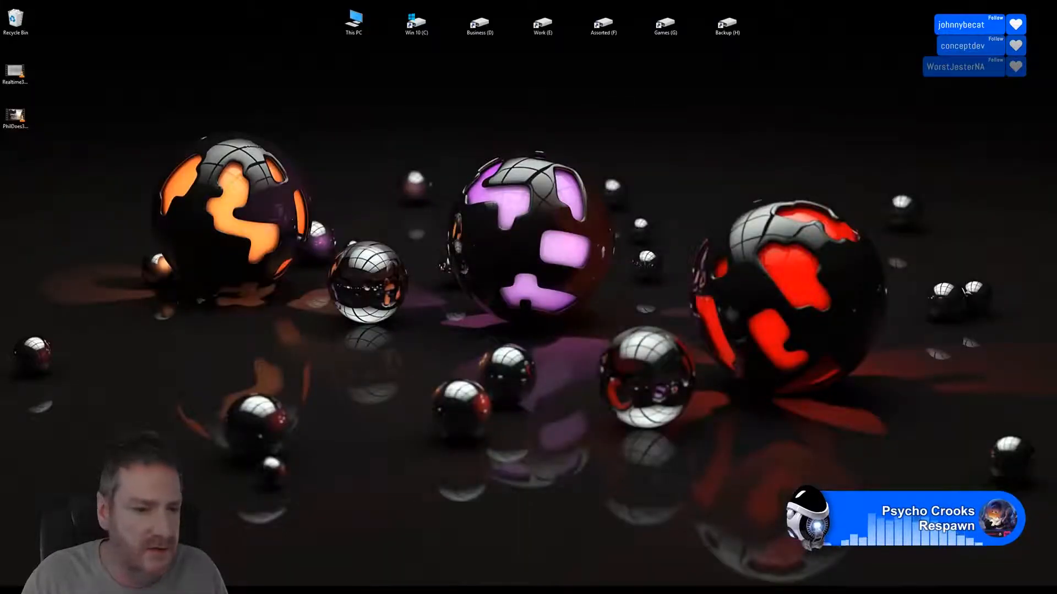
pyautogui.hotkey('alt', 'Tab')
pyautogui.click(23, 10)
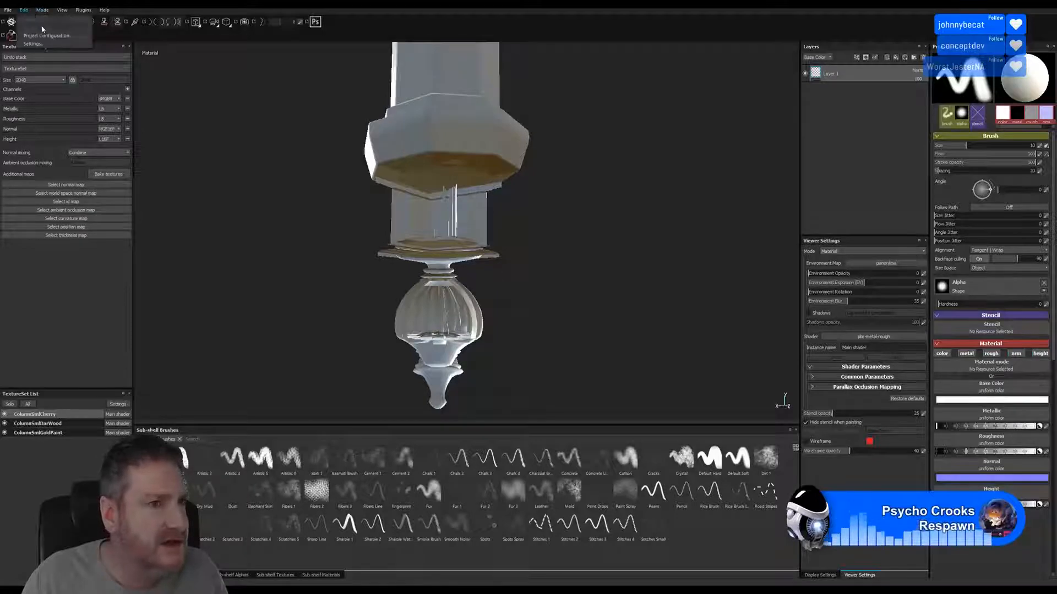
pyautogui.click(45, 35)
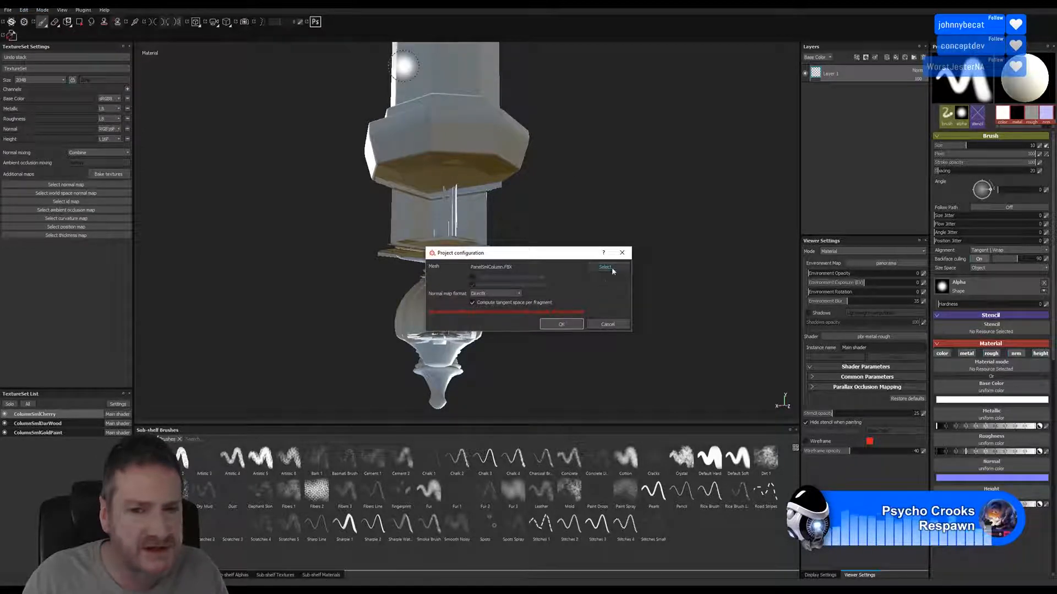
pyautogui.click(610, 268)
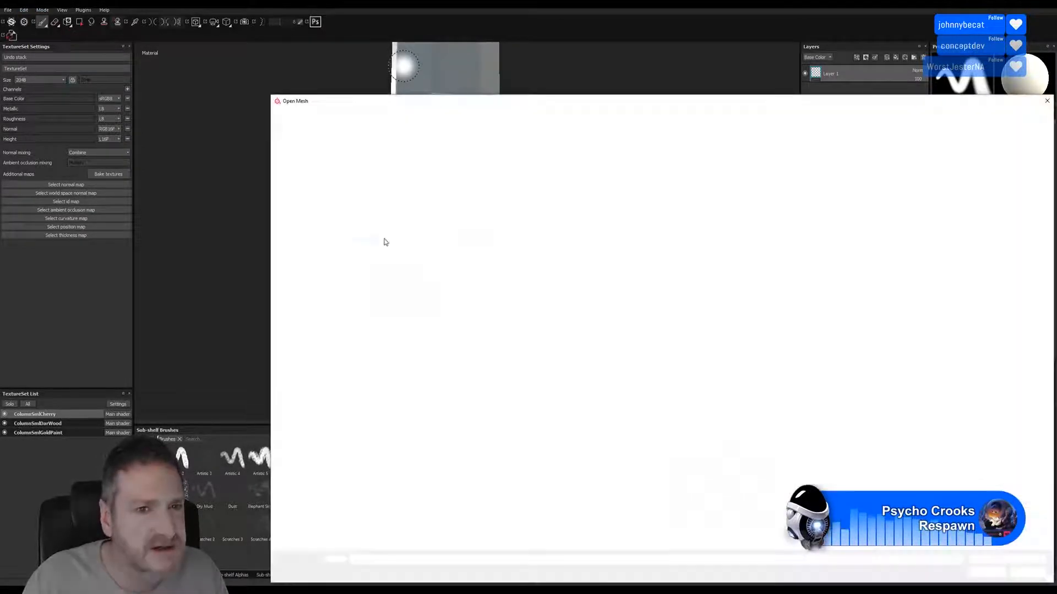
pyautogui.doubleClick(412, 190)
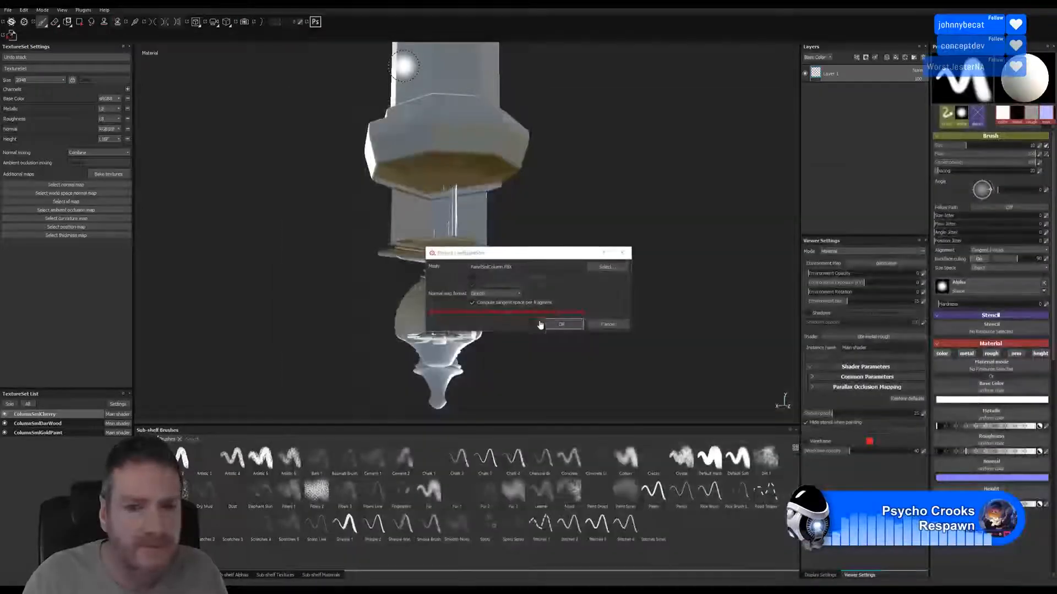
pyautogui.click(558, 325)
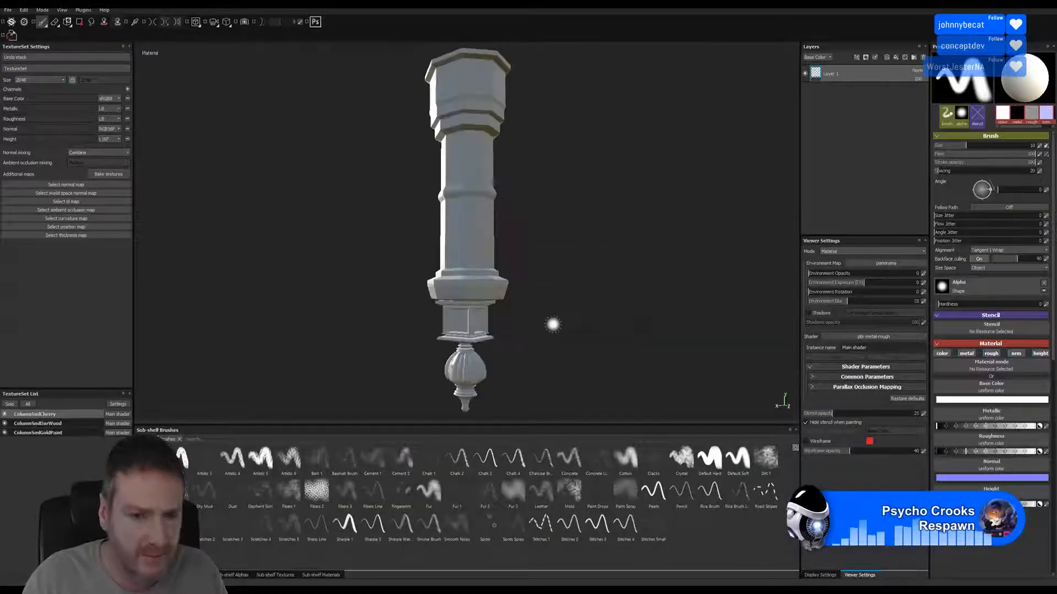
pyautogui.keyDown('alt'); pyautogui.moveTo(536, 290); pyautogui.dragTo(543, 264); pyautogui.keyUp('alt')
pyautogui.keyDown('alt'); pyautogui.moveTo(543, 264); pyautogui.dragTo(510, 264, button='middle'); pyautogui.keyUp('alt')
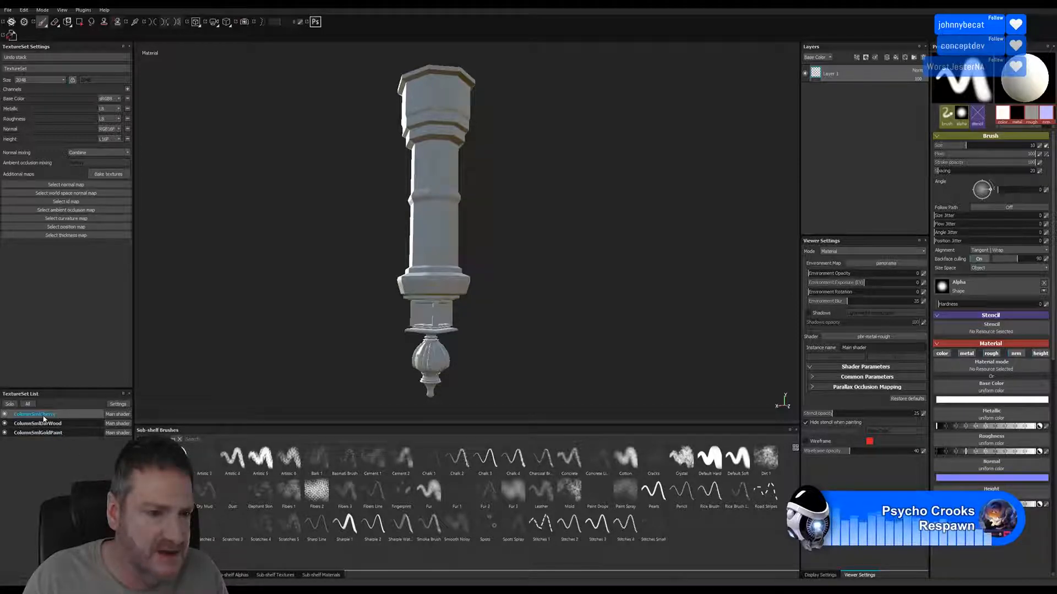
# - Apply the MyCherryWood_Aged smart material to the cherry texture set and delete its default Layer 1
pyautogui.click(325, 575)
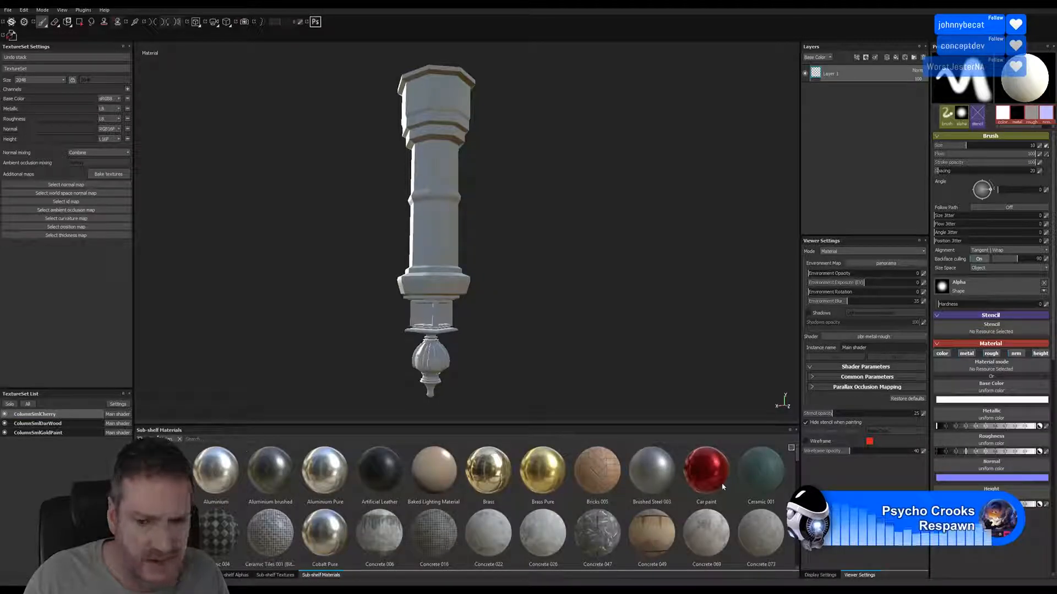
pyautogui.click(905, 58)
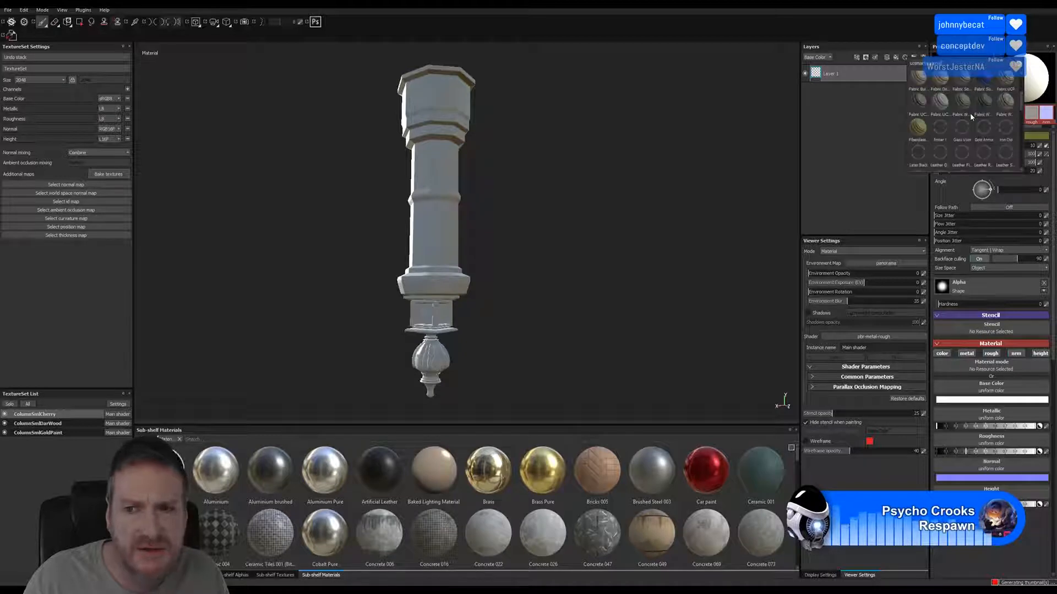
pyautogui.scroll(-3, 969, 113)
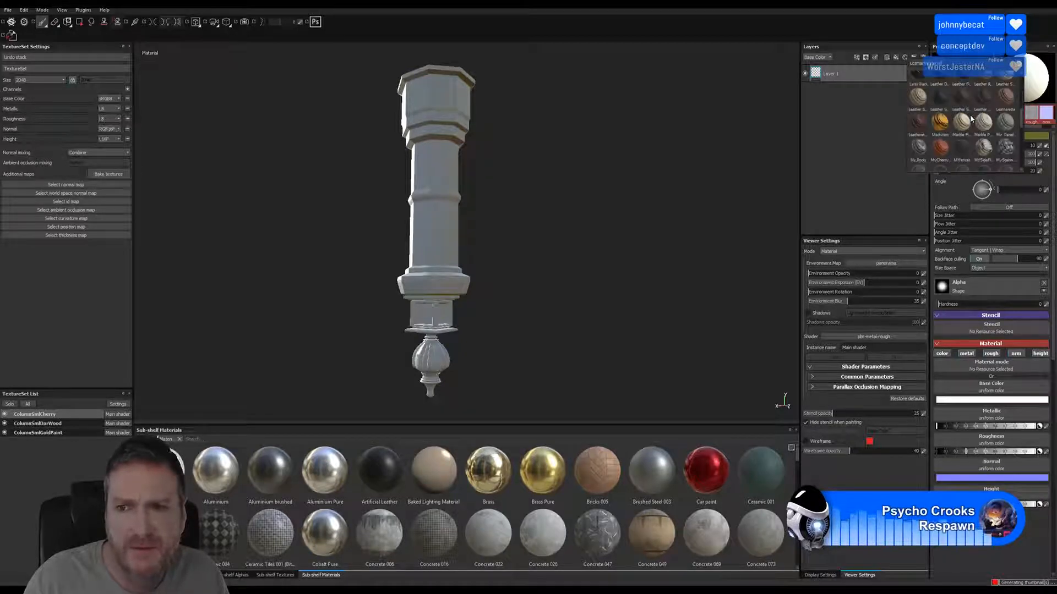
pyautogui.click(939, 150)
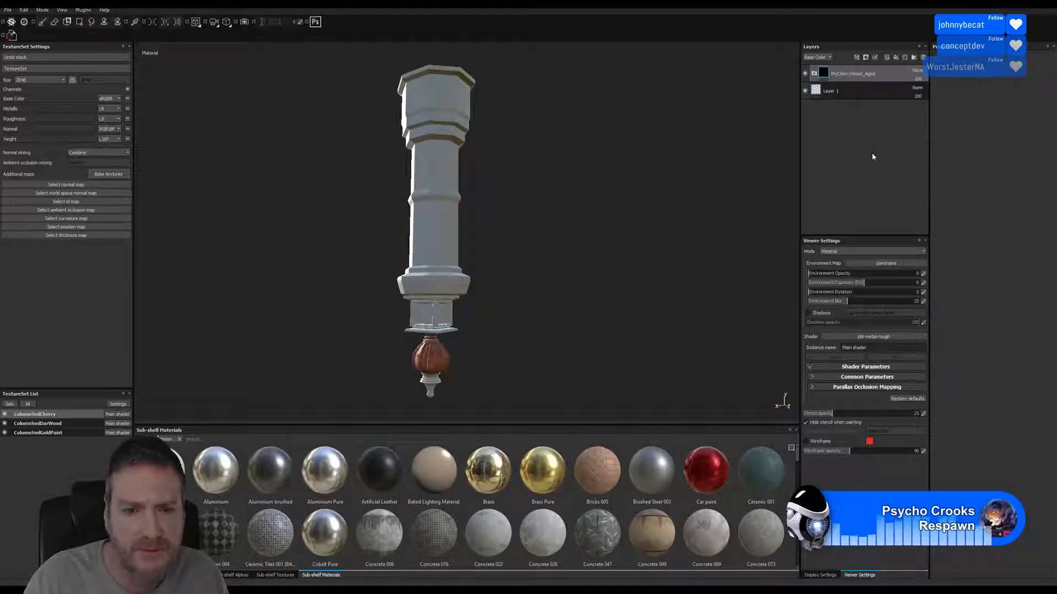
pyautogui.doubleClick(832, 91)
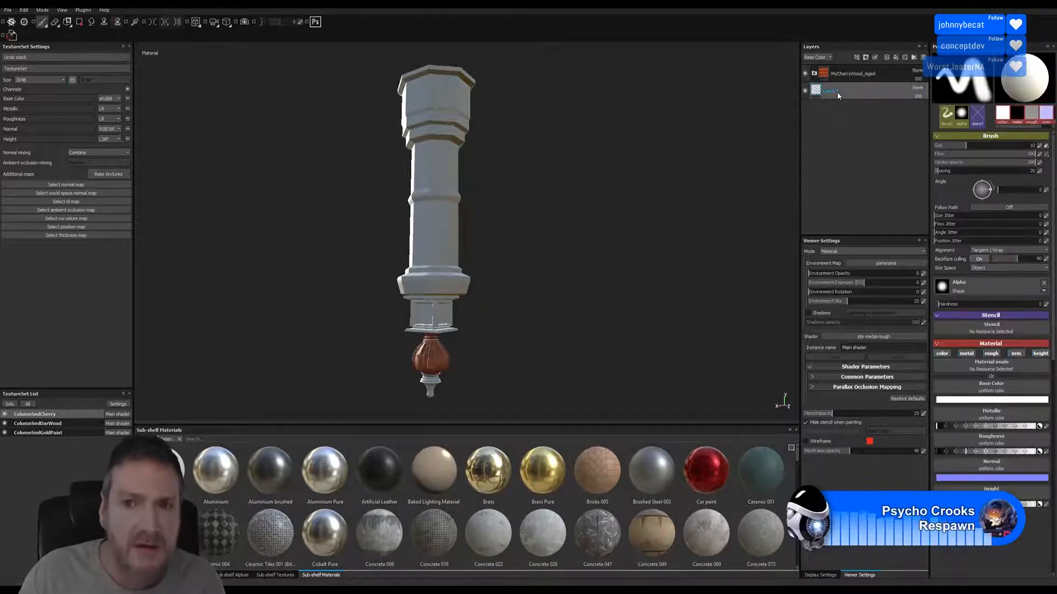
pyautogui.press('Delete')
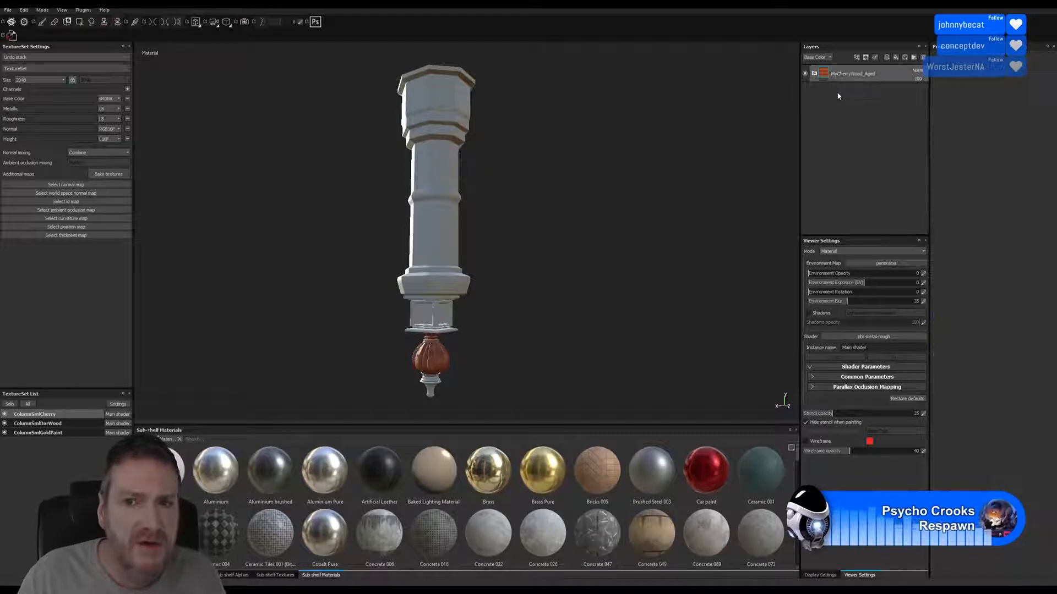
# - Add the Wood Beech Chocolate Brown material to the dark wood texture set and delete its default Layer 1
pyautogui.click(60, 424)
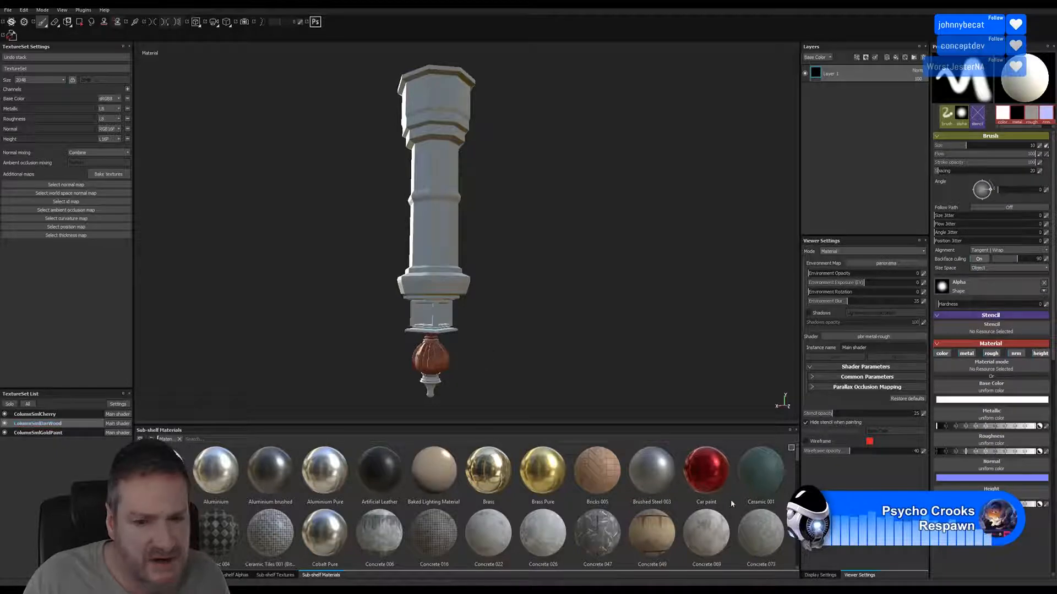
pyautogui.scroll(-10, 697, 498)
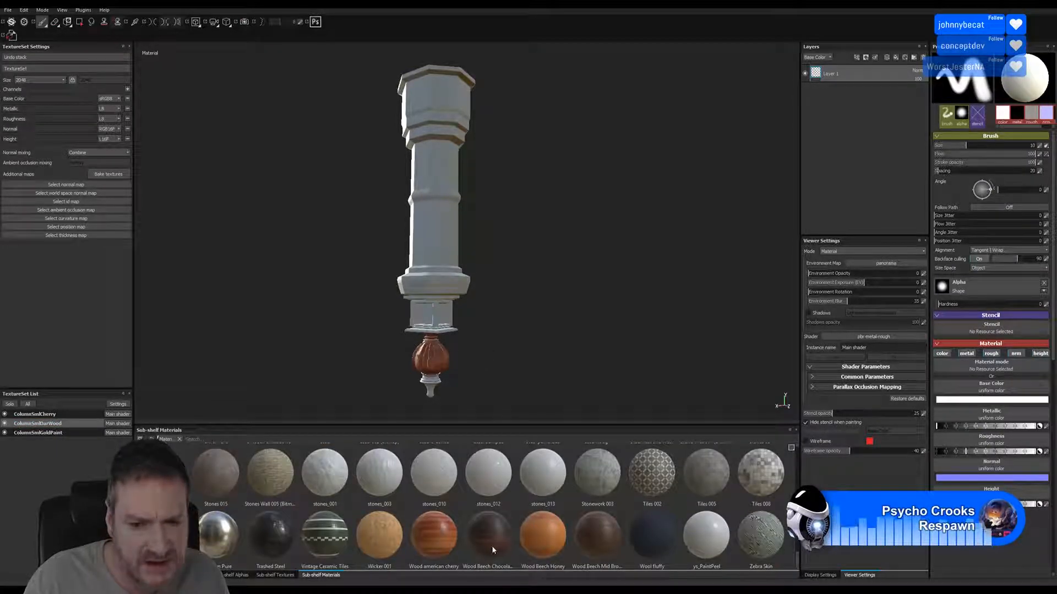
pyautogui.moveTo(491, 548); pyautogui.dragTo(861, 194)
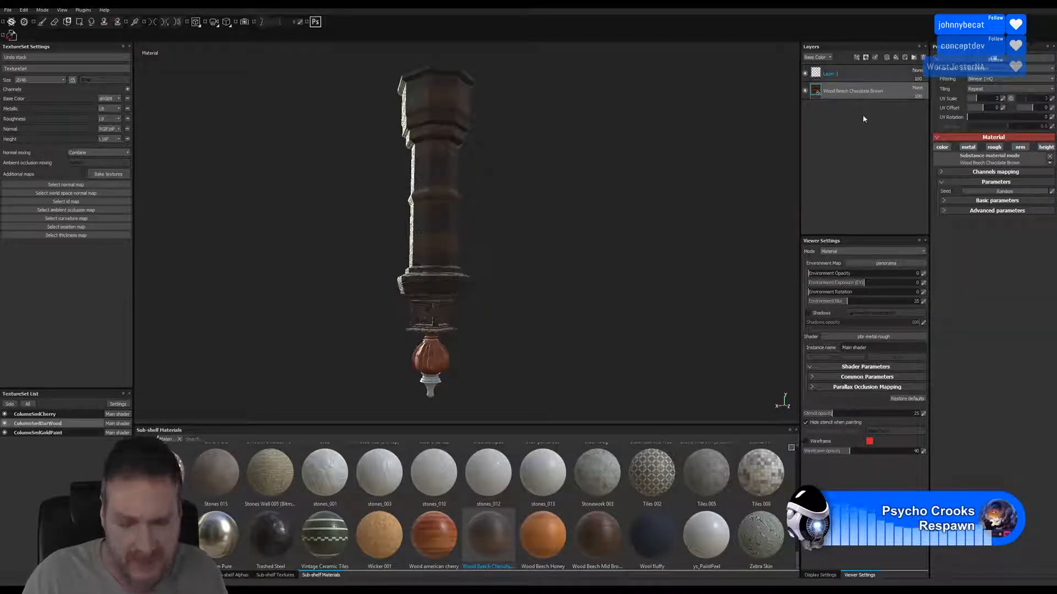
pyautogui.press('1')
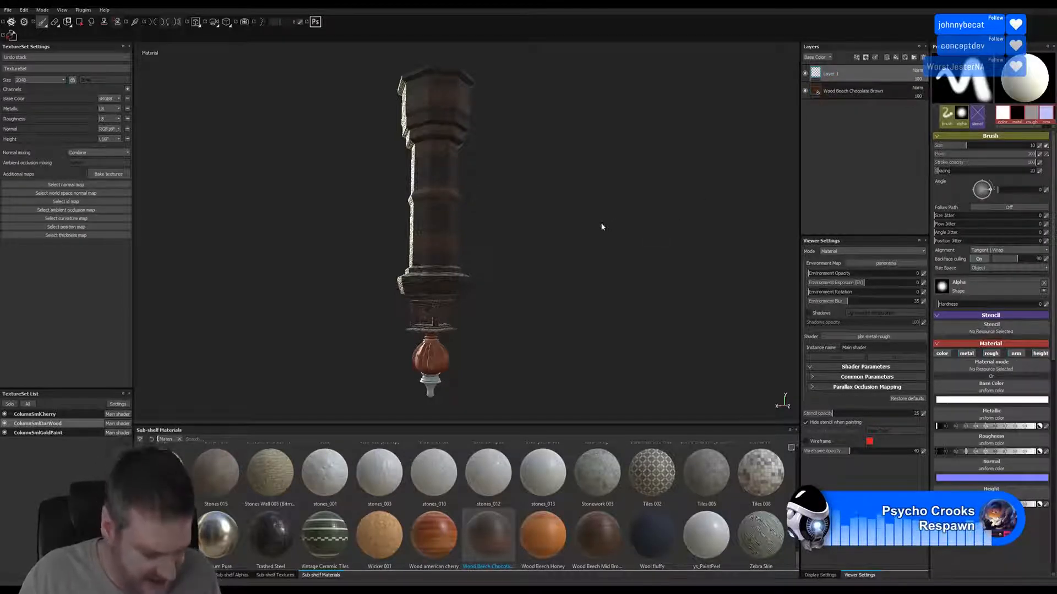
pyautogui.press('Delete')
# - Set the Wood Beech Chocolate Brown layer's UV scale to about 0.51 by 0.08
pyautogui.keyDown('alt'); pyautogui.moveTo(431, 228); pyautogui.dragTo(622, 207); pyautogui.keyUp('alt')
pyautogui.keyDown('alt'); pyautogui.moveTo(622, 207); pyautogui.dragTo(732, 216, button='right'); pyautogui.keyUp('alt')
pyautogui.keyDown('alt'); pyautogui.moveTo(525, 227); pyautogui.dragTo(441, 259); pyautogui.keyUp('alt')
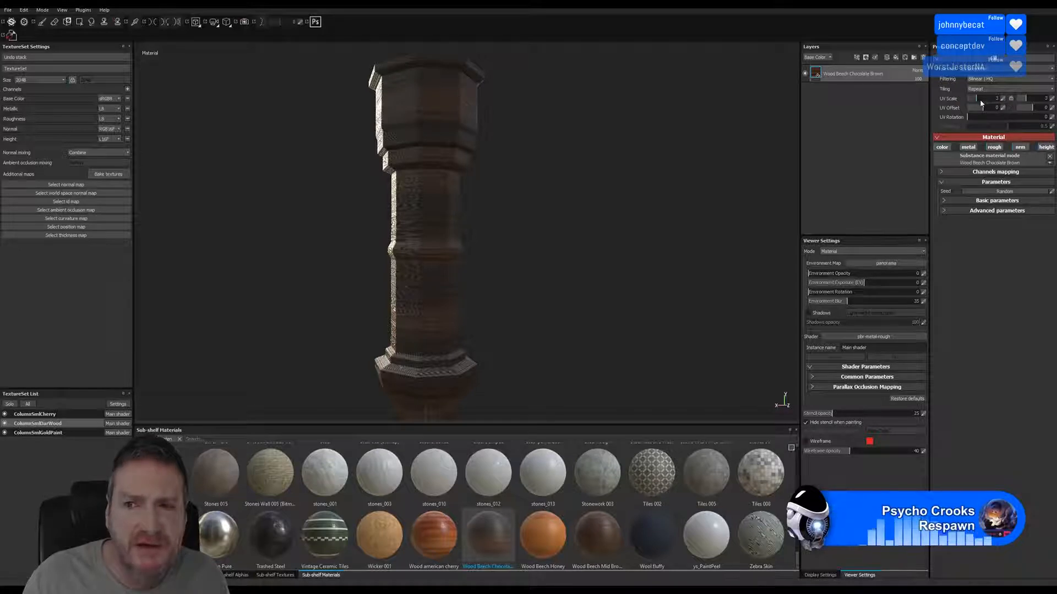
pyautogui.moveTo(979, 100); pyautogui.dragTo(1020, 102)
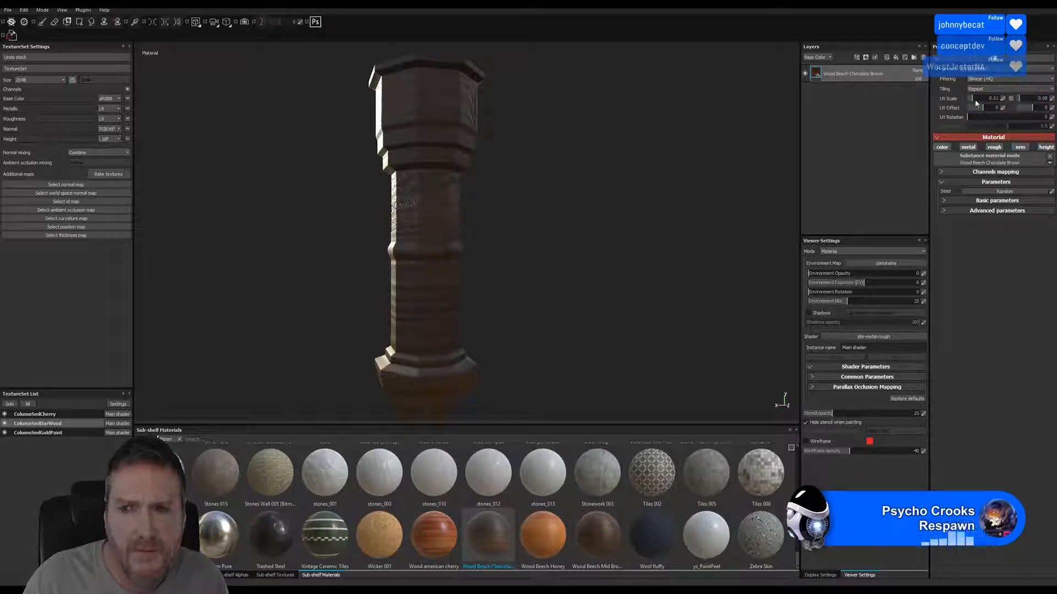
pyautogui.moveTo(976, 103); pyautogui.dragTo(1020, 101)
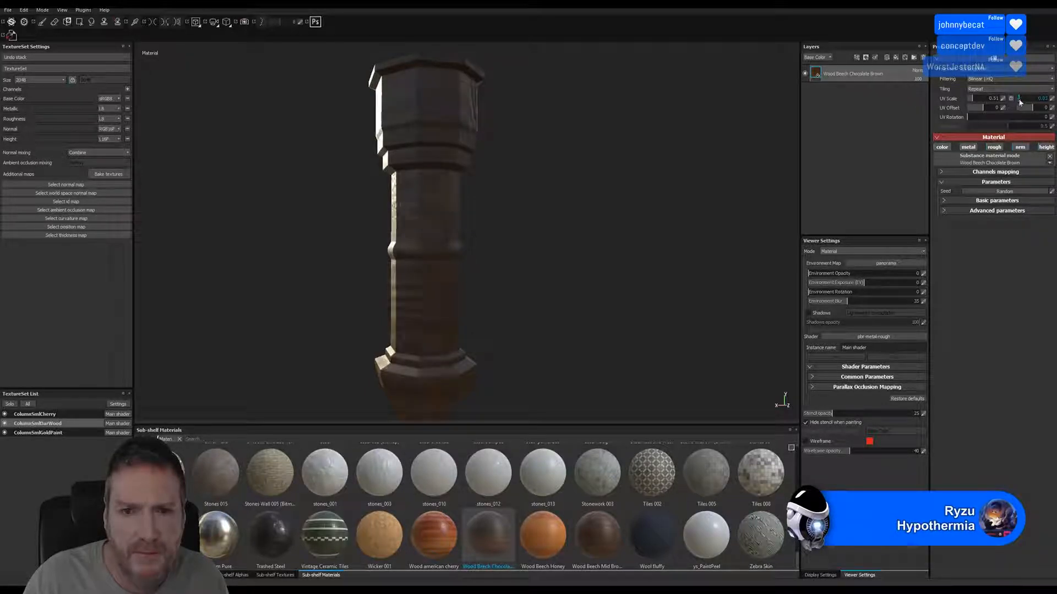
# - Inspect the wood grain on the column's shaft and set the chocolate brown layer's UV scale to 1.2 by 0.31
pyautogui.keyDown('alt'); pyautogui.moveTo(549, 188); pyautogui.dragTo(679, 156); pyautogui.keyUp('alt')
pyautogui.keyDown('alt'); pyautogui.moveTo(494, 270); pyautogui.dragTo(561, 253, button='middle'); pyautogui.keyUp('alt')
pyautogui.keyDown('alt'); pyautogui.moveTo(481, 276); pyautogui.dragTo(726, 250, button='right'); pyautogui.keyUp('alt')
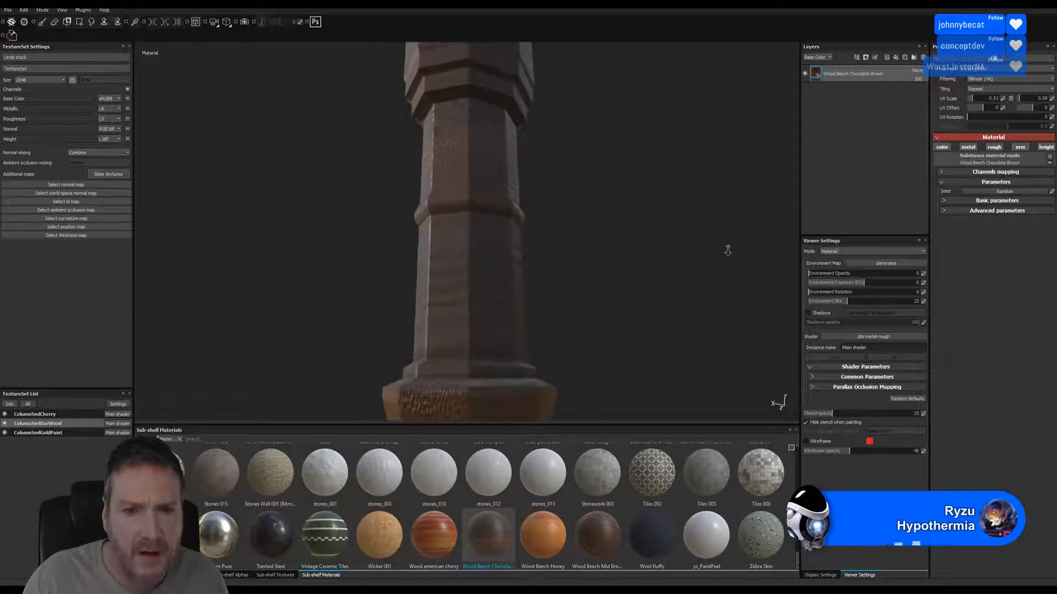
pyautogui.keyDown('alt'); pyautogui.moveTo(537, 253); pyautogui.dragTo(538, 308); pyautogui.keyUp('alt')
pyautogui.keyDown('alt'); pyautogui.moveTo(548, 246); pyautogui.dragTo(552, 281); pyautogui.keyUp('alt')
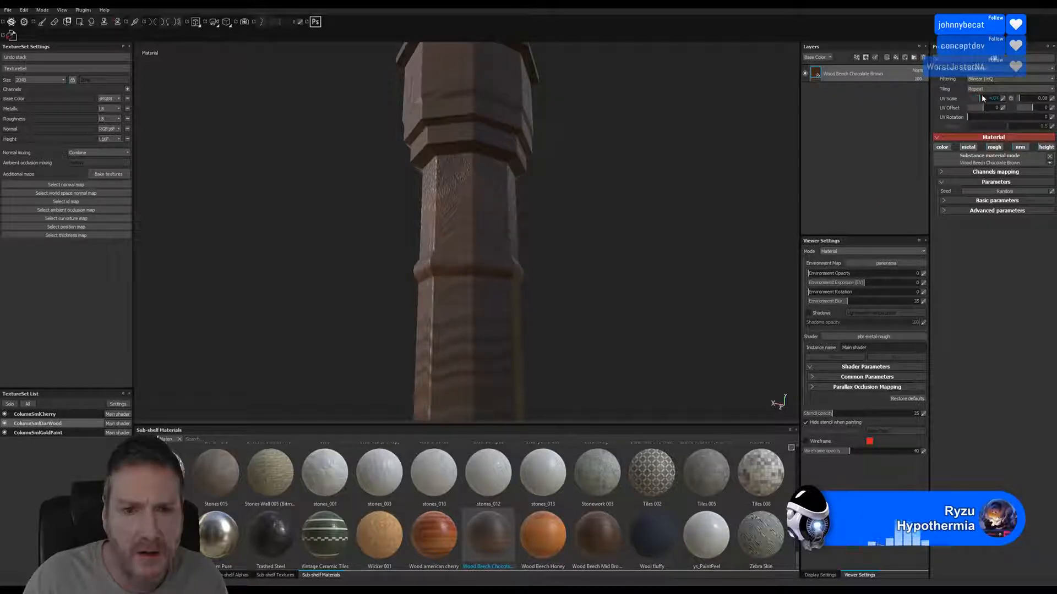
pyautogui.moveTo(982, 95); pyautogui.dragTo(971, 101)
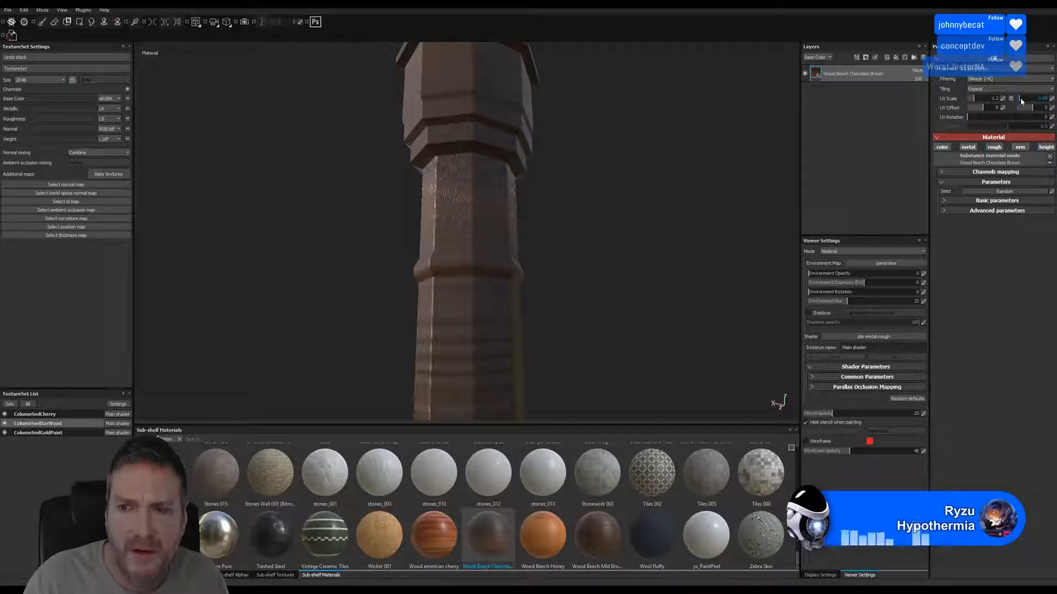
pyautogui.click(1021, 100)
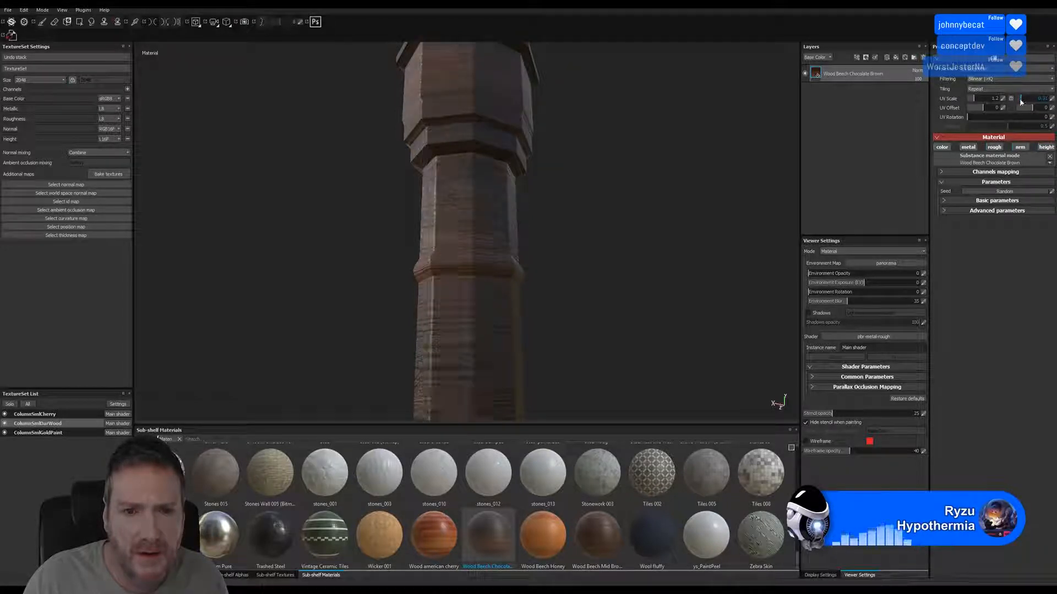
pyautogui.click(1020, 100)
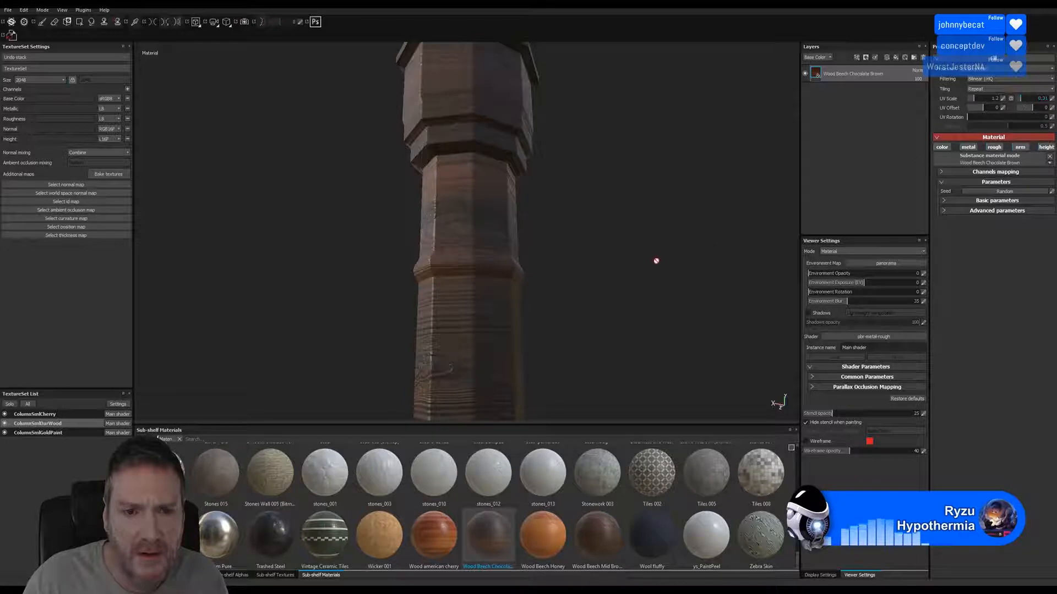
# - Set the chocolate brown wood's height range to 0.02 and height position to 0.1, checking the grain around the column
pyautogui.keyDown('alt'); pyautogui.moveTo(656, 262); pyautogui.dragTo(524, 298); pyautogui.keyUp('alt')
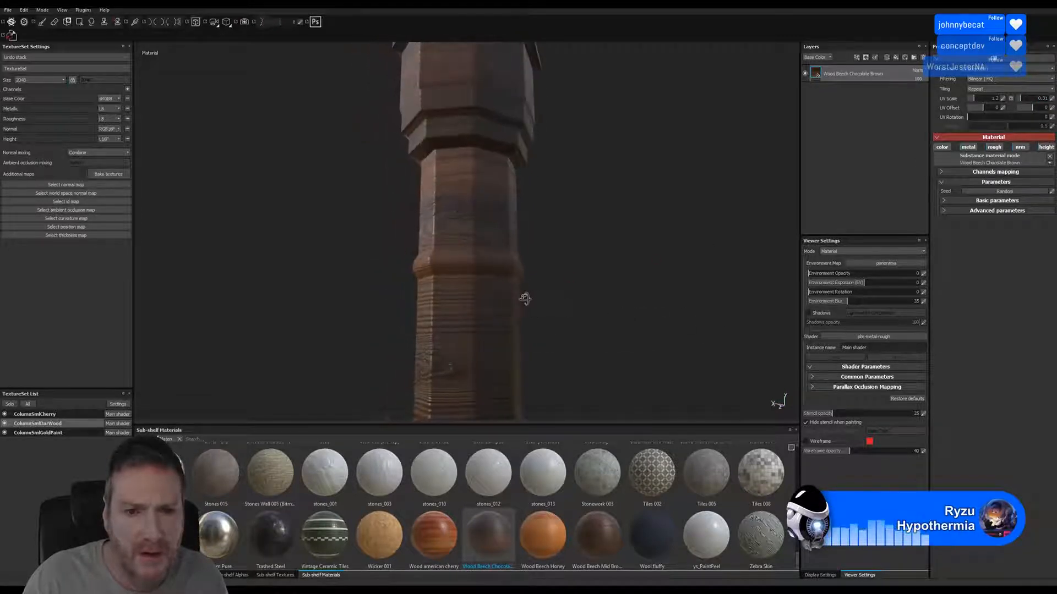
pyautogui.keyDown('alt'); pyautogui.moveTo(524, 298); pyautogui.dragTo(248, 314, button='right'); pyautogui.keyUp('alt')
pyautogui.keyDown('alt'); pyautogui.moveTo(492, 352); pyautogui.dragTo(496, 199, button='middle'); pyautogui.keyUp('alt')
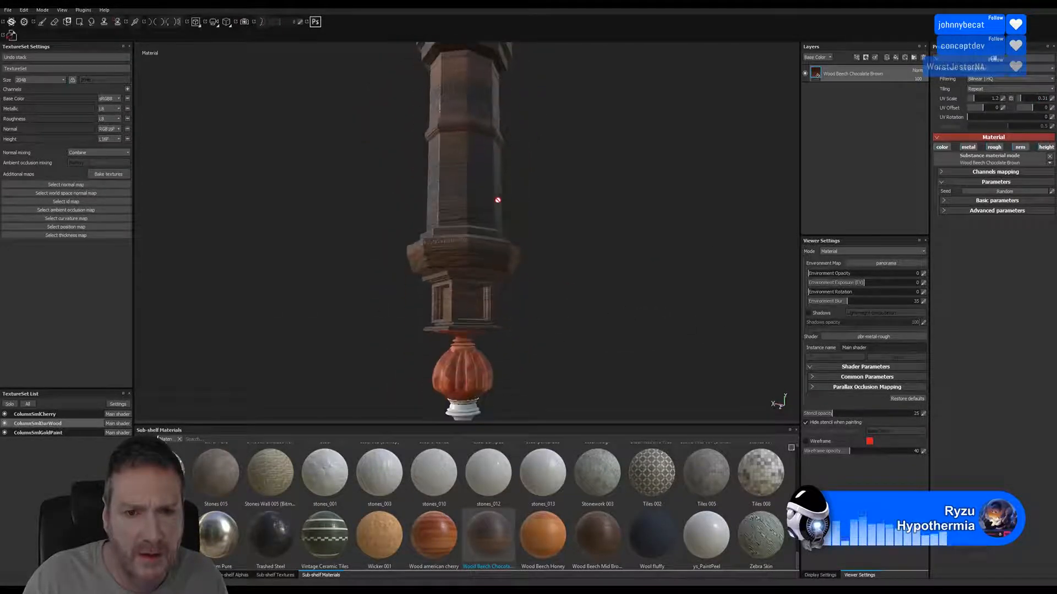
pyautogui.moveTo(495, 199)
pyautogui.keyDown('alt'); pyautogui.mouseDown()
pyautogui.moveTo(316, 218)
pyautogui.moveTo(598, 219)
pyautogui.moveTo(562, 306)
pyautogui.moveTo(540, 278)
pyautogui.moveTo(484, 271)
pyautogui.mouseUp(); pyautogui.keyUp('alt')
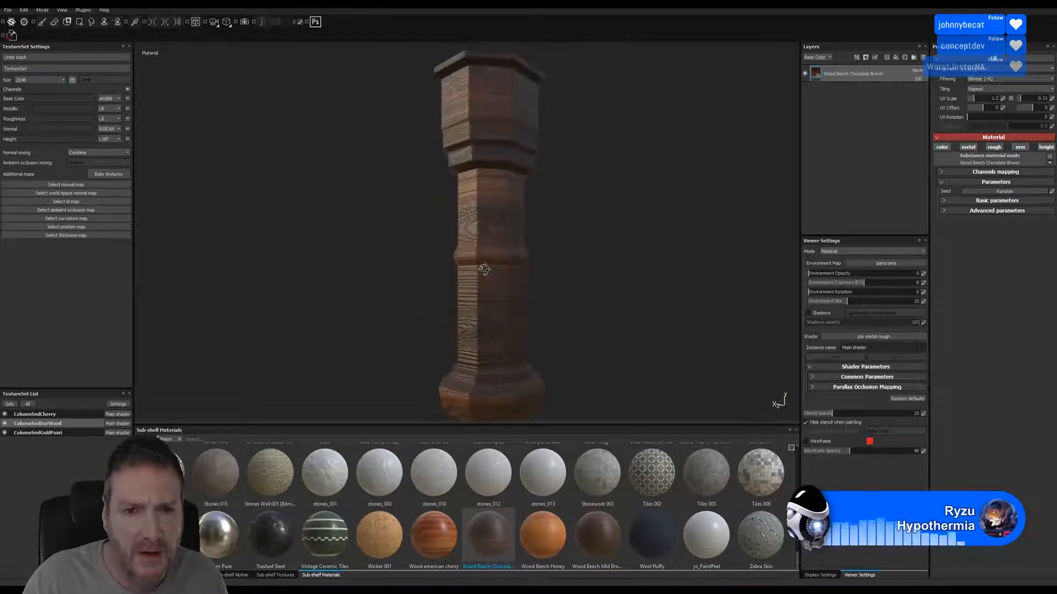
pyautogui.click(944, 201)
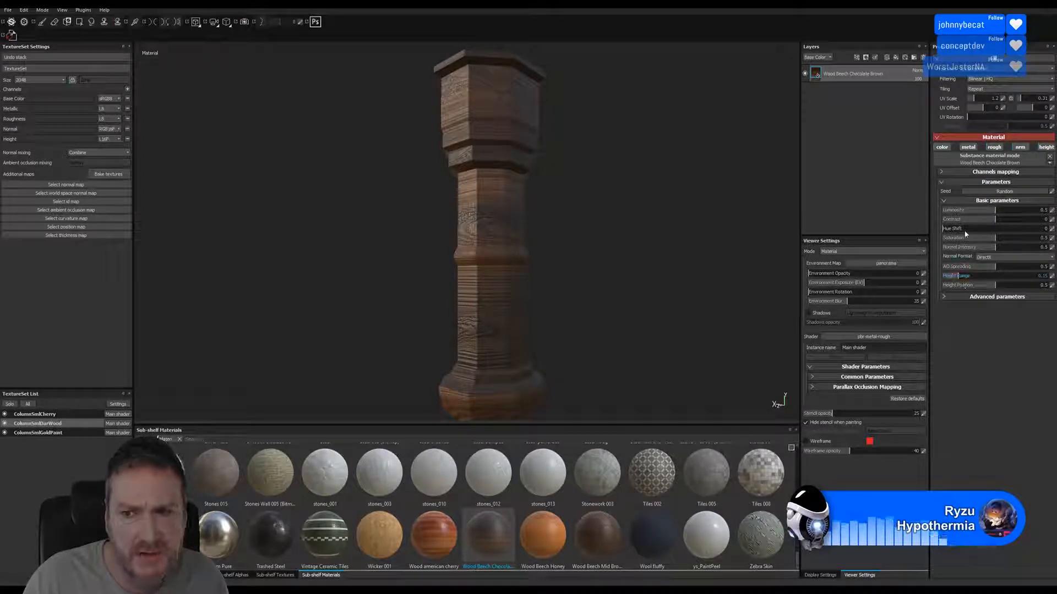
pyautogui.click(944, 276)
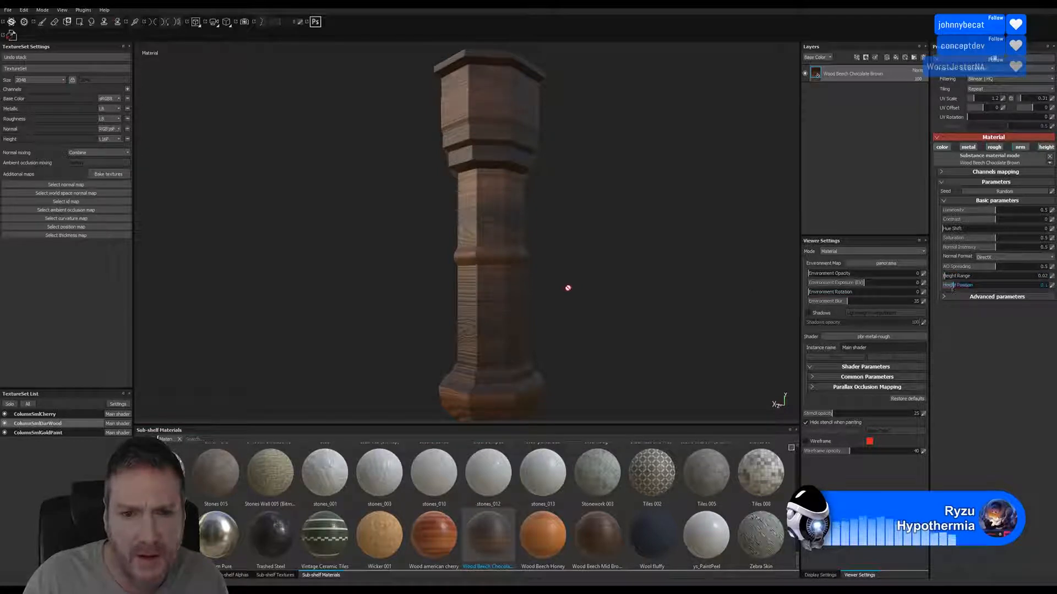
pyautogui.keyDown('alt'); pyautogui.moveTo(568, 287); pyautogui.dragTo(351, 309); pyautogui.keyUp('alt')
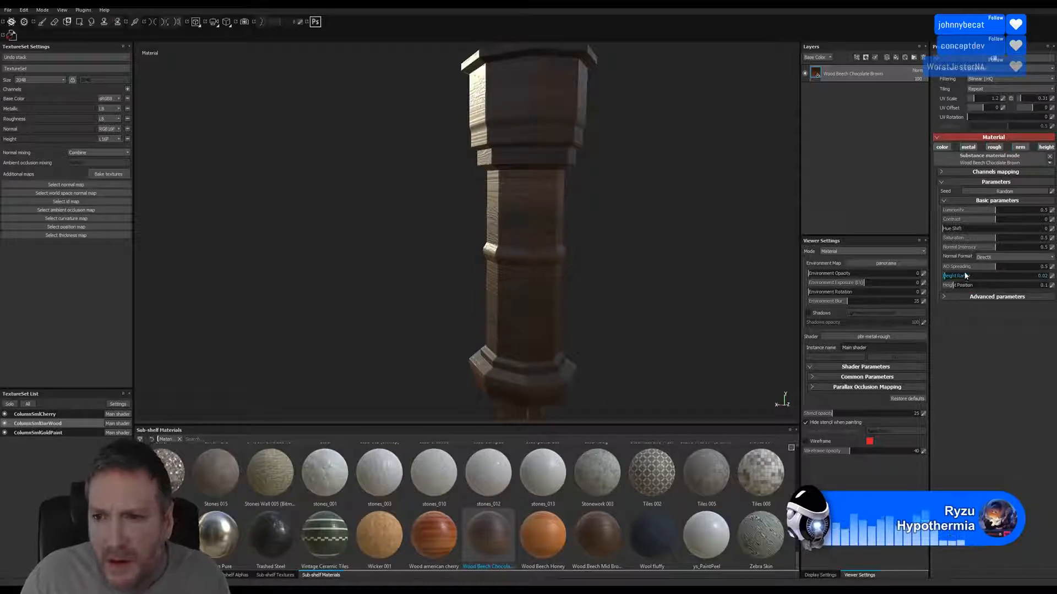
# - Try higher and lower Wood Roughness values in the material's advanced parameters and settle on a fairly low roughness for the dark wood
pyautogui.click(945, 297)
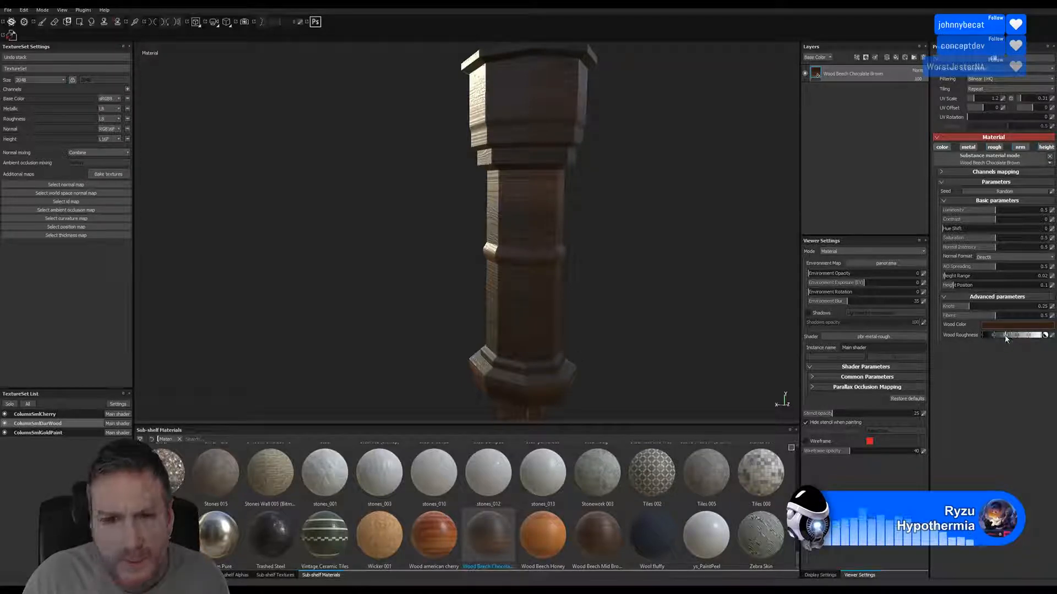
pyautogui.click(1005, 336)
pyautogui.keyDown('alt'); pyautogui.moveTo(607, 269); pyautogui.dragTo(582, 259); pyautogui.keyUp('alt')
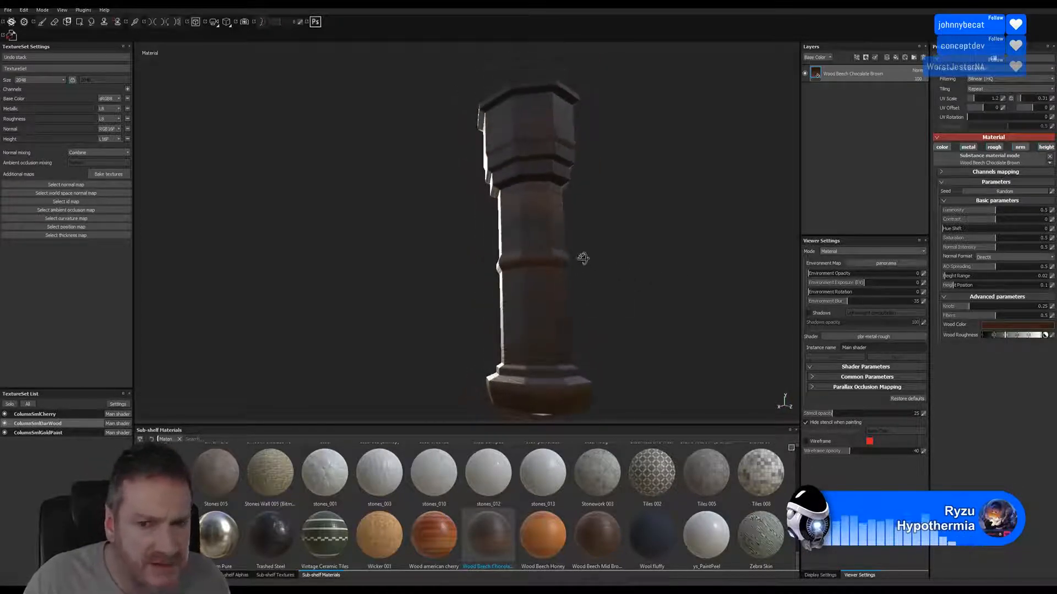
pyautogui.click(1023, 335)
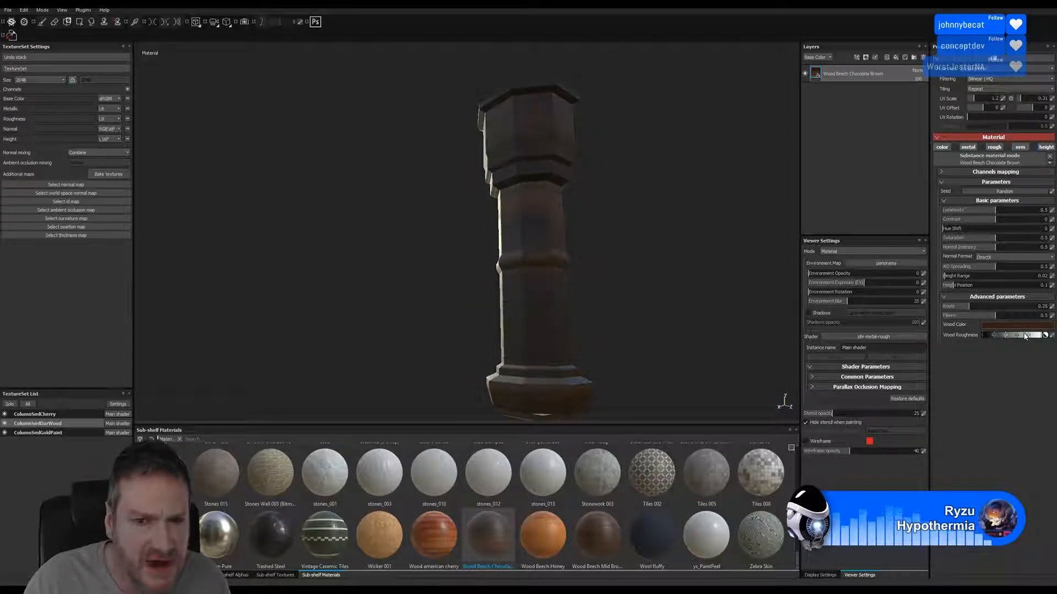
pyautogui.click(997, 335)
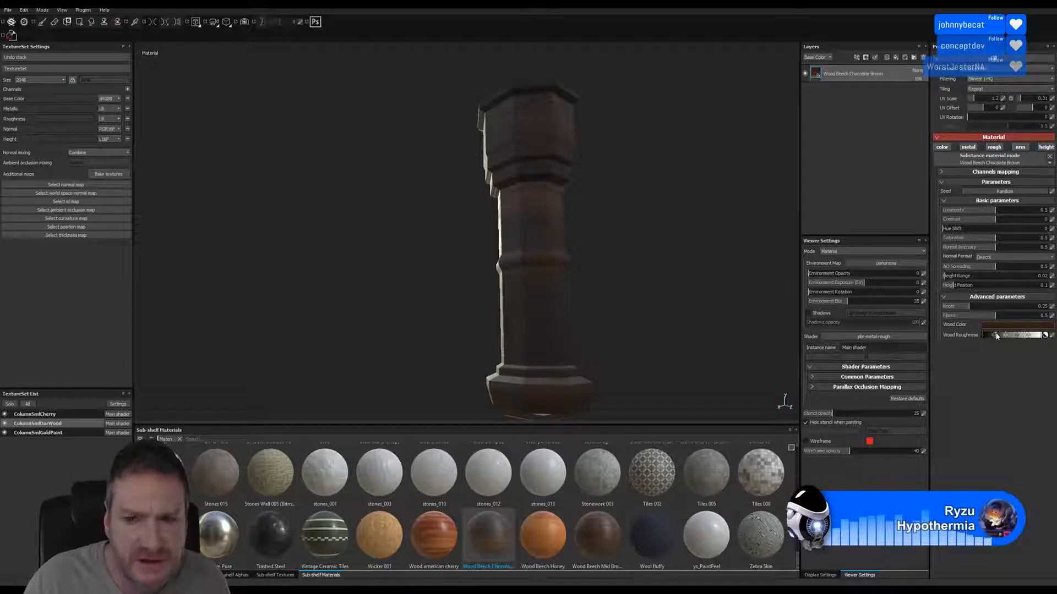
pyautogui.keyDown('alt'); pyautogui.moveTo(588, 290); pyautogui.dragTo(540, 301); pyautogui.keyUp('alt')
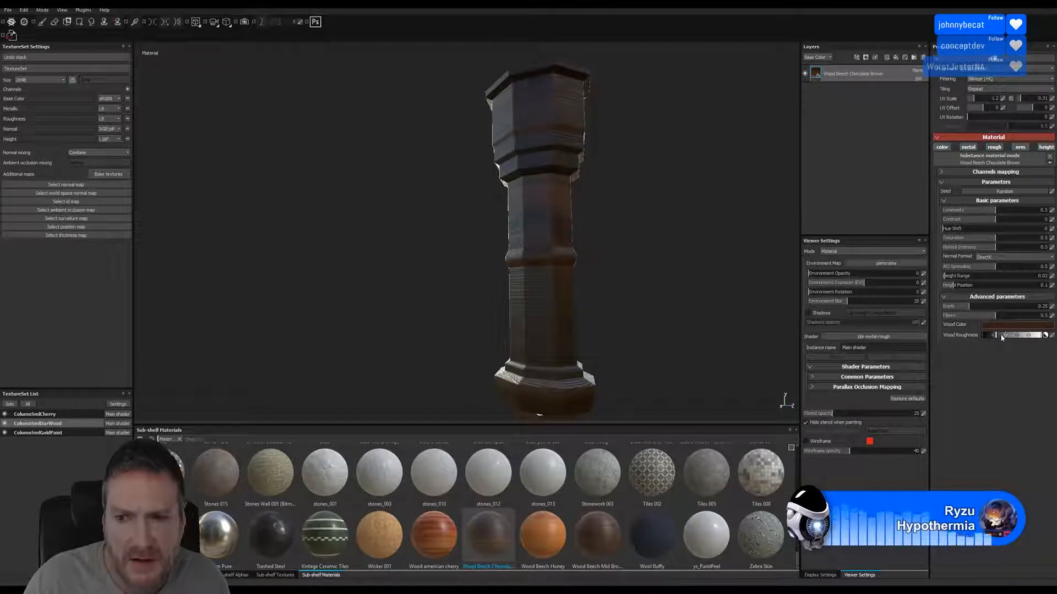
pyautogui.keyDown('alt'); pyautogui.moveTo(592, 308); pyautogui.dragTo(533, 193); pyautogui.keyUp('alt')
pyautogui.scroll(2, 491, 200)
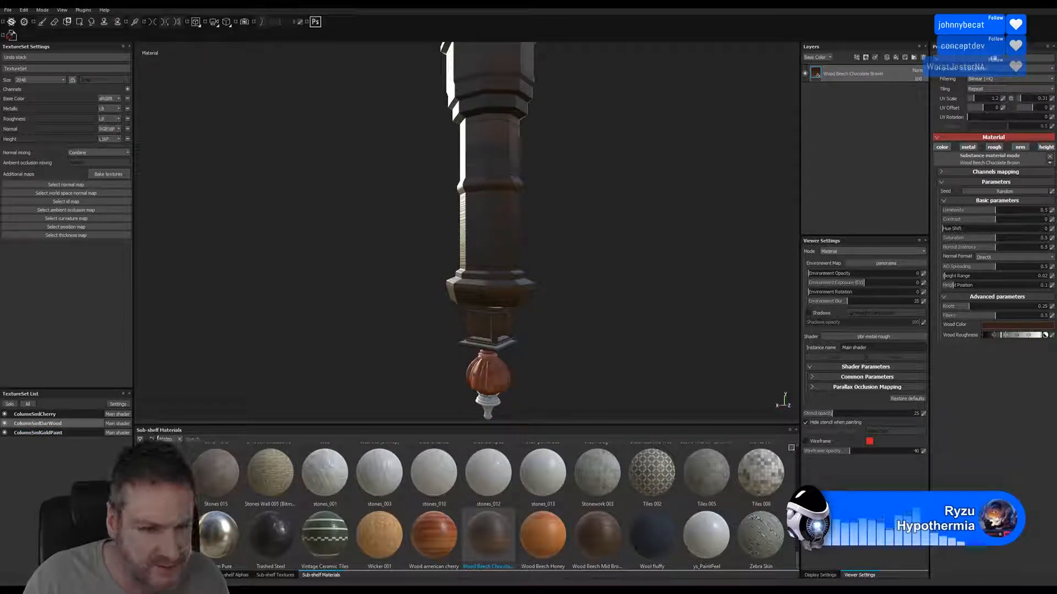
# - Add the Metallic Paint material to the gold paint texture set and delete its empty Layer 1
pyautogui.click(48, 433)
pyautogui.scroll(5, 716, 498)
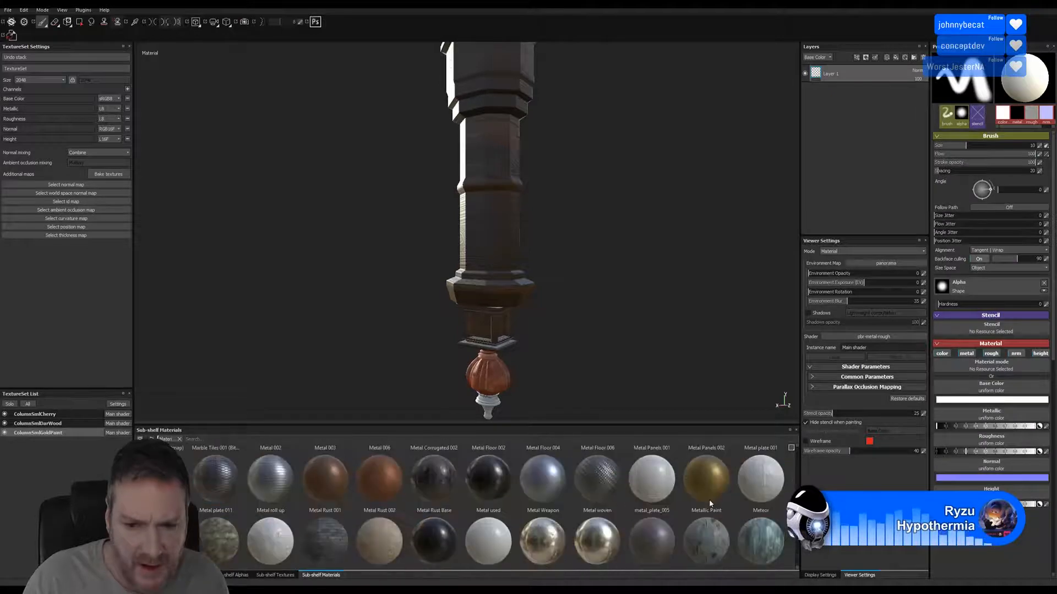
pyautogui.moveTo(709, 487); pyautogui.dragTo(878, 149)
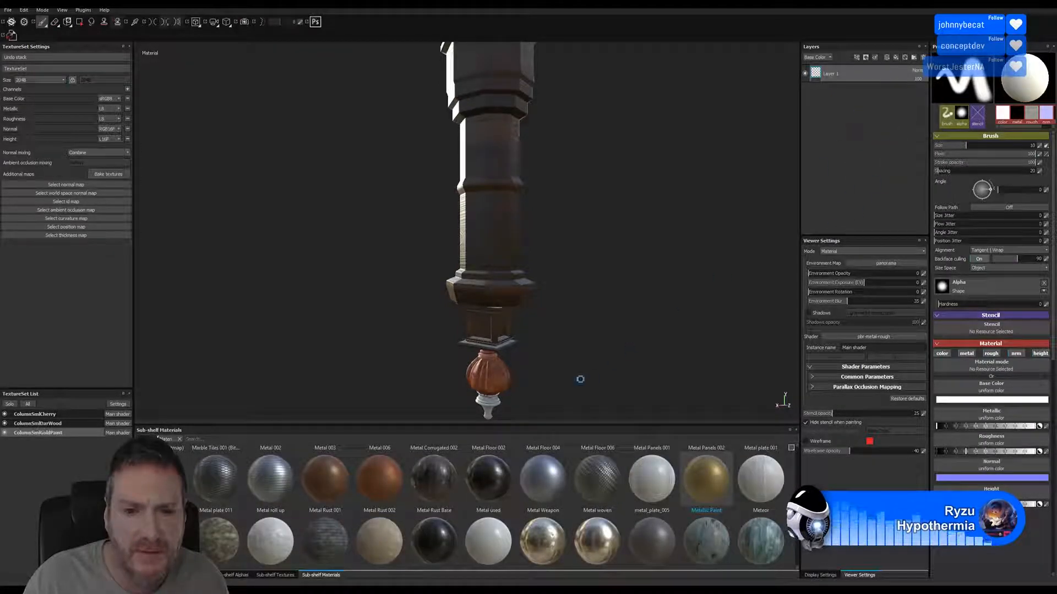
pyautogui.keyDown('alt'); pyautogui.moveTo(539, 379); pyautogui.dragTo(552, 241, button='middle'); pyautogui.keyUp('alt')
pyautogui.keyDown('alt'); pyautogui.moveTo(552, 240); pyautogui.dragTo(561, 220); pyautogui.keyUp('alt')
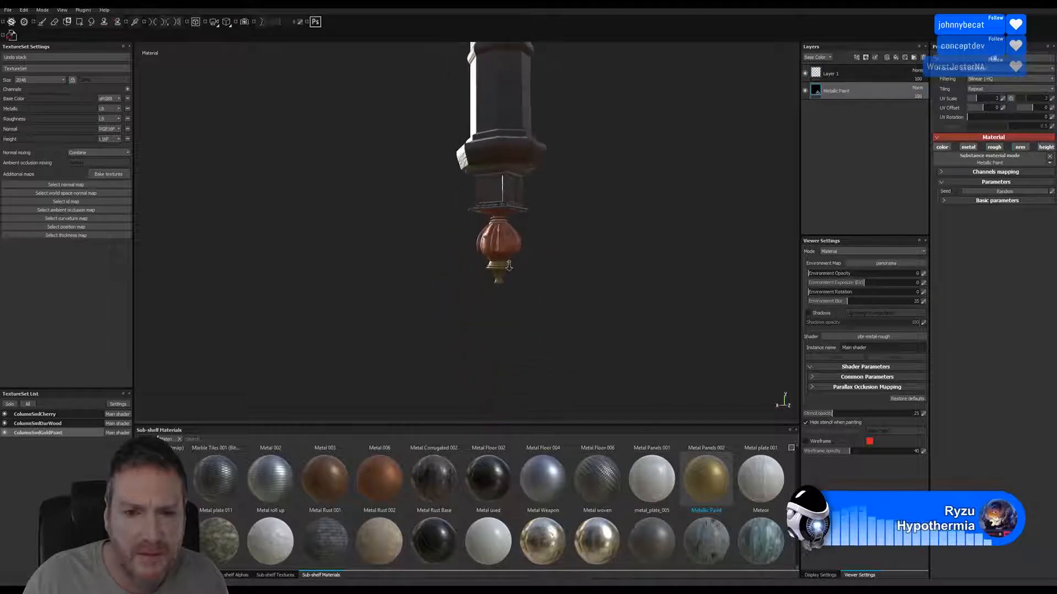
pyautogui.keyDown('alt'); pyautogui.moveTo(583, 264); pyautogui.dragTo(797, 292, button='right'); pyautogui.keyUp('alt')
pyautogui.keyDown('alt'); pyautogui.moveTo(584, 294); pyautogui.dragTo(651, 296, button='right'); pyautogui.keyUp('alt')
pyautogui.keyDown('alt'); pyautogui.moveTo(651, 296); pyautogui.dragTo(659, 257); pyautogui.keyUp('alt')
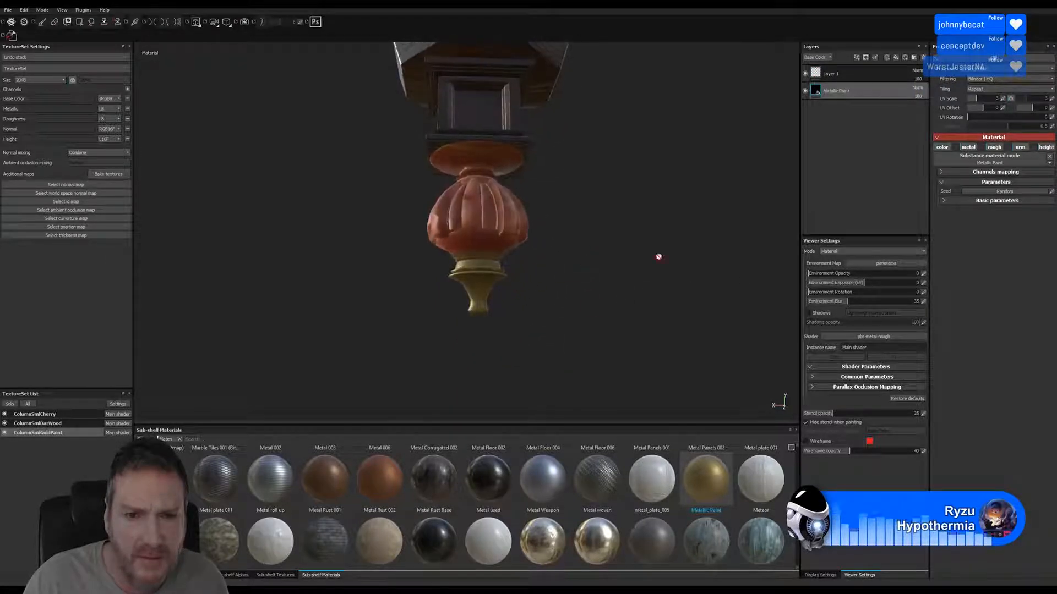
pyautogui.click(856, 75)
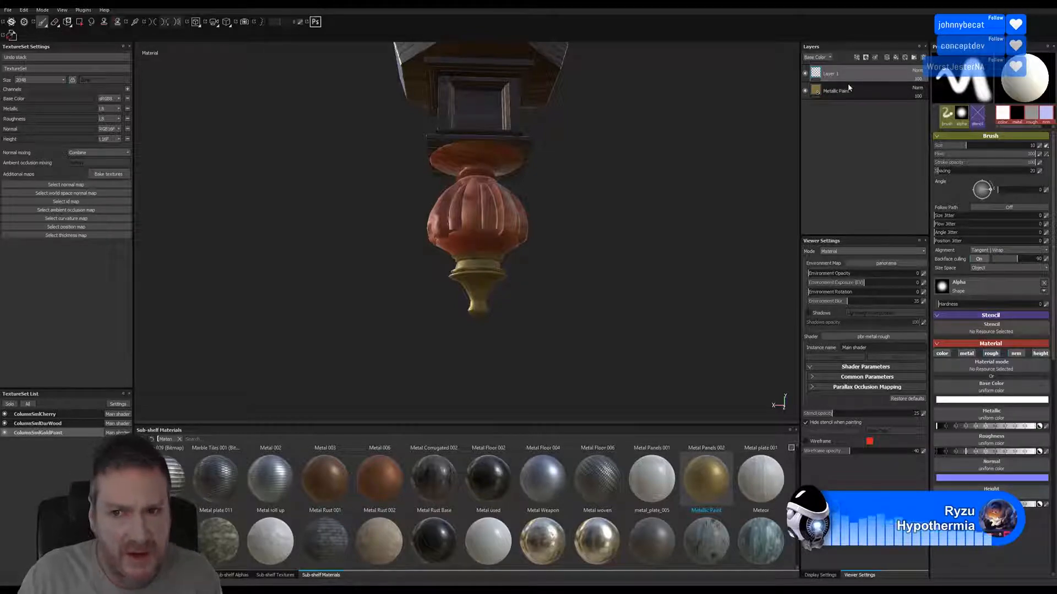
pyautogui.press('Delete')
# - Examine the wood grain, metallic paint tip and reflections on the column from several angles and distances
pyautogui.keyDown('alt'); pyautogui.moveTo(604, 214); pyautogui.dragTo(389, 213); pyautogui.keyUp('alt')
pyautogui.keyDown('alt'); pyautogui.moveTo(539, 243); pyautogui.dragTo(518, 293); pyautogui.keyUp('alt')
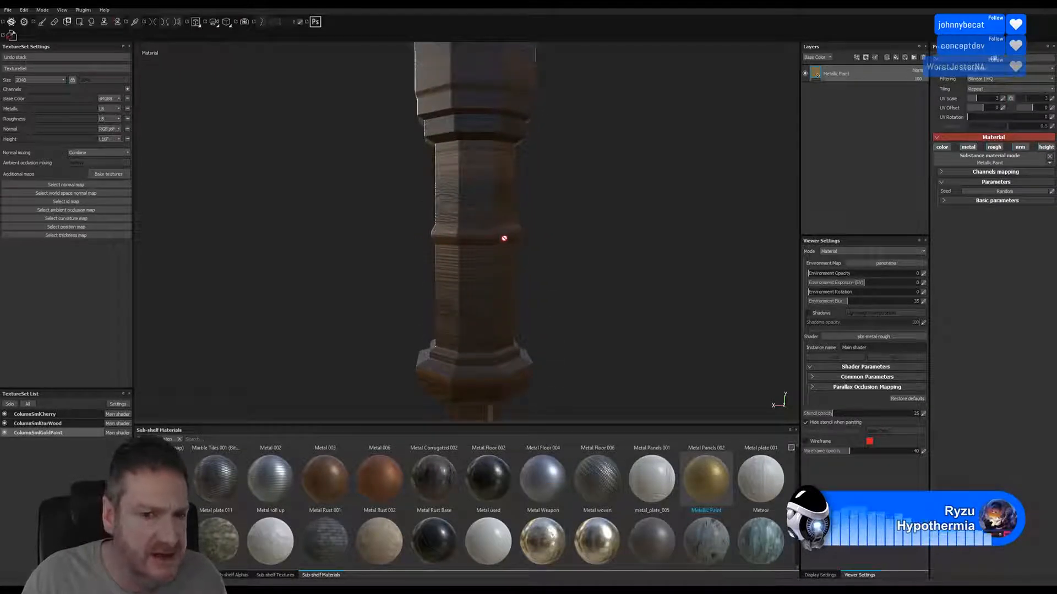
pyautogui.keyDown('alt'); pyautogui.moveTo(561, 303); pyautogui.dragTo(560, 270, button='middle'); pyautogui.keyUp('alt')
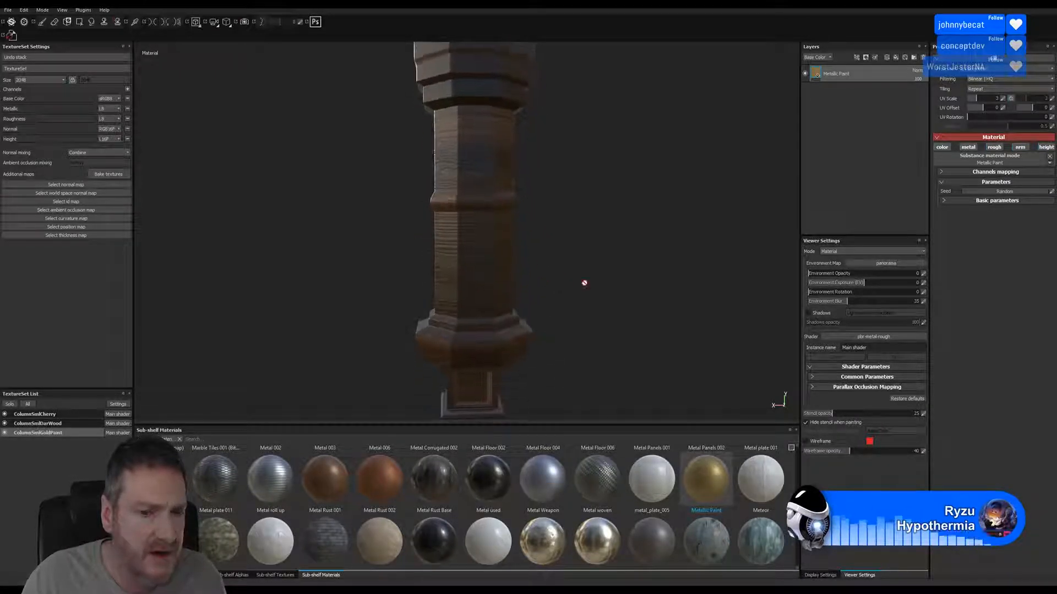
pyautogui.keyDown('alt'); pyautogui.moveTo(585, 283); pyautogui.dragTo(323, 304, button='right'); pyautogui.keyUp('alt')
pyautogui.keyDown('alt'); pyautogui.moveTo(551, 303); pyautogui.dragTo(542, 174, button='middle'); pyautogui.keyUp('alt')
pyautogui.keyDown('alt'); pyautogui.moveTo(542, 173); pyautogui.dragTo(632, 205); pyautogui.keyUp('alt')
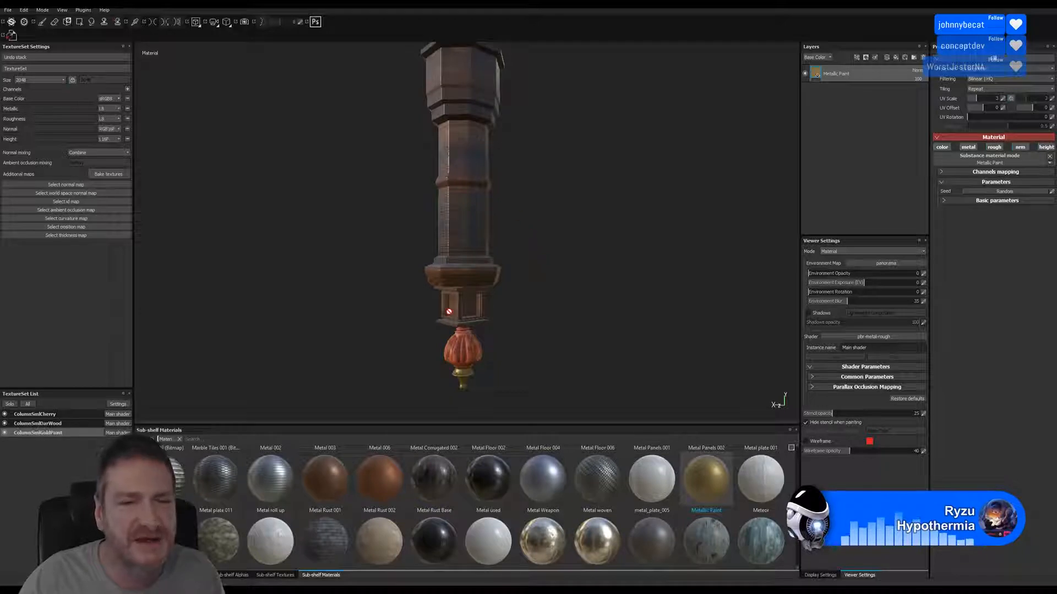
pyautogui.keyDown('alt'); pyautogui.moveTo(523, 219); pyautogui.dragTo(531, 178); pyautogui.keyUp('alt')
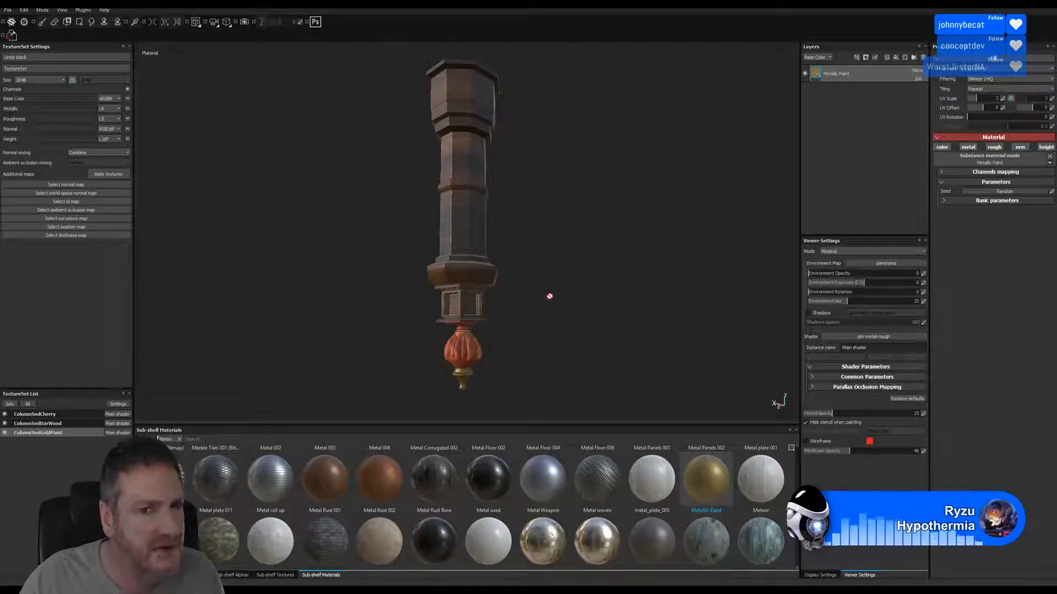
pyautogui.keyDown('alt'); pyautogui.moveTo(550, 296); pyautogui.dragTo(458, 217); pyautogui.keyUp('alt')
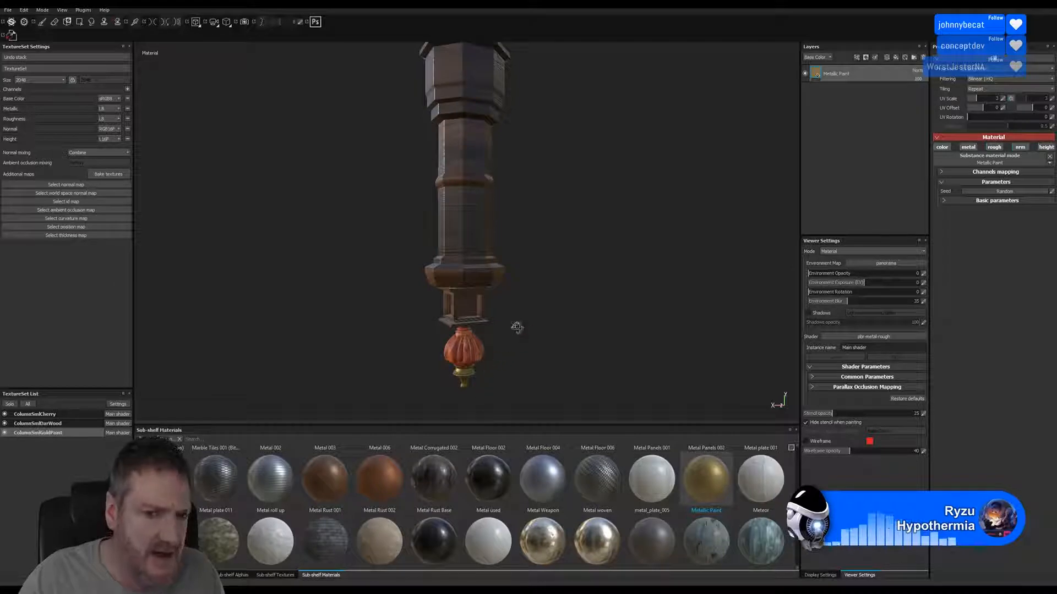
pyautogui.keyDown('alt'); pyautogui.moveTo(516, 327); pyautogui.dragTo(503, 314); pyautogui.keyUp('alt')
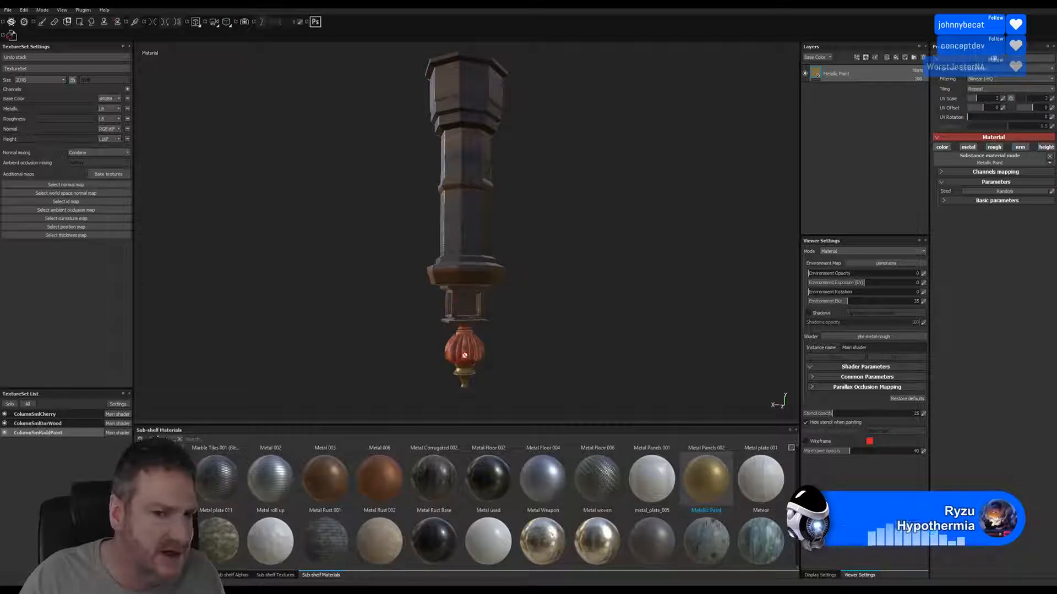
pyautogui.moveTo(482, 349)
pyautogui.keyDown('alt'); pyautogui.mouseDown()
pyautogui.moveTo(699, 354)
pyautogui.moveTo(326, 341)
pyautogui.moveTo(575, 347)
pyautogui.moveTo(627, 361)
pyautogui.moveTo(517, 361)
pyautogui.moveTo(538, 361)
pyautogui.mouseUp(); pyautogui.keyUp('alt')
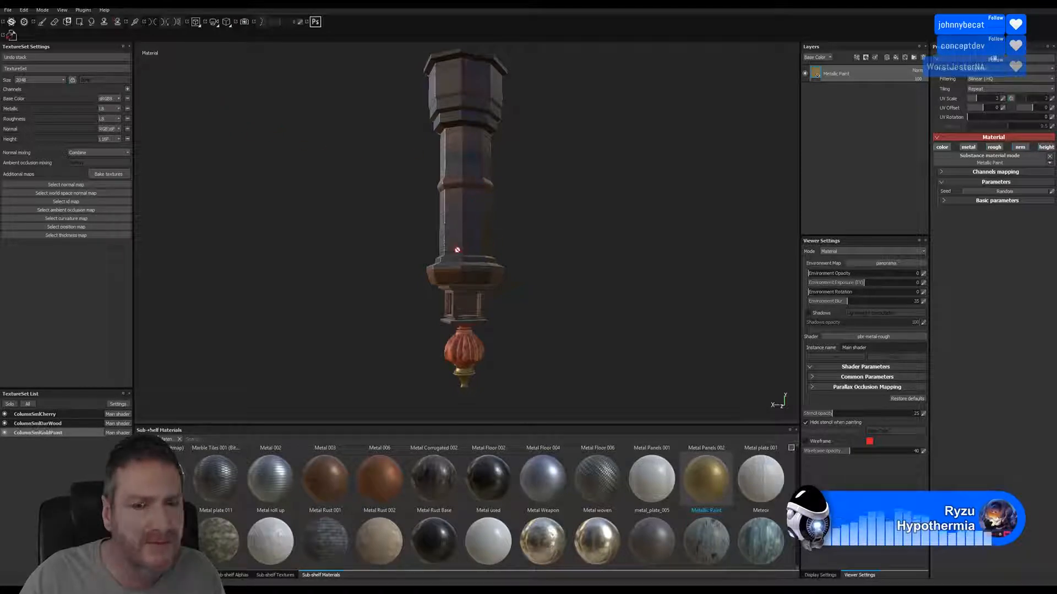
pyautogui.keyDown('alt'); pyautogui.moveTo(456, 251); pyautogui.dragTo(770, 258, button='right'); pyautogui.keyUp('alt')
pyautogui.keyDown('alt'); pyautogui.moveTo(454, 270); pyautogui.dragTo(781, 281, button='right'); pyautogui.keyUp('alt')
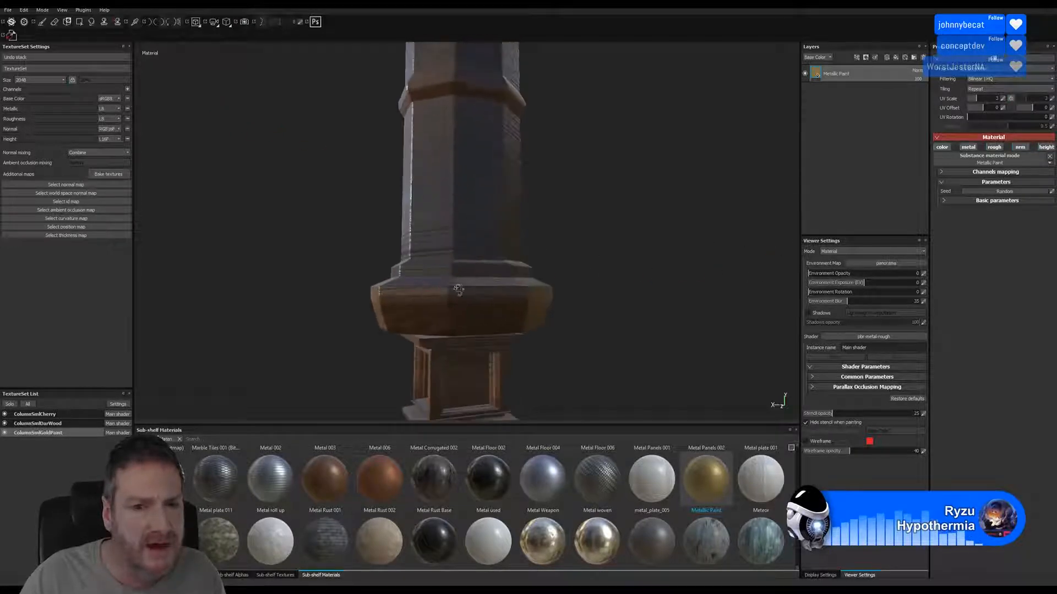
pyautogui.keyDown('alt'); pyautogui.moveTo(458, 289); pyautogui.dragTo(484, 290); pyautogui.keyUp('alt')
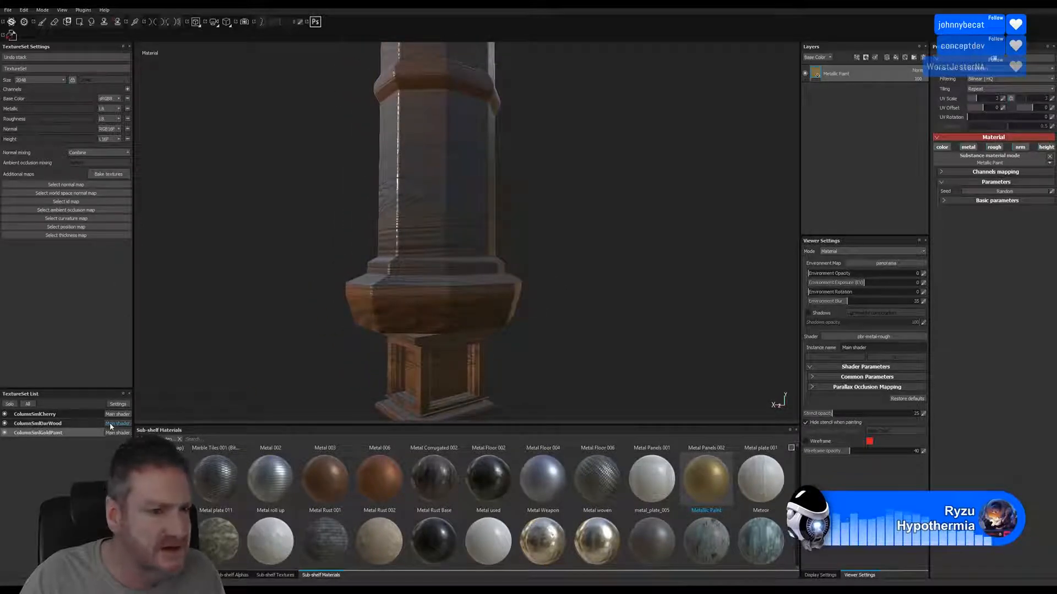
# - Make the dark wood texture set active and bring up the wood materials
pyautogui.click(61, 432)
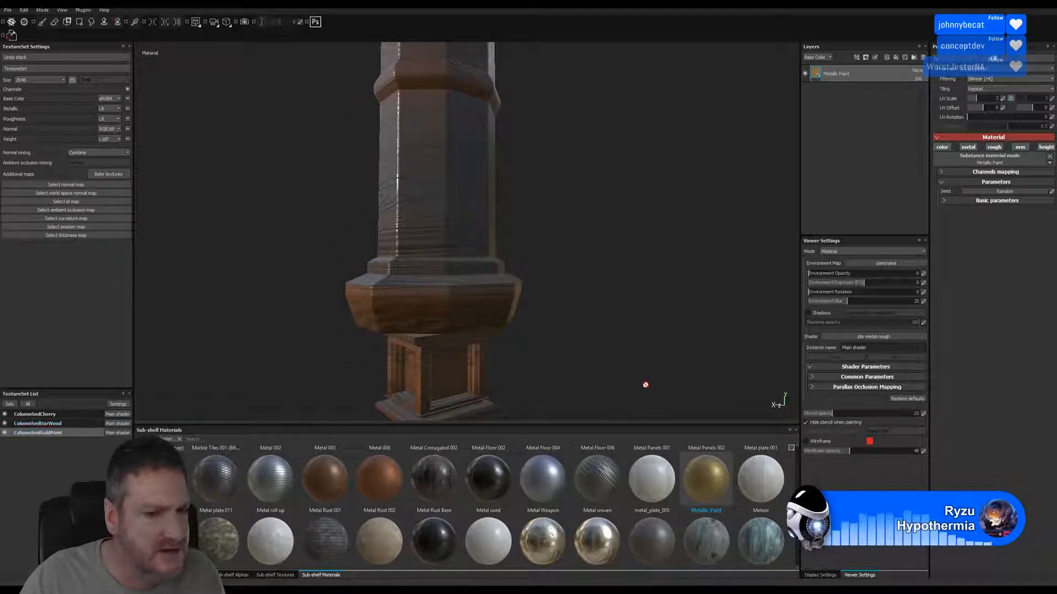
pyautogui.click(61, 423)
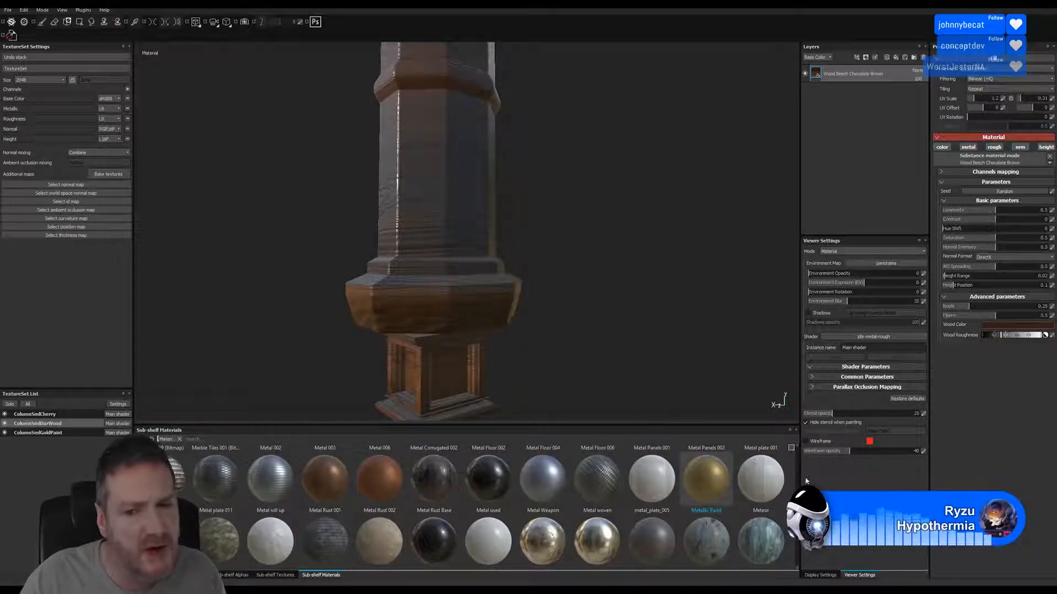
pyautogui.scroll(-6, 496, 506)
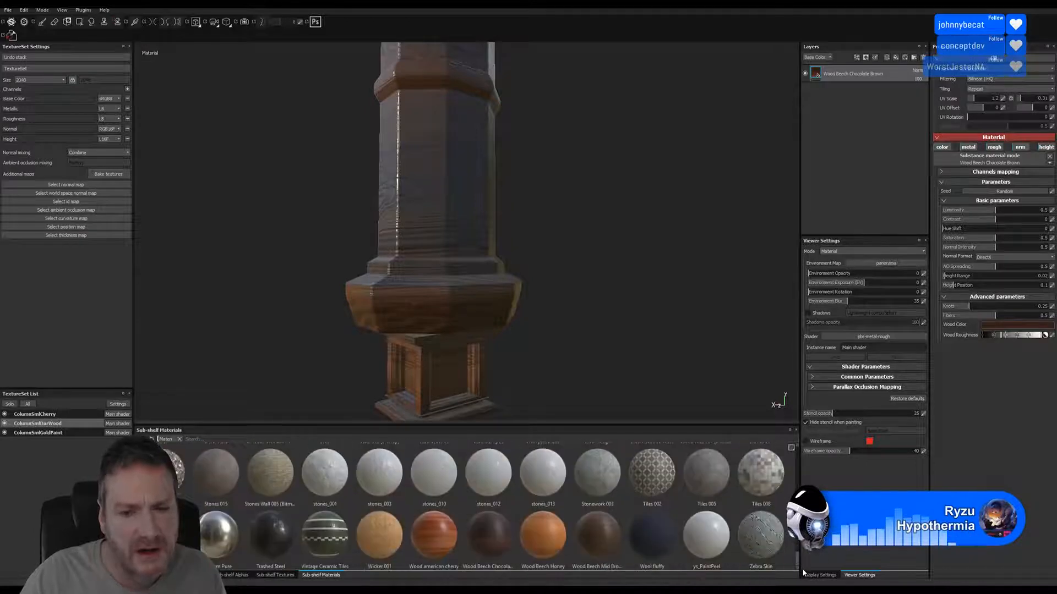
pyautogui.click(539, 551)
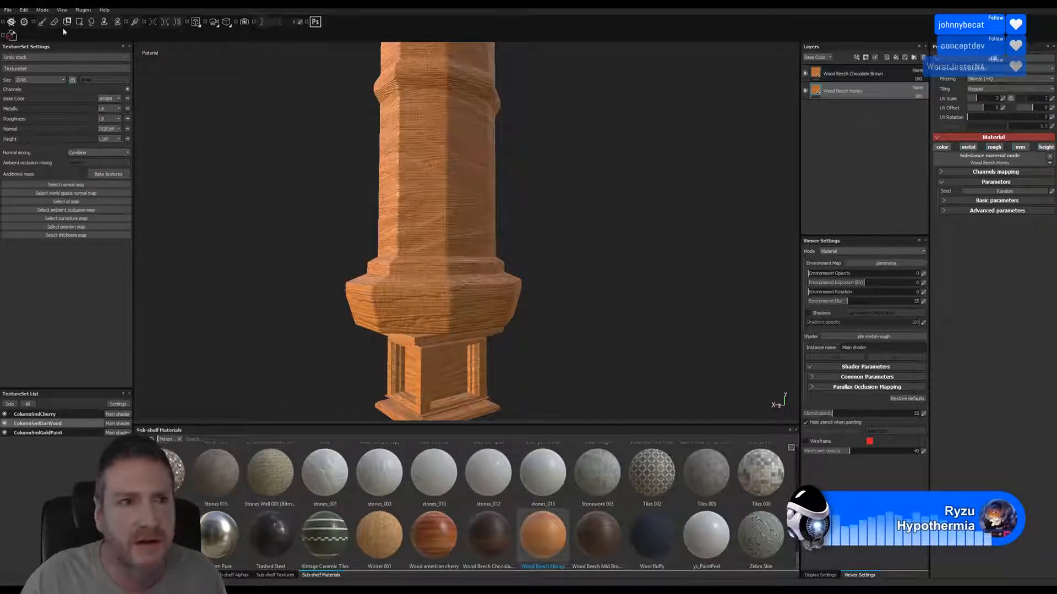
pyautogui.click(23, 12)
pyautogui.click(36, 22)
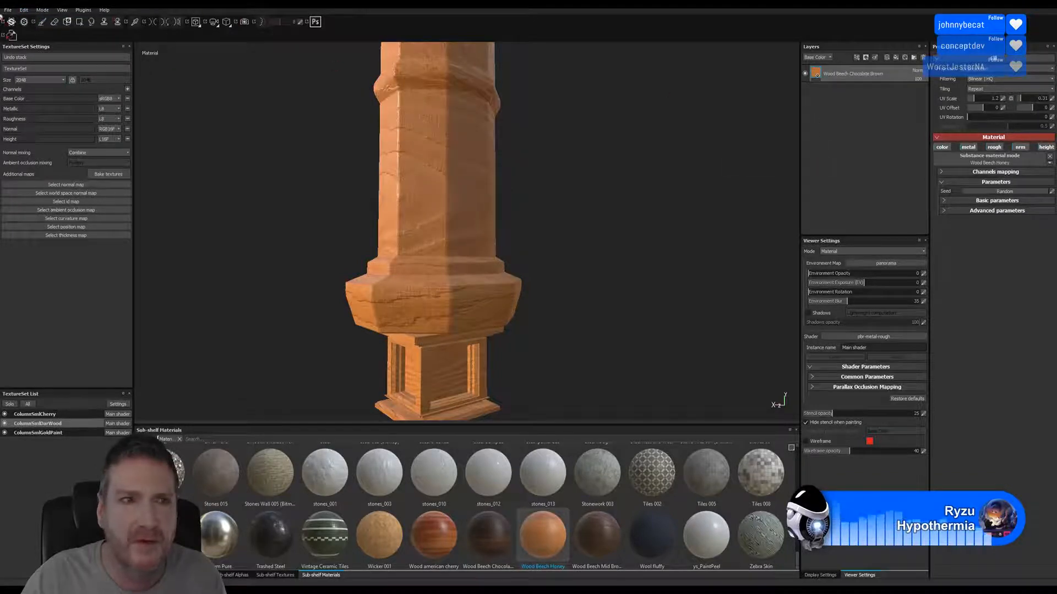
pyautogui.click(25, 10)
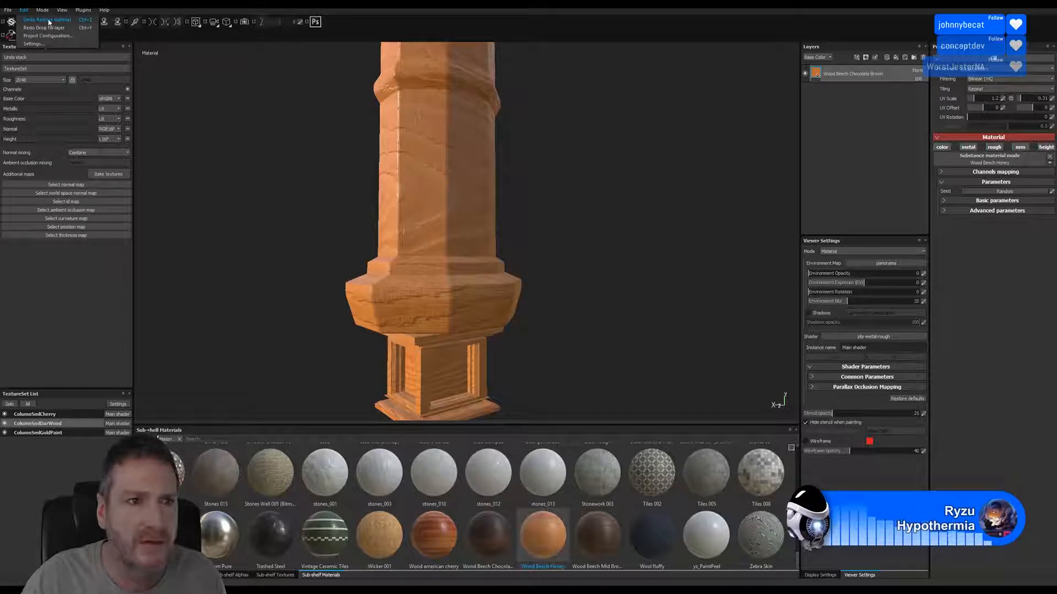
pyautogui.click(47, 20)
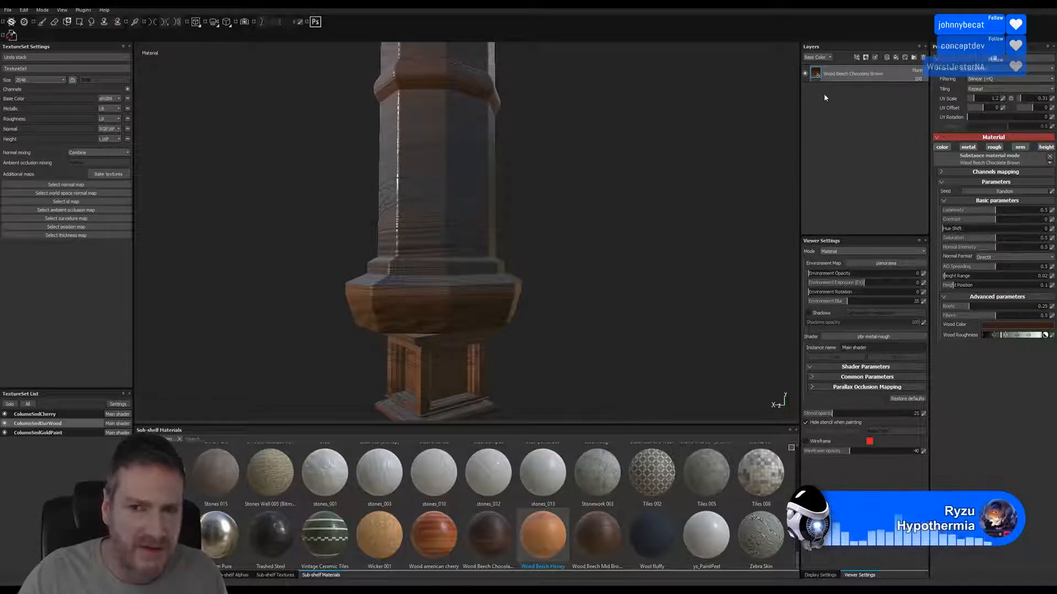
# - Add a Wood Beech Honey layer beneath the Wood Beech Chocolate Brown layer and disable its height channel
pyautogui.moveTo(546, 533); pyautogui.dragTo(850, 207)
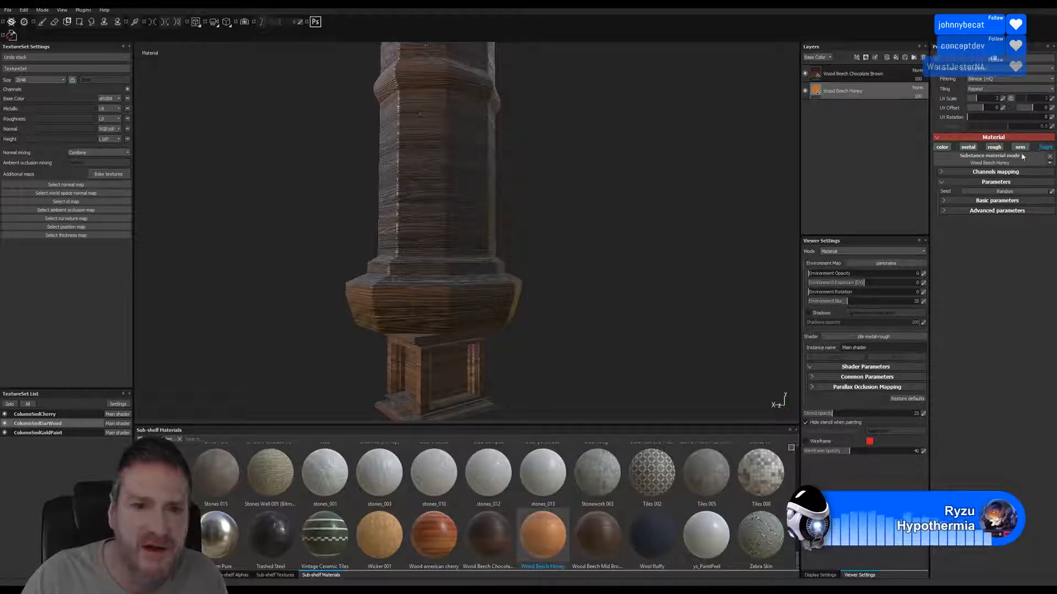
pyautogui.click(1045, 146)
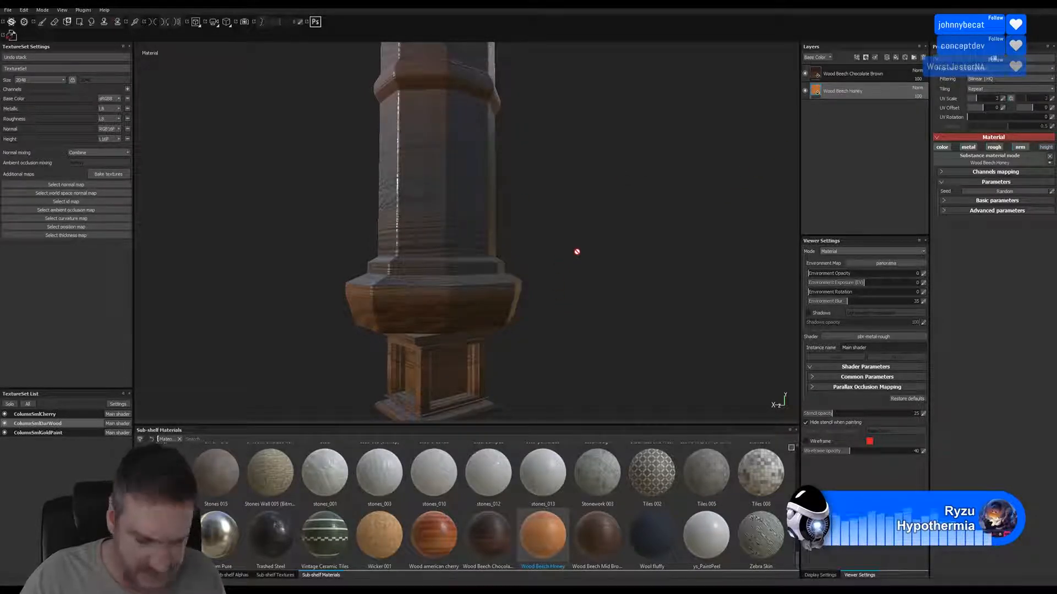
# - Add a white mask to the Wood Beech Chocolate Brown layer
pyautogui.click(818, 77)
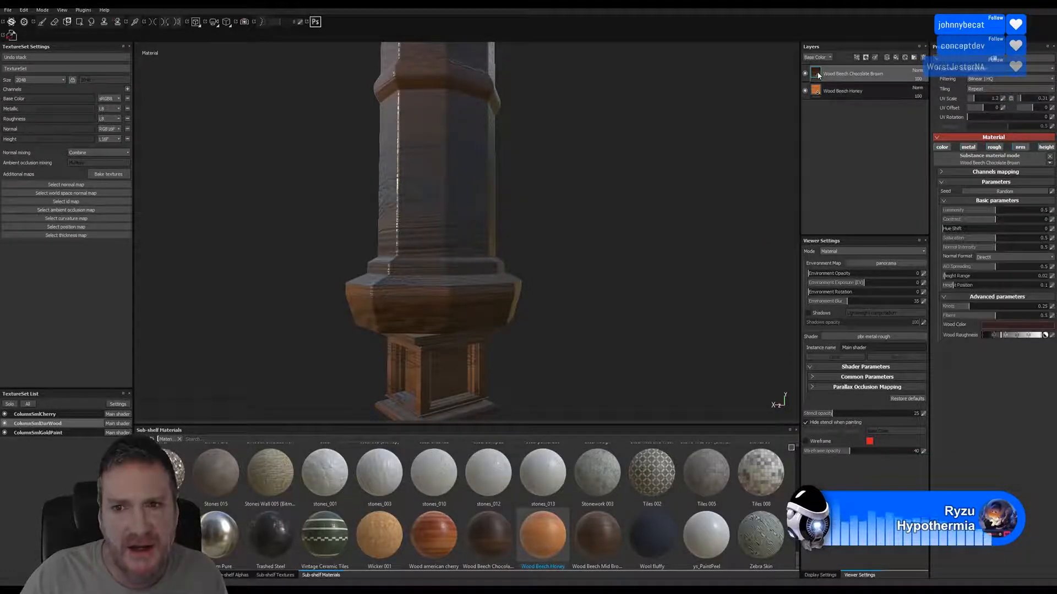
pyautogui.rightClick(818, 77)
pyautogui.click(847, 84)
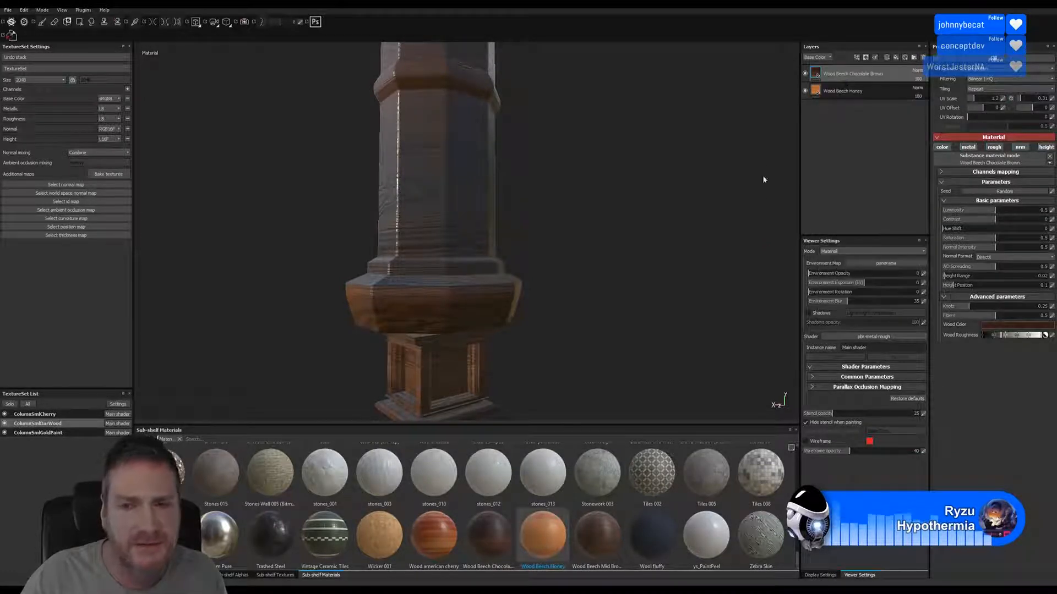
# - Paint a small chip into the chocolate brown layer's mask at the flared base's front corner, using a dirt brush sized about 4
pyautogui.press('1')
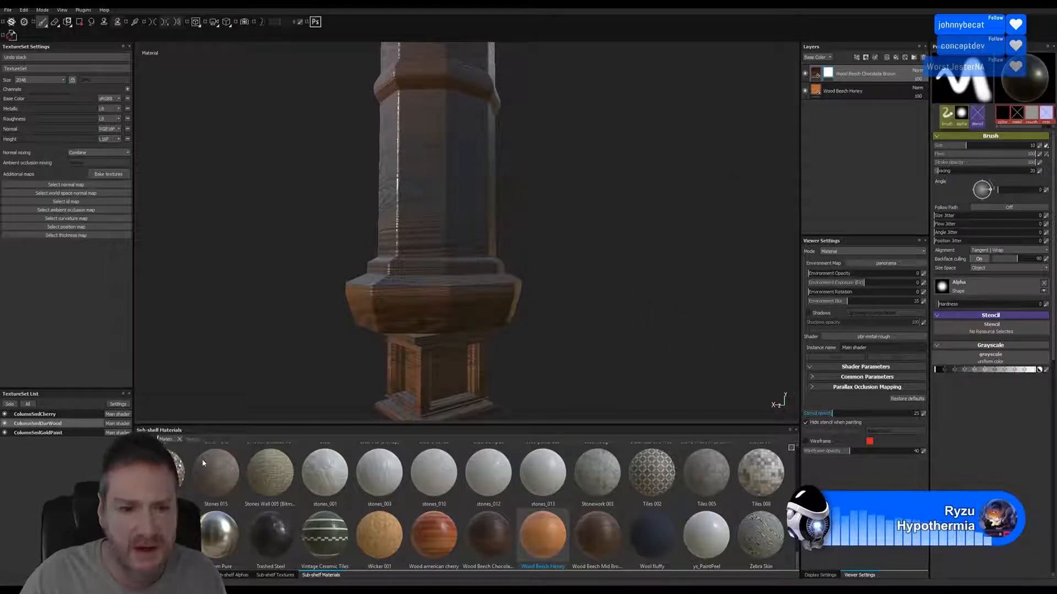
pyautogui.click(187, 575)
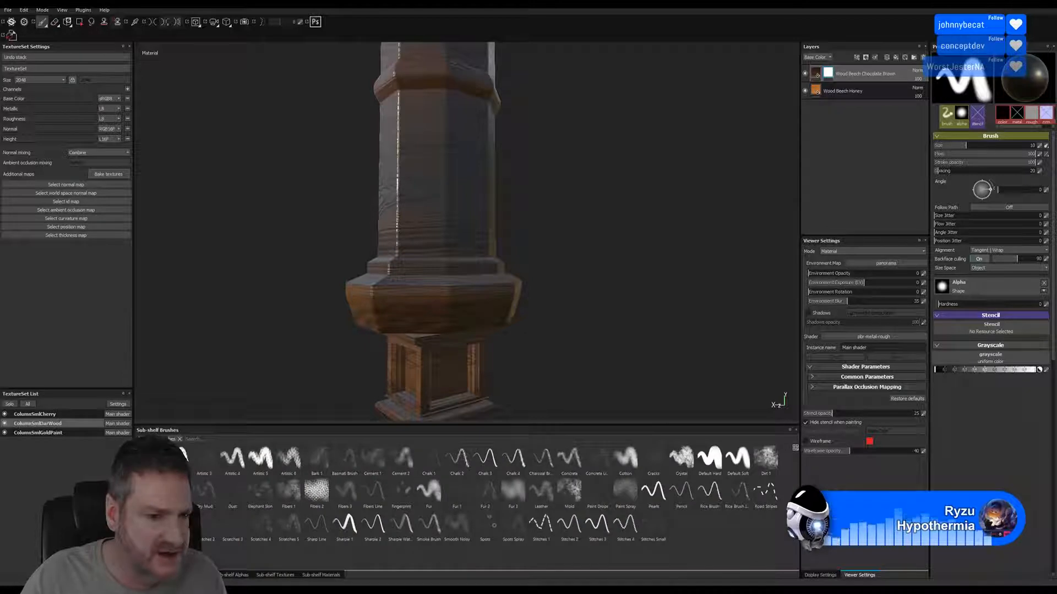
pyautogui.click(148, 490)
pyautogui.moveTo(520, 304)
pyautogui.keyDown('alt'); pyautogui.mouseDown(button='right')
pyautogui.moveTo(560, 299)
pyautogui.moveTo(536, 300)
pyautogui.mouseUp(button='right'); pyautogui.keyUp('alt')
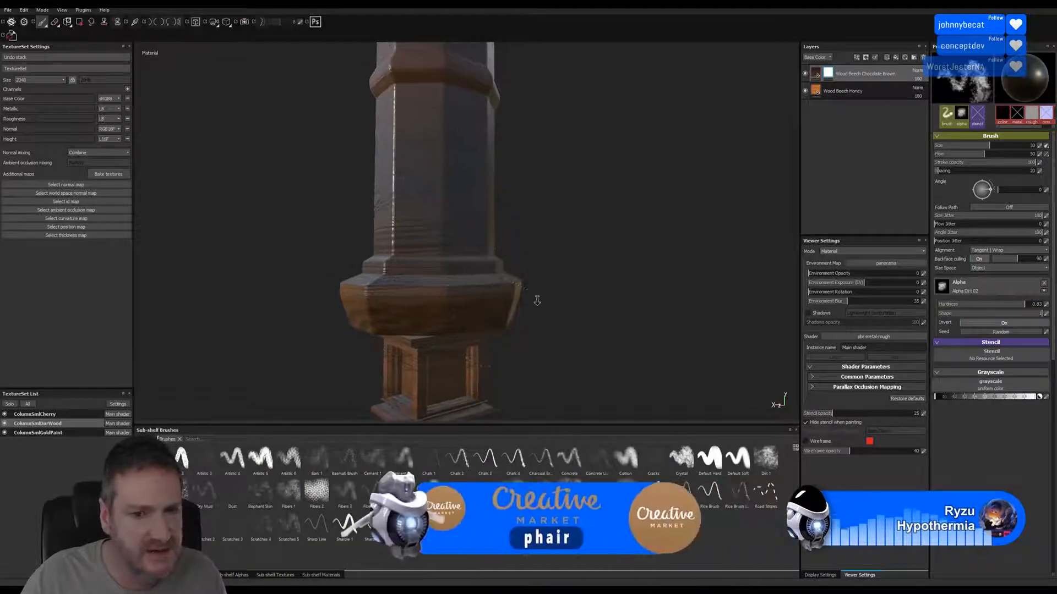
pyautogui.keyDown('alt'); pyautogui.moveTo(537, 300); pyautogui.dragTo(592, 299); pyautogui.keyUp('alt')
pyautogui.keyDown('alt'); pyautogui.moveTo(514, 344); pyautogui.dragTo(703, 339, button='right'); pyautogui.keyUp('alt')
pyautogui.moveTo(588, 312)
pyautogui.keyDown('alt'); pyautogui.mouseDown(button='middle')
pyautogui.moveTo(598, 321)
pyautogui.moveTo(639, 268)
pyautogui.mouseUp(button='middle'); pyautogui.keyUp('alt')
pyautogui.keyDown('alt'); pyautogui.moveTo(552, 351); pyautogui.dragTo(679, 351, button='right'); pyautogui.keyUp('alt')
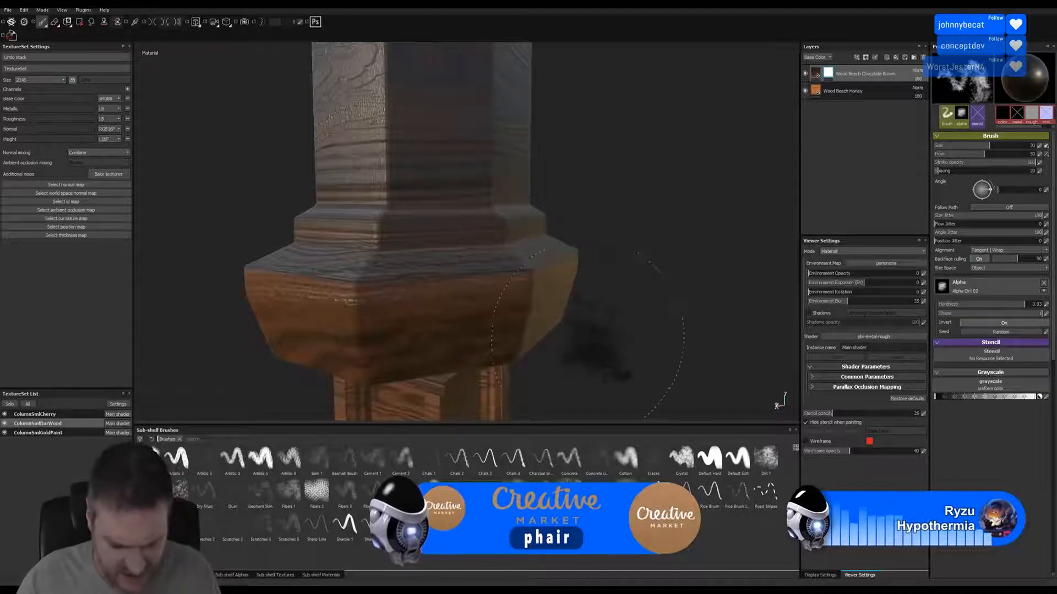
pyautogui.keyDown('ctrl'); pyautogui.moveTo(588, 338); pyautogui.dragTo(555, 340, button='right'); pyautogui.keyUp('ctrl')
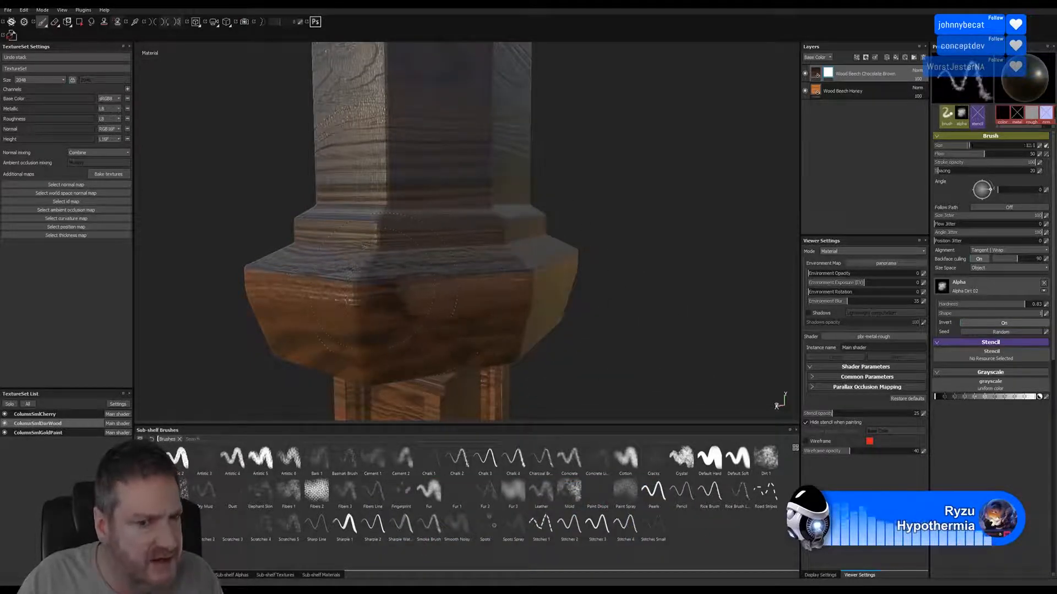
pyautogui.keyDown('ctrl'); pyautogui.moveTo(388, 287); pyautogui.dragTo(374, 289, button='right'); pyautogui.keyUp('ctrl')
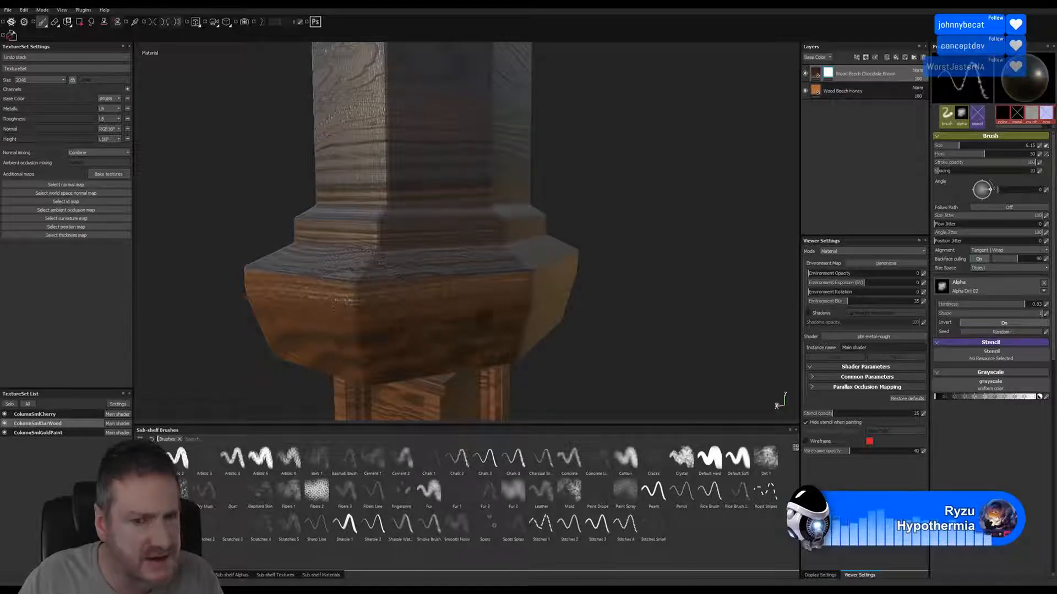
pyautogui.keyDown('ctrl'); pyautogui.moveTo(377, 298); pyautogui.dragTo(359, 293, button='right'); pyautogui.keyUp('ctrl')
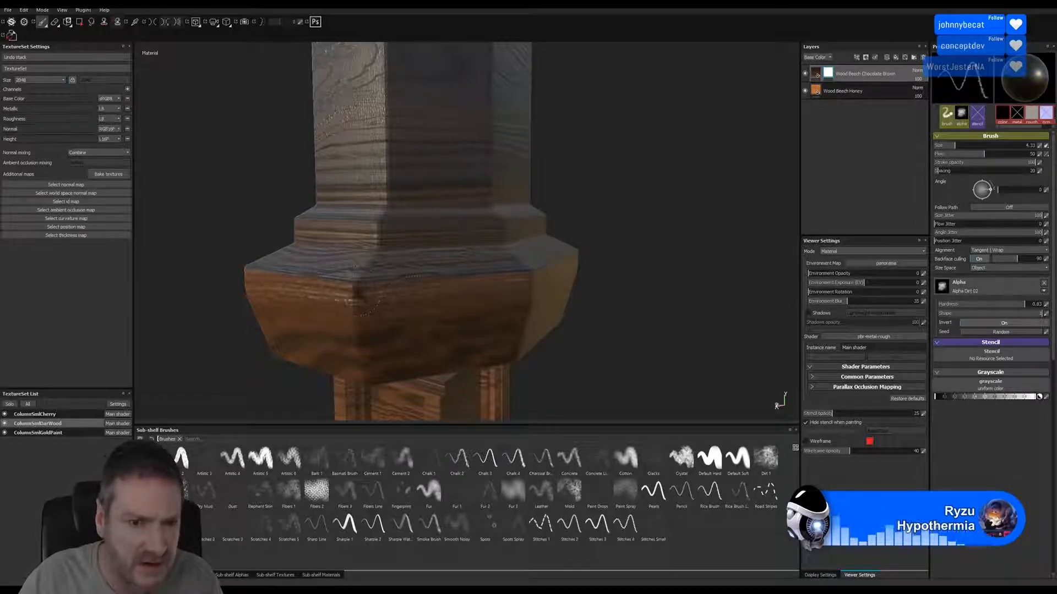
pyautogui.moveTo(359, 292); pyautogui.dragTo(360, 306)
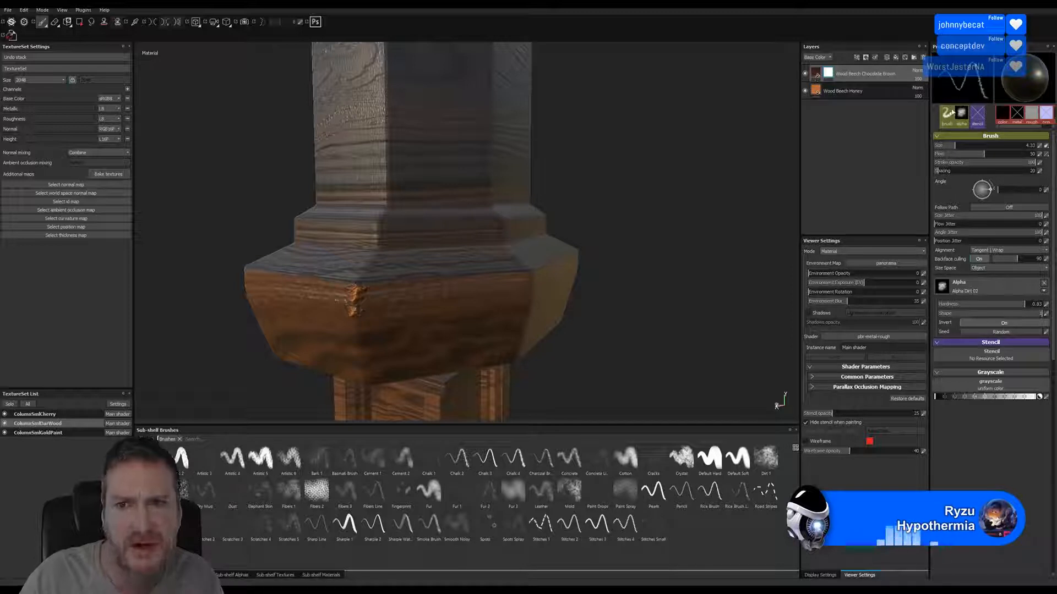
# - Disable the height channel of the Wood Beech Chocolate Brown layer's material
pyautogui.click(816, 72)
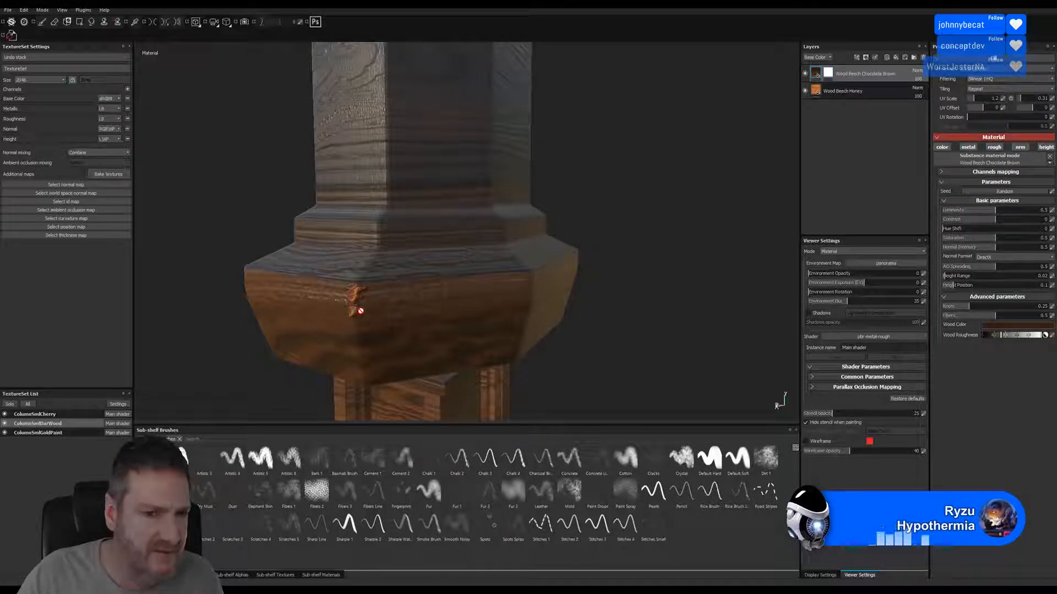
pyautogui.click(1052, 148)
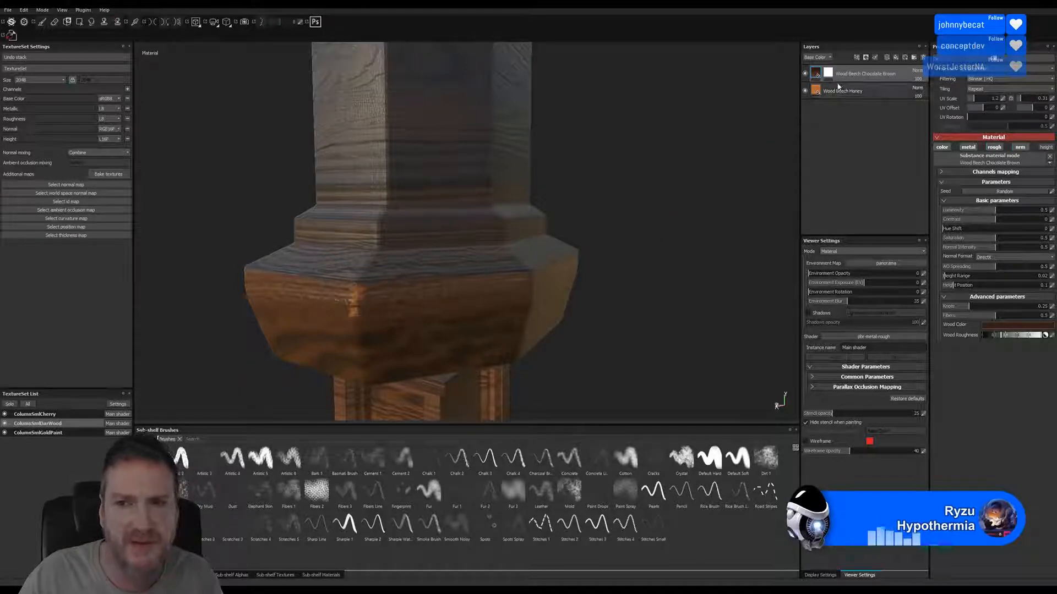
# - Extend the honey wood chip at the flared base's front corner up across its top edge in the chocolate brown layer's mask
pyautogui.press('1')
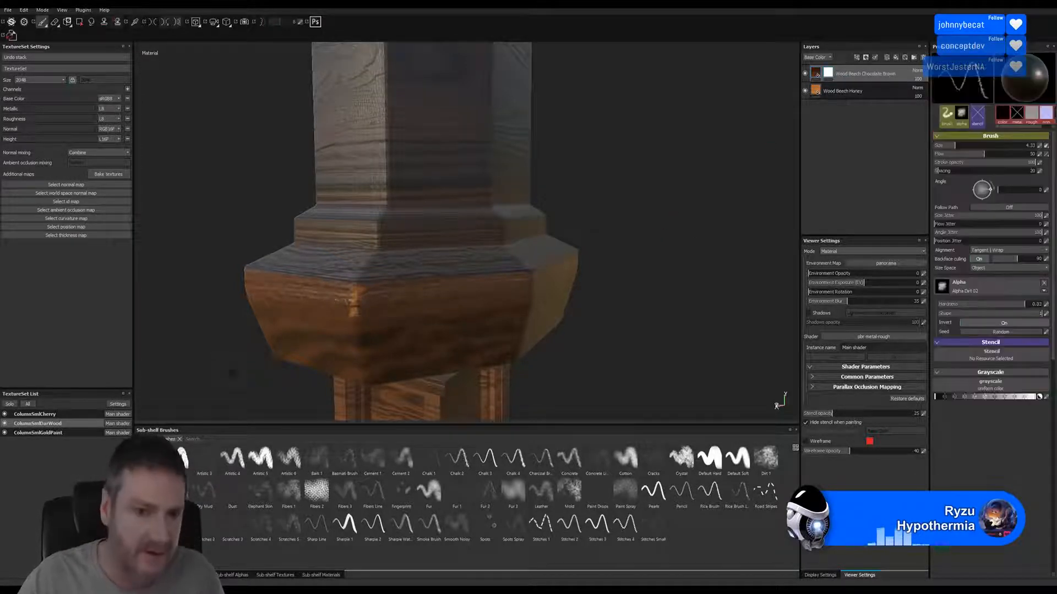
pyautogui.keyDown('alt'); pyautogui.moveTo(344, 311); pyautogui.dragTo(445, 302, button='right'); pyautogui.keyUp('alt')
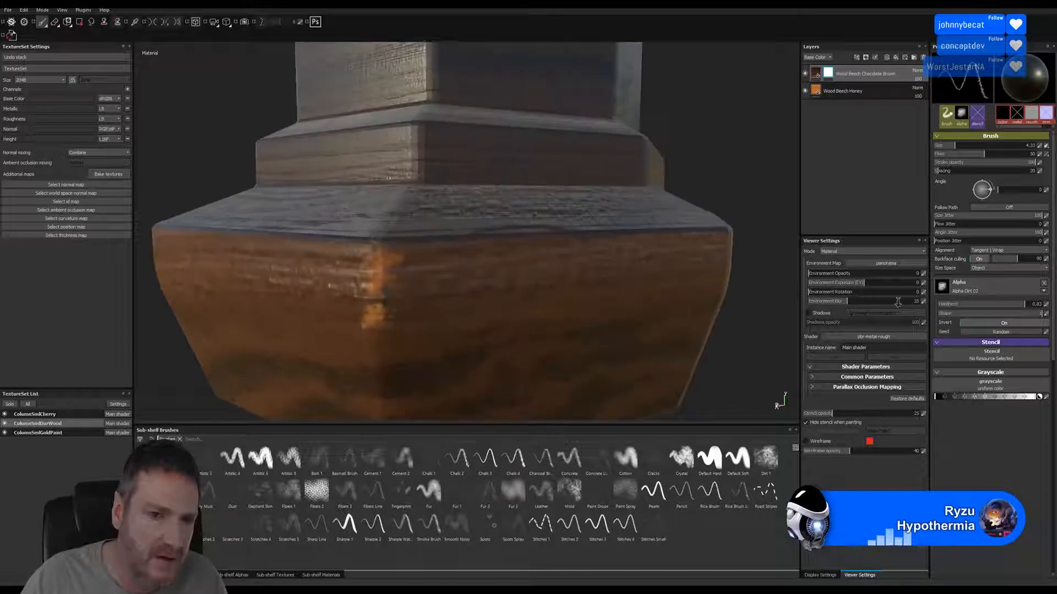
pyautogui.keyDown('alt'); pyautogui.moveTo(449, 298); pyautogui.dragTo(447, 322); pyautogui.keyUp('alt')
pyautogui.moveTo(392, 279)
pyautogui.mouseDown()
pyautogui.moveTo(346, 257)
pyautogui.moveTo(381, 254)
pyautogui.mouseUp()
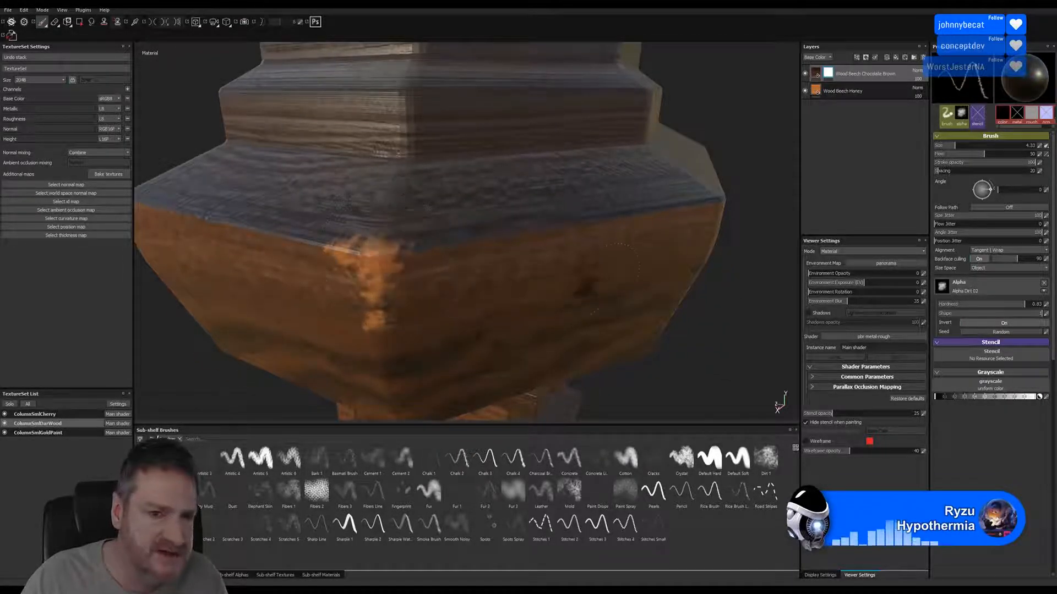
pyautogui.keyDown('alt'); pyautogui.moveTo(598, 289); pyautogui.dragTo(560, 278, button='right'); pyautogui.keyUp('alt')
pyautogui.keyDown('alt'); pyautogui.moveTo(560, 278); pyautogui.dragTo(451, 307); pyautogui.keyUp('alt')
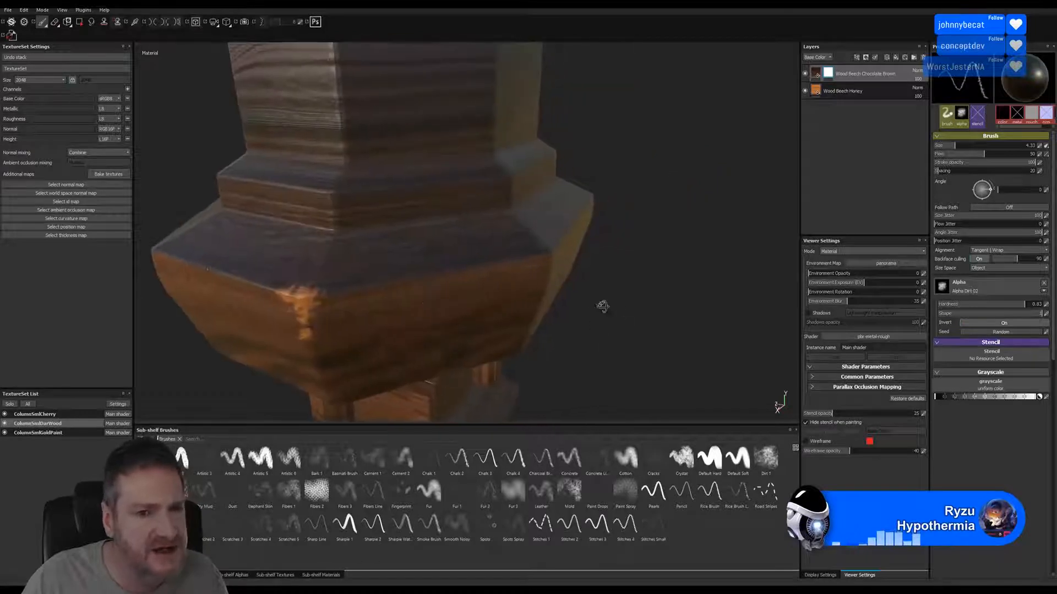
# - Paint edge wear around the flared base's neighbouring upper corner, using the dirt brush at a size of about 2.8
pyautogui.moveTo(602, 304)
pyautogui.keyDown('alt'); pyautogui.mouseDown()
pyautogui.moveTo(529, 270)
pyautogui.moveTo(609, 343)
pyautogui.mouseUp(); pyautogui.keyUp('alt')
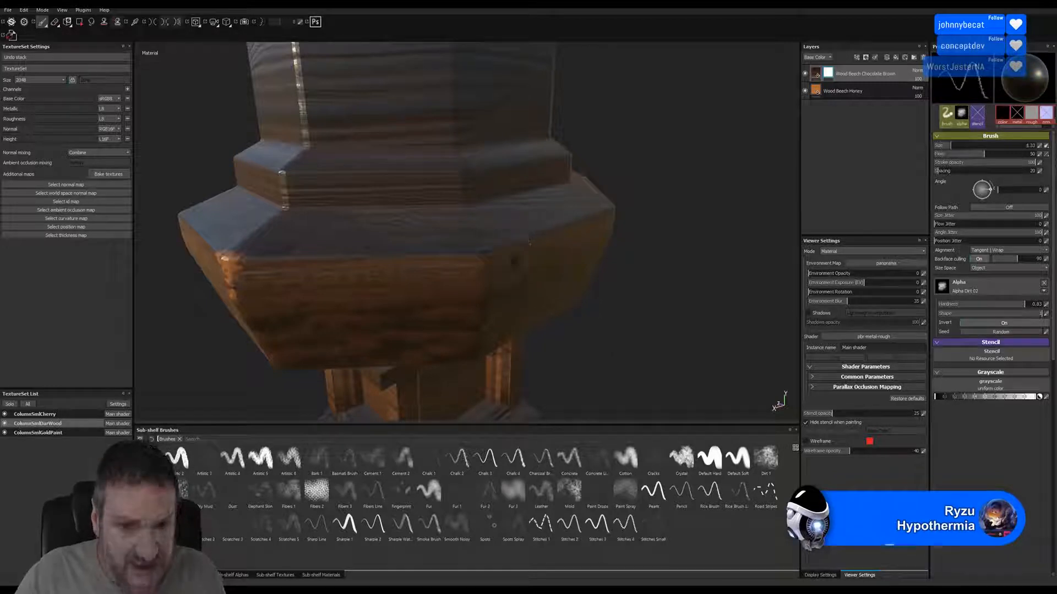
pyautogui.keyDown('alt'); pyautogui.moveTo(725, 246); pyautogui.dragTo(735, 243); pyautogui.keyUp('alt')
pyautogui.keyDown('alt'); pyautogui.moveTo(734, 243); pyautogui.dragTo(610, 286, button='right'); pyautogui.keyUp('alt')
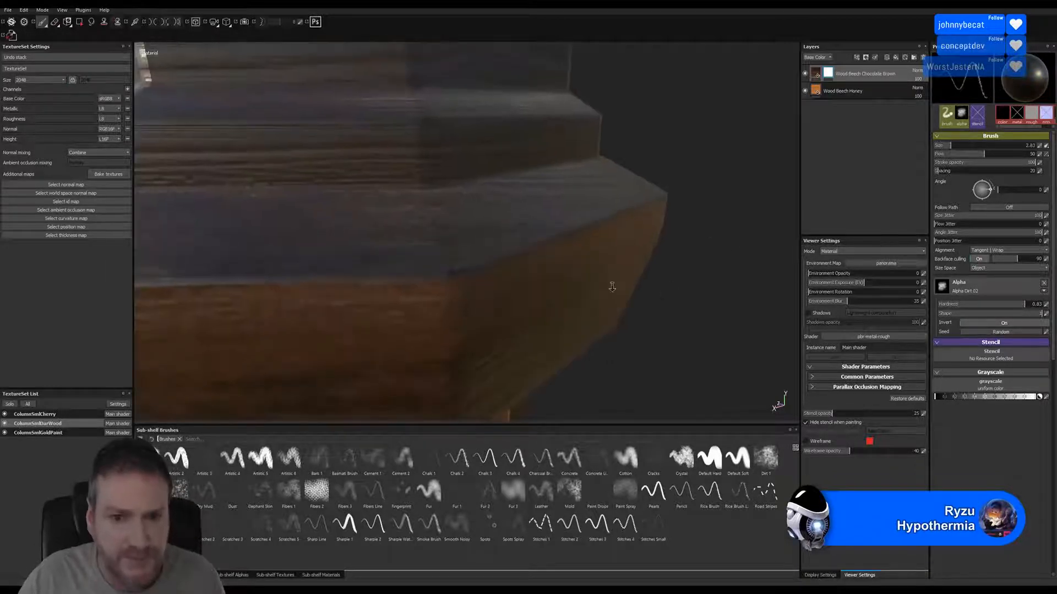
pyautogui.moveTo(502, 252)
pyautogui.mouseDown()
pyautogui.moveTo(550, 247)
pyautogui.moveTo(415, 283)
pyautogui.moveTo(462, 280)
pyautogui.moveTo(461, 319)
pyautogui.moveTo(430, 289)
pyautogui.moveTo(385, 289)
pyautogui.mouseUp()
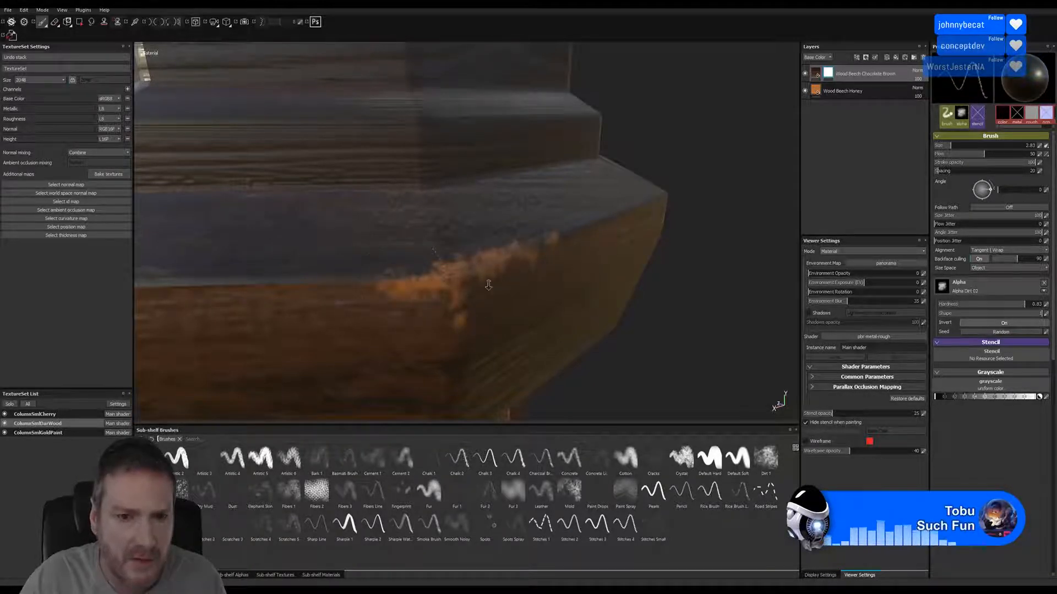
# - Paint wear along the flared base's lower edge and on the corner of the square slab beneath it
pyautogui.moveTo(487, 284)
pyautogui.keyDown('alt'); pyautogui.mouseDown()
pyautogui.moveTo(527, 259)
pyautogui.moveTo(498, 210)
pyautogui.mouseUp(); pyautogui.keyUp('alt')
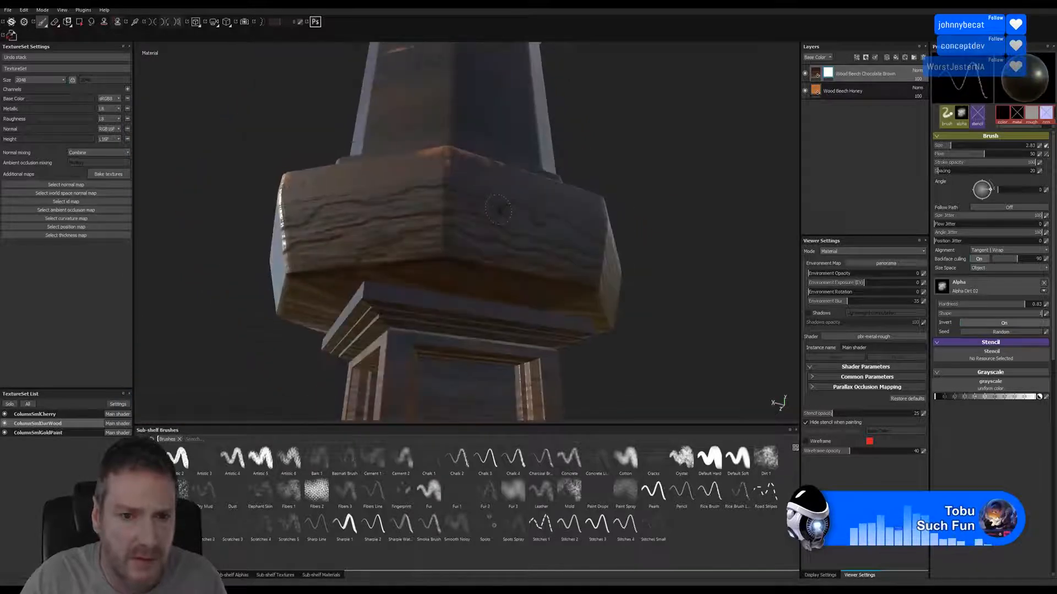
pyautogui.keyDown('alt'); pyautogui.moveTo(468, 261); pyautogui.dragTo(468, 278, button='right'); pyautogui.keyUp('alt')
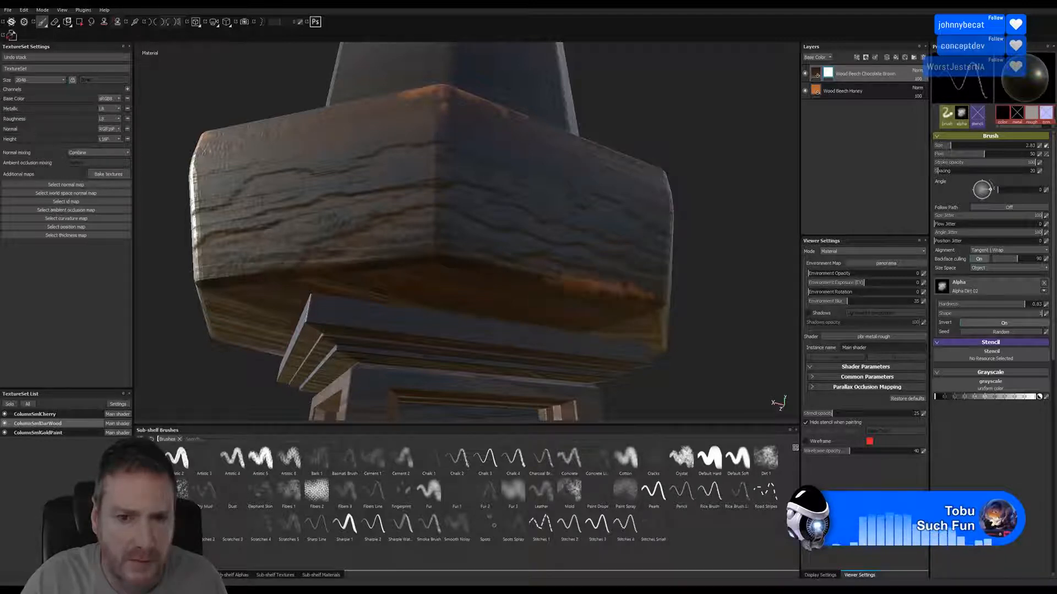
pyautogui.keyDown('alt'); pyautogui.moveTo(594, 356); pyautogui.dragTo(632, 280, button='middle'); pyautogui.keyUp('alt')
pyautogui.keyDown('alt'); pyautogui.moveTo(633, 279); pyautogui.dragTo(730, 290, button='right'); pyautogui.keyUp('alt')
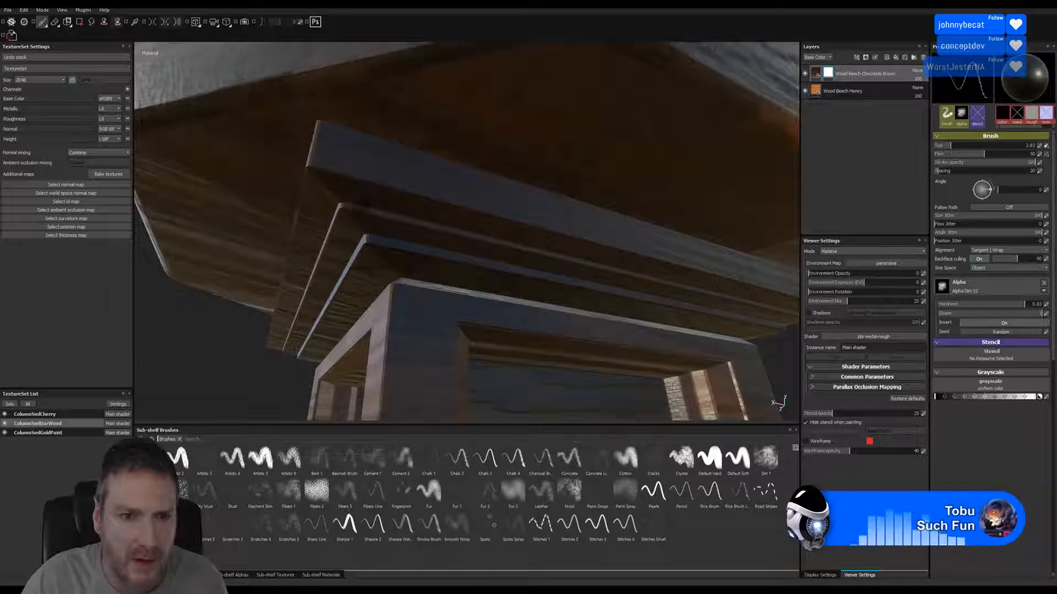
pyautogui.keyDown('alt'); pyautogui.moveTo(368, 194); pyautogui.dragTo(436, 216); pyautogui.keyUp('alt')
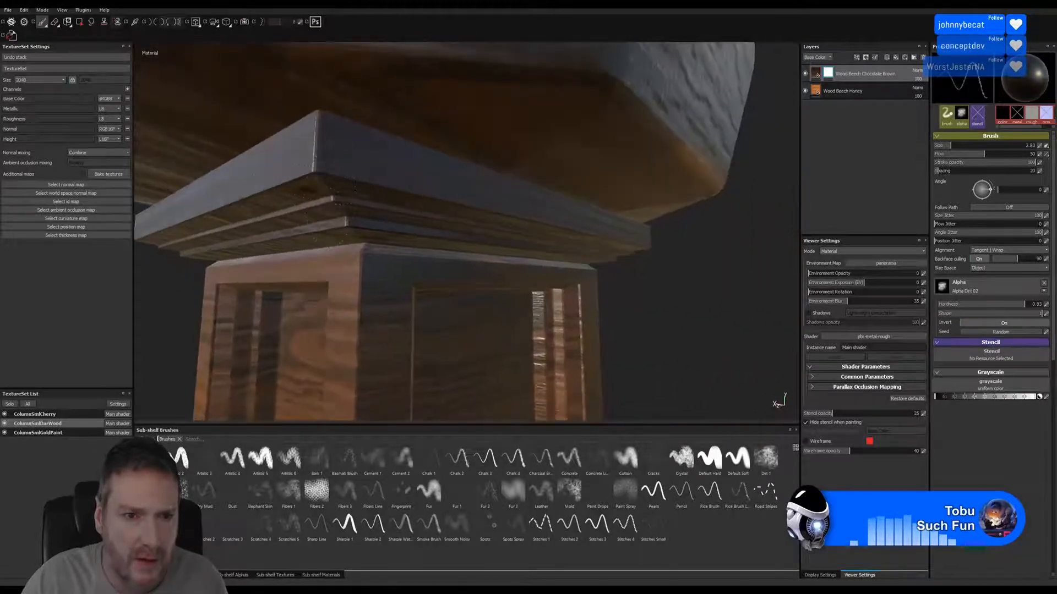
pyautogui.keyDown('alt'); pyautogui.moveTo(440, 191); pyautogui.dragTo(441, 219, button='right'); pyautogui.keyUp('alt')
pyautogui.moveTo(441, 219)
pyautogui.keyDown('alt'); pyautogui.mouseDown()
pyautogui.moveTo(502, 216)
pyautogui.moveTo(486, 194)
pyautogui.moveTo(440, 218)
pyautogui.moveTo(500, 211)
pyautogui.mouseUp(); pyautogui.keyUp('alt')
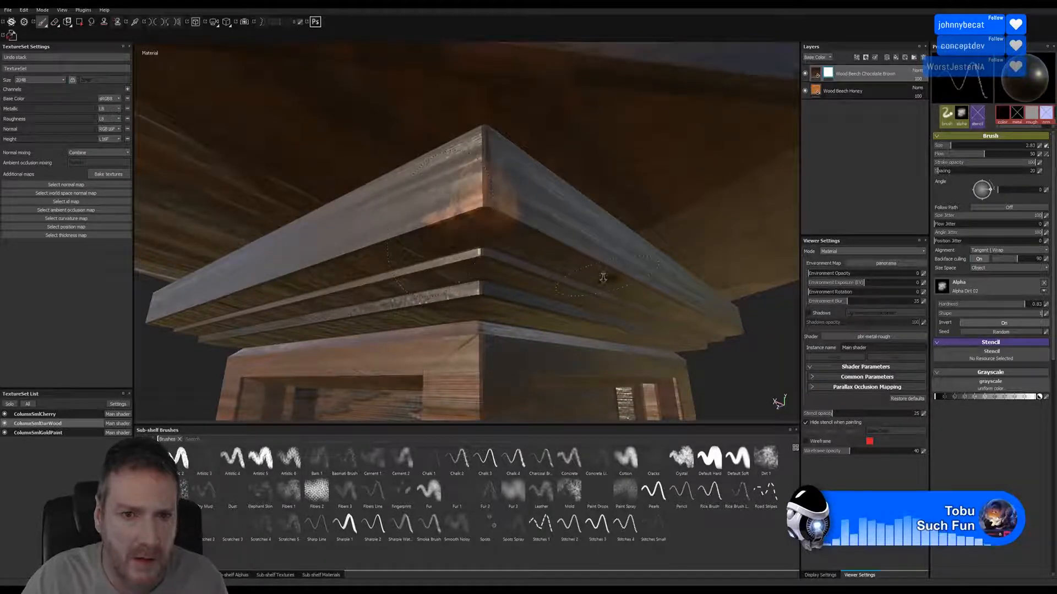
# - Reduce the dirt brush size to 0.79 and paint thin wear along the narrow moulding edge beneath the square slab
pyautogui.moveTo(611, 268)
pyautogui.keyDown('alt'); pyautogui.mouseDown()
pyautogui.moveTo(594, 286)
pyautogui.moveTo(483, 258)
pyautogui.moveTo(456, 229)
pyautogui.moveTo(421, 258)
pyautogui.moveTo(396, 242)
pyautogui.moveTo(529, 283)
pyautogui.mouseUp(); pyautogui.keyUp('alt')
pyautogui.scroll(3, 453, 248)
pyautogui.press('[')
pyautogui.press('[')
pyautogui.press('[')
pyautogui.press('[')
pyautogui.press('[')
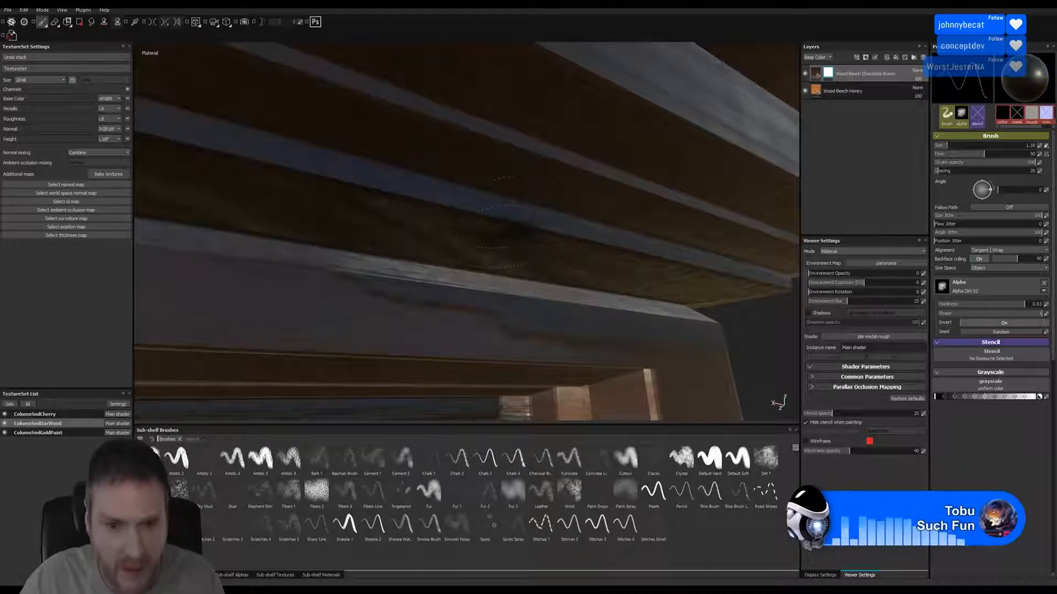
pyautogui.moveTo(511, 222); pyautogui.dragTo(556, 236)
pyautogui.moveTo(626, 248); pyautogui.dragTo(686, 253)
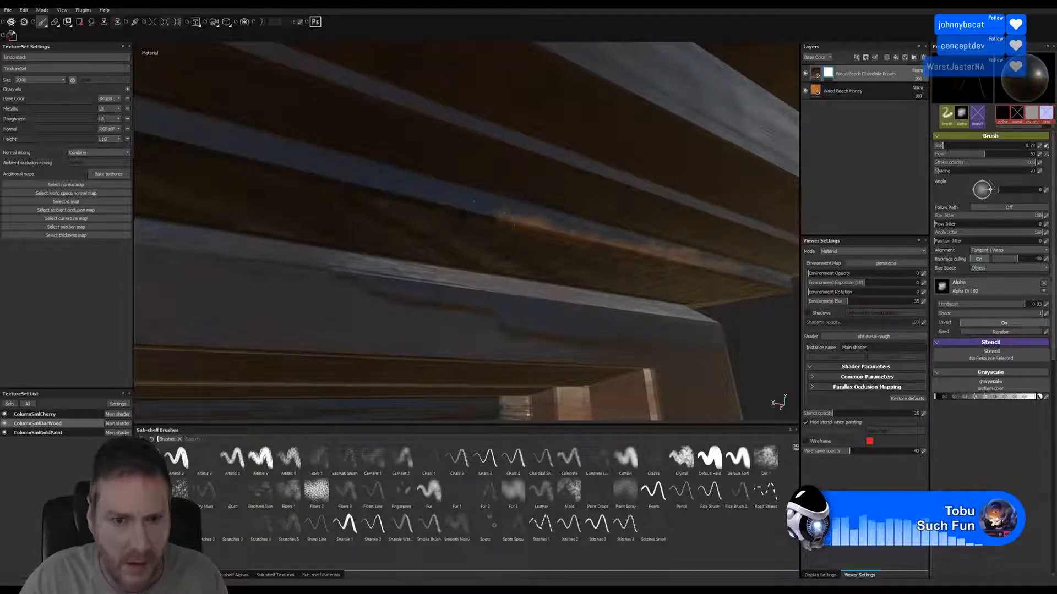
# - Paint thin chips on the corner post of the recessed-panel section, near its upper and lower ends
pyautogui.keyDown('alt'); pyautogui.moveTo(291, 330); pyautogui.dragTo(245, 354, button='right'); pyautogui.keyUp('alt')
pyautogui.moveTo(246, 354)
pyautogui.keyDown('alt'); pyautogui.mouseDown()
pyautogui.moveTo(562, 373)
pyautogui.moveTo(495, 330)
pyautogui.mouseUp(); pyautogui.keyUp('alt')
pyautogui.moveTo(317, 216)
pyautogui.mouseDown()
pyautogui.moveTo(487, 251)
pyautogui.moveTo(467, 264)
pyautogui.moveTo(489, 290)
pyautogui.moveTo(532, 297)
pyautogui.moveTo(488, 262)
pyautogui.moveTo(427, 318)
pyautogui.moveTo(448, 337)
pyautogui.moveTo(357, 284)
pyautogui.moveTo(351, 208)
pyautogui.moveTo(350, 258)
pyautogui.moveTo(350, 221)
pyautogui.moveTo(345, 248)
pyautogui.mouseUp()
pyautogui.scroll(-5, 467, 264)
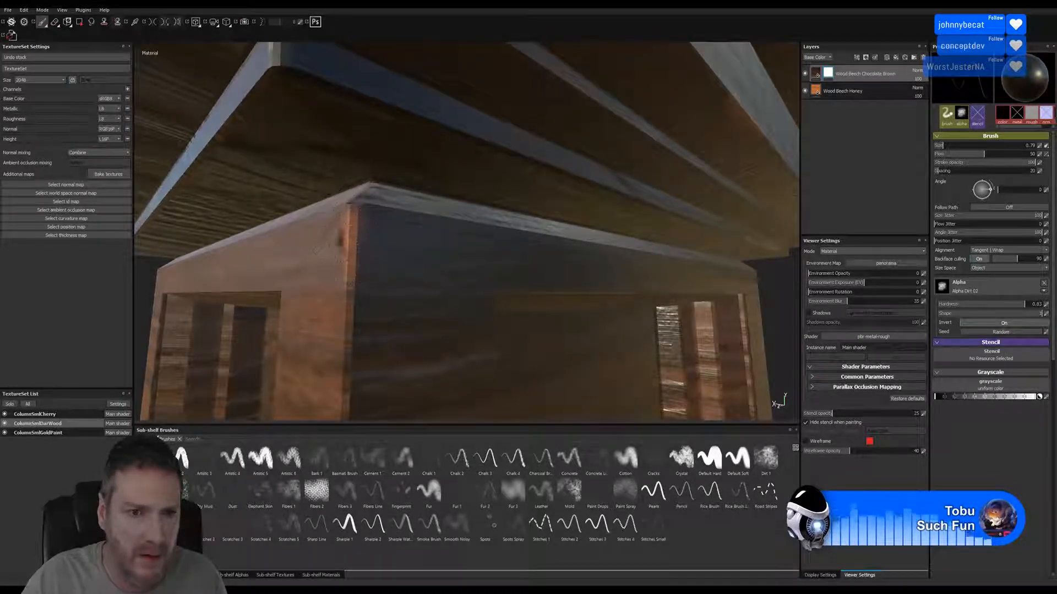
pyautogui.moveTo(355, 208)
pyautogui.keyDown('alt'); pyautogui.mouseDown()
pyautogui.moveTo(444, 253)
pyautogui.moveTo(451, 295)
pyautogui.moveTo(453, 213)
pyautogui.moveTo(476, 193)
pyautogui.moveTo(468, 184)
pyautogui.moveTo(455, 200)
pyautogui.moveTo(362, 128)
pyautogui.mouseUp(); pyautogui.keyUp('alt')
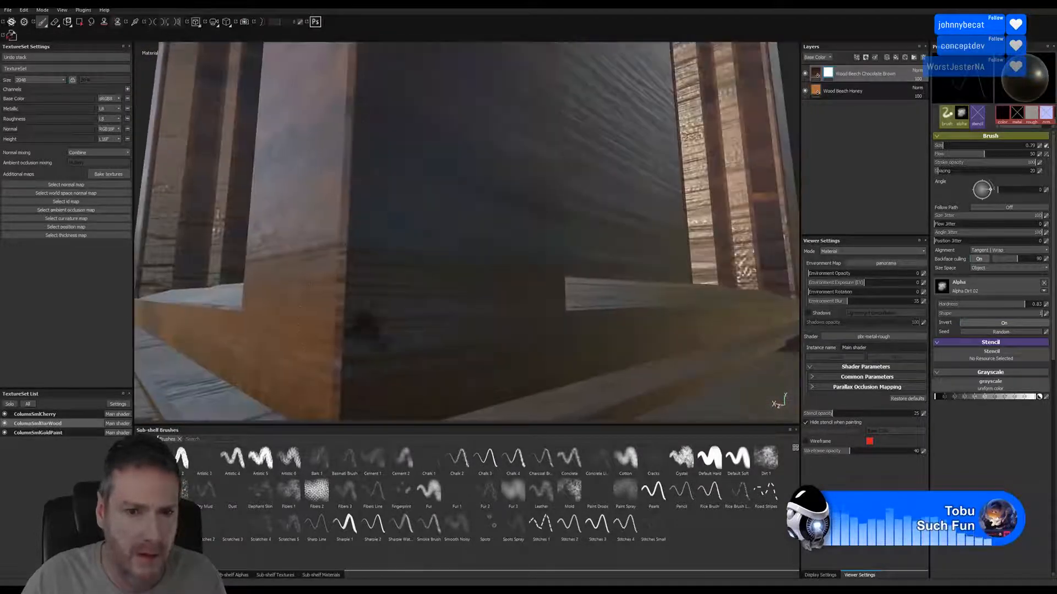
pyautogui.moveTo(341, 300); pyautogui.dragTo(337, 346)
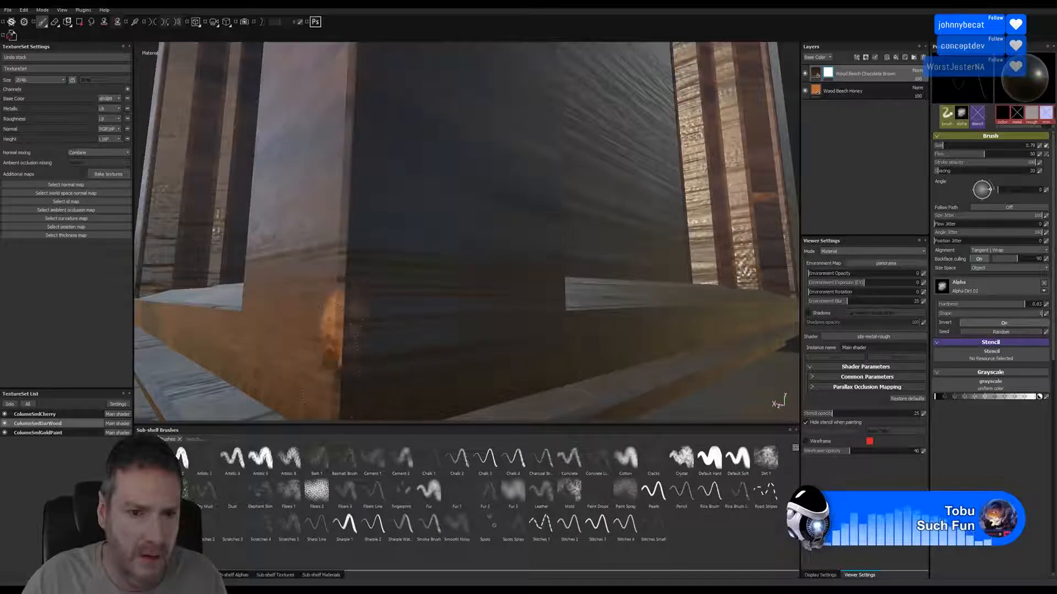
# - Paint a vertical worn strip on the adjacent corner post of the recessed-panel section, in its lower half
pyautogui.moveTo(512, 294)
pyautogui.keyDown('alt'); pyautogui.mouseDown()
pyautogui.moveTo(351, 281)
pyautogui.moveTo(271, 367)
pyautogui.mouseUp(); pyautogui.keyUp('alt')
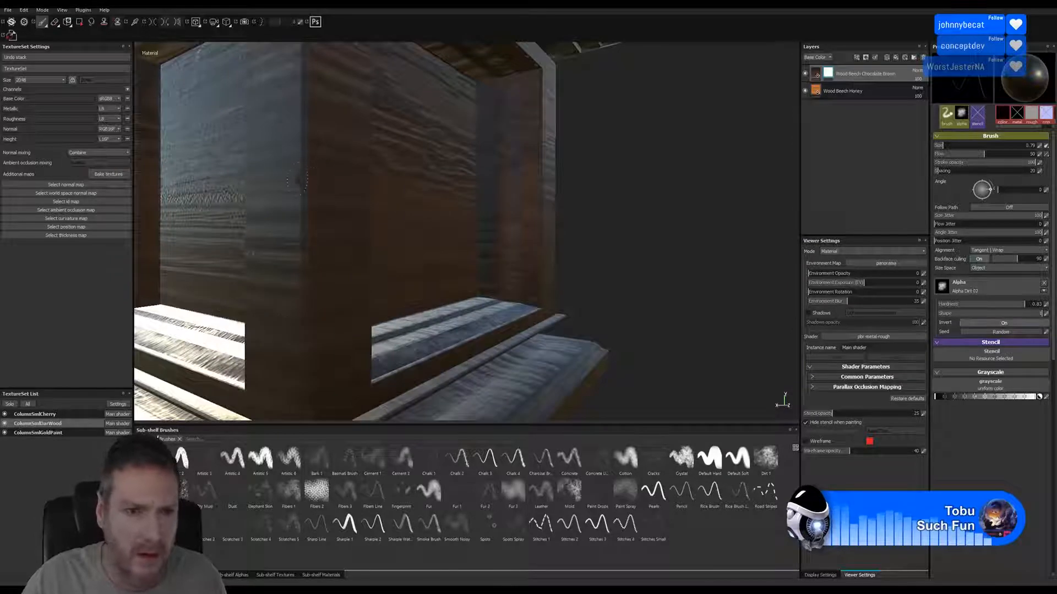
pyautogui.moveTo(297, 180)
pyautogui.keyDown('alt'); pyautogui.mouseDown()
pyautogui.moveTo(325, 168)
pyautogui.moveTo(308, 202)
pyautogui.moveTo(308, 271)
pyautogui.moveTo(323, 305)
pyautogui.moveTo(316, 164)
pyautogui.moveTo(309, 206)
pyautogui.mouseUp(); pyautogui.keyUp('alt')
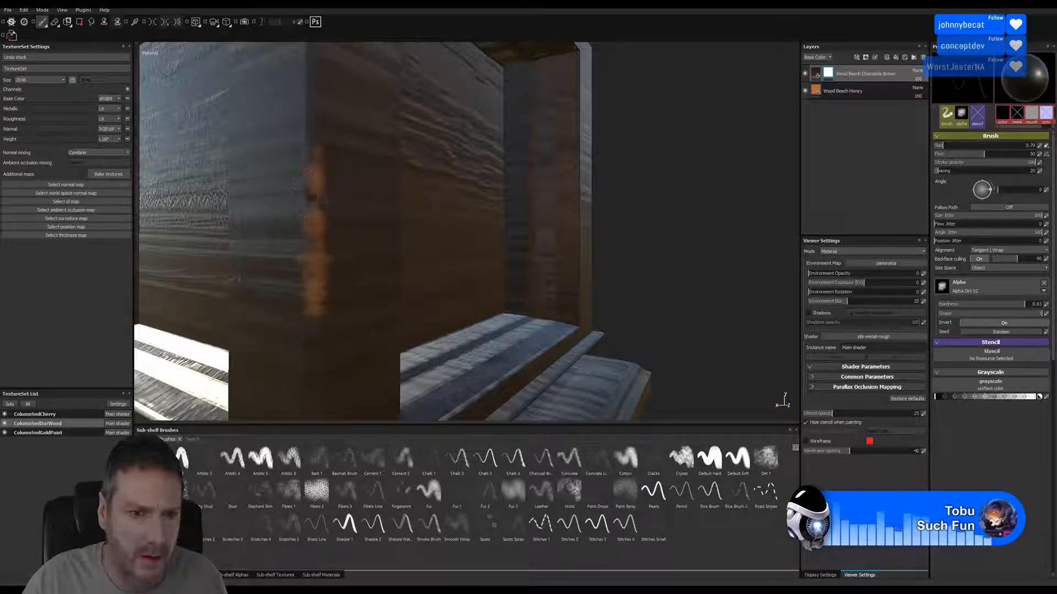
pyautogui.scroll(-5, 374, 272)
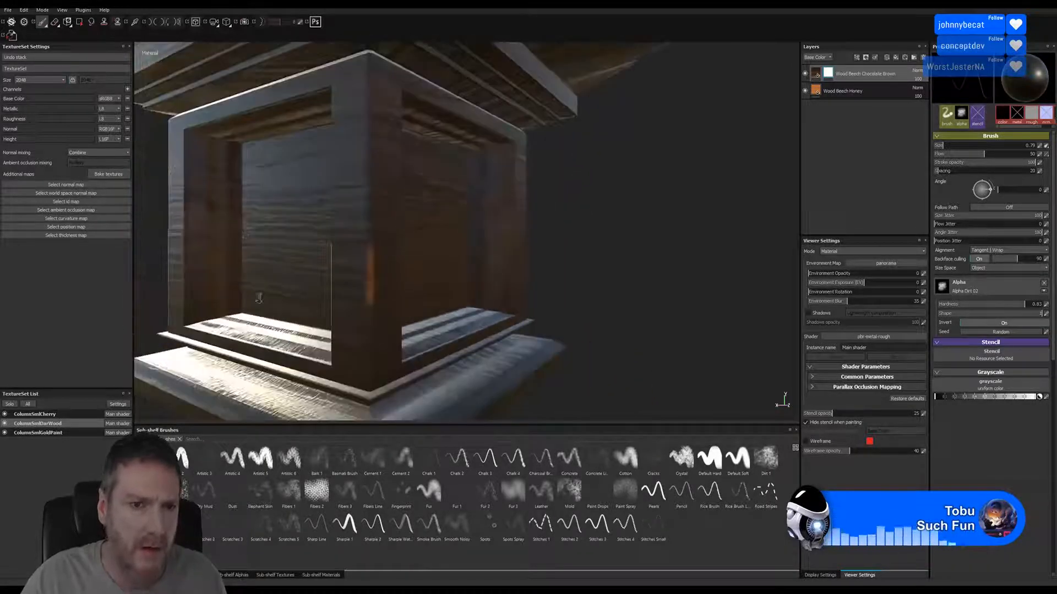
# - Paint a small chip at a lower corner of the flared base, spreading along both edges of its underside
pyautogui.keyDown('alt'); pyautogui.moveTo(362, 273); pyautogui.dragTo(387, 360, button='middle'); pyautogui.keyUp('alt')
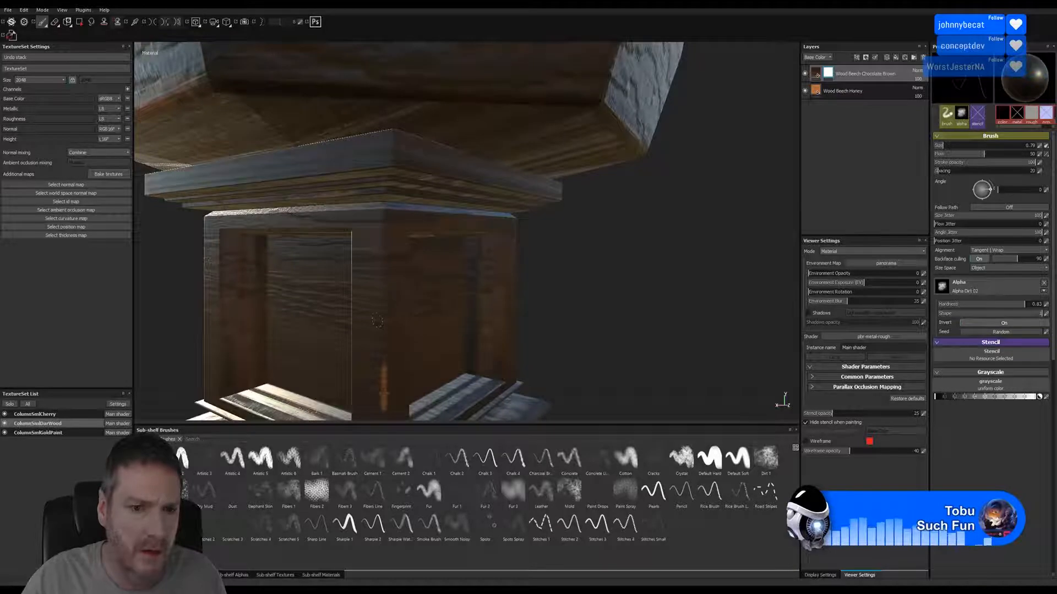
pyautogui.keyDown('alt'); pyautogui.moveTo(377, 321); pyautogui.dragTo(496, 260); pyautogui.keyUp('alt')
pyautogui.keyDown('alt'); pyautogui.moveTo(496, 260); pyautogui.dragTo(493, 271, button='right'); pyautogui.keyUp('alt')
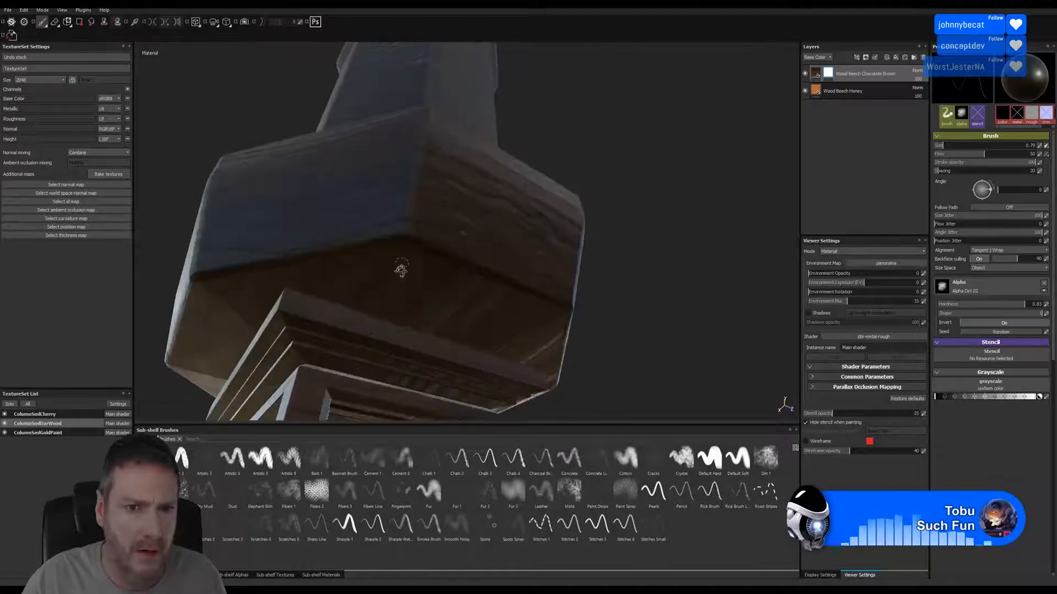
pyautogui.keyDown('alt'); pyautogui.moveTo(402, 271); pyautogui.dragTo(435, 252); pyautogui.keyUp('alt')
pyautogui.keyDown('alt'); pyautogui.moveTo(441, 250); pyautogui.dragTo(480, 256, button='right'); pyautogui.keyUp('alt')
pyautogui.keyDown('alt'); pyautogui.moveTo(479, 256); pyautogui.dragTo(489, 270); pyautogui.keyUp('alt')
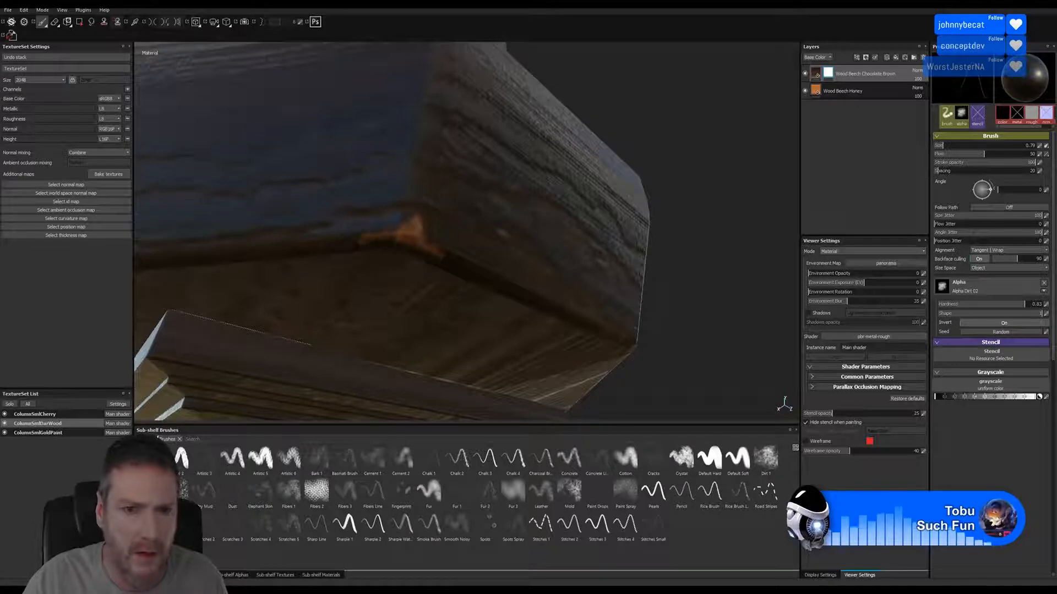
# - Paint light wear along the flared base's upper edge at the corner above the last chip
pyautogui.keyDown('alt'); pyautogui.moveTo(361, 240); pyautogui.dragTo(469, 247); pyautogui.keyUp('alt')
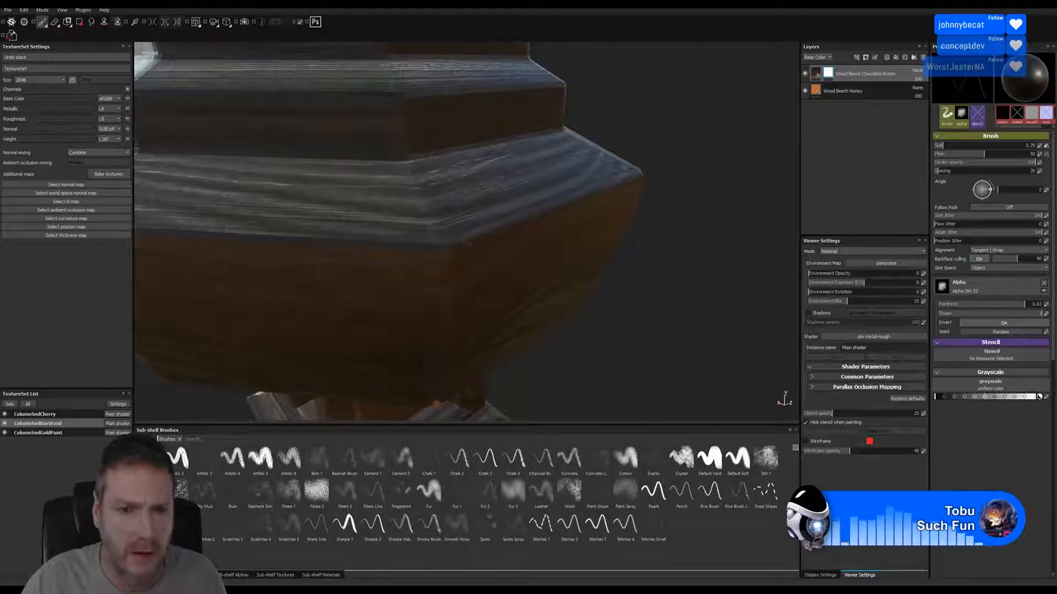
pyautogui.scroll(4, 467, 244)
pyautogui.moveTo(451, 239)
pyautogui.mouseDown()
pyautogui.moveTo(468, 237)
pyautogui.moveTo(418, 242)
pyautogui.mouseUp()
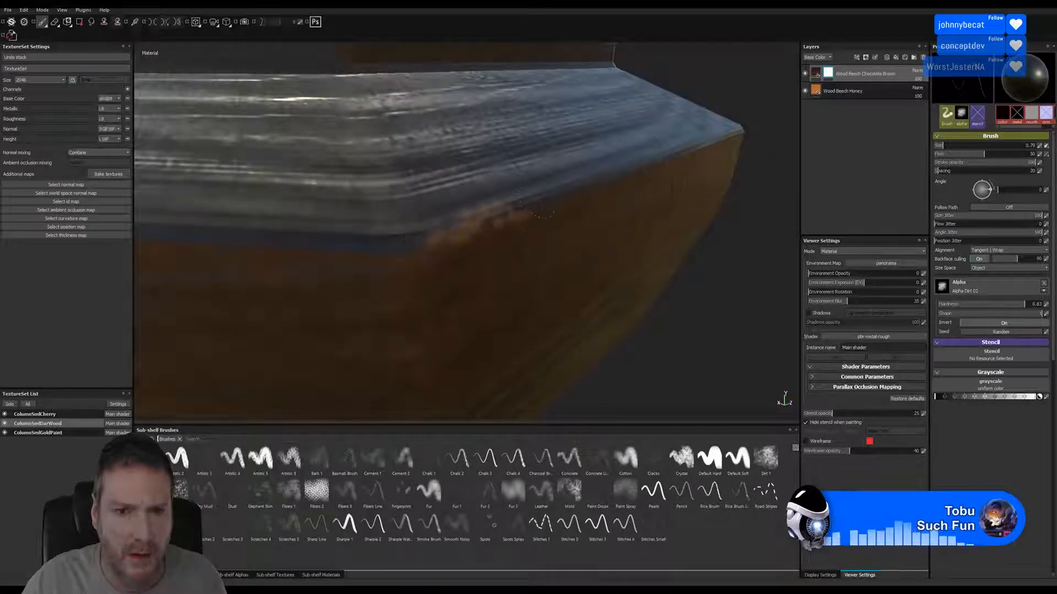
pyautogui.moveTo(541, 200); pyautogui.dragTo(732, 255)
# - Paint a chip down the corner of the stepped moulding between the flared base and the shaft
pyautogui.keyDown('alt'); pyautogui.moveTo(548, 246); pyautogui.dragTo(385, 254, button='right'); pyautogui.keyUp('alt')
pyautogui.keyDown('alt'); pyautogui.moveTo(424, 253); pyautogui.dragTo(425, 335, button='middle'); pyautogui.keyUp('alt')
pyautogui.keyDown('alt'); pyautogui.moveTo(425, 335); pyautogui.dragTo(440, 319); pyautogui.keyUp('alt')
pyautogui.keyDown('alt'); pyautogui.moveTo(440, 314); pyautogui.dragTo(495, 292, button='right'); pyautogui.keyUp('alt')
pyautogui.keyDown('alt'); pyautogui.moveTo(496, 292); pyautogui.dragTo(489, 248); pyautogui.keyUp('alt')
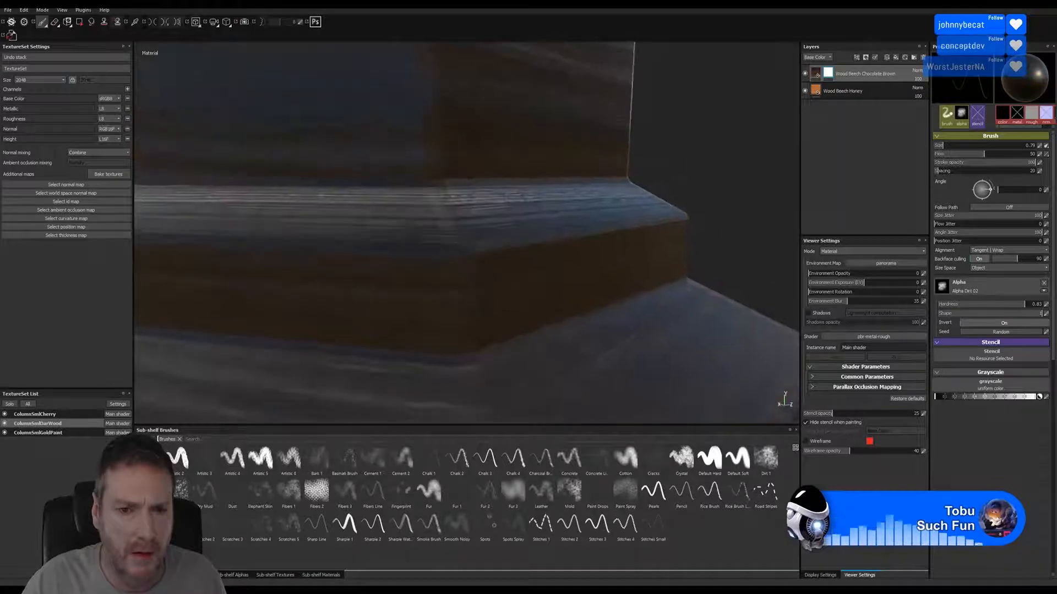
pyautogui.keyDown('alt'); pyautogui.moveTo(471, 249); pyautogui.dragTo(491, 246, button='right'); pyautogui.keyUp('alt')
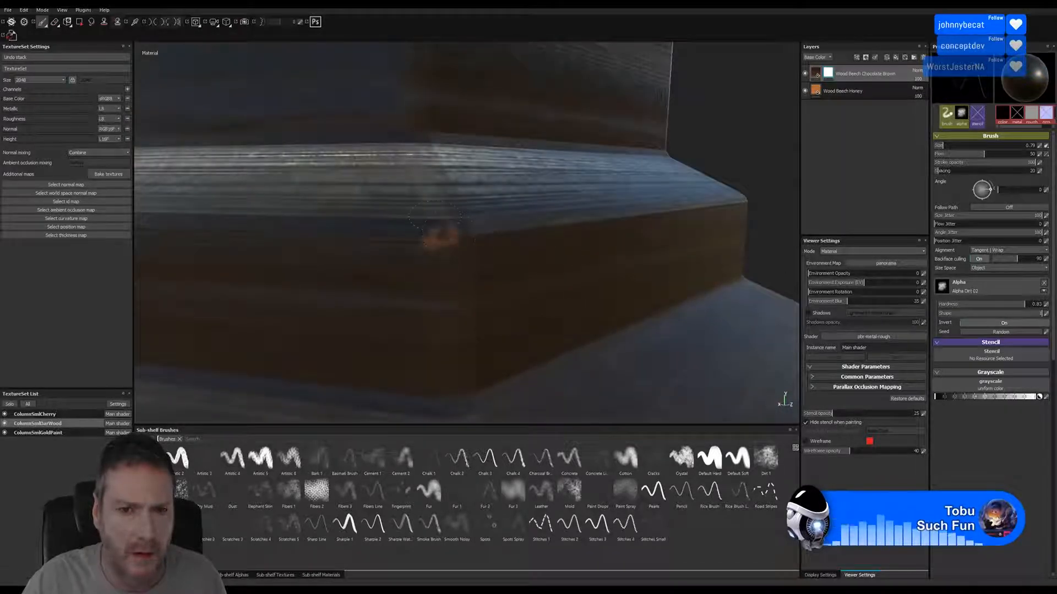
pyautogui.moveTo(447, 223)
pyautogui.mouseDown()
pyautogui.moveTo(480, 237)
pyautogui.moveTo(456, 258)
pyautogui.moveTo(458, 286)
pyautogui.moveTo(440, 286)
pyautogui.mouseUp()
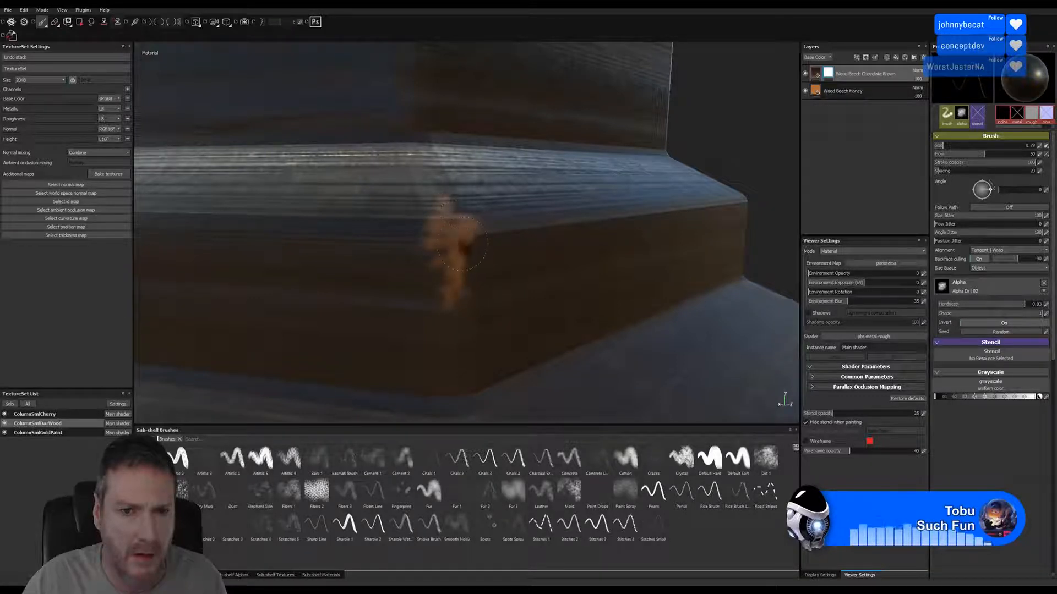
# - Paint a narrow tapering chip up the shaft's corner edge, starting where the shaft meets the stepped moulding
pyautogui.moveTo(462, 245)
pyautogui.keyDown('alt'); pyautogui.mouseDown()
pyautogui.moveTo(538, 262)
pyautogui.moveTo(602, 308)
pyautogui.moveTo(347, 327)
pyautogui.moveTo(545, 316)
pyautogui.moveTo(519, 298)
pyautogui.mouseUp(); pyautogui.keyUp('alt')
pyautogui.moveTo(519, 299)
pyautogui.keyDown('alt'); pyautogui.mouseDown(button='right')
pyautogui.moveTo(470, 315)
pyautogui.moveTo(292, 316)
pyautogui.mouseUp(button='right'); pyautogui.keyUp('alt')
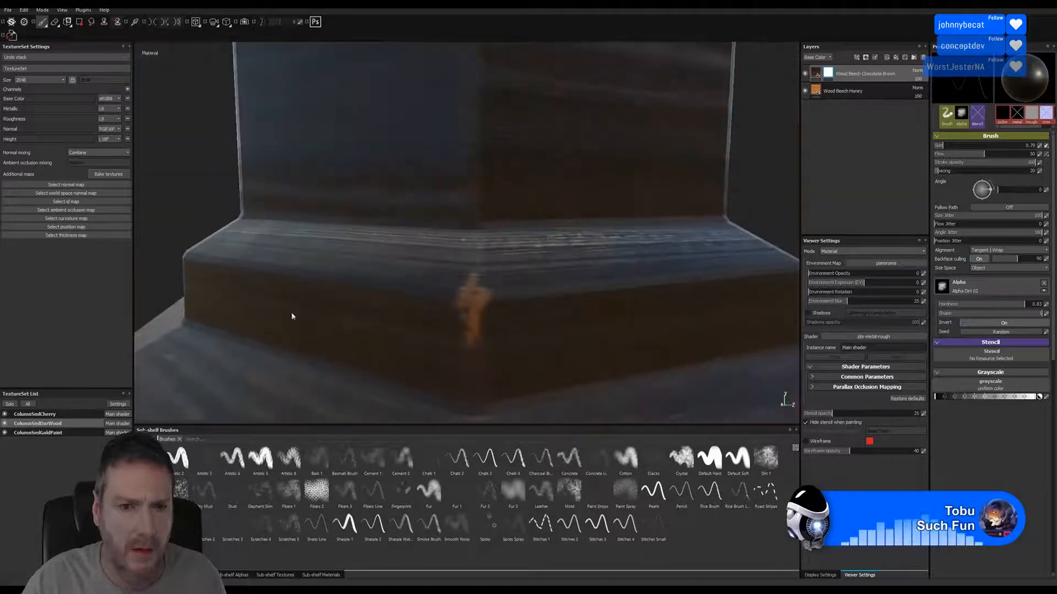
pyautogui.keyDown('alt'); pyautogui.moveTo(292, 316); pyautogui.dragTo(435, 285); pyautogui.keyUp('alt')
pyautogui.keyDown('alt'); pyautogui.moveTo(435, 284); pyautogui.dragTo(434, 410, button='middle'); pyautogui.keyUp('alt')
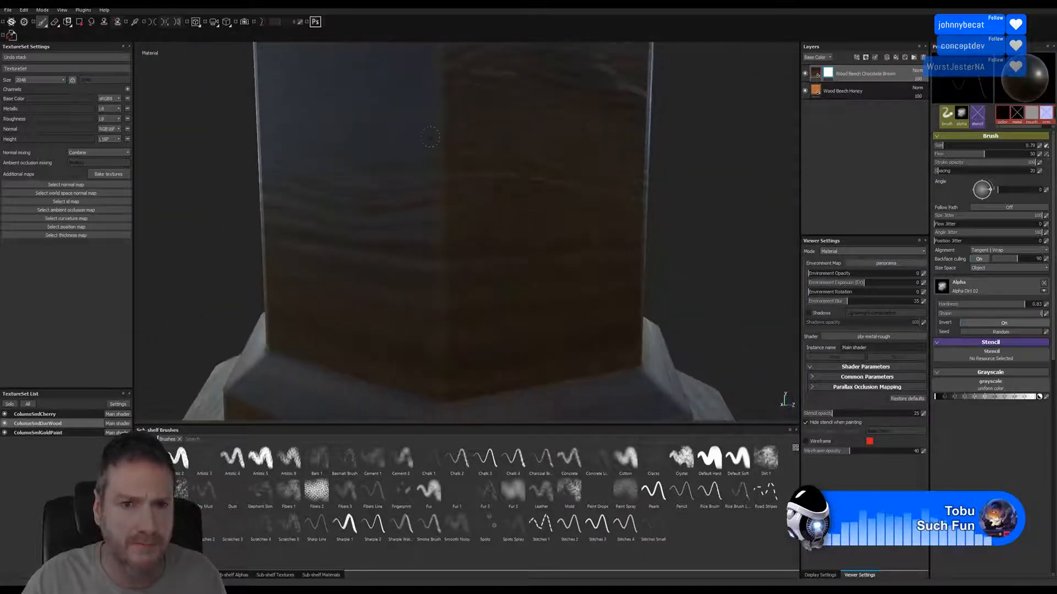
pyautogui.keyDown('alt'); pyautogui.moveTo(635, 124); pyautogui.dragTo(576, 273, button='right'); pyautogui.keyUp('alt')
pyautogui.keyDown('alt'); pyautogui.moveTo(490, 220); pyautogui.dragTo(493, 122, button='middle'); pyautogui.keyUp('alt')
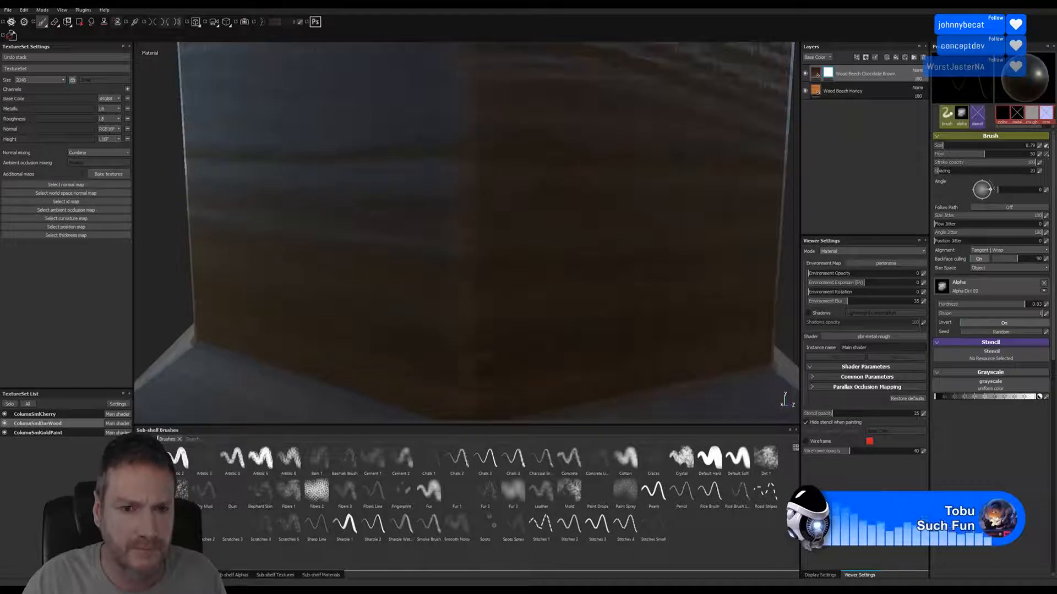
pyautogui.moveTo(463, 387); pyautogui.dragTo(461, 361)
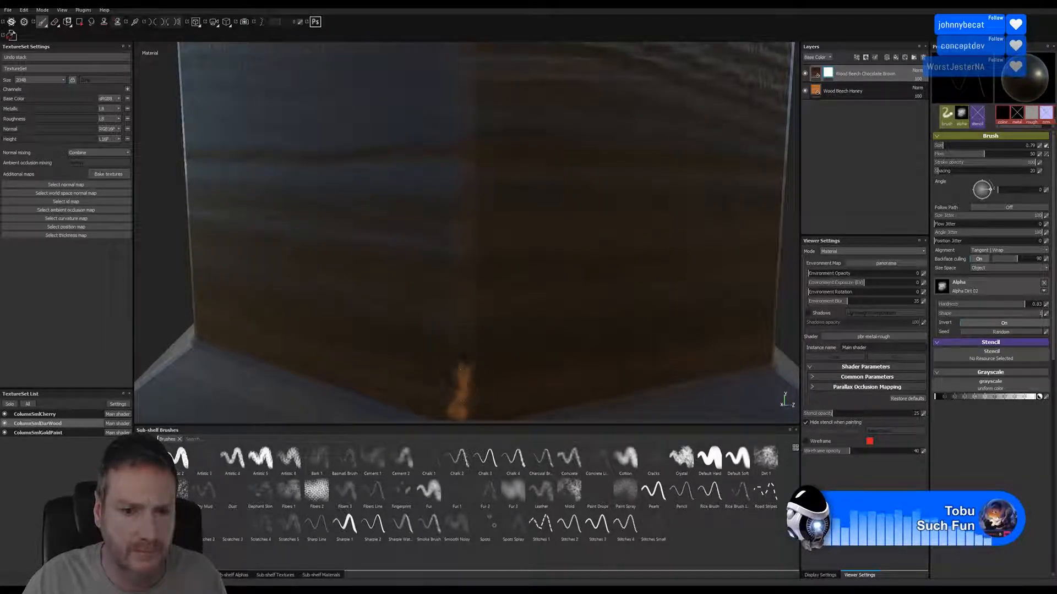
pyautogui.moveTo(462, 361); pyautogui.dragTo(463, 333)
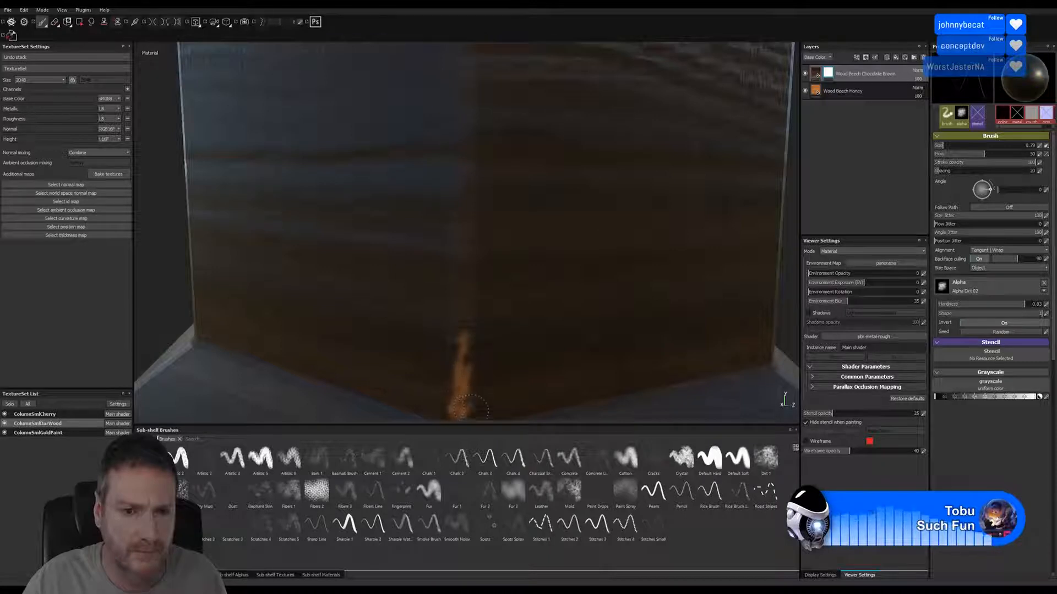
pyautogui.keyDown('alt'); pyautogui.moveTo(505, 329); pyautogui.dragTo(490, 222, button='middle'); pyautogui.keyUp('alt')
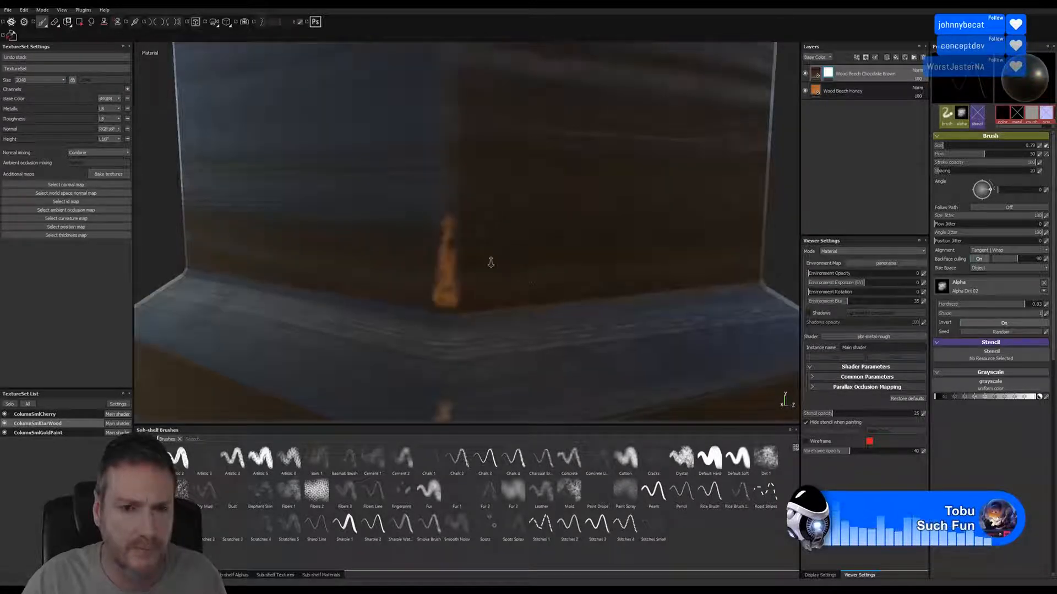
pyautogui.keyDown('alt'); pyautogui.moveTo(491, 261); pyautogui.dragTo(489, 213, button='right'); pyautogui.keyUp('alt')
pyautogui.keyDown('alt'); pyautogui.moveTo(489, 214); pyautogui.dragTo(514, 414, button='middle'); pyautogui.keyUp('alt')
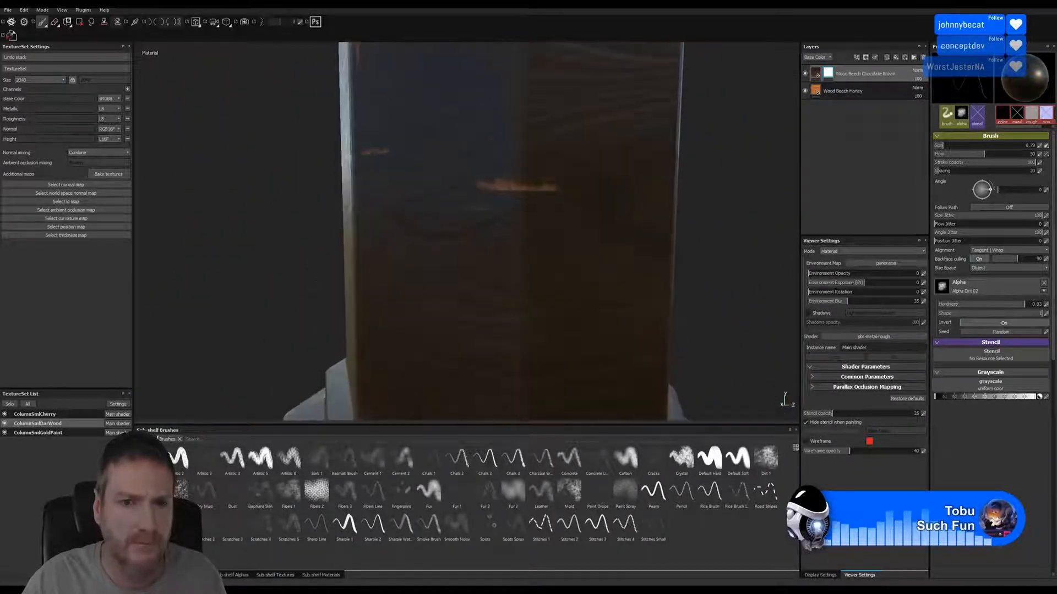
# - Set the mask brush to white and paint over the stray honey chips on the lower shaft's flat face
pyautogui.keyDown('alt'); pyautogui.moveTo(515, 249); pyautogui.dragTo(533, 340, button='middle'); pyautogui.keyUp('alt')
pyautogui.keyDown('alt'); pyautogui.moveTo(491, 203); pyautogui.dragTo(541, 196); pyautogui.keyUp('alt')
pyautogui.moveTo(533, 196)
pyautogui.keyDown('alt'); pyautogui.mouseDown(button='middle')
pyautogui.moveTo(580, 356)
pyautogui.moveTo(578, 344)
pyautogui.mouseUp(button='middle'); pyautogui.keyUp('alt')
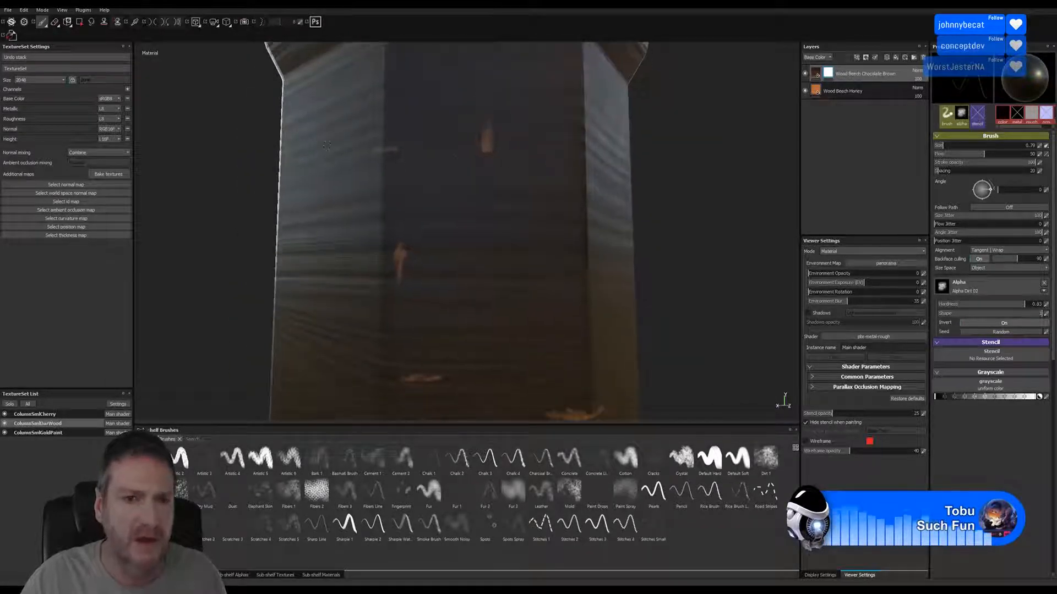
pyautogui.keyDown('alt'); pyautogui.moveTo(495, 204); pyautogui.dragTo(405, 228, button='right'); pyautogui.keyUp('alt')
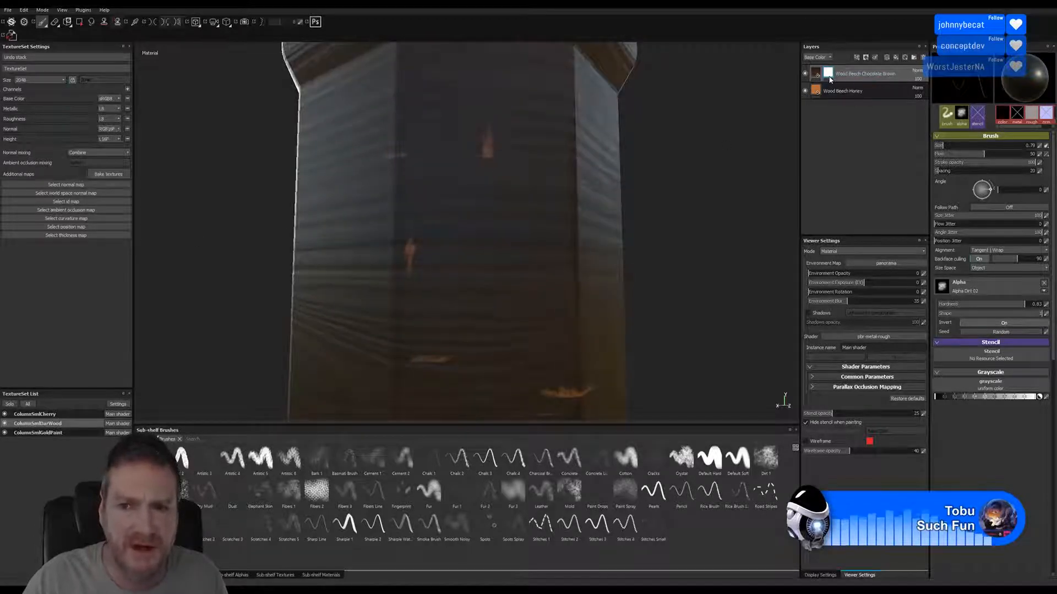
pyautogui.click(1032, 397)
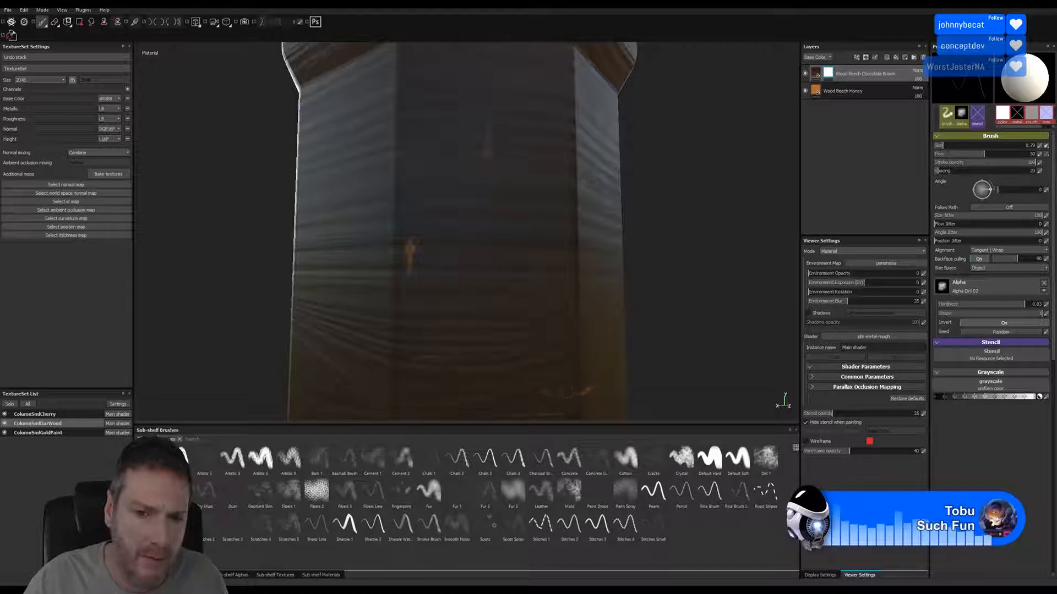
pyautogui.keyDown('alt'); pyautogui.moveTo(479, 275); pyautogui.dragTo(460, 193, button='middle'); pyautogui.keyUp('alt')
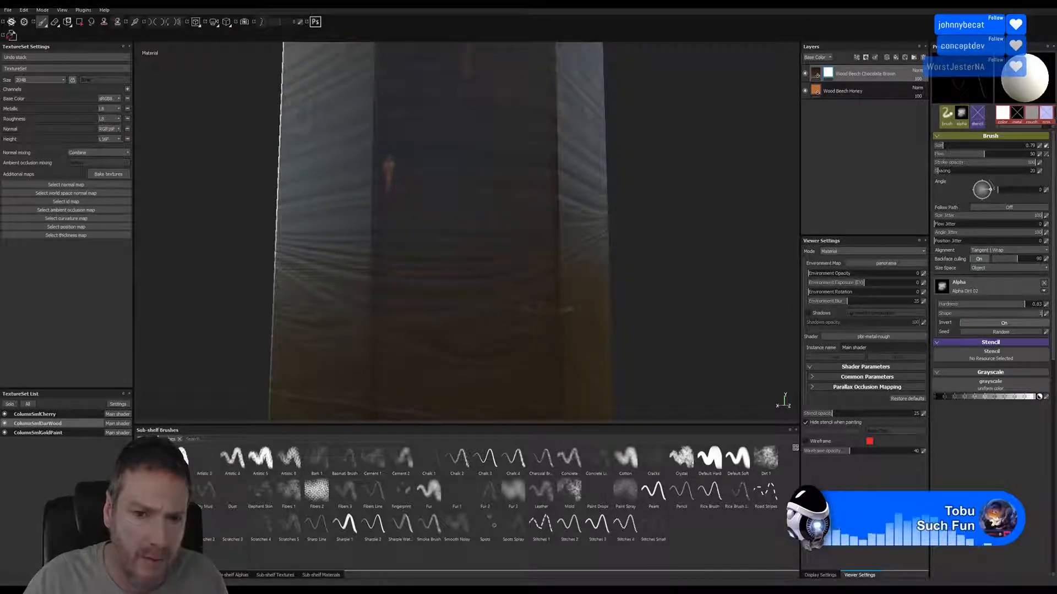
# - Paint the dark wood back over the remaining small chip along the lower shaft's corner edge
pyautogui.keyDown('alt'); pyautogui.moveTo(622, 259); pyautogui.dragTo(382, 248, button='right'); pyautogui.keyUp('alt')
pyautogui.keyDown('alt'); pyautogui.moveTo(491, 140); pyautogui.dragTo(472, 366, button='middle'); pyautogui.keyUp('alt')
pyautogui.keyDown('alt'); pyautogui.moveTo(501, 313); pyautogui.dragTo(519, 332, button='right'); pyautogui.keyUp('alt')
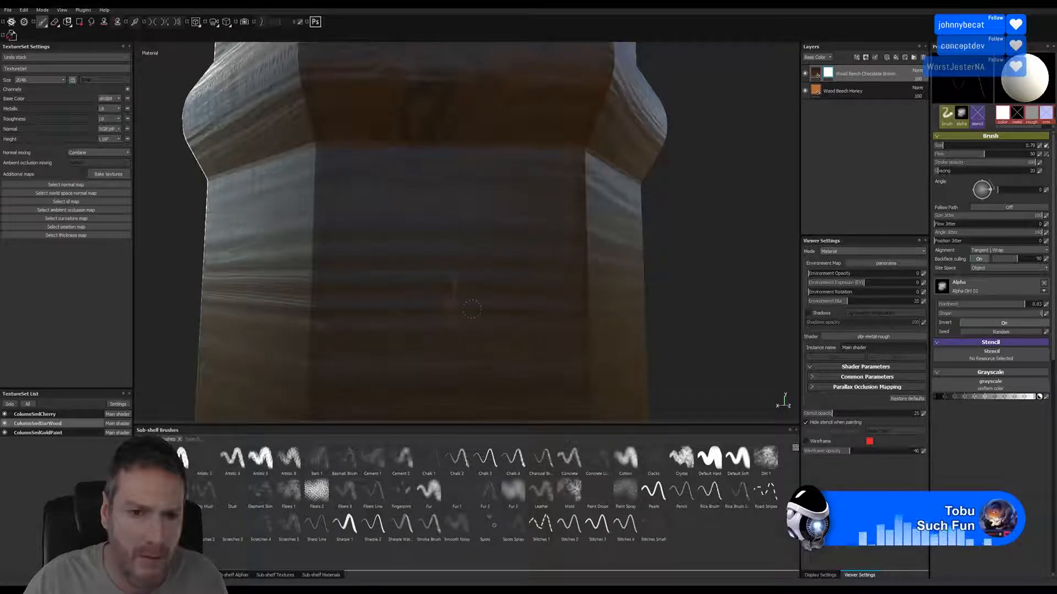
pyautogui.keyDown('alt'); pyautogui.moveTo(507, 306); pyautogui.dragTo(486, 304, button='right'); pyautogui.keyUp('alt')
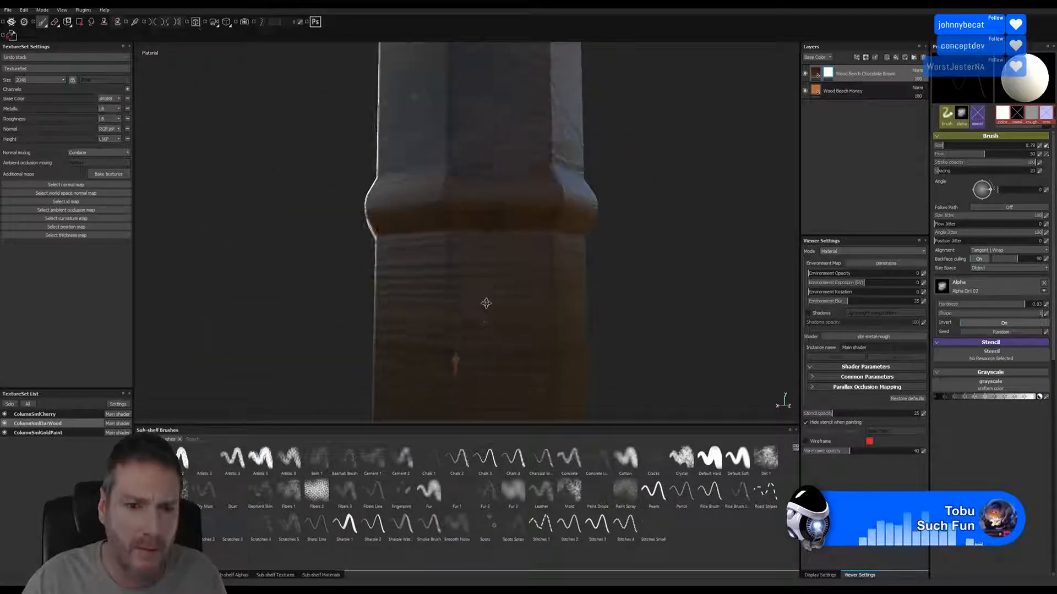
pyautogui.keyDown('alt'); pyautogui.moveTo(486, 303); pyautogui.dragTo(450, 283); pyautogui.keyUp('alt')
pyautogui.keyDown('alt'); pyautogui.moveTo(450, 283); pyautogui.dragTo(746, 267, button='right'); pyautogui.keyUp('alt')
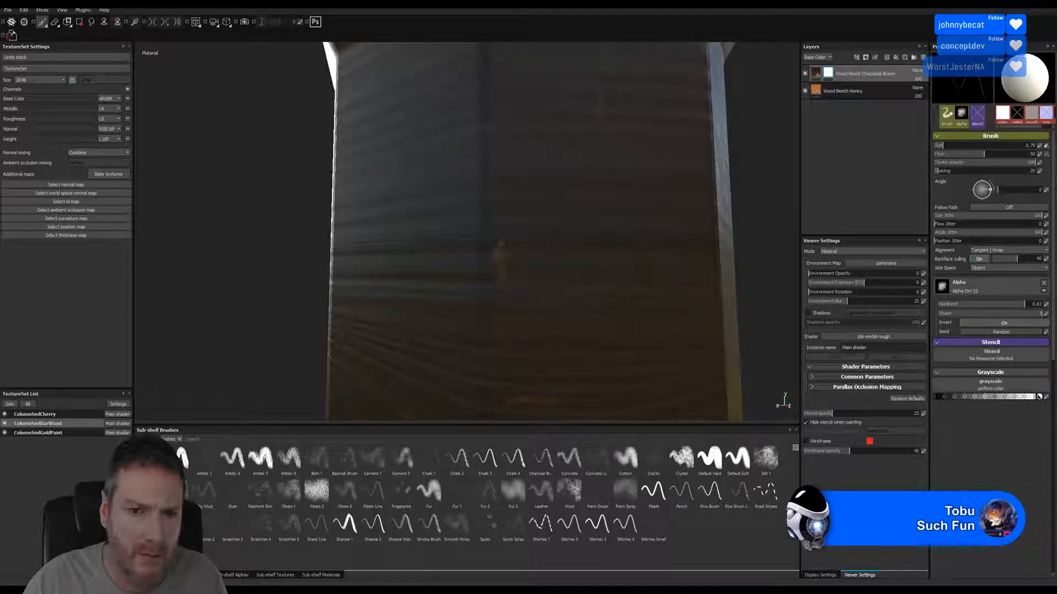
pyautogui.keyDown('alt'); pyautogui.moveTo(591, 260); pyautogui.dragTo(405, 273, button='right'); pyautogui.keyUp('alt')
# - Enlarge the mask brush and paint out the horizontal honey chips on the upper shaft section between the column head and ring moulding
pyautogui.keyDown('alt'); pyautogui.moveTo(553, 339); pyautogui.dragTo(527, 441, button='middle'); pyautogui.keyUp('alt')
pyautogui.keyDown('alt'); pyautogui.moveTo(483, 284); pyautogui.dragTo(509, 349, button='middle'); pyautogui.keyUp('alt')
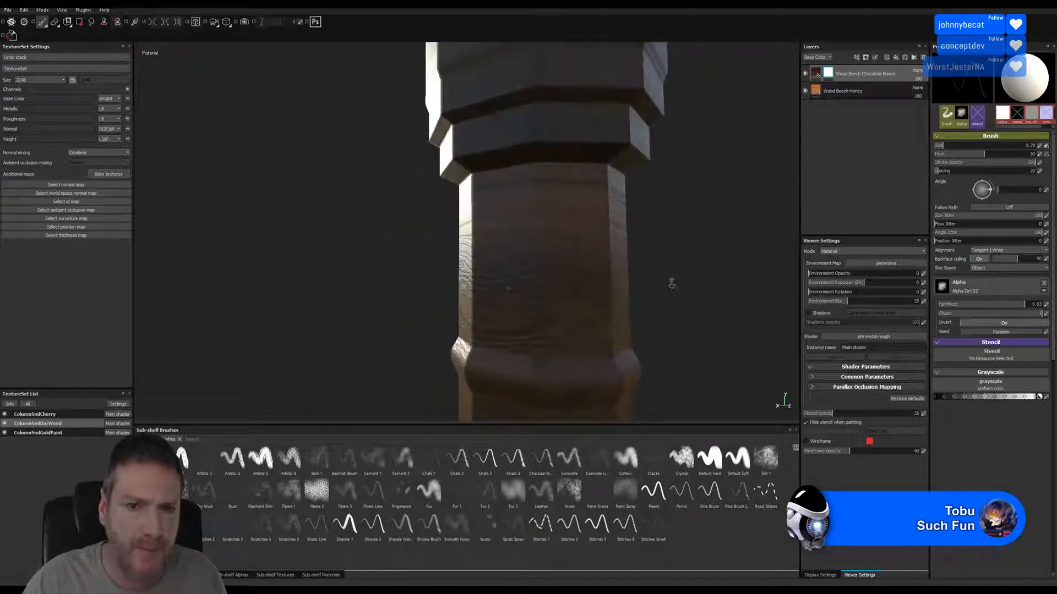
pyautogui.keyDown('alt'); pyautogui.moveTo(672, 284); pyautogui.dragTo(787, 288, button='right'); pyautogui.keyUp('alt')
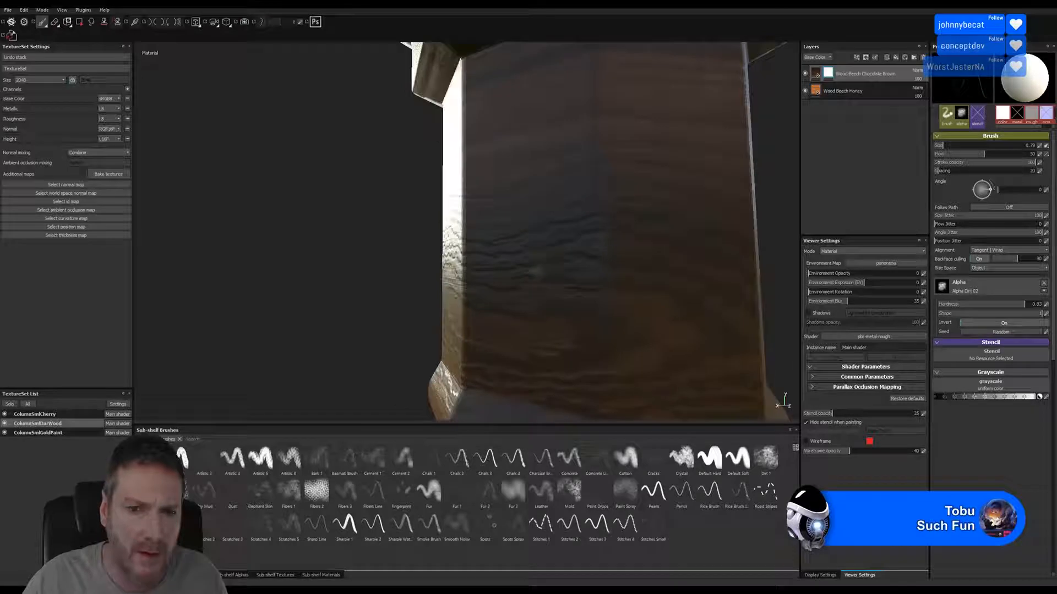
pyautogui.keyDown('alt'); pyautogui.moveTo(556, 295); pyautogui.dragTo(358, 271, button='right'); pyautogui.keyUp('alt')
pyautogui.keyDown('alt'); pyautogui.moveTo(596, 274); pyautogui.dragTo(554, 248); pyautogui.keyUp('alt')
pyautogui.keyDown('alt'); pyautogui.moveTo(611, 404); pyautogui.dragTo(535, 262, button='middle'); pyautogui.keyUp('alt')
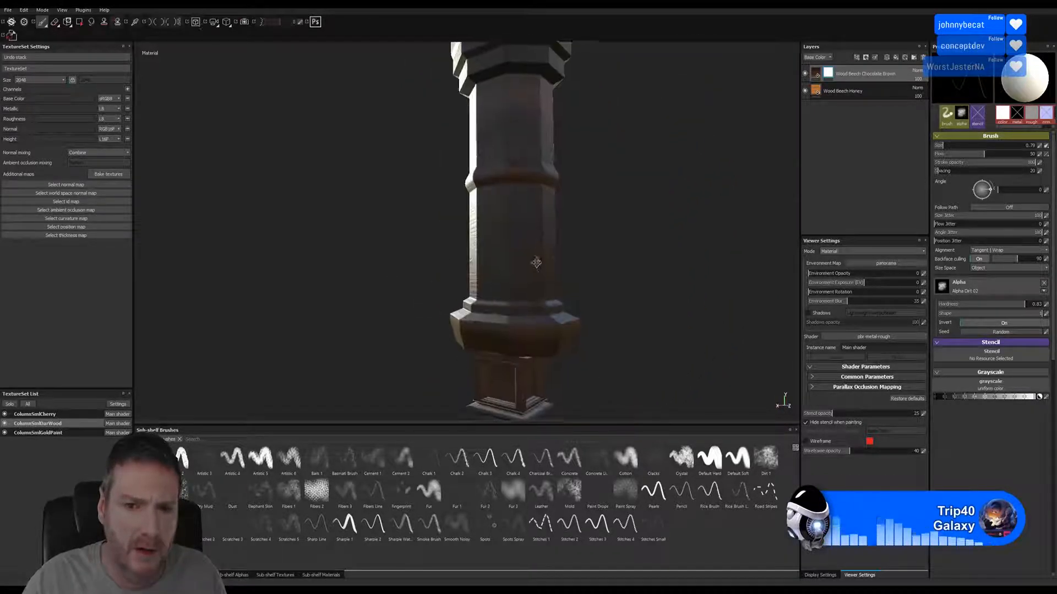
pyautogui.keyDown('alt'); pyautogui.moveTo(535, 262); pyautogui.dragTo(512, 258); pyautogui.keyUp('alt')
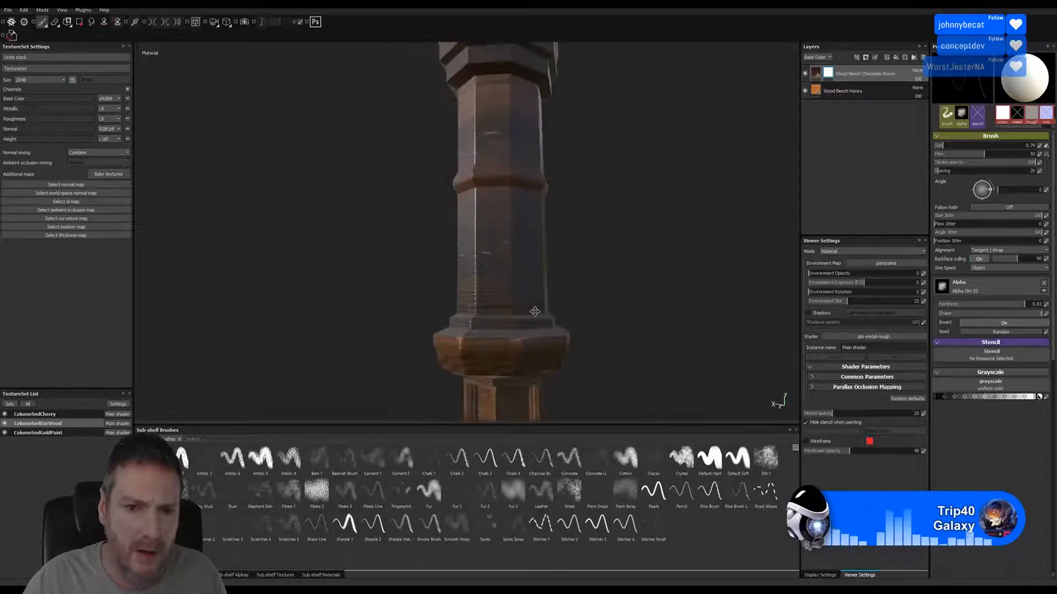
pyautogui.keyDown('alt'); pyautogui.moveTo(489, 230); pyautogui.dragTo(507, 283, button='middle'); pyautogui.keyUp('alt')
pyautogui.keyDown('alt'); pyautogui.moveTo(507, 283); pyautogui.dragTo(793, 205, button='right'); pyautogui.keyUp('alt')
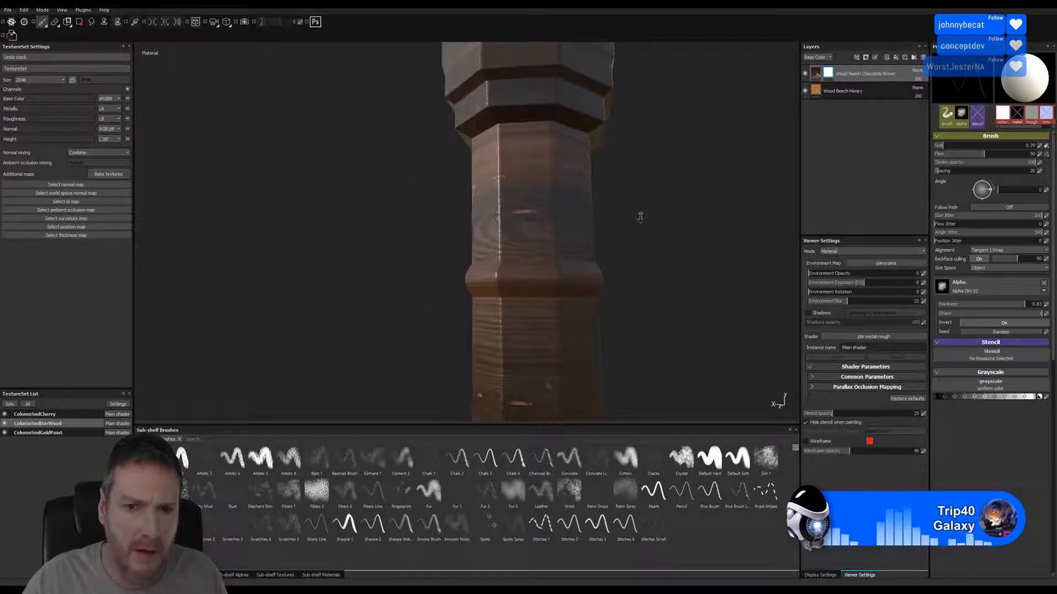
pyautogui.keyDown('alt'); pyautogui.moveTo(641, 218); pyautogui.dragTo(732, 212, button='right'); pyautogui.keyUp('alt')
pyautogui.keyDown('alt'); pyautogui.moveTo(512, 196); pyautogui.dragTo(714, 208, button='right'); pyautogui.keyUp('alt')
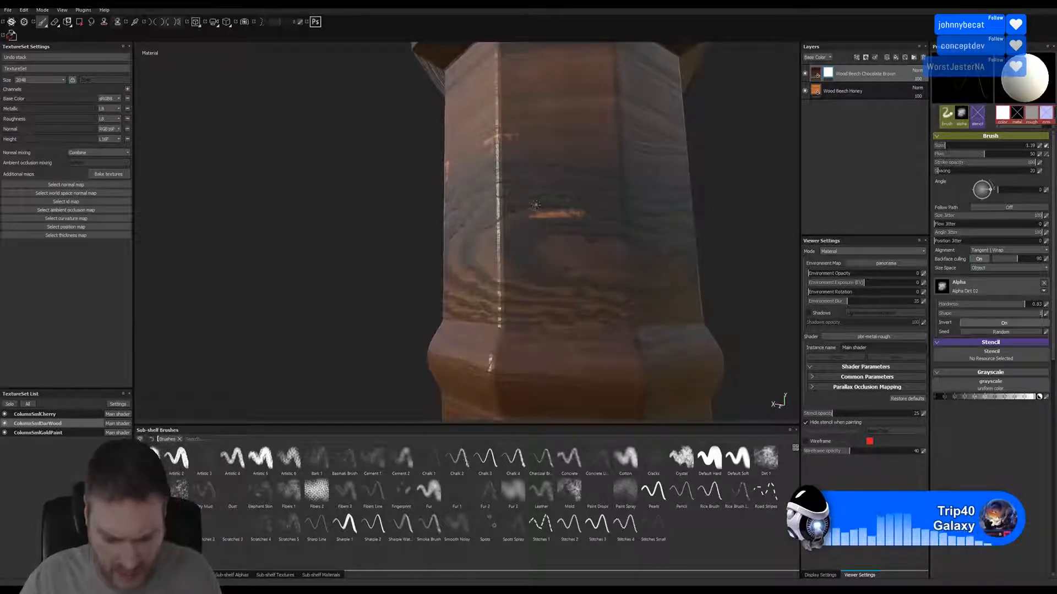
pyautogui.keyDown('ctrl'); pyautogui.moveTo(540, 217); pyautogui.dragTo(555, 217, button='right'); pyautogui.keyUp('ctrl')
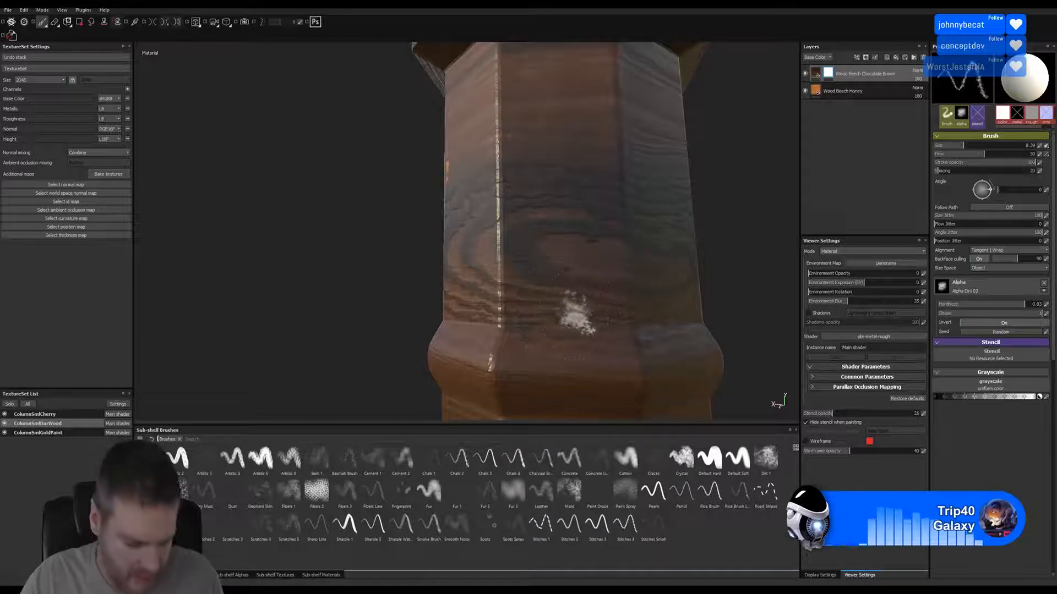
# - Paint out the stray honey chips near the lower end of the shaft section below the ring moulding
pyautogui.moveTo(566, 307)
pyautogui.keyDown('alt'); pyautogui.mouseDown(button='middle')
pyautogui.moveTo(597, 308)
pyautogui.moveTo(609, 236)
pyautogui.mouseUp(button='middle'); pyautogui.keyUp('alt')
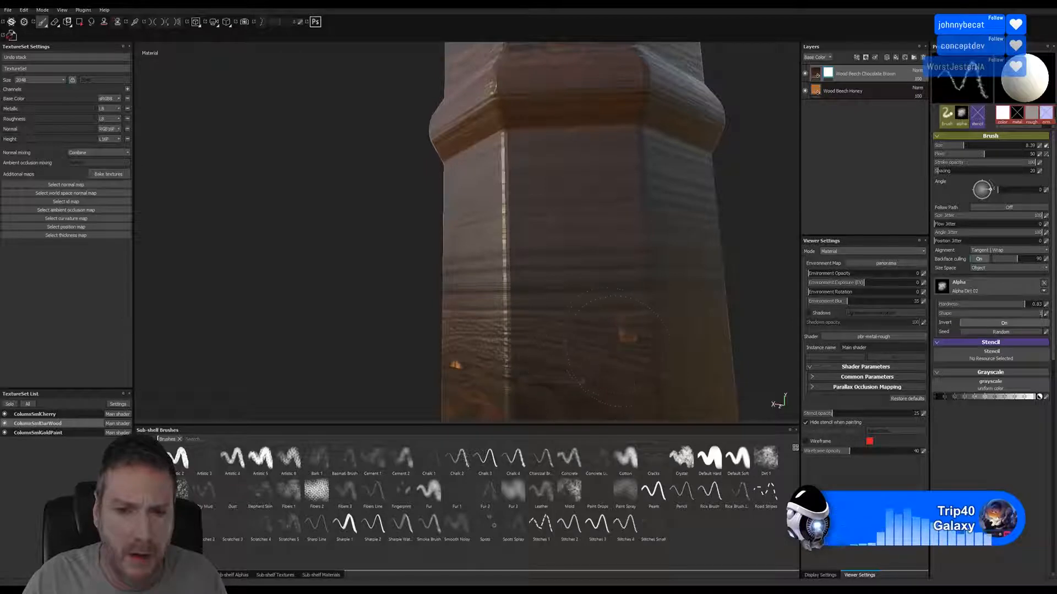
pyautogui.click(577, 380)
pyautogui.hotkey('ctrl', 'z')
pyautogui.click(538, 374)
pyautogui.hotkey('ctrl', 'z')
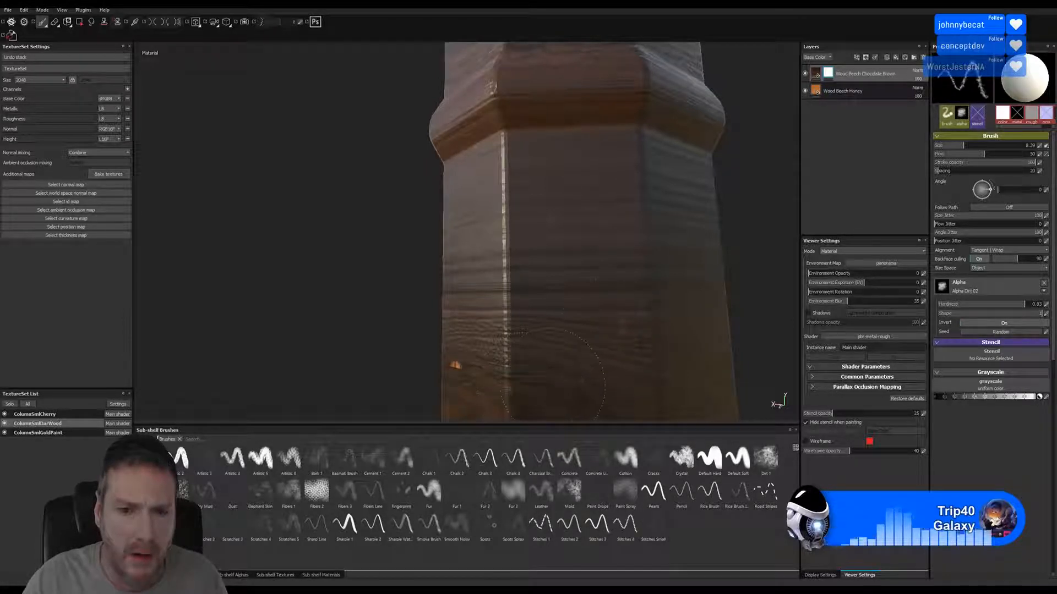
pyautogui.click(622, 355)
pyautogui.moveTo(569, 338)
pyautogui.keyDown('alt'); pyautogui.mouseDown()
pyautogui.moveTo(642, 342)
pyautogui.moveTo(613, 370)
pyautogui.moveTo(534, 346)
pyautogui.moveTo(495, 309)
pyautogui.mouseUp(); pyautogui.keyUp('alt')
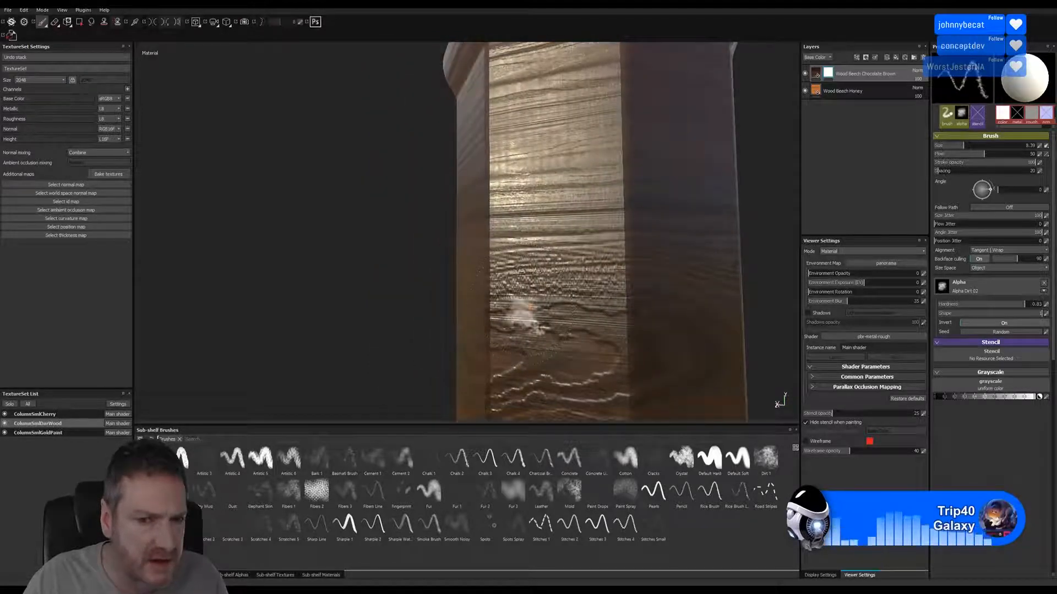
# - Set the mask brush back to black and paint a ragged honey chip down a vertical corner of the column head
pyautogui.keyDown('alt'); pyautogui.moveTo(479, 278); pyautogui.dragTo(357, 273, button='right'); pyautogui.keyUp('alt')
pyautogui.keyDown('alt'); pyautogui.moveTo(641, 222); pyautogui.dragTo(446, 219, button='right'); pyautogui.keyUp('alt')
pyautogui.keyDown('alt'); pyautogui.moveTo(549, 181); pyautogui.dragTo(523, 165, button='middle'); pyautogui.keyUp('alt')
pyautogui.keyDown('alt'); pyautogui.moveTo(595, 240); pyautogui.dragTo(400, 285, button='right'); pyautogui.keyUp('alt')
pyautogui.keyDown('alt'); pyautogui.moveTo(667, 293); pyautogui.dragTo(521, 183, button='middle'); pyautogui.keyUp('alt')
pyautogui.keyDown('alt'); pyautogui.moveTo(522, 184); pyautogui.dragTo(506, 297); pyautogui.keyUp('alt')
pyautogui.keyDown('alt'); pyautogui.moveTo(526, 198); pyautogui.dragTo(549, 369, button='middle'); pyautogui.keyUp('alt')
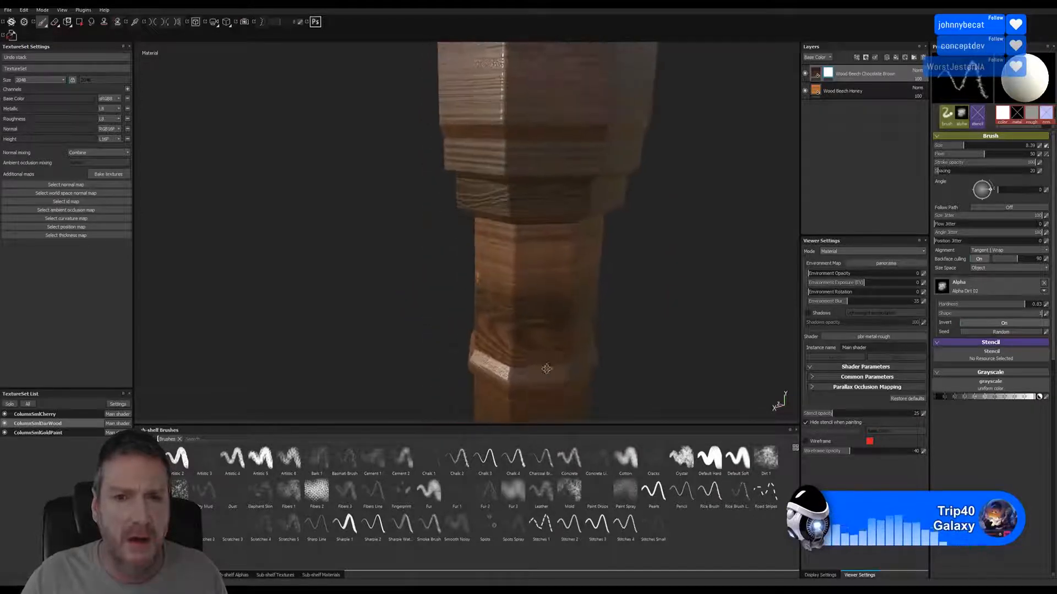
pyautogui.keyDown('alt'); pyautogui.moveTo(534, 220); pyautogui.dragTo(538, 290, button='middle'); pyautogui.keyUp('alt')
pyautogui.keyDown('alt'); pyautogui.moveTo(537, 290); pyautogui.dragTo(540, 215); pyautogui.keyUp('alt')
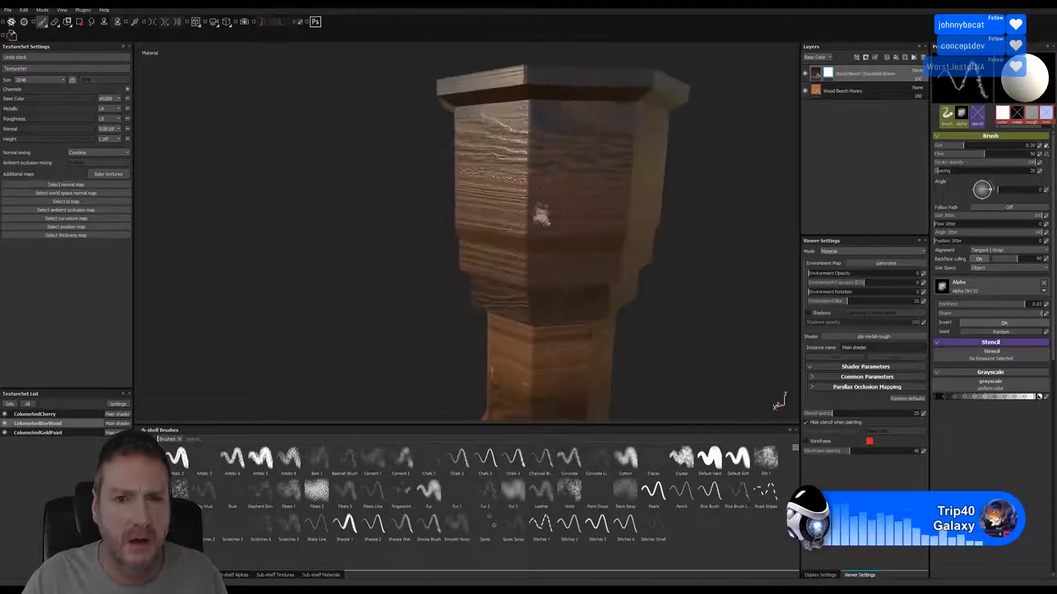
pyautogui.keyDown('alt'); pyautogui.moveTo(540, 215); pyautogui.dragTo(684, 194, button='right'); pyautogui.keyUp('alt')
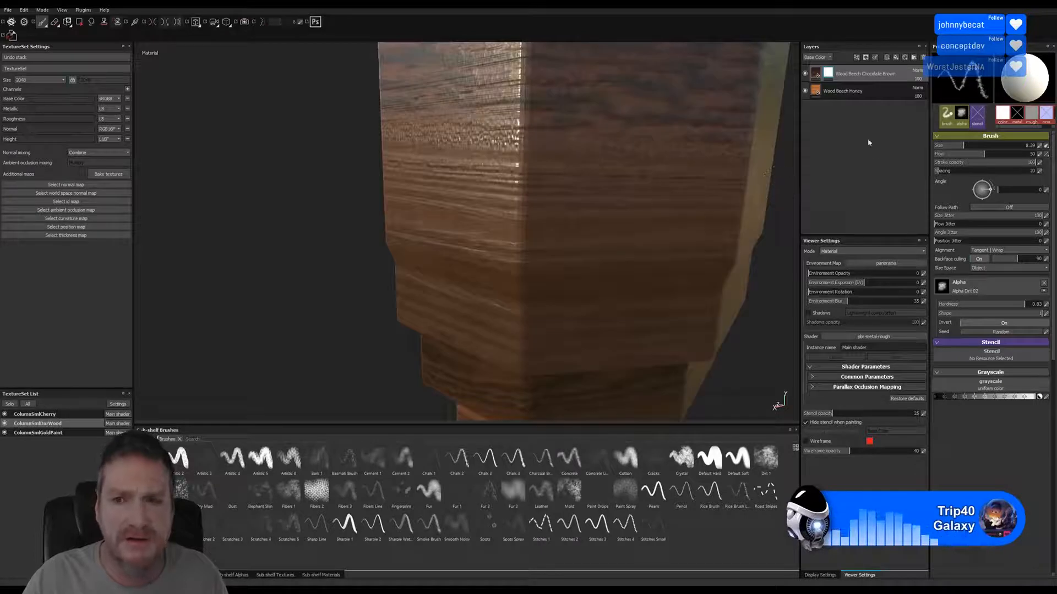
pyautogui.moveTo(946, 398); pyautogui.dragTo(925, 400)
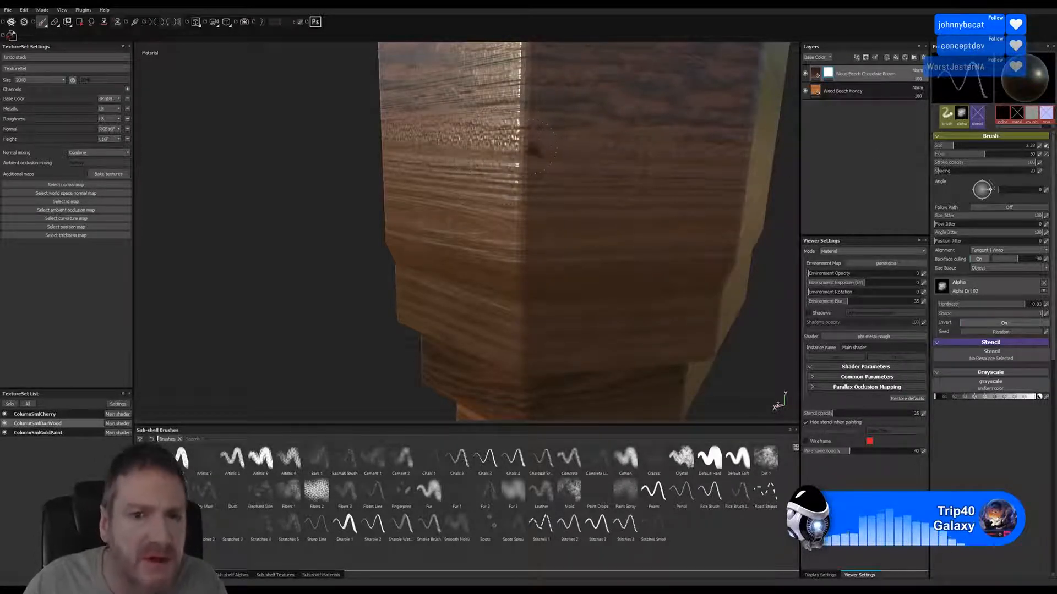
pyautogui.keyDown('alt'); pyautogui.moveTo(516, 195); pyautogui.dragTo(502, 169, button='right'); pyautogui.keyUp('alt')
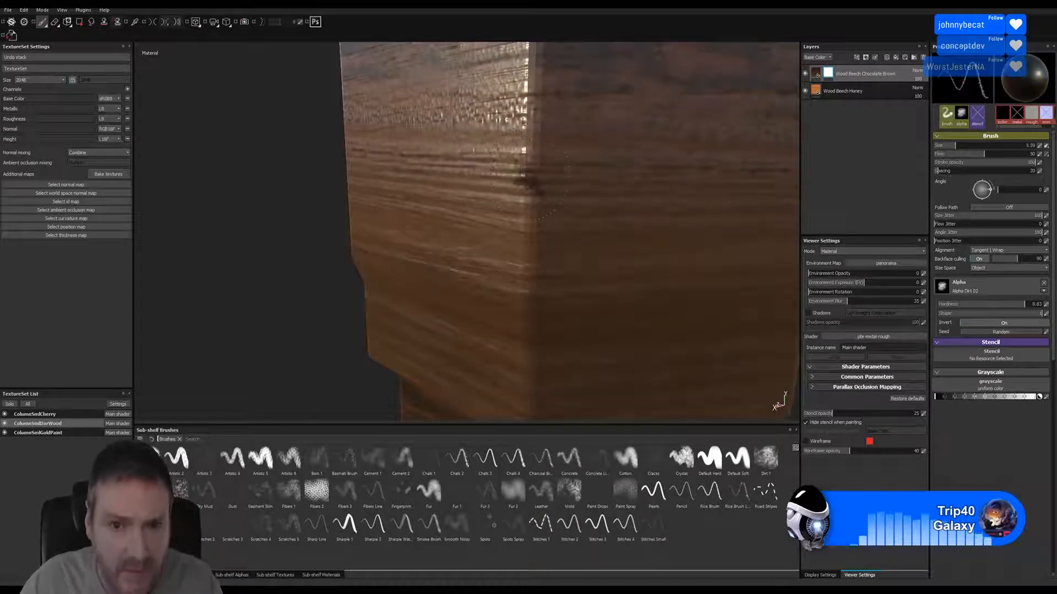
pyautogui.moveTo(531, 176)
pyautogui.mouseDown()
pyautogui.moveTo(520, 242)
pyautogui.moveTo(534, 259)
pyautogui.moveTo(542, 218)
pyautogui.moveTo(525, 118)
pyautogui.moveTo(522, 225)
pyautogui.mouseUp()
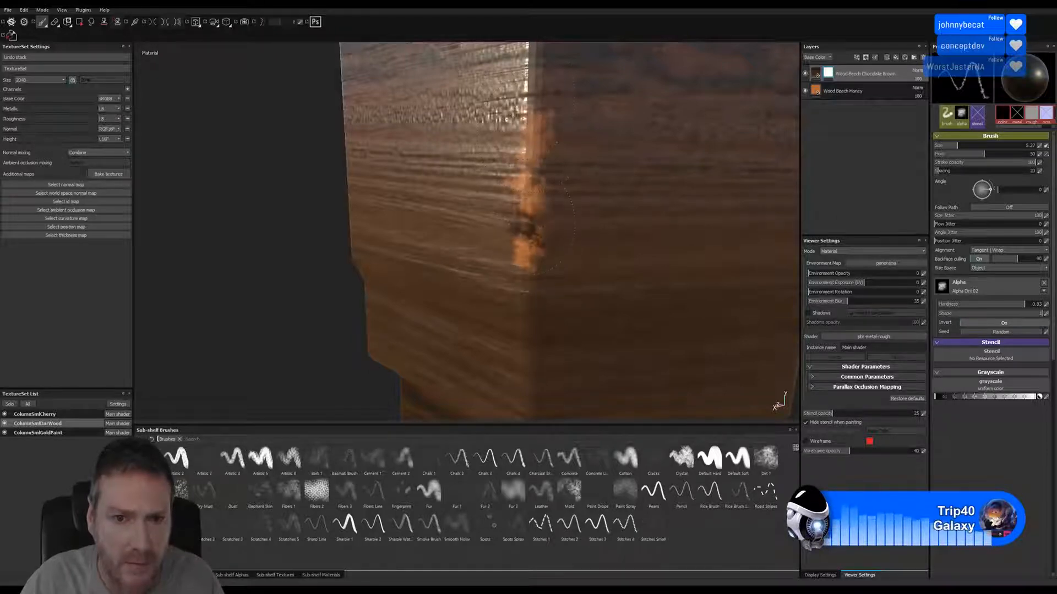
# - With a smaller brush, paint a chip along the column head's lower moulding edge, spreading around the next corner
pyautogui.keyDown('alt'); pyautogui.moveTo(570, 220); pyautogui.dragTo(540, 249, button='right'); pyautogui.keyUp('alt')
pyautogui.keyDown('alt'); pyautogui.moveTo(540, 249); pyautogui.dragTo(385, 250); pyautogui.keyUp('alt')
pyautogui.keyDown('alt'); pyautogui.moveTo(555, 288); pyautogui.dragTo(471, 278, button='middle'); pyautogui.keyUp('alt')
pyautogui.keyDown('alt'); pyautogui.moveTo(471, 278); pyautogui.dragTo(450, 259); pyautogui.keyUp('alt')
pyautogui.keyDown('alt'); pyautogui.moveTo(450, 259); pyautogui.dragTo(520, 287, button='right'); pyautogui.keyUp('alt')
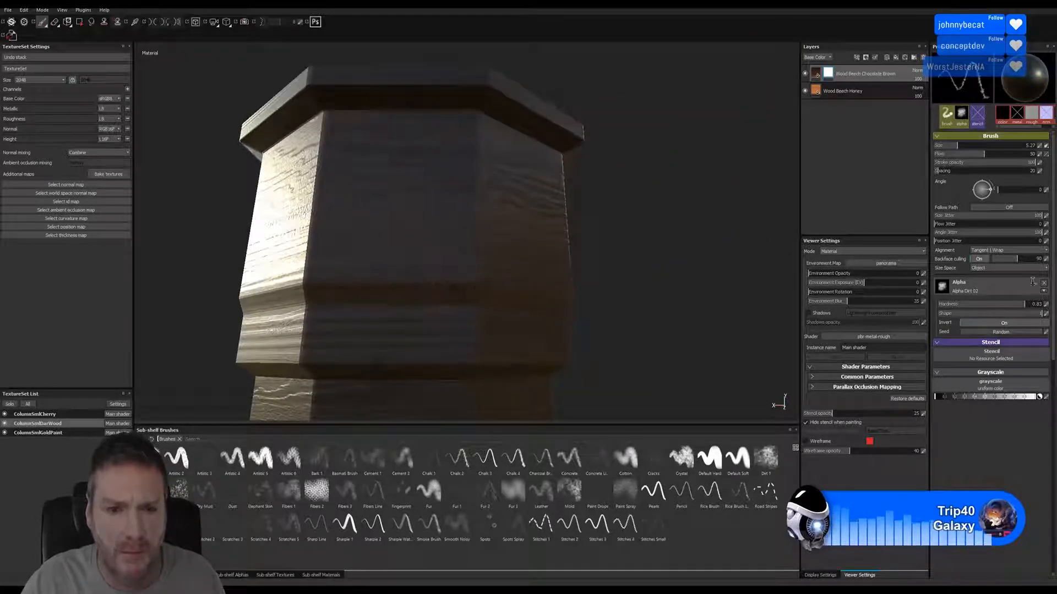
pyautogui.keyDown('alt'); pyautogui.moveTo(1032, 281); pyautogui.dragTo(1046, 283, button='right'); pyautogui.keyUp('alt')
pyautogui.press('[')
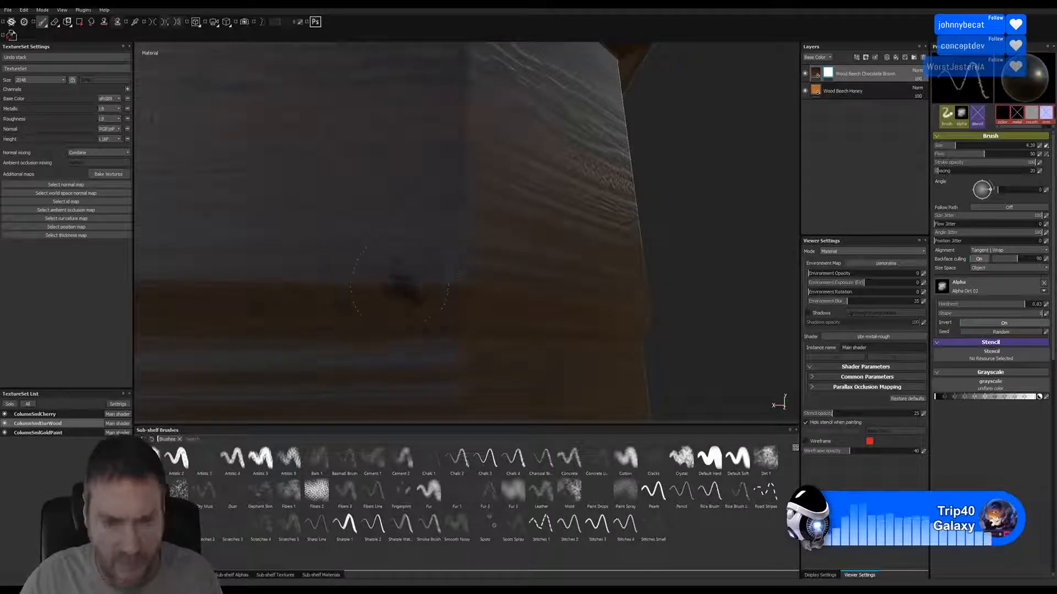
pyautogui.moveTo(399, 283)
pyautogui.mouseDown()
pyautogui.moveTo(440, 292)
pyautogui.moveTo(467, 289)
pyautogui.moveTo(470, 278)
pyautogui.mouseUp()
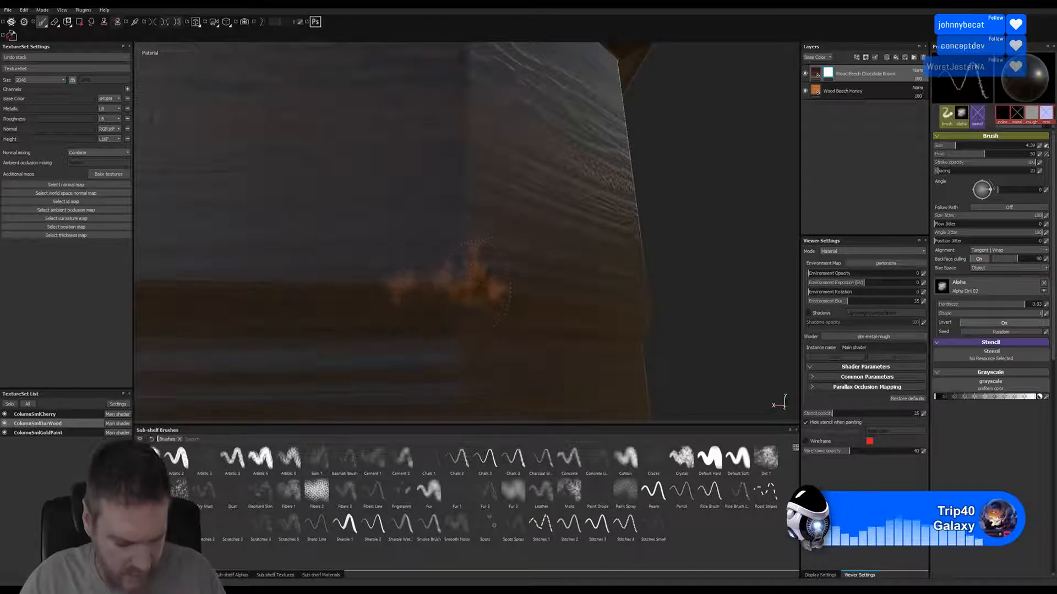
# - Examine the painted wear along the column, from the head down to the square base block and back over the shaft
pyautogui.moveTo(478, 272)
pyautogui.keyDown('alt'); pyautogui.mouseDown(button='right')
pyautogui.moveTo(376, 267)
pyautogui.moveTo(380, 258)
pyautogui.mouseUp(button='right'); pyautogui.keyUp('alt')
pyautogui.keyDown('alt'); pyautogui.moveTo(519, 252); pyautogui.dragTo(242, 248, button='right'); pyautogui.keyUp('alt')
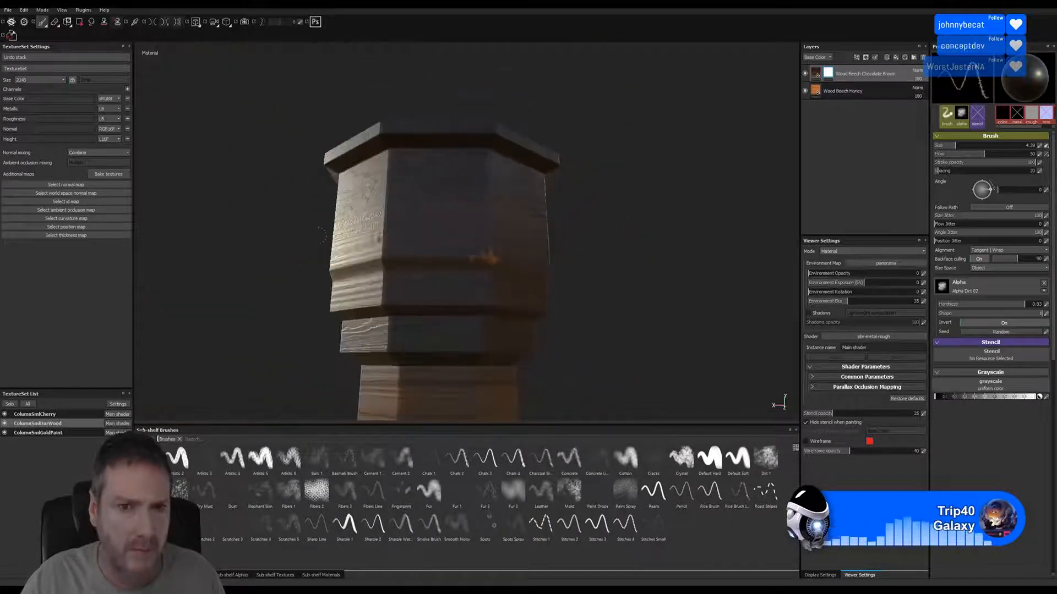
pyautogui.moveTo(467, 352)
pyautogui.keyDown('alt'); pyautogui.mouseDown(button='middle')
pyautogui.moveTo(551, 286)
pyautogui.moveTo(554, 230)
pyautogui.moveTo(537, 168)
pyautogui.mouseUp(button='middle'); pyautogui.keyUp('alt')
pyautogui.keyDown('alt'); pyautogui.moveTo(536, 167); pyautogui.dragTo(605, 220); pyautogui.keyUp('alt')
pyautogui.keyDown('alt'); pyautogui.moveTo(539, 249); pyautogui.dragTo(550, 33, button='middle'); pyautogui.keyUp('alt')
pyautogui.keyDown('alt'); pyautogui.moveTo(506, 247); pyautogui.dragTo(552, 261); pyautogui.keyUp('alt')
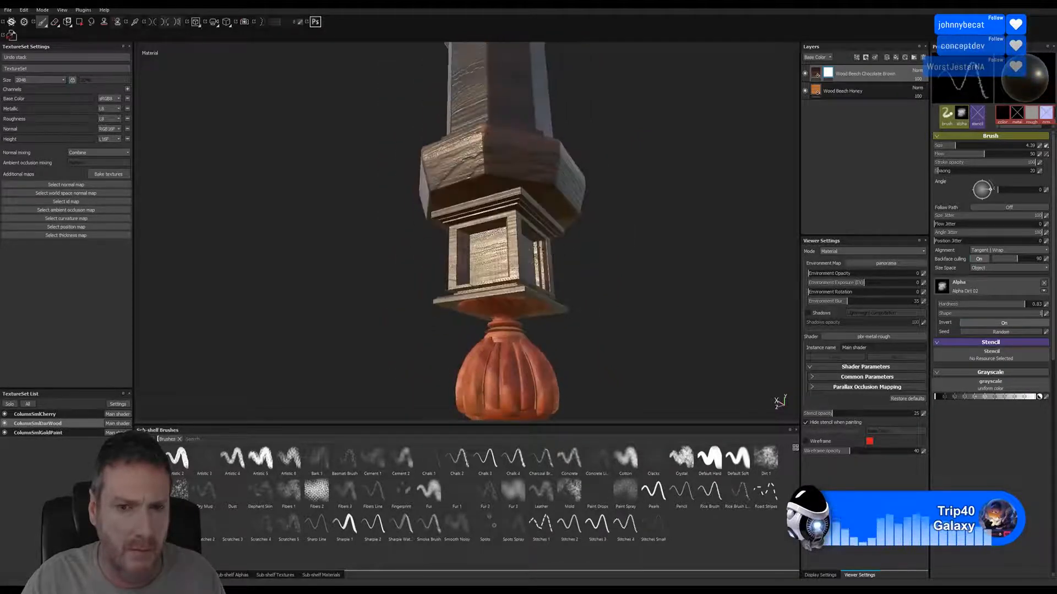
pyautogui.keyDown('alt'); pyautogui.moveTo(538, 252); pyautogui.dragTo(693, 264, button='right'); pyautogui.keyUp('alt')
pyautogui.keyDown('alt'); pyautogui.moveTo(503, 238); pyautogui.dragTo(604, 237); pyautogui.keyUp('alt')
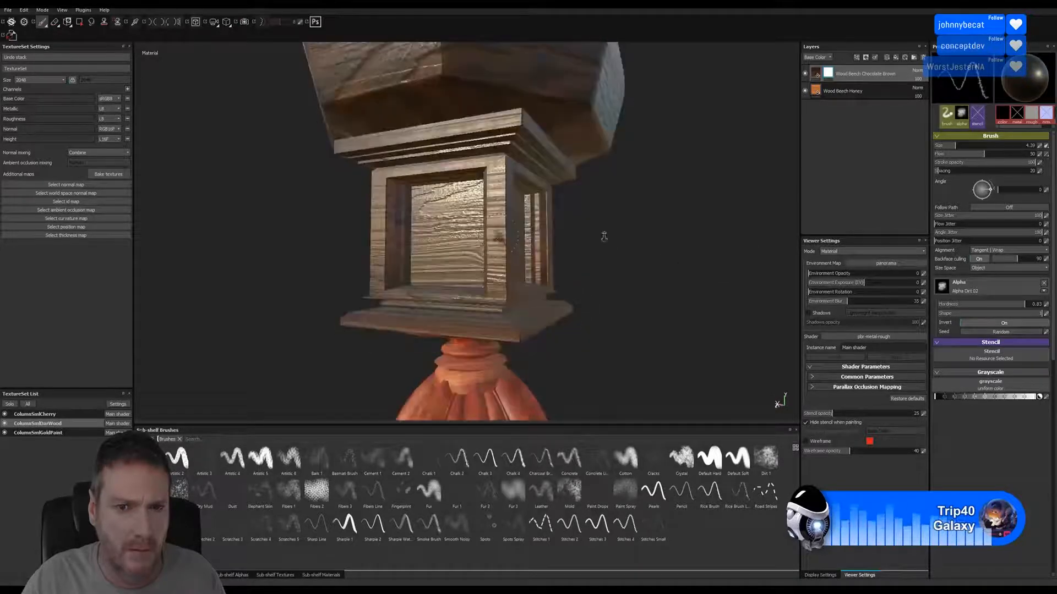
pyautogui.keyDown('alt'); pyautogui.moveTo(604, 237); pyautogui.dragTo(688, 242, button='right'); pyautogui.keyUp('alt')
pyautogui.moveTo(600, 259)
pyautogui.keyDown('alt'); pyautogui.mouseDown()
pyautogui.moveTo(497, 235)
pyautogui.moveTo(597, 250)
pyautogui.mouseUp(); pyautogui.keyUp('alt')
pyautogui.keyDown('alt'); pyautogui.moveTo(597, 251); pyautogui.dragTo(316, 275, button='right'); pyautogui.keyUp('alt')
pyautogui.keyDown('alt'); pyautogui.moveTo(683, 181); pyautogui.dragTo(407, 205, button='right'); pyautogui.keyUp('alt')
pyautogui.keyDown('alt'); pyautogui.moveTo(542, 209); pyautogui.dragTo(482, 281); pyautogui.keyUp('alt')
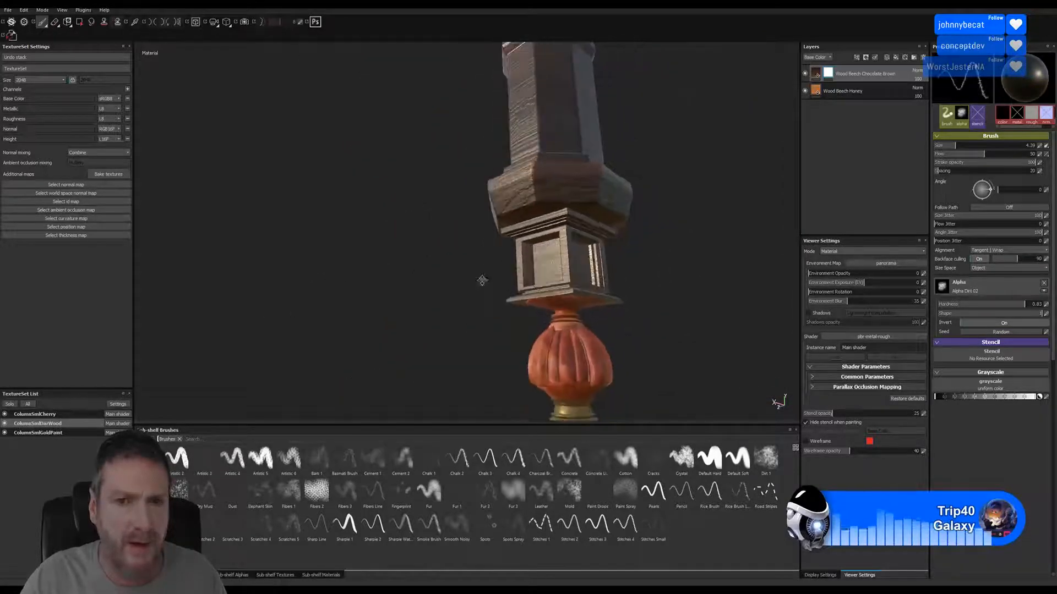
pyautogui.keyDown('alt'); pyautogui.moveTo(602, 99); pyautogui.dragTo(540, 207, button='middle'); pyautogui.keyUp('alt')
pyautogui.keyDown('alt'); pyautogui.moveTo(540, 208); pyautogui.dragTo(507, 168, button='right'); pyautogui.keyUp('alt')
pyautogui.keyDown('alt'); pyautogui.moveTo(508, 168); pyautogui.dragTo(509, 184); pyautogui.keyUp('alt')
pyautogui.keyDown('alt'); pyautogui.moveTo(509, 324); pyautogui.dragTo(482, 332); pyautogui.keyUp('alt')
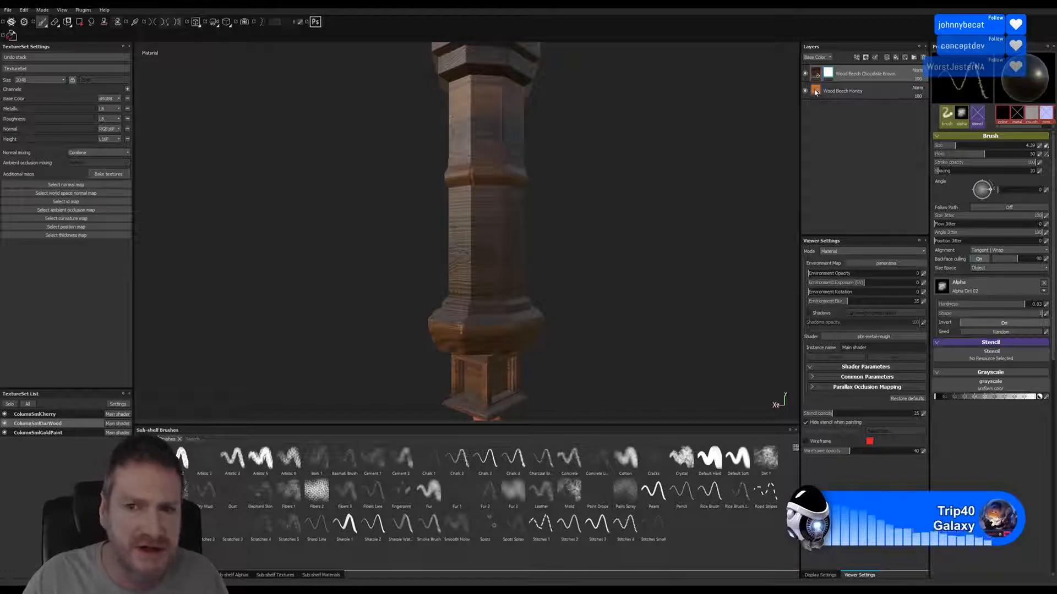
# - Darken the Wood Color of the Wood Beech Honey layer to a value of 0.460 and check the flared base's chips
pyautogui.click(835, 93)
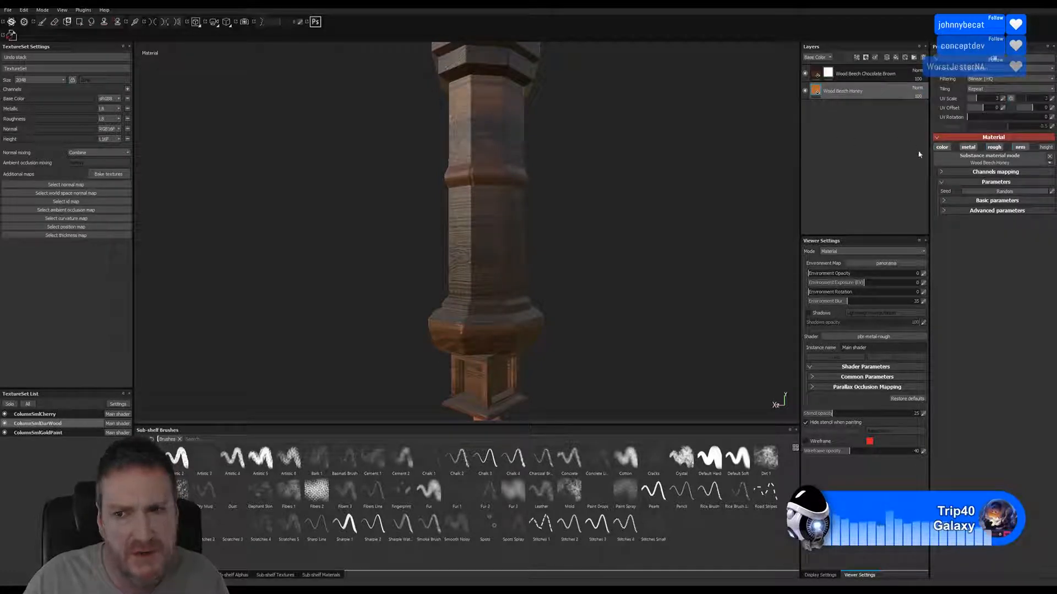
pyautogui.click(944, 211)
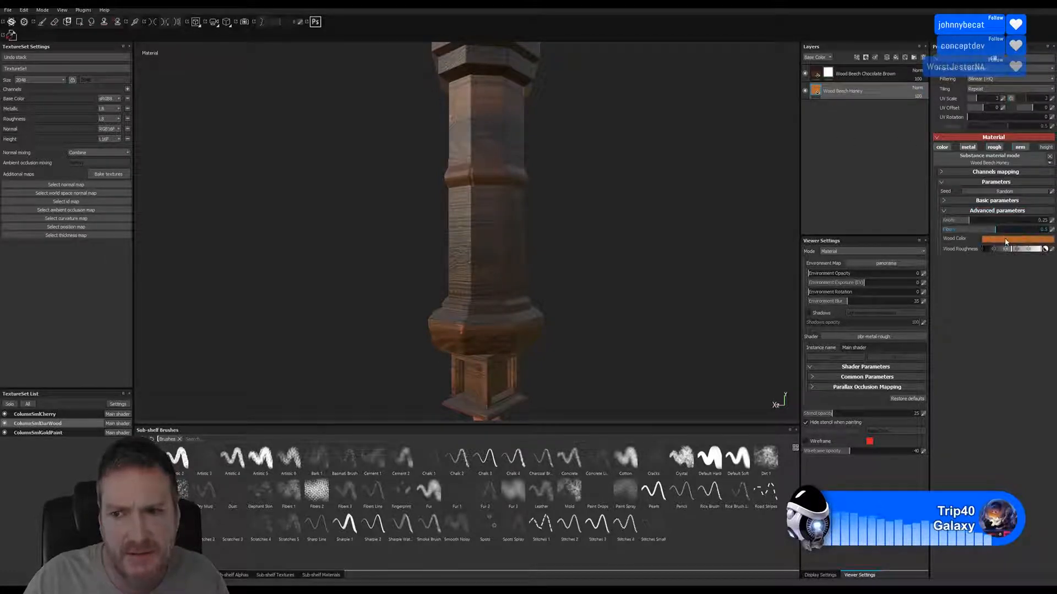
pyautogui.click(1006, 242)
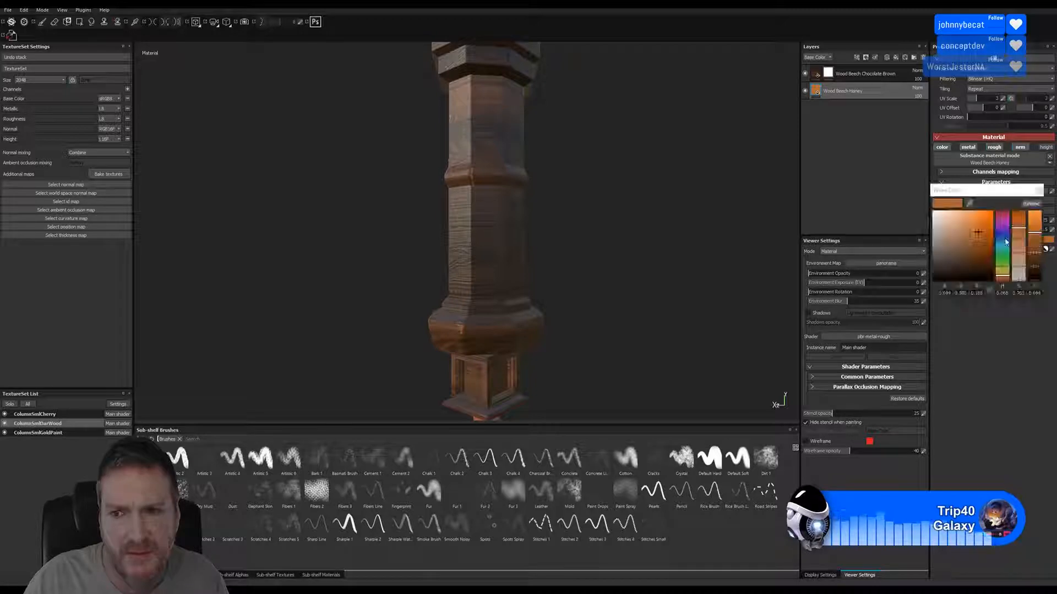
pyautogui.click(1034, 252)
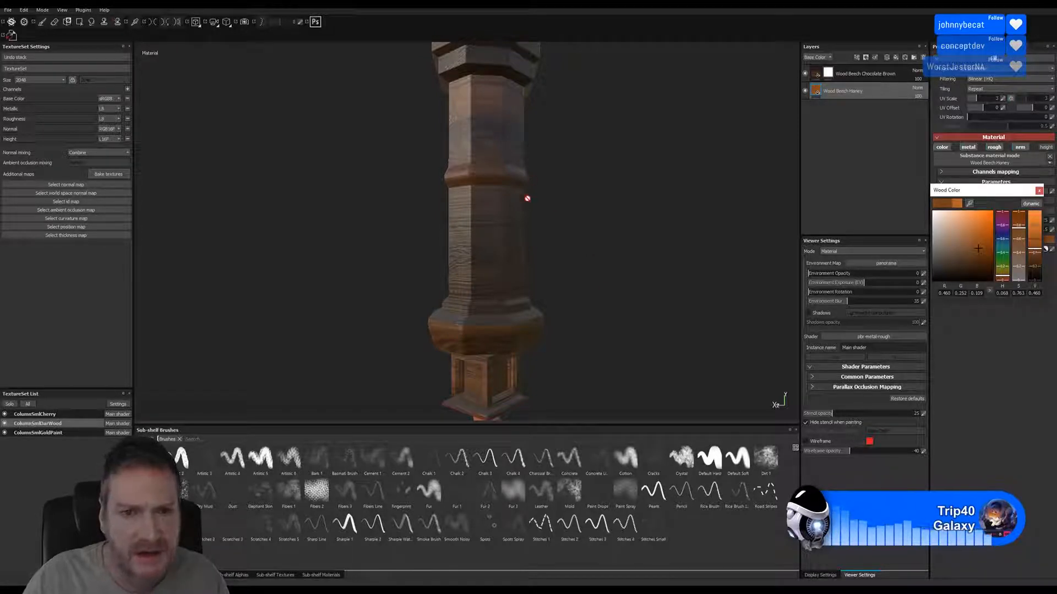
pyautogui.keyDown('alt'); pyautogui.moveTo(454, 287); pyautogui.dragTo(537, 264, button='right'); pyautogui.keyUp('alt')
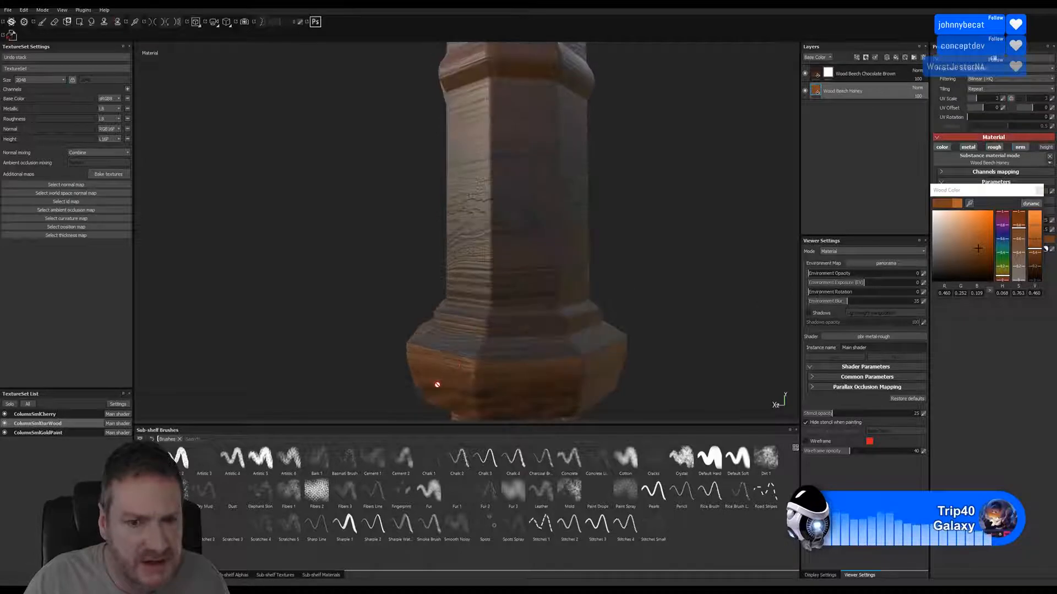
pyautogui.keyDown('alt'); pyautogui.moveTo(437, 385); pyautogui.dragTo(760, 350, button='right'); pyautogui.keyUp('alt')
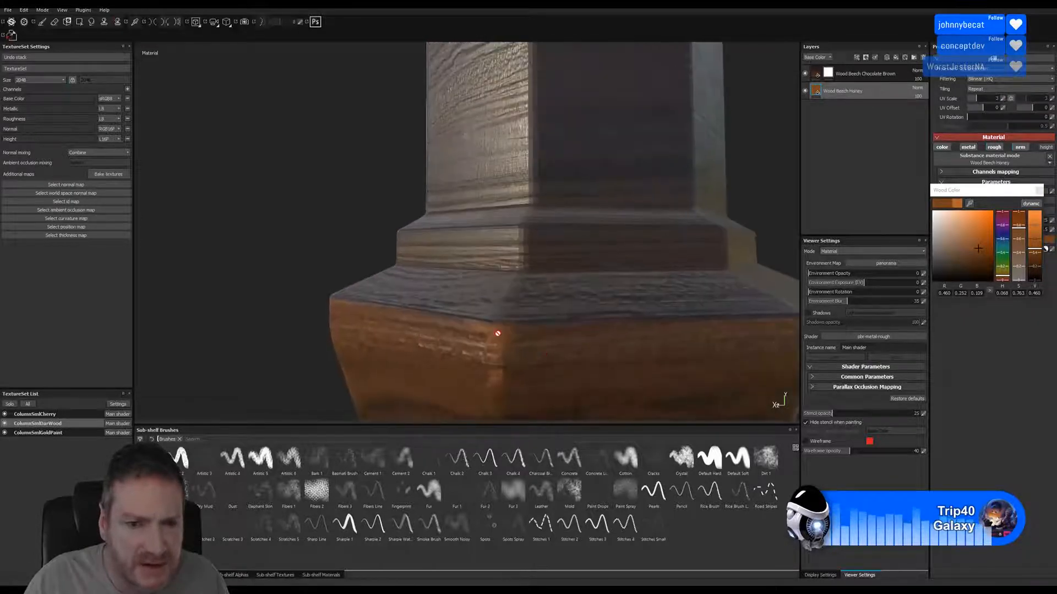
# - Duplicate the Wood Beech Chocolate Brown layer together with its mask
pyautogui.keyDown('alt'); pyautogui.moveTo(299, 324); pyautogui.dragTo(242, 324, button='right'); pyautogui.keyUp('alt')
pyautogui.keyDown('alt'); pyautogui.moveTo(666, 269); pyautogui.dragTo(568, 222, button='right'); pyautogui.keyUp('alt')
pyautogui.keyDown('alt'); pyautogui.moveTo(616, 202); pyautogui.dragTo(528, 262, button='middle'); pyautogui.keyUp('alt')
pyautogui.keyDown('alt'); pyautogui.moveTo(528, 262); pyautogui.dragTo(396, 222, button='right'); pyautogui.keyUp('alt')
pyautogui.keyDown('alt'); pyautogui.moveTo(545, 210); pyautogui.dragTo(520, 207, button='right'); pyautogui.keyUp('alt')
pyautogui.keyDown('alt'); pyautogui.moveTo(516, 209); pyautogui.dragTo(509, 252, button='middle'); pyautogui.keyUp('alt')
pyautogui.keyDown('alt'); pyautogui.moveTo(510, 252); pyautogui.dragTo(457, 242, button='right'); pyautogui.keyUp('alt')
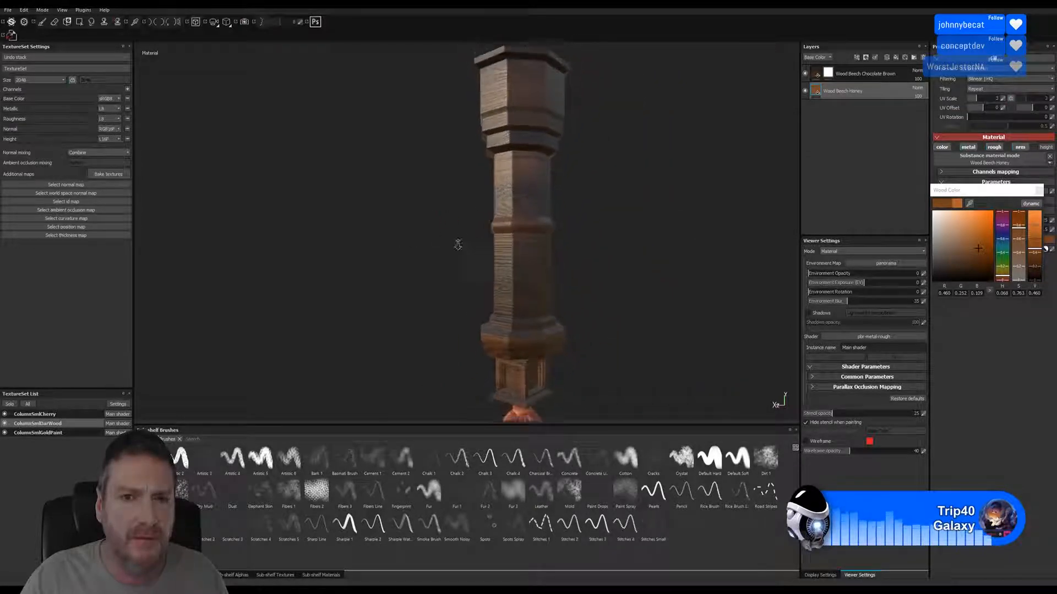
pyautogui.click(815, 76)
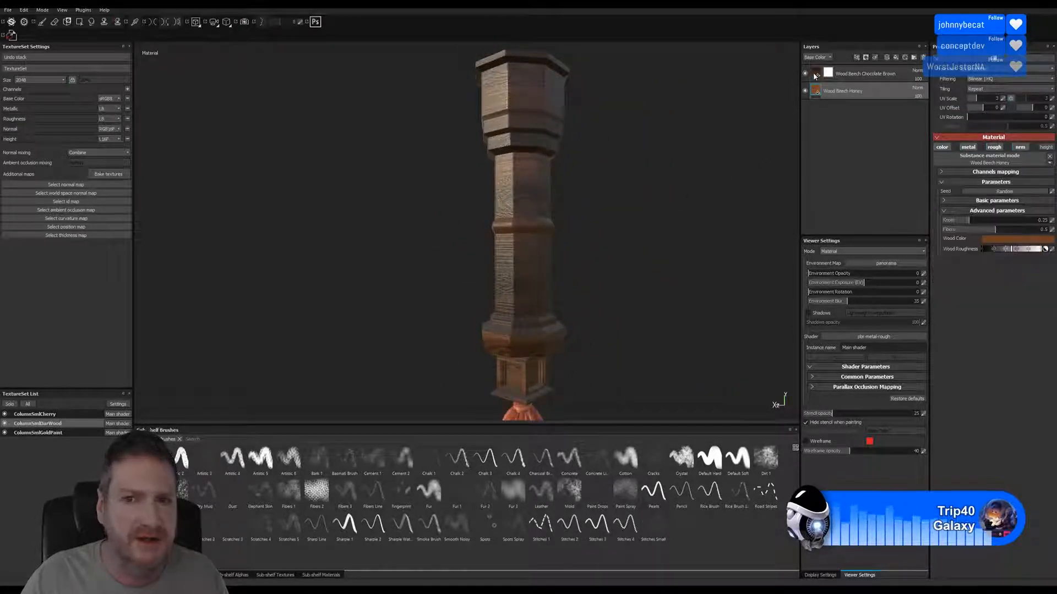
pyautogui.click(815, 76)
pyautogui.rightClick(815, 76)
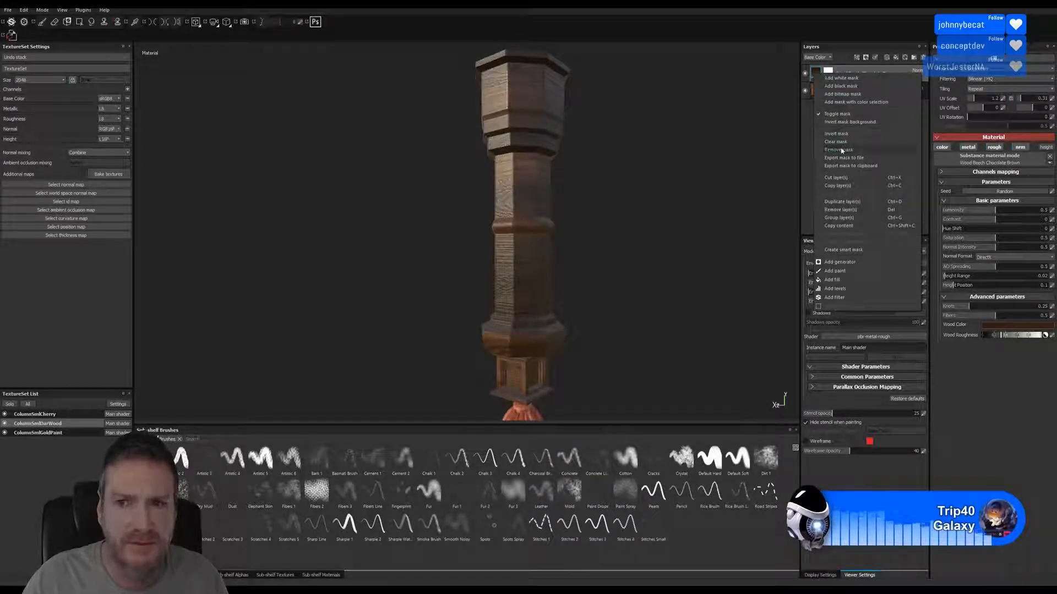
pyautogui.click(844, 202)
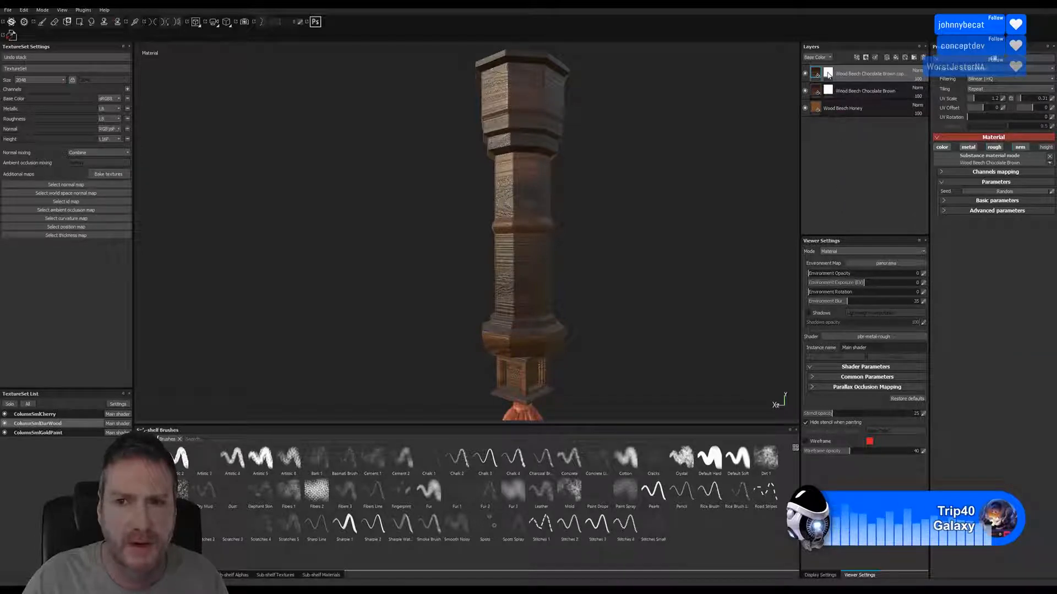
# - Clear the mask on the copied Wood Beech Chocolate Brown layer
pyautogui.click(828, 74)
pyautogui.rightClick(828, 74)
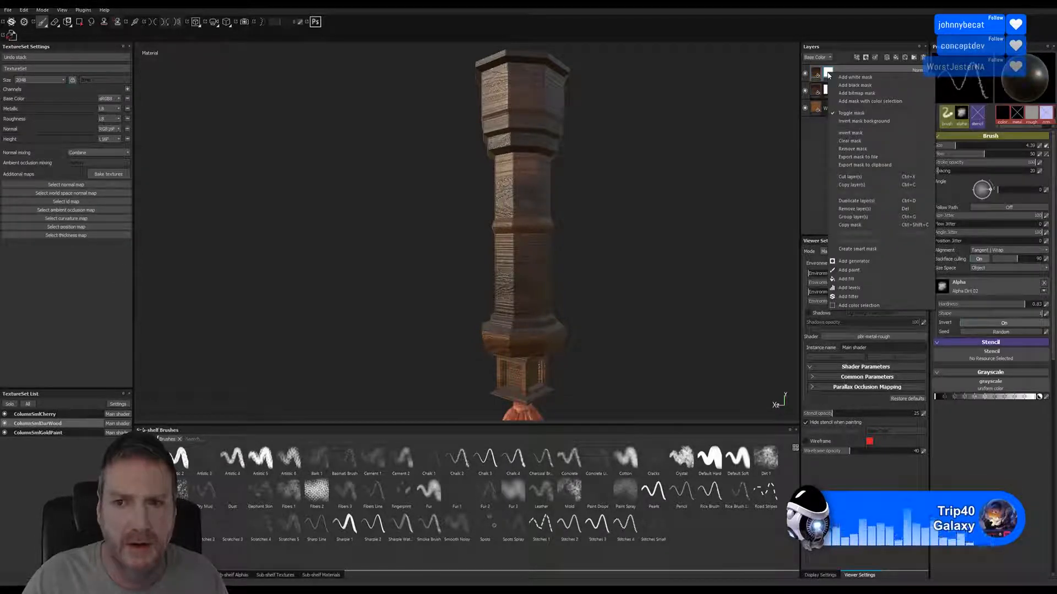
pyautogui.click(853, 142)
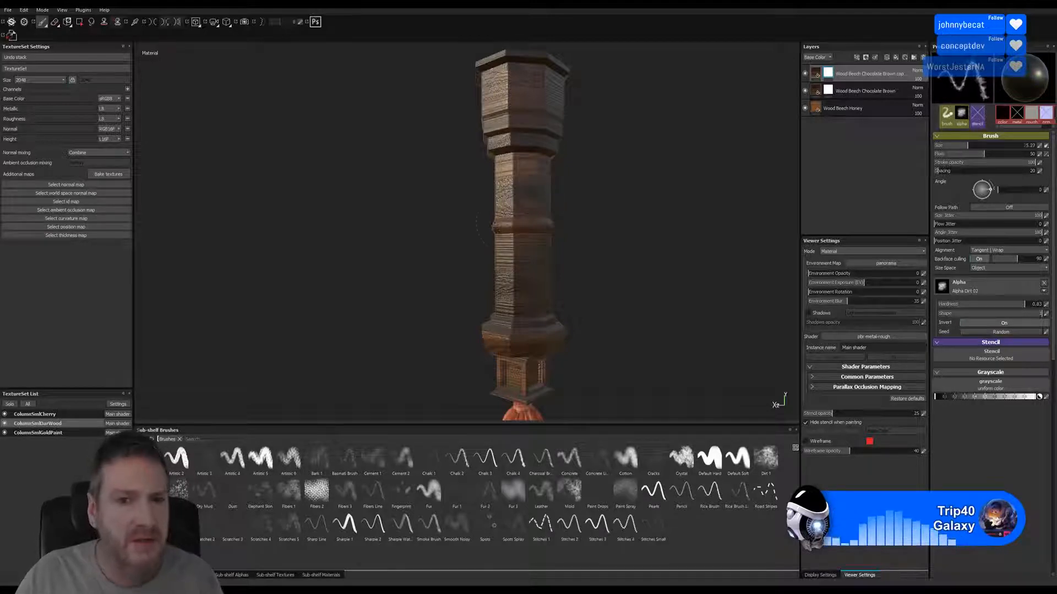
# - Enlarge the dirt brush and paint mottled patches on the upper column in the copied chocolate brown layer's mask
pyautogui.keyDown('ctrl'); pyautogui.moveTo(506, 231); pyautogui.dragTo(644, 232, button='right'); pyautogui.keyUp('ctrl')
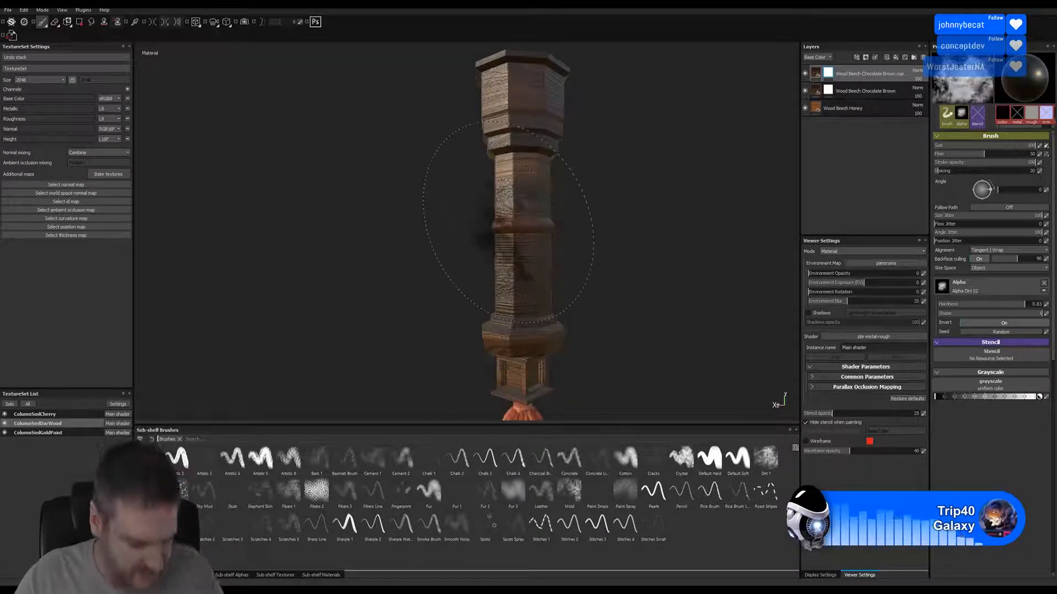
pyautogui.keyDown('alt'); pyautogui.moveTo(589, 164); pyautogui.dragTo(722, 194, button='right'); pyautogui.keyUp('alt')
pyautogui.keyDown('alt'); pyautogui.moveTo(596, 165); pyautogui.dragTo(588, 300, button='middle'); pyautogui.keyUp('alt')
pyautogui.moveTo(586, 261)
pyautogui.keyDown('alt'); pyautogui.mouseDown()
pyautogui.moveTo(629, 220)
pyautogui.moveTo(627, 205)
pyautogui.mouseUp(); pyautogui.keyUp('alt')
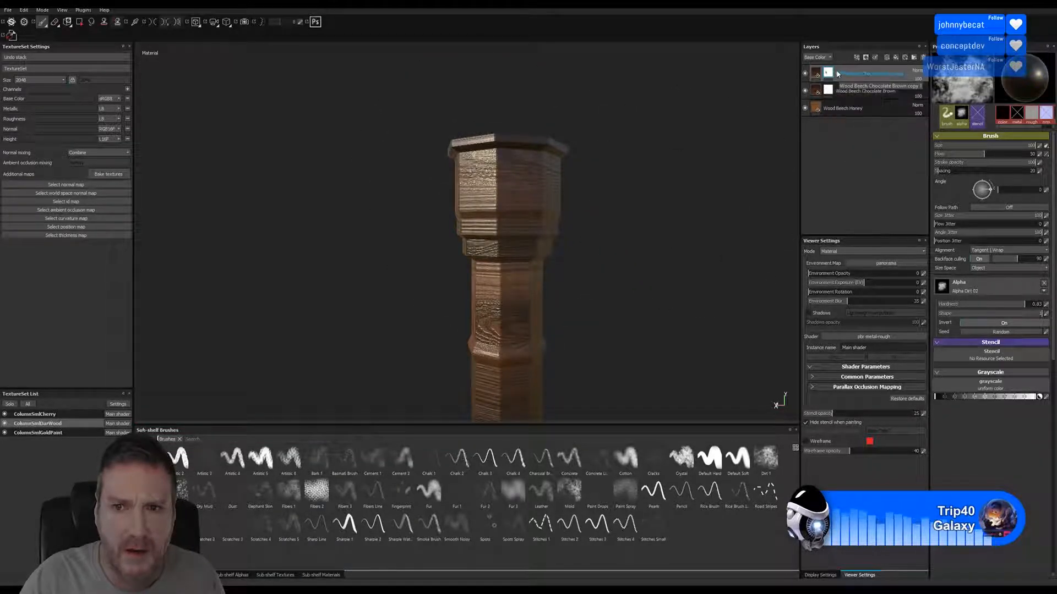
pyautogui.moveTo(672, 219)
pyautogui.keyDown('alt'); pyautogui.mouseDown(button='right')
pyautogui.moveTo(697, 229)
pyautogui.moveTo(601, 229)
pyautogui.mouseUp(button='right'); pyautogui.keyUp('alt')
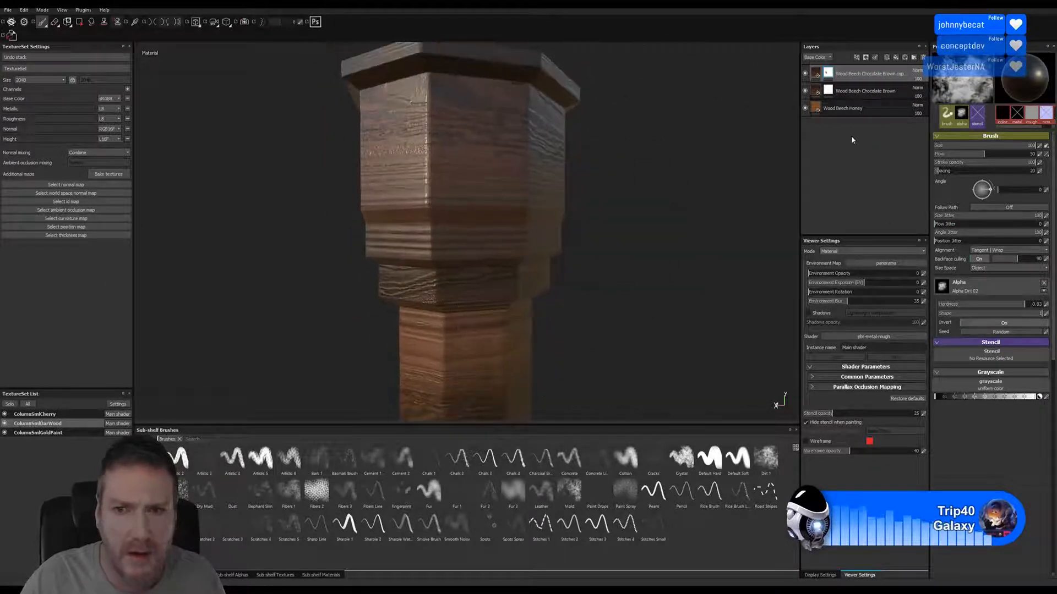
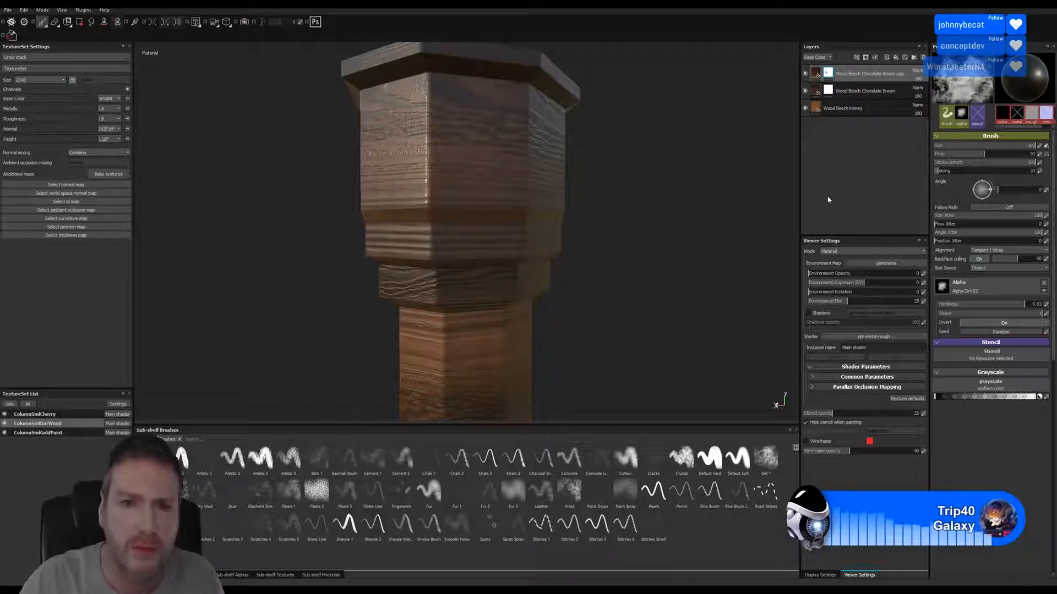
# - Duplicate the Wood Beech Honey layer and place the copy between the two Wood Beech Chocolate Brown layers
pyautogui.click(840, 112)
pyautogui.rightClick(839, 111)
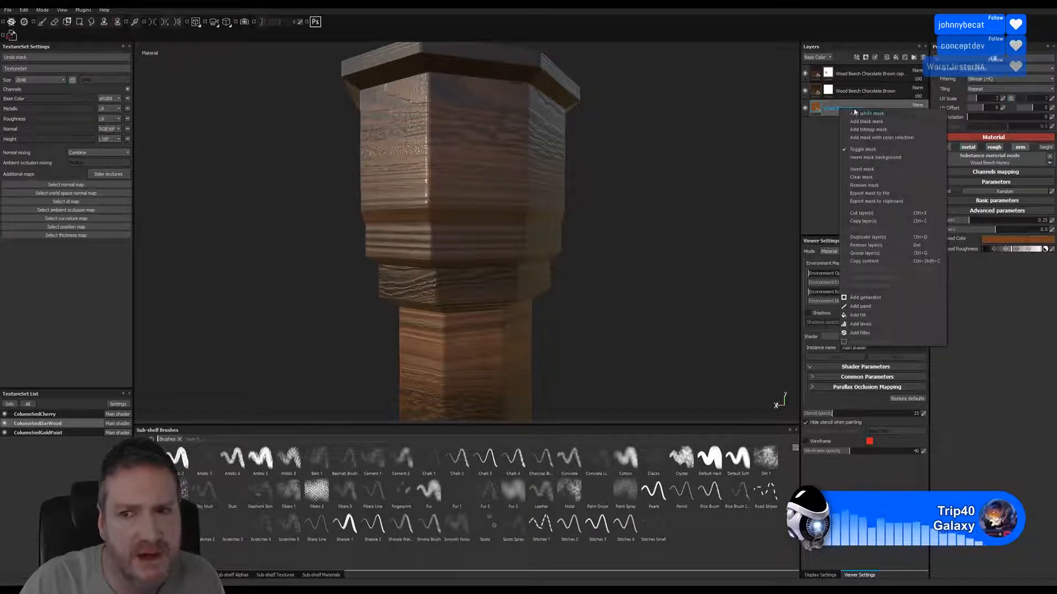
pyautogui.click(879, 242)
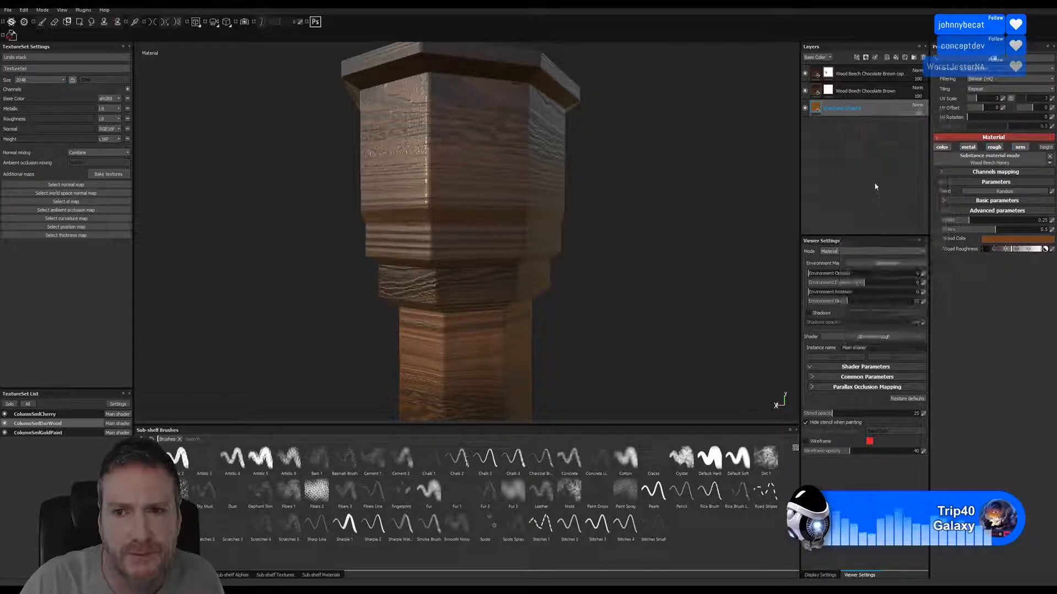
pyautogui.moveTo(841, 108); pyautogui.dragTo(850, 99)
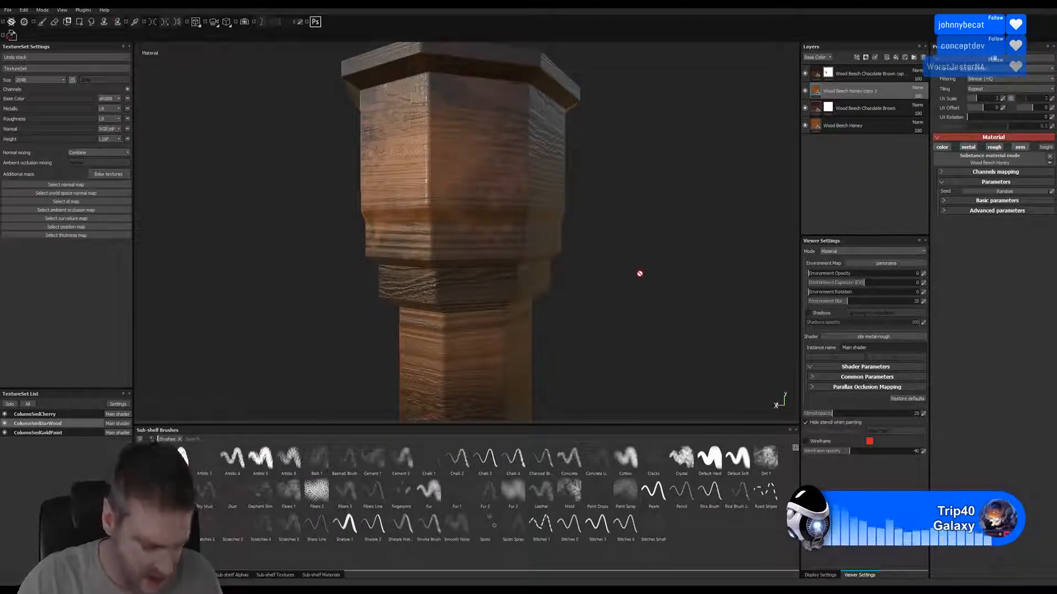
# - Examine how the honey and chocolate brown wood blend along the column from its top to the lower ornament
pyautogui.keyDown('alt'); pyautogui.moveTo(618, 262); pyautogui.dragTo(517, 170); pyautogui.keyUp('alt')
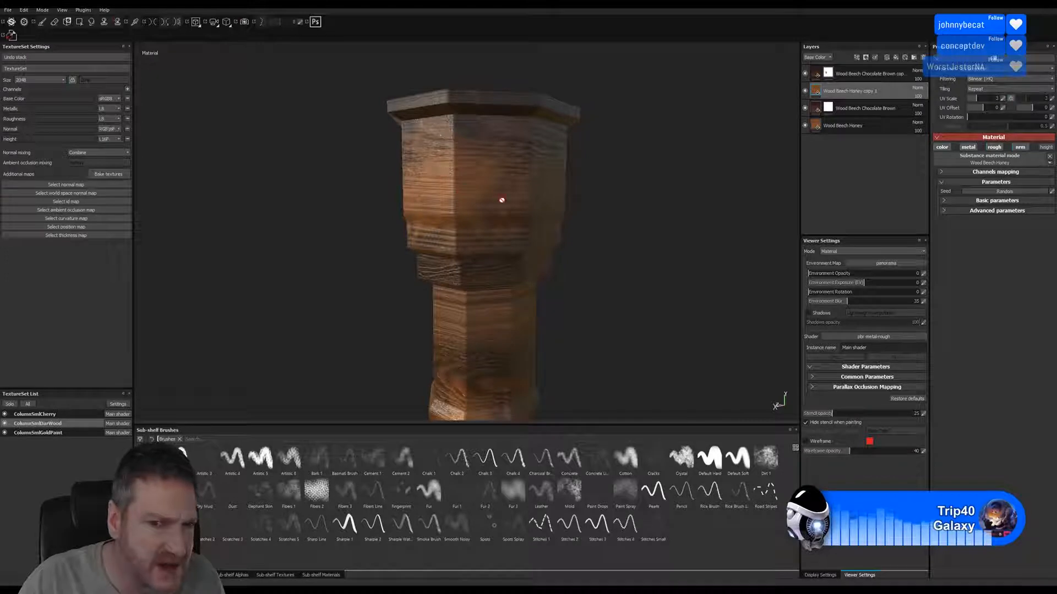
pyautogui.keyDown('alt'); pyautogui.moveTo(599, 255); pyautogui.dragTo(618, 307); pyautogui.keyUp('alt')
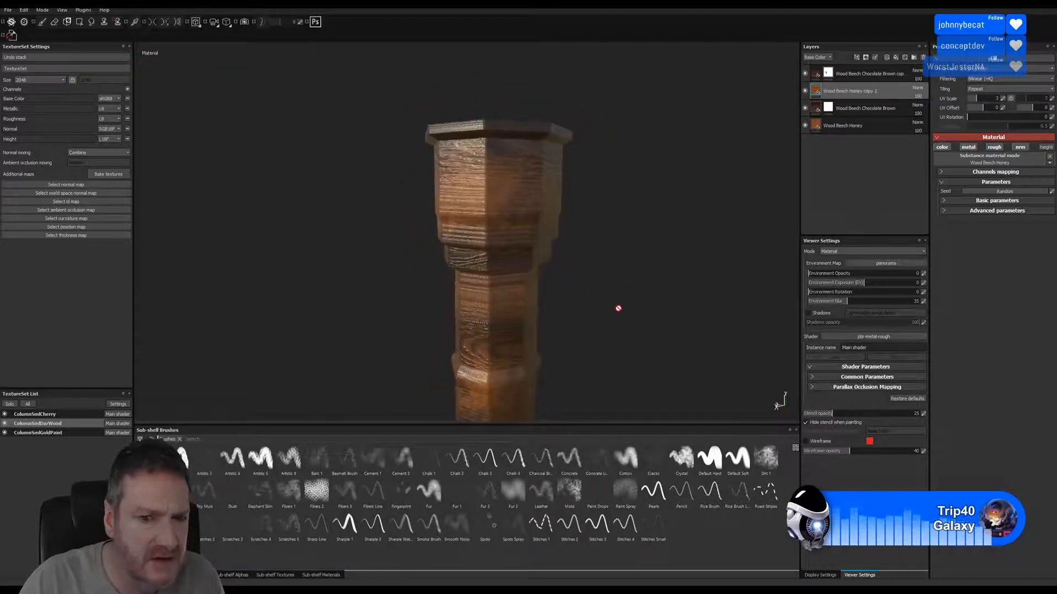
pyautogui.keyDown('alt'); pyautogui.moveTo(618, 306); pyautogui.dragTo(605, 137, button='middle'); pyautogui.keyUp('alt')
pyautogui.keyDown('alt'); pyautogui.moveTo(606, 137); pyautogui.dragTo(470, 221); pyautogui.keyUp('alt')
pyautogui.keyDown('alt'); pyautogui.moveTo(569, 255); pyautogui.dragTo(566, 137, button='middle'); pyautogui.keyUp('alt')
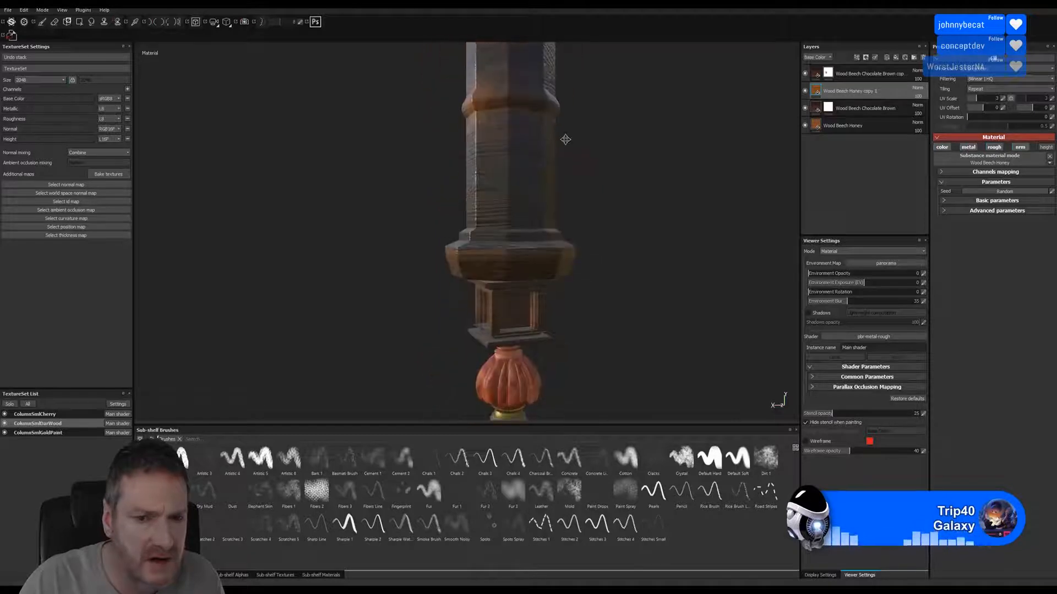
pyautogui.keyDown('alt'); pyautogui.moveTo(592, 238); pyautogui.dragTo(665, 252); pyautogui.keyUp('alt')
pyautogui.keyDown('alt'); pyautogui.moveTo(646, 223); pyautogui.dragTo(635, 282, button='middle'); pyautogui.keyUp('alt')
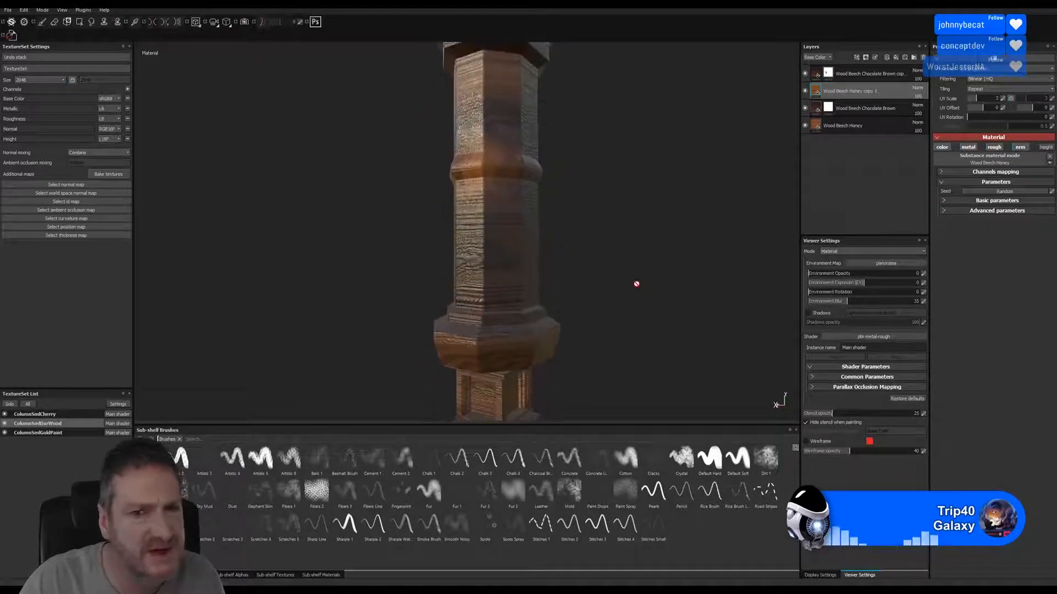
pyautogui.keyDown('alt'); pyautogui.moveTo(634, 283); pyautogui.dragTo(592, 282); pyautogui.keyUp('alt')
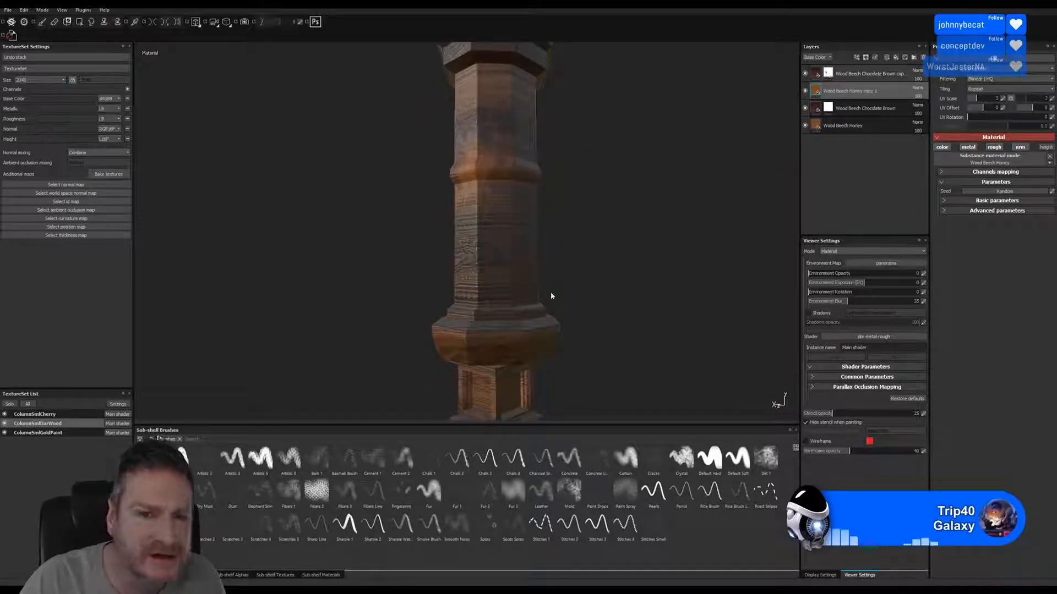
# - Paint more dirt-brush patches around all sides of the column in the top chocolate brown layer's mask
pyautogui.press('1')
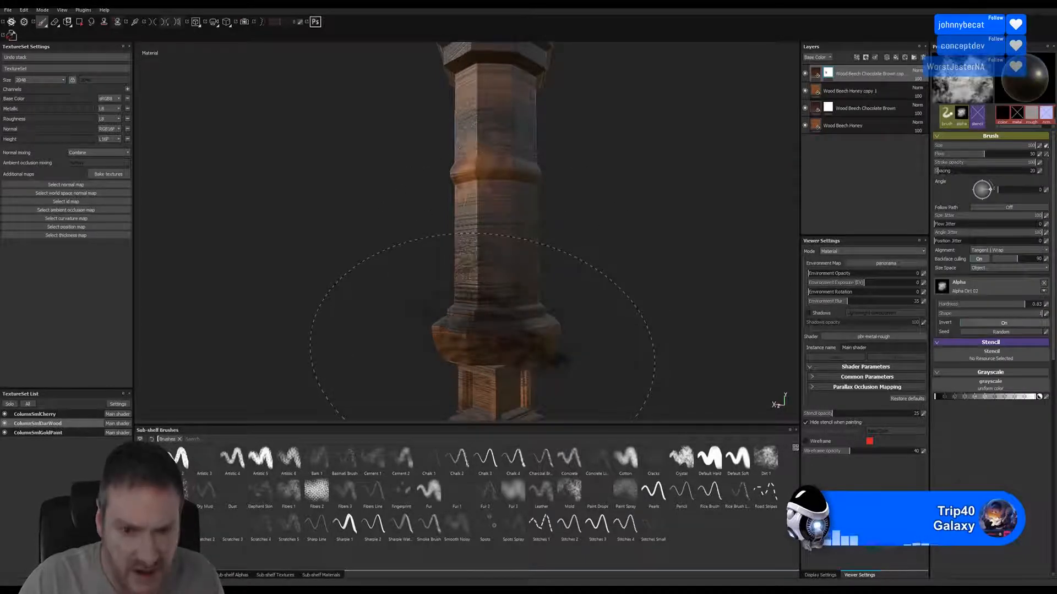
pyautogui.moveTo(664, 279)
pyautogui.keyDown('alt'); pyautogui.mouseDown()
pyautogui.moveTo(397, 276)
pyautogui.moveTo(381, 288)
pyautogui.mouseUp(); pyautogui.keyUp('alt')
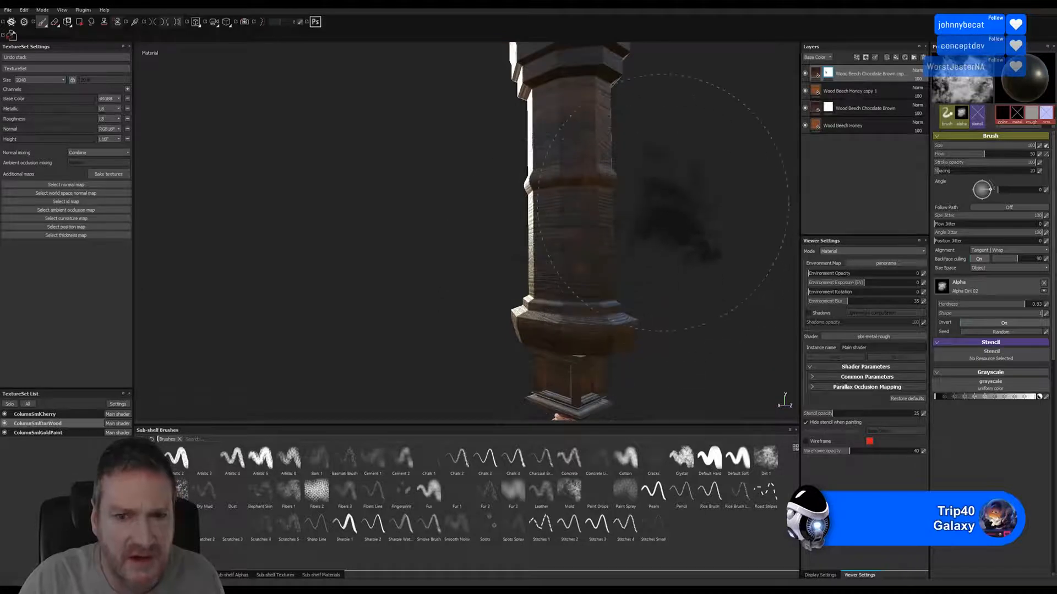
pyautogui.moveTo(663, 203)
pyautogui.keyDown('alt'); pyautogui.mouseDown()
pyautogui.moveTo(495, 207)
pyautogui.moveTo(484, 187)
pyautogui.mouseUp(); pyautogui.keyUp('alt')
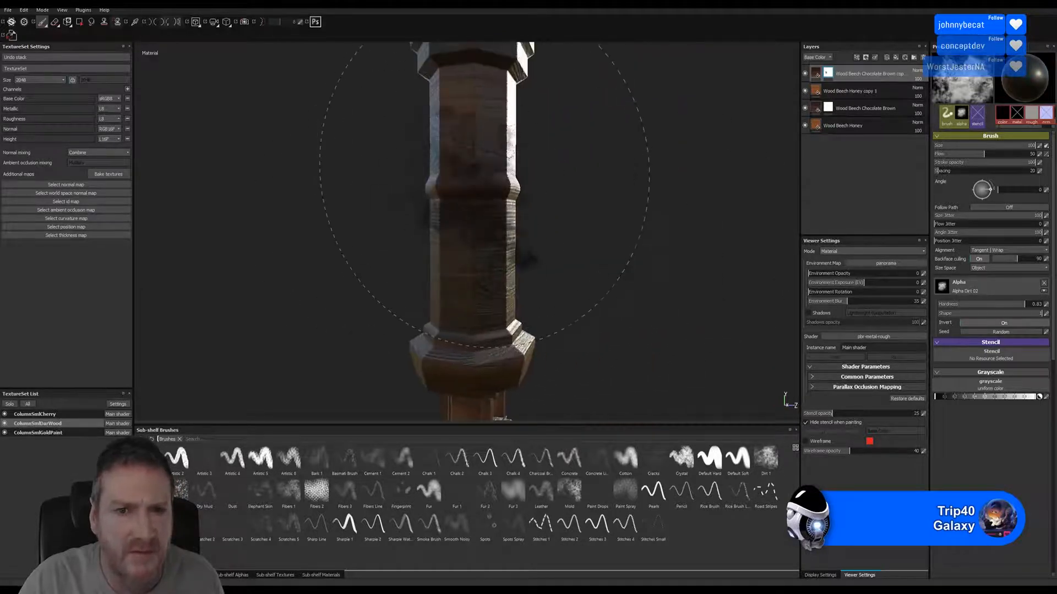
pyautogui.moveTo(581, 297)
pyautogui.keyDown('alt'); pyautogui.mouseDown()
pyautogui.moveTo(456, 278)
pyautogui.moveTo(462, 220)
pyautogui.mouseUp(); pyautogui.keyUp('alt')
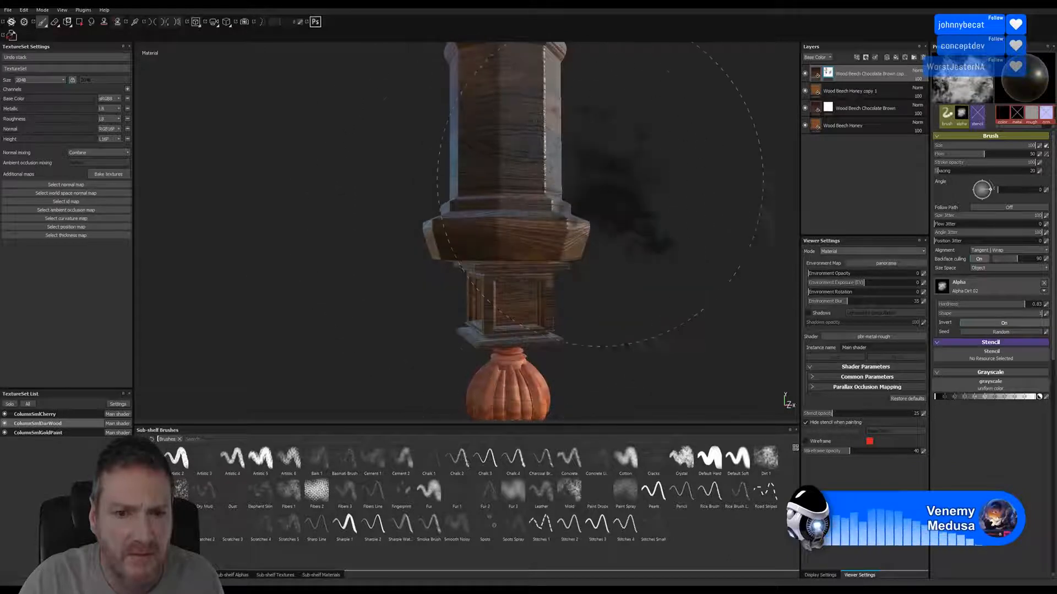
pyautogui.keyDown('alt'); pyautogui.moveTo(600, 187); pyautogui.dragTo(361, 250); pyautogui.keyUp('alt')
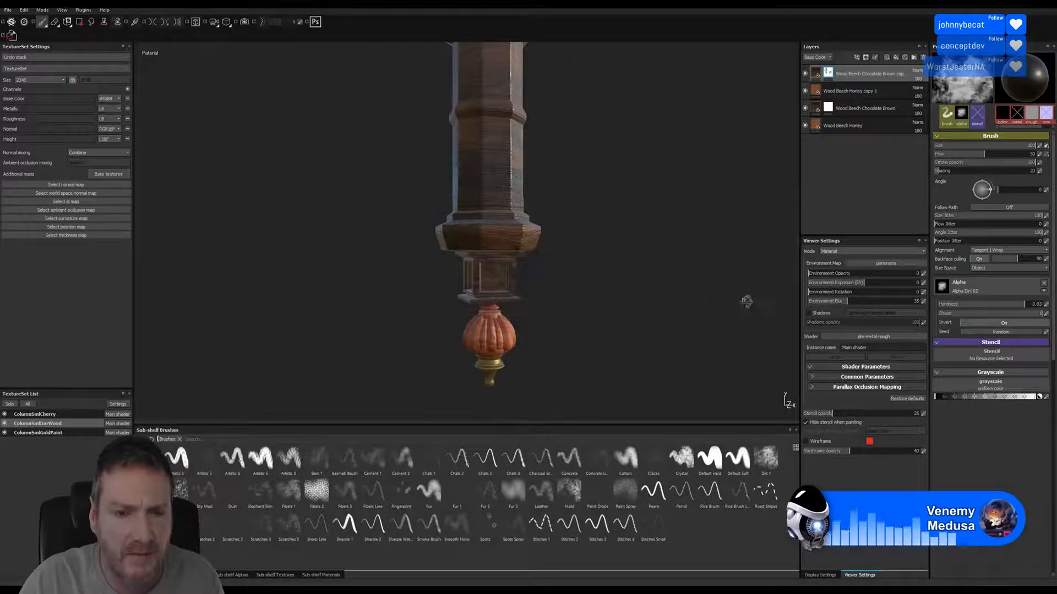
pyautogui.keyDown('alt'); pyautogui.moveTo(746, 301); pyautogui.dragTo(540, 227); pyautogui.keyUp('alt')
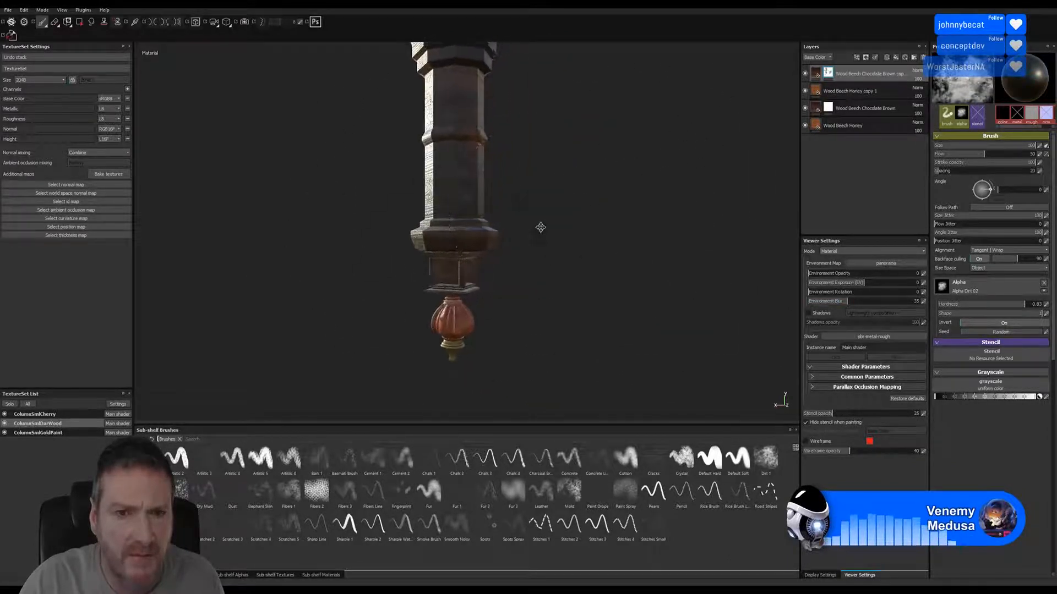
pyautogui.keyDown('alt'); pyautogui.moveTo(540, 227); pyautogui.dragTo(592, 324, button='middle'); pyautogui.keyUp('alt')
pyautogui.keyDown('alt'); pyautogui.moveTo(520, 264); pyautogui.dragTo(606, 292, button='right'); pyautogui.keyUp('alt')
pyautogui.moveTo(605, 292)
pyautogui.keyDown('alt'); pyautogui.mouseDown()
pyautogui.moveTo(647, 300)
pyautogui.moveTo(626, 281)
pyautogui.moveTo(688, 278)
pyautogui.moveTo(667, 330)
pyautogui.moveTo(551, 297)
pyautogui.moveTo(355, 279)
pyautogui.moveTo(696, 266)
pyautogui.moveTo(743, 246)
pyautogui.mouseUp(); pyautogui.keyUp('alt')
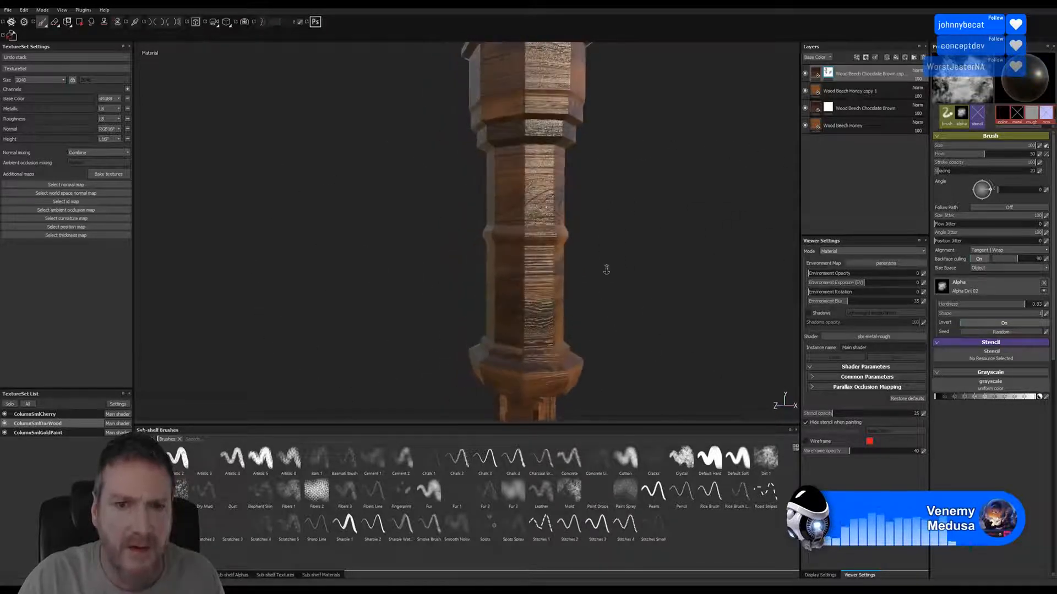
# - Turn off the height channel on the top Wood Beech Chocolate Brown copy layer
pyautogui.keyDown('alt'); pyautogui.moveTo(606, 269); pyautogui.dragTo(474, 278, button='right'); pyautogui.keyUp('alt')
pyautogui.keyDown('alt'); pyautogui.moveTo(474, 277); pyautogui.dragTo(479, 240); pyautogui.keyUp('alt')
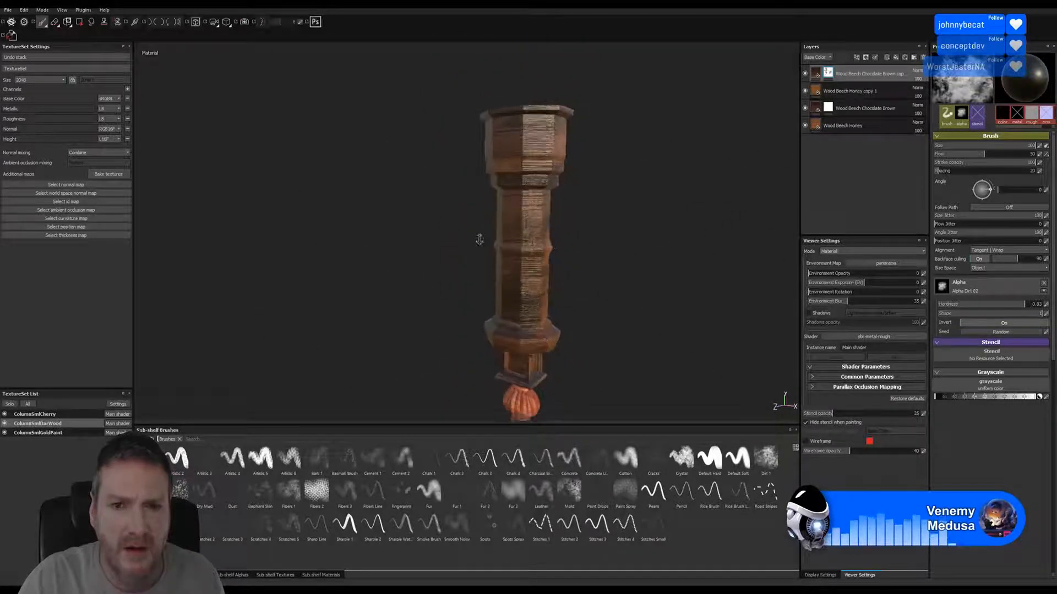
pyautogui.keyDown('alt'); pyautogui.moveTo(479, 239); pyautogui.dragTo(778, 213, button='right'); pyautogui.keyUp('alt')
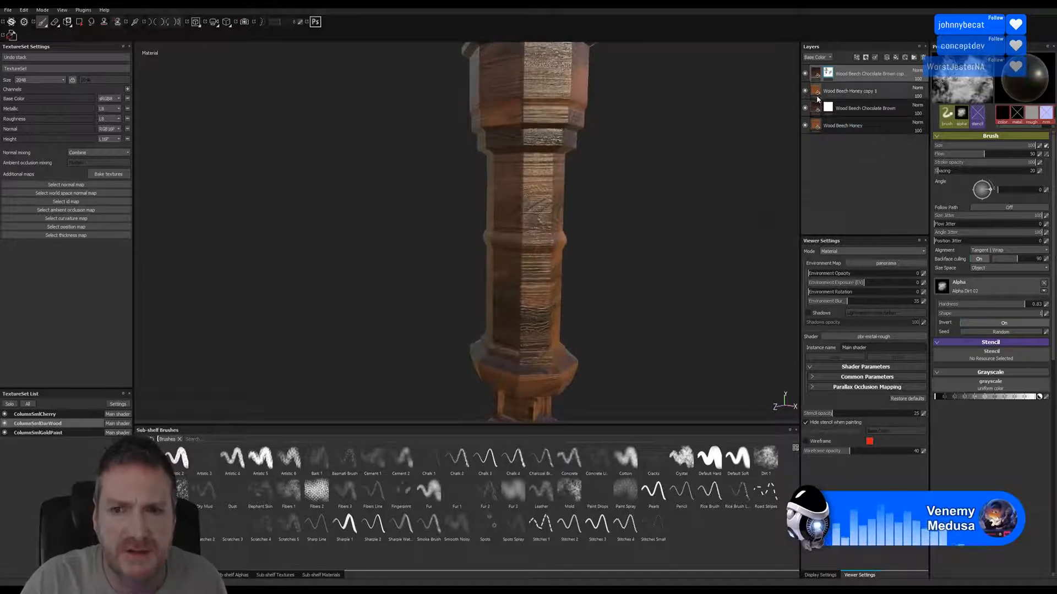
pyautogui.click(842, 91)
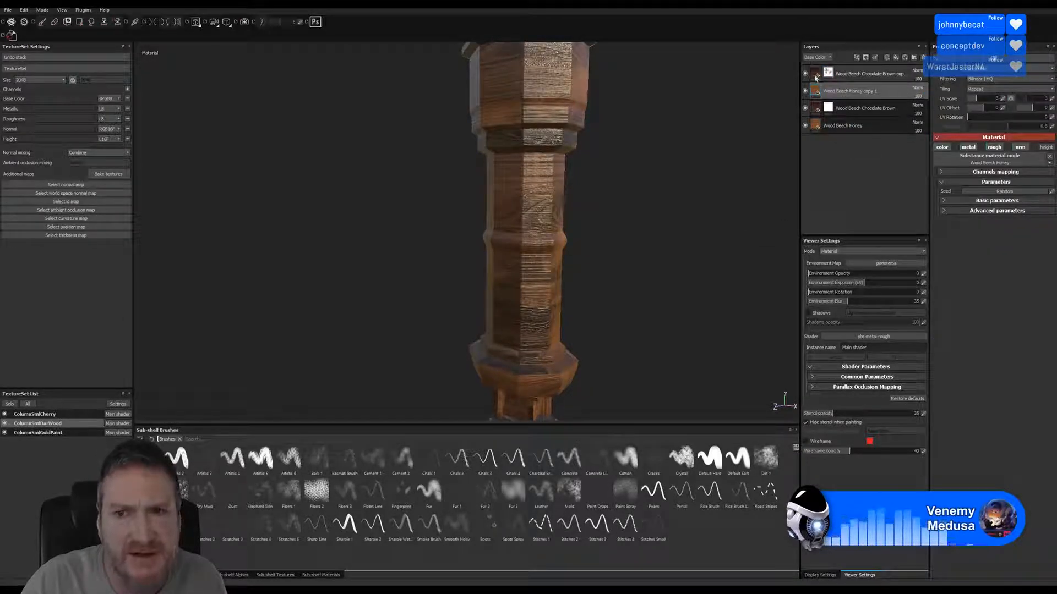
pyautogui.click(848, 73)
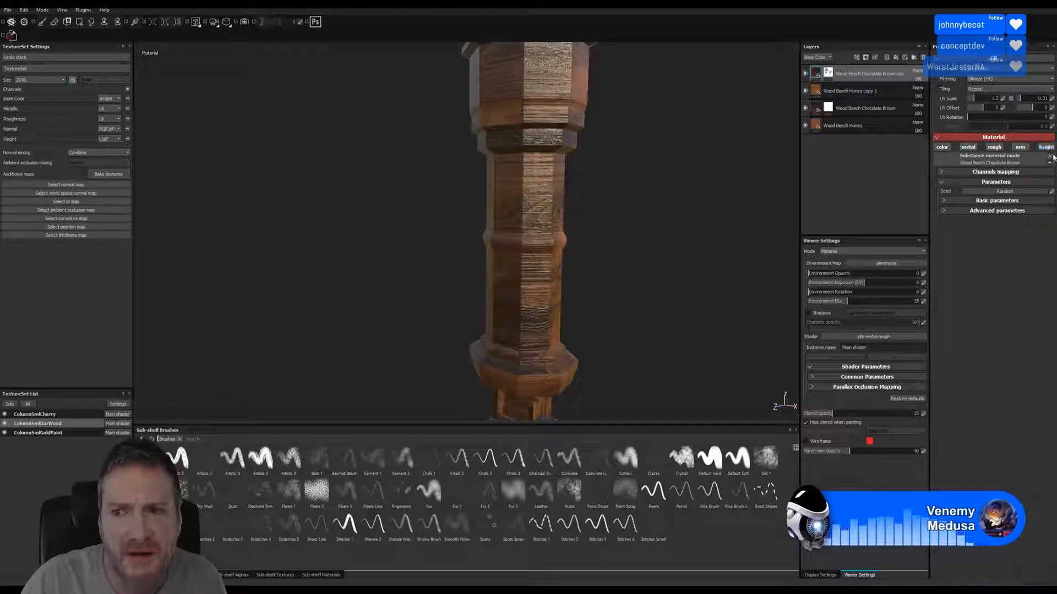
pyautogui.click(1045, 148)
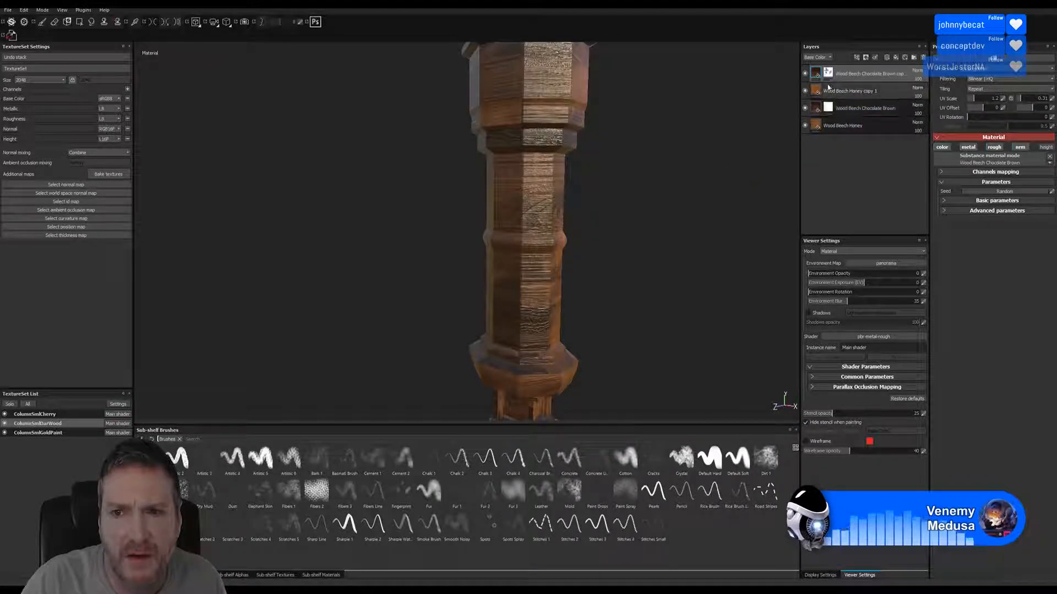
# - Darken the wood color of the Wood Beech Honey copy to a brightness value of about 0.4
pyautogui.moveTo(664, 206)
pyautogui.keyDown('alt'); pyautogui.mouseDown()
pyautogui.moveTo(563, 177)
pyautogui.moveTo(576, 176)
pyautogui.mouseUp(); pyautogui.keyUp('alt')
pyautogui.click(850, 90)
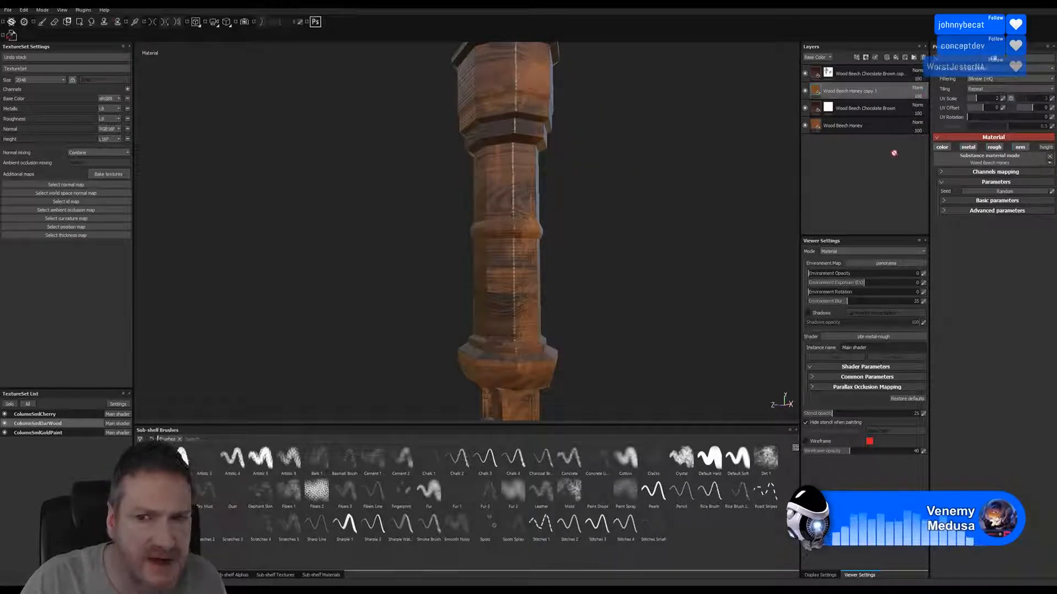
pyautogui.click(945, 212)
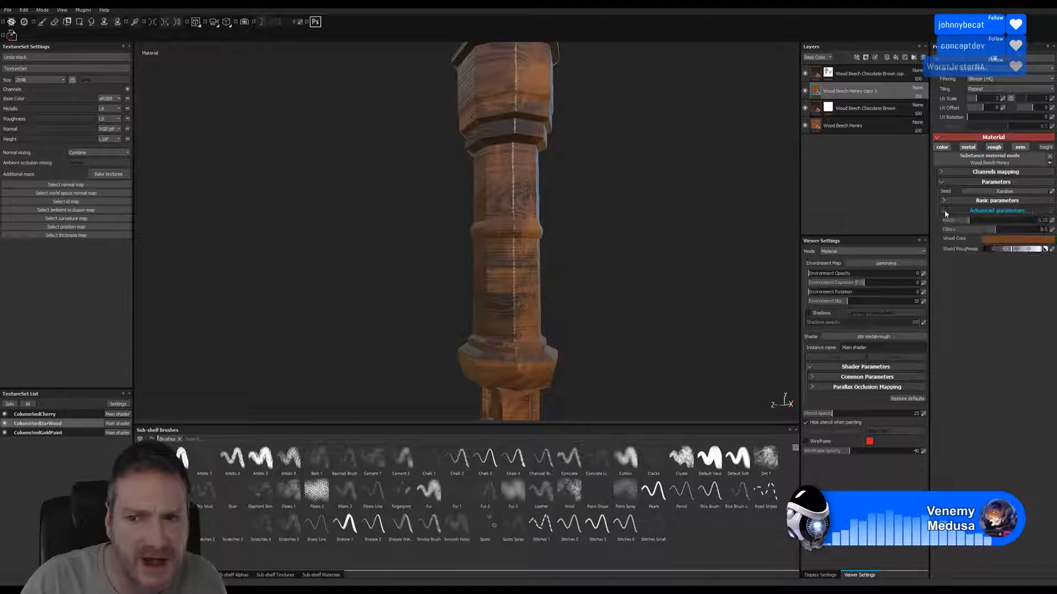
pyautogui.click(1035, 240)
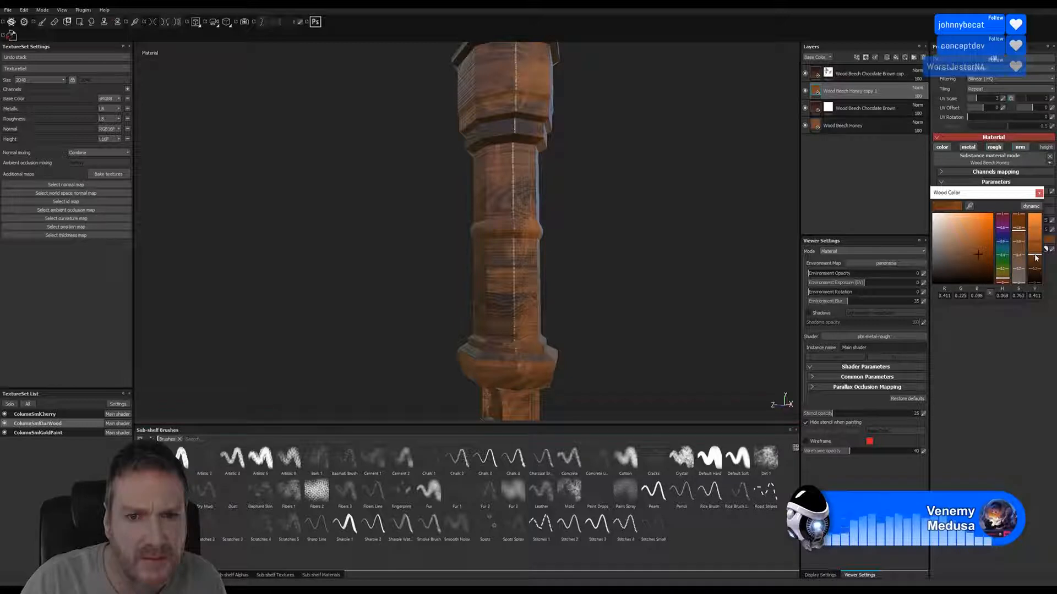
pyautogui.click(1035, 262)
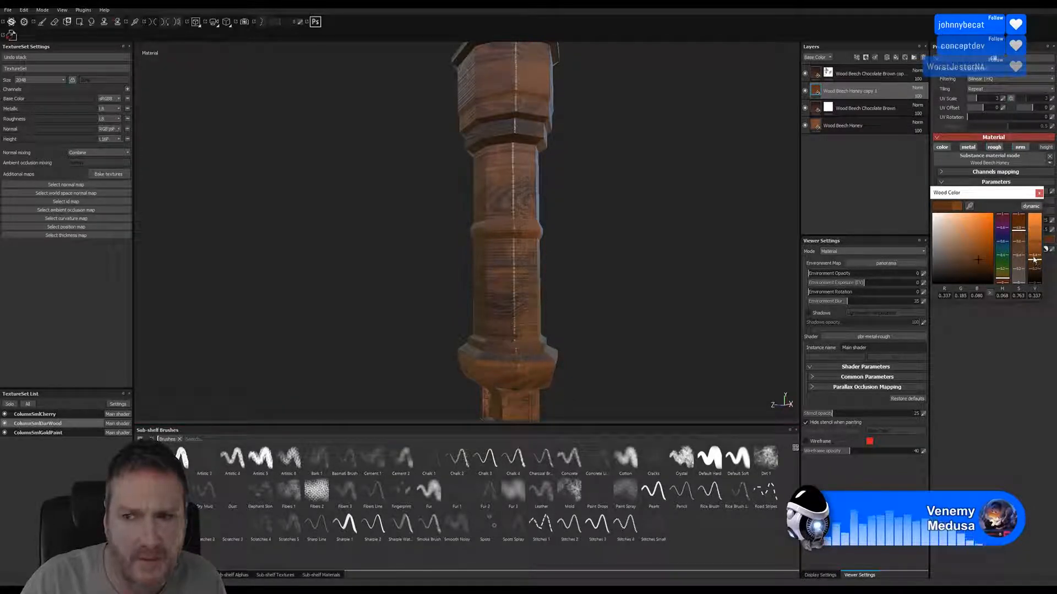
pyautogui.click(1033, 257)
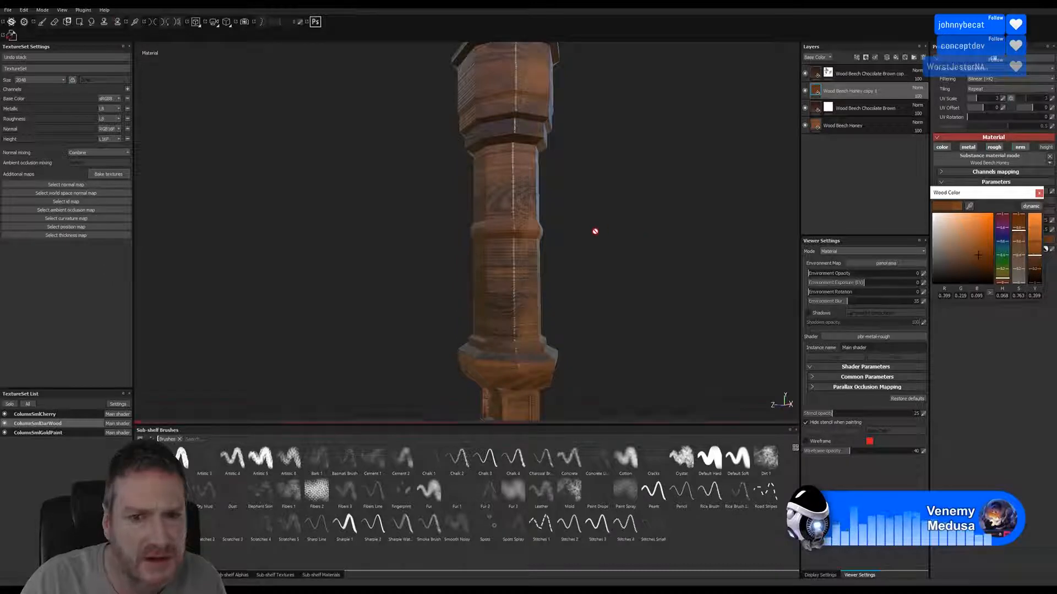
# - Turn off the normal channel on the Wood Beech Honey copy 1 layer and the top Wood Beech Chocolate Brown copy layer
pyautogui.keyDown('alt'); pyautogui.moveTo(584, 239); pyautogui.dragTo(435, 254); pyautogui.keyUp('alt')
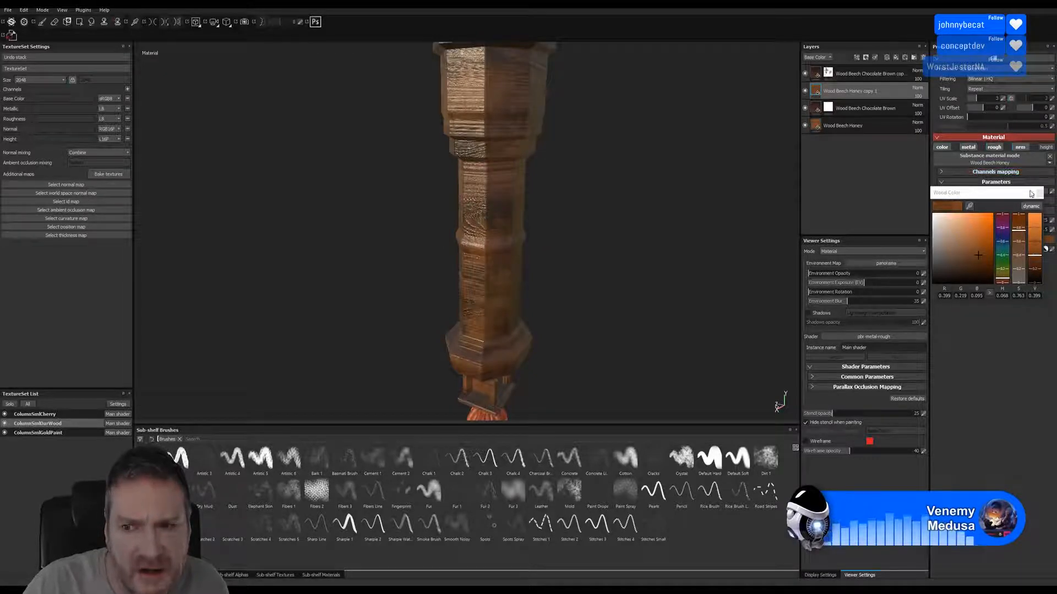
pyautogui.click(1039, 193)
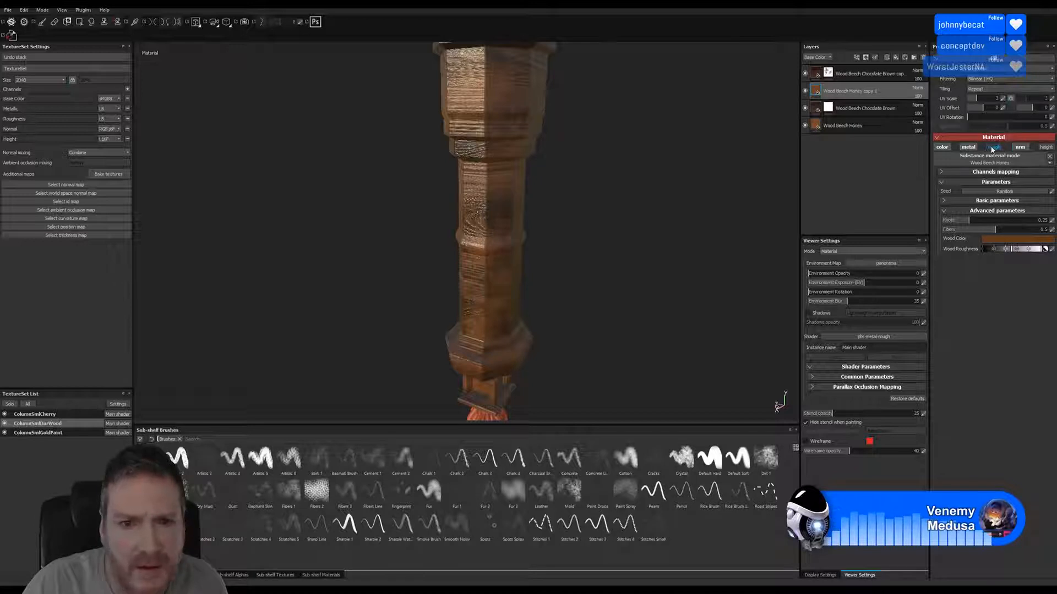
pyautogui.click(1019, 151)
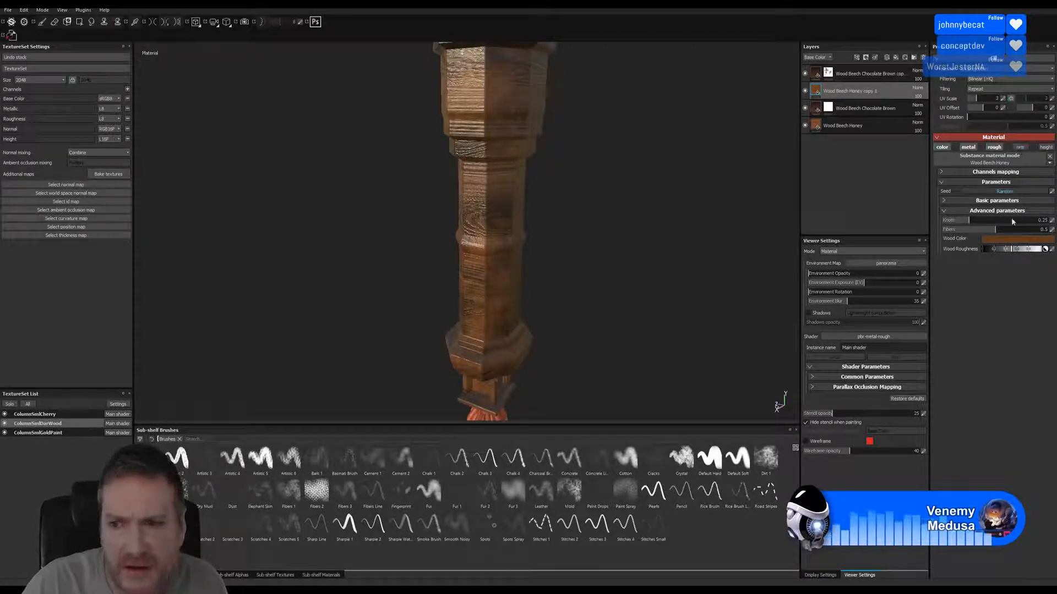
pyautogui.click(970, 147)
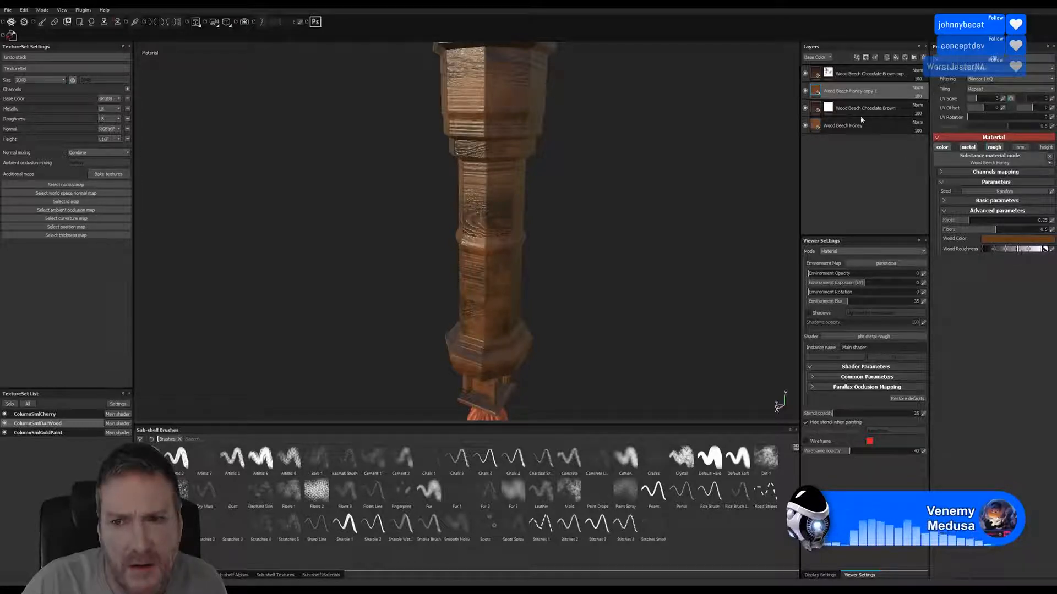
pyautogui.click(870, 74)
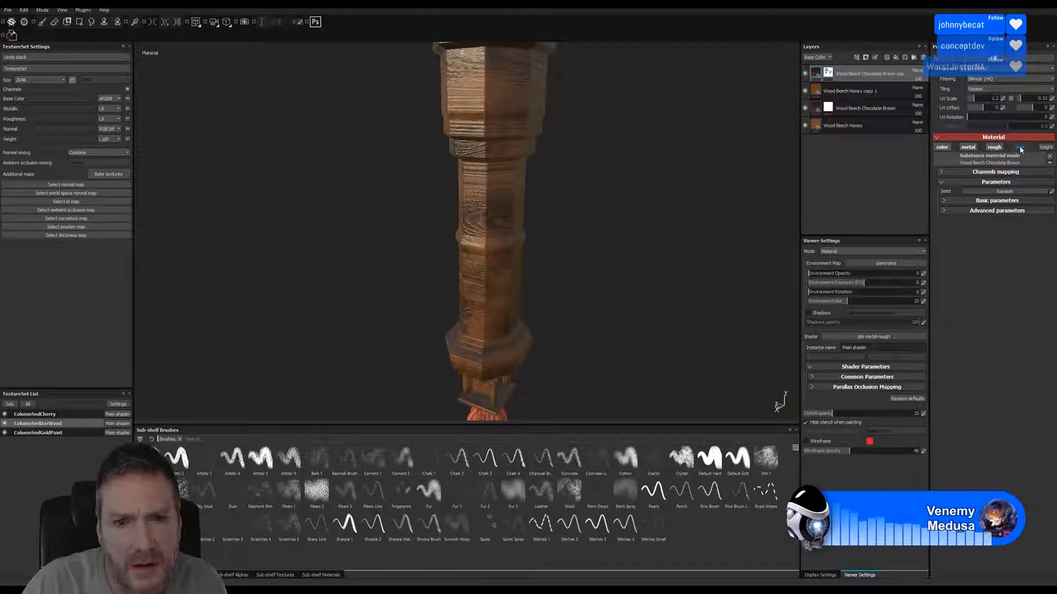
# - Examine the blended wood surface around the column's sides, from the full length up to the capital
pyautogui.keyDown('alt'); pyautogui.moveTo(615, 233); pyautogui.dragTo(685, 252); pyautogui.keyUp('alt')
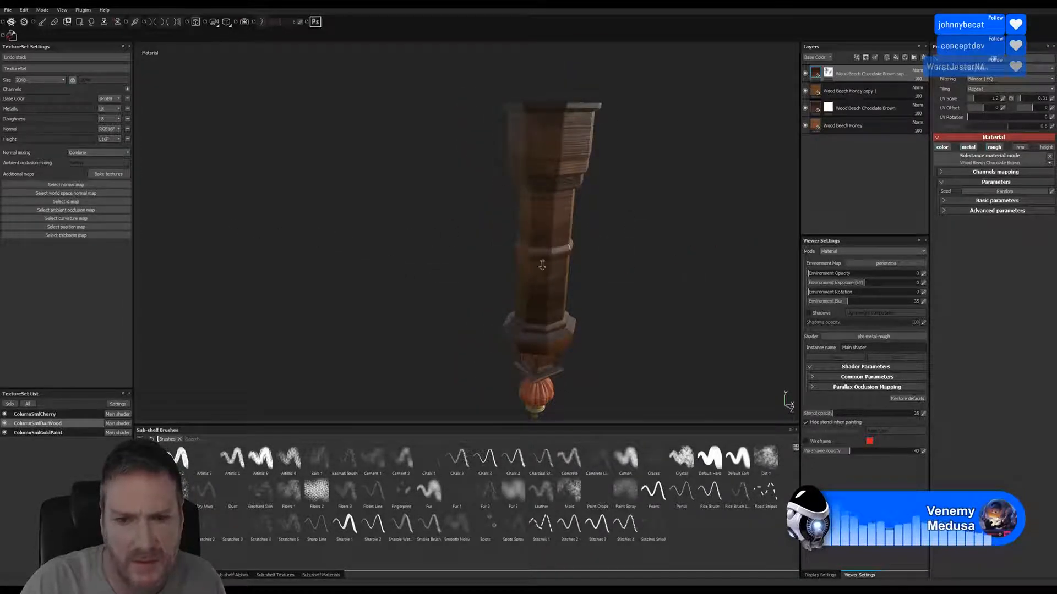
pyautogui.keyDown('alt'); pyautogui.moveTo(542, 265); pyautogui.dragTo(721, 273, button='right'); pyautogui.keyUp('alt')
pyautogui.keyDown('alt'); pyautogui.moveTo(856, 242); pyautogui.dragTo(897, 243, button='right'); pyautogui.keyUp('alt')
pyautogui.moveTo(578, 260)
pyautogui.keyDown('alt'); pyautogui.mouseDown()
pyautogui.moveTo(665, 243)
pyautogui.moveTo(786, 243)
pyautogui.moveTo(636, 252)
pyautogui.moveTo(448, 243)
pyautogui.moveTo(427, 255)
pyautogui.mouseUp(); pyautogui.keyUp('alt')
pyautogui.keyDown('alt'); pyautogui.moveTo(545, 242); pyautogui.dragTo(910, 250); pyautogui.keyUp('alt')
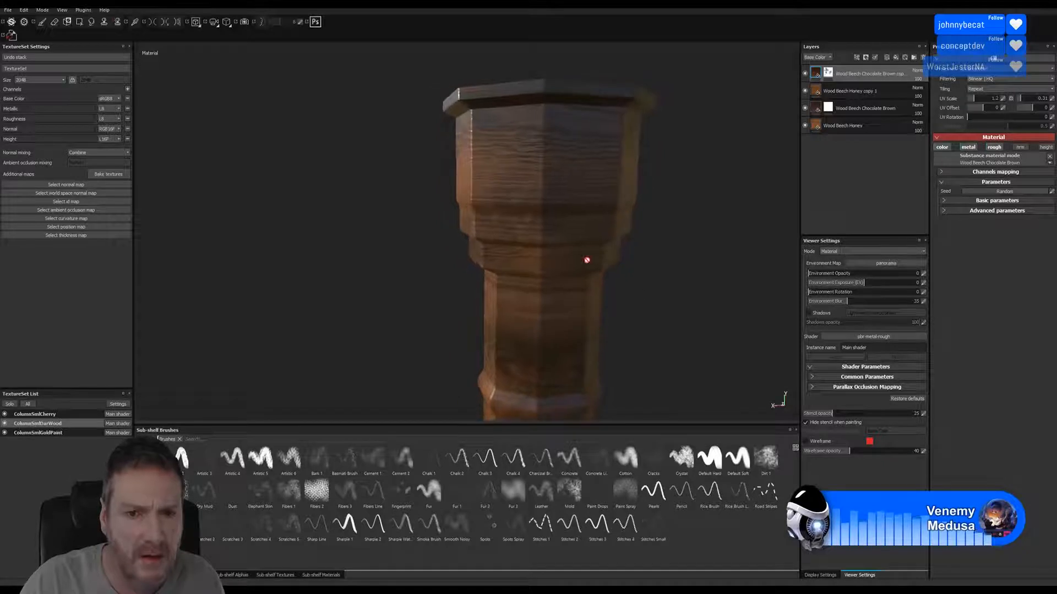
pyautogui.keyDown('alt'); pyautogui.moveTo(517, 224); pyautogui.dragTo(521, 259, button='middle'); pyautogui.keyUp('alt')
pyautogui.keyDown('alt'); pyautogui.moveTo(521, 259); pyautogui.dragTo(850, 248, button='right'); pyautogui.keyUp('alt')
pyautogui.keyDown('alt'); pyautogui.moveTo(616, 241); pyautogui.dragTo(474, 263, button='middle'); pyautogui.keyUp('alt')
pyautogui.keyDown('alt'); pyautogui.moveTo(473, 263); pyautogui.dragTo(611, 232); pyautogui.keyUp('alt')
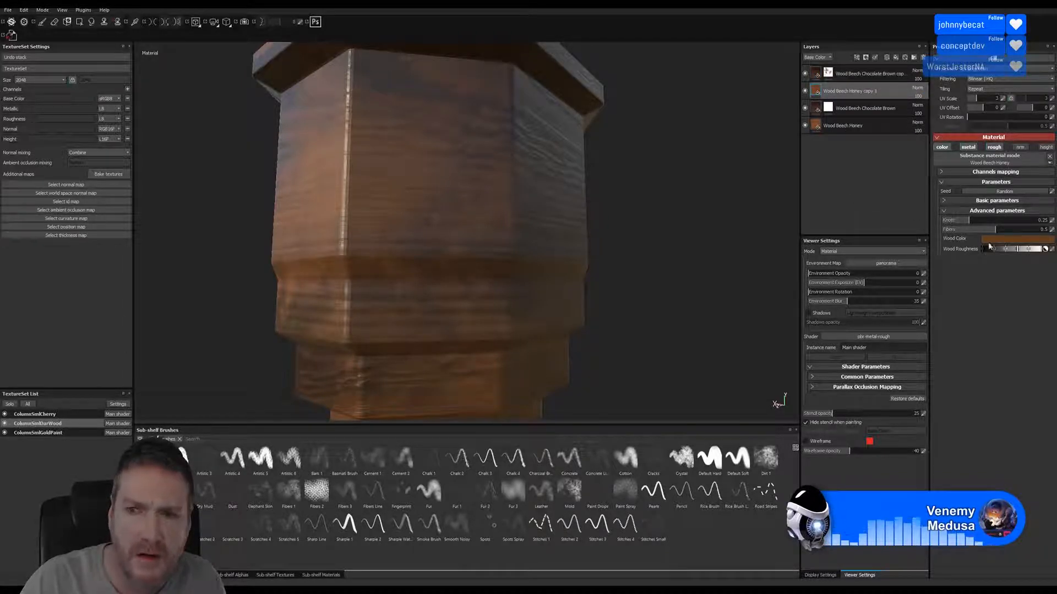
# - Brighten the Wood Beech Honey copy's wood color to a value of about 0.45 and lower the layer's opacity to 67
pyautogui.click(1044, 242)
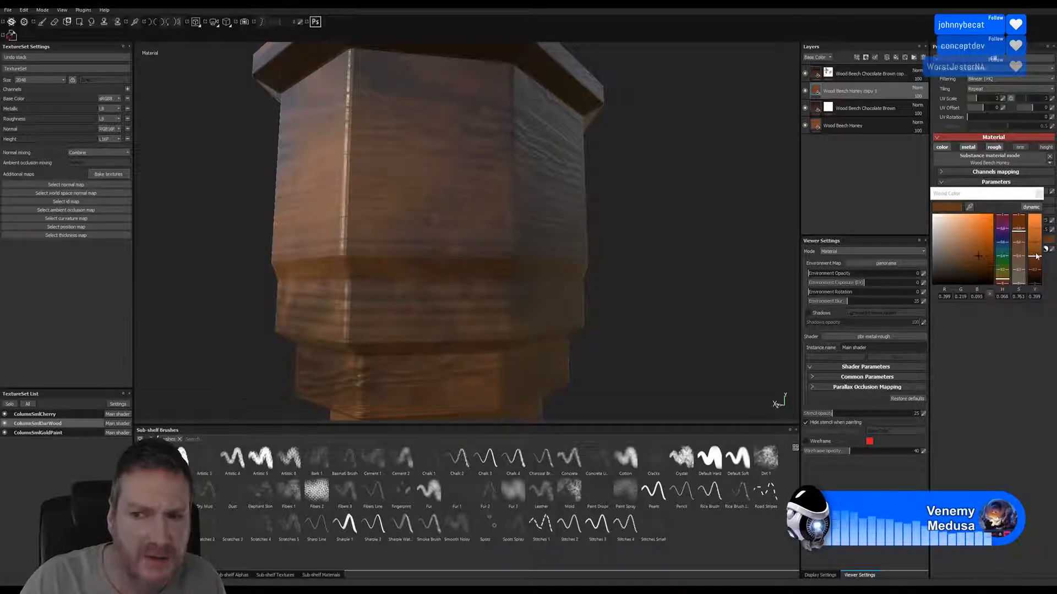
pyautogui.moveTo(1037, 256); pyautogui.dragTo(1036, 254)
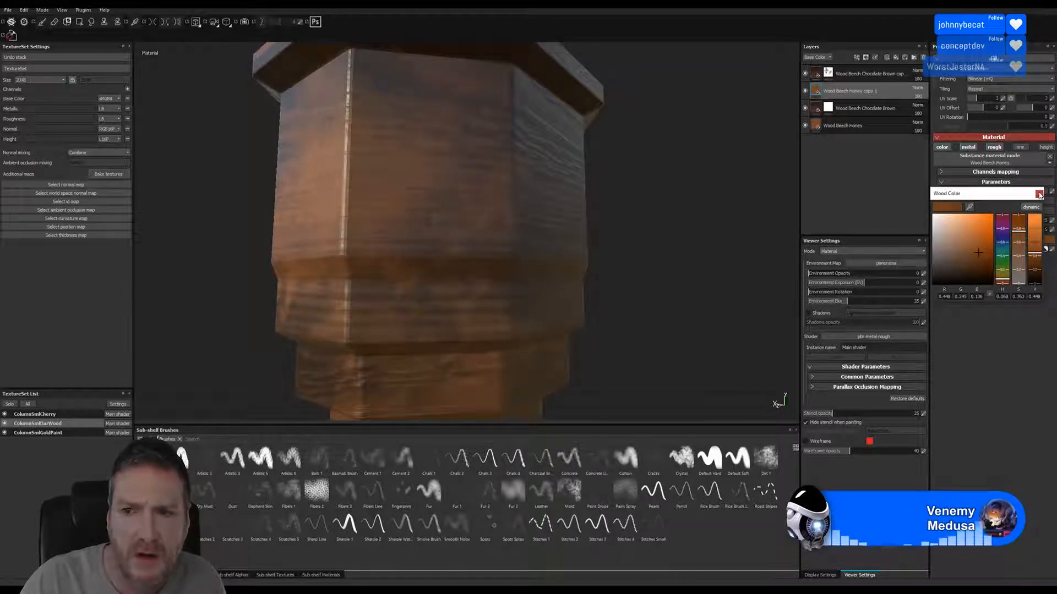
pyautogui.click(1038, 194)
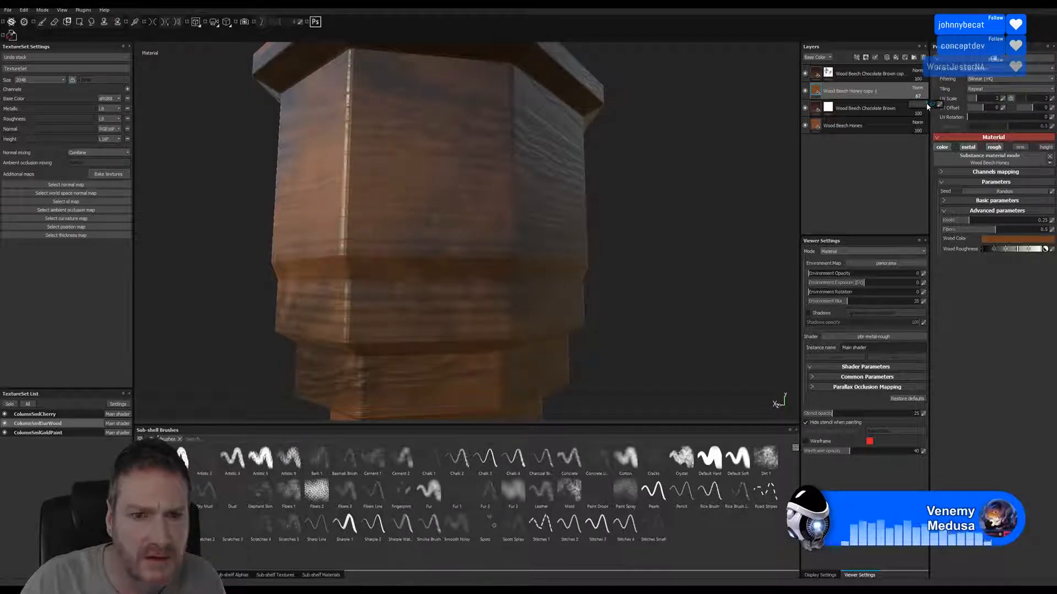
# - Compare the column's capital with the Wood Beech Honey copy 1 layer hidden and shown
pyautogui.keyDown('alt'); pyautogui.moveTo(627, 250); pyautogui.dragTo(682, 238); pyautogui.keyUp('alt')
pyautogui.keyDown('alt'); pyautogui.moveTo(592, 272); pyautogui.dragTo(124, 288, button='right'); pyautogui.keyUp('alt')
pyautogui.keyDown('alt'); pyautogui.moveTo(554, 284); pyautogui.dragTo(641, 212, button='right'); pyautogui.keyUp('alt')
pyautogui.keyDown('alt'); pyautogui.moveTo(599, 275); pyautogui.dragTo(515, 256); pyautogui.keyUp('alt')
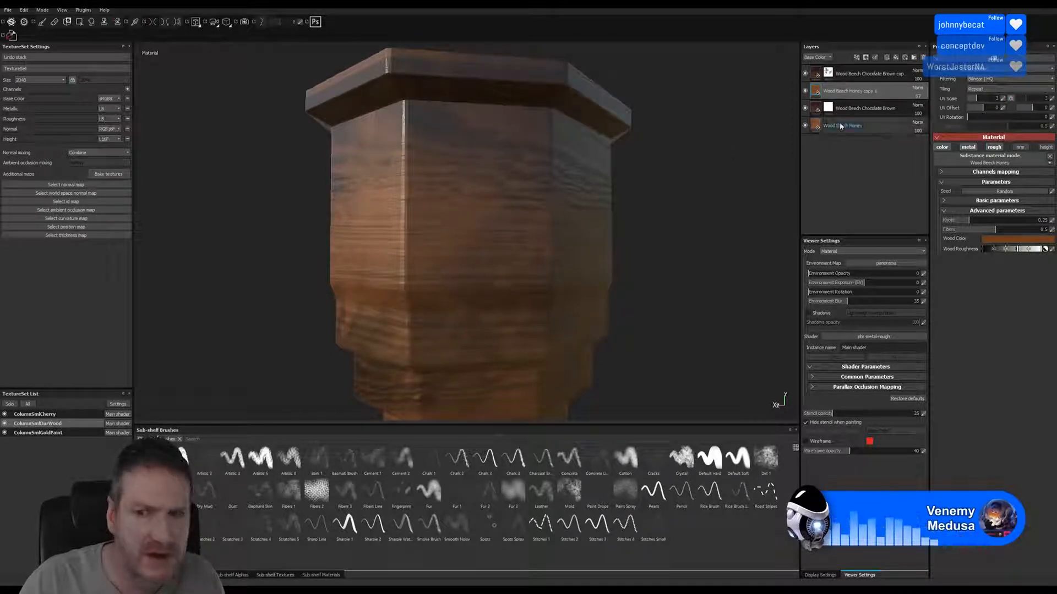
pyautogui.click(806, 92)
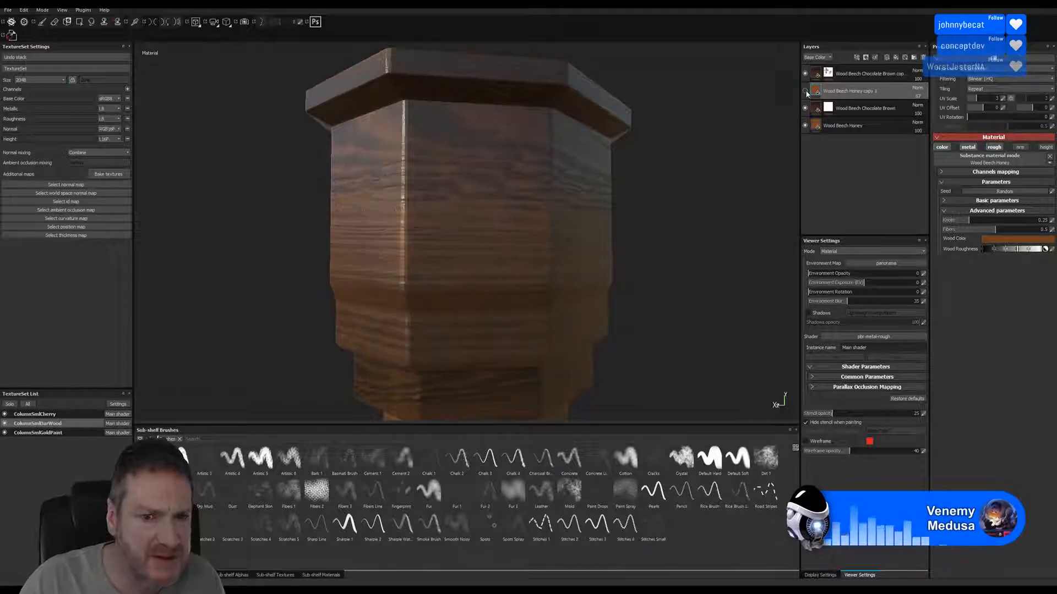
pyautogui.click(806, 92)
pyautogui.click(806, 93)
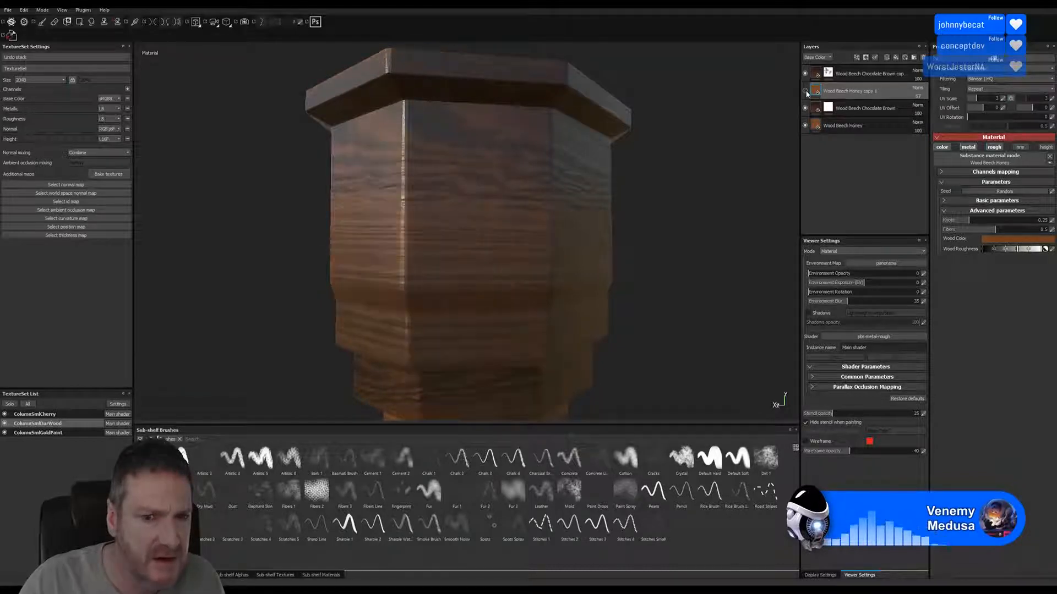
pyautogui.click(806, 90)
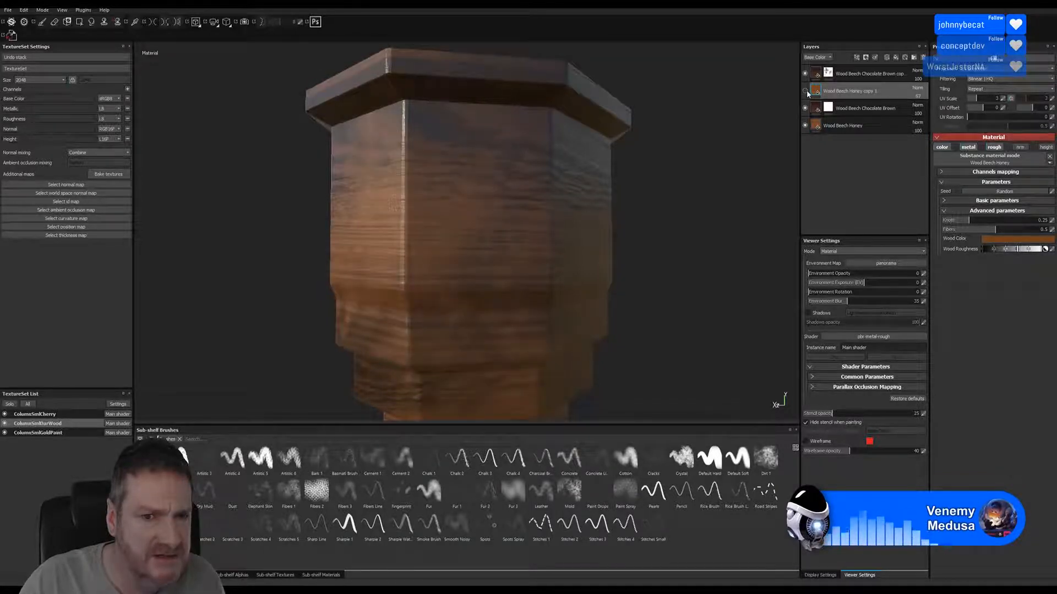
pyautogui.click(806, 91)
pyautogui.click(807, 90)
# - Duplicate the Wood american cherry layer inside the MyCherryWood_Aged folder of the ColumnSmlCherry texture set
pyautogui.keyDown('alt'); pyautogui.moveTo(606, 247); pyautogui.dragTo(237, 273, button='right'); pyautogui.keyUp('alt')
pyautogui.keyDown('alt'); pyautogui.moveTo(639, 285); pyautogui.dragTo(468, 308, button='right'); pyautogui.keyUp('alt')
pyautogui.keyDown('alt'); pyautogui.moveTo(569, 341); pyautogui.dragTo(510, 73, button='middle'); pyautogui.keyUp('alt')
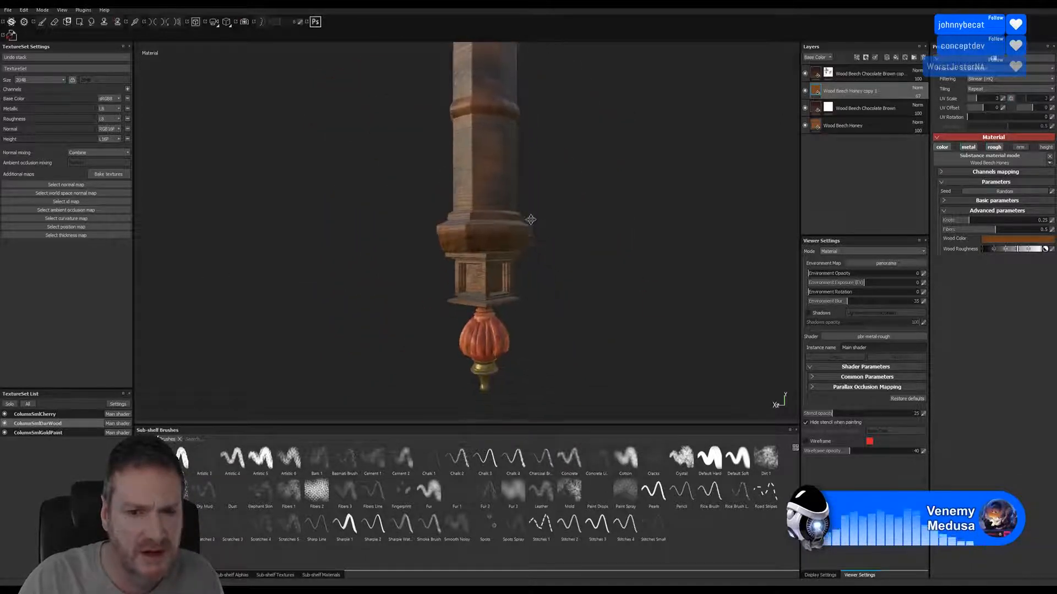
pyautogui.keyDown('alt'); pyautogui.moveTo(594, 319); pyautogui.dragTo(856, 359, button='right'); pyautogui.keyUp('alt')
pyautogui.keyDown('alt'); pyautogui.moveTo(589, 358); pyautogui.dragTo(537, 319); pyautogui.keyUp('alt')
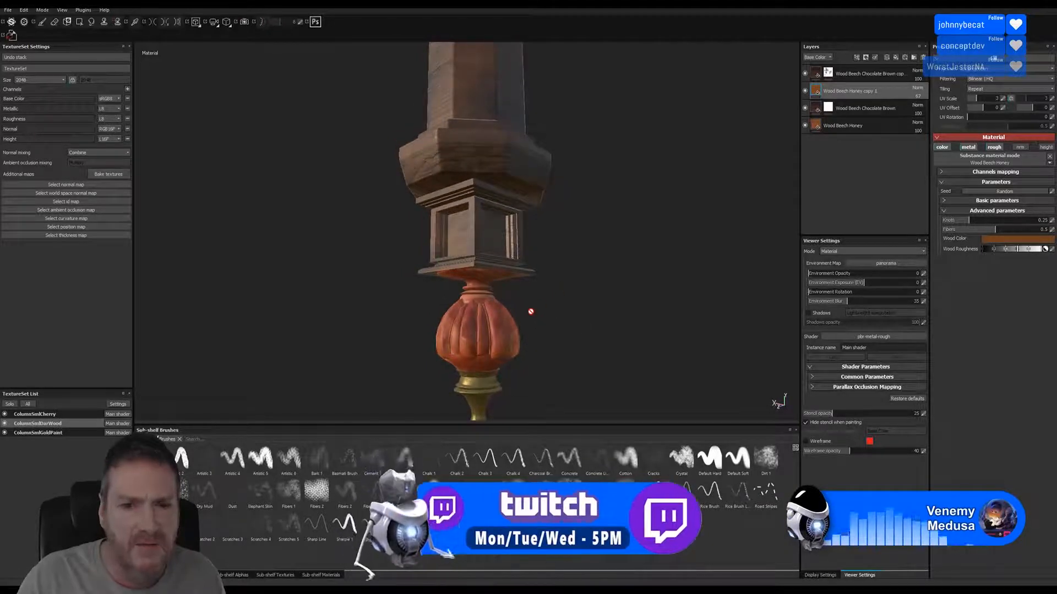
pyautogui.click(64, 435)
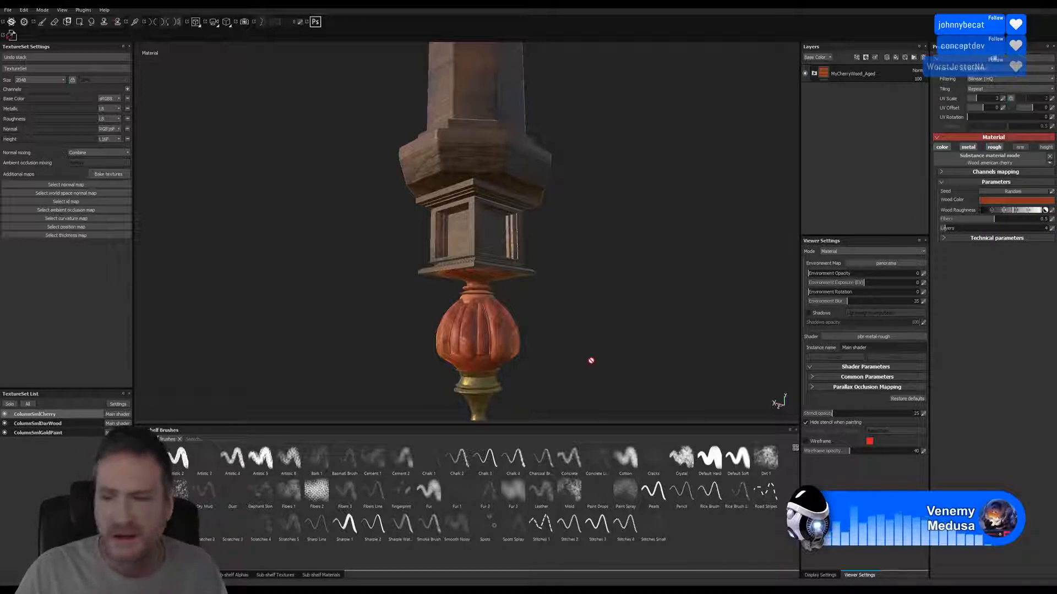
pyautogui.click(814, 73)
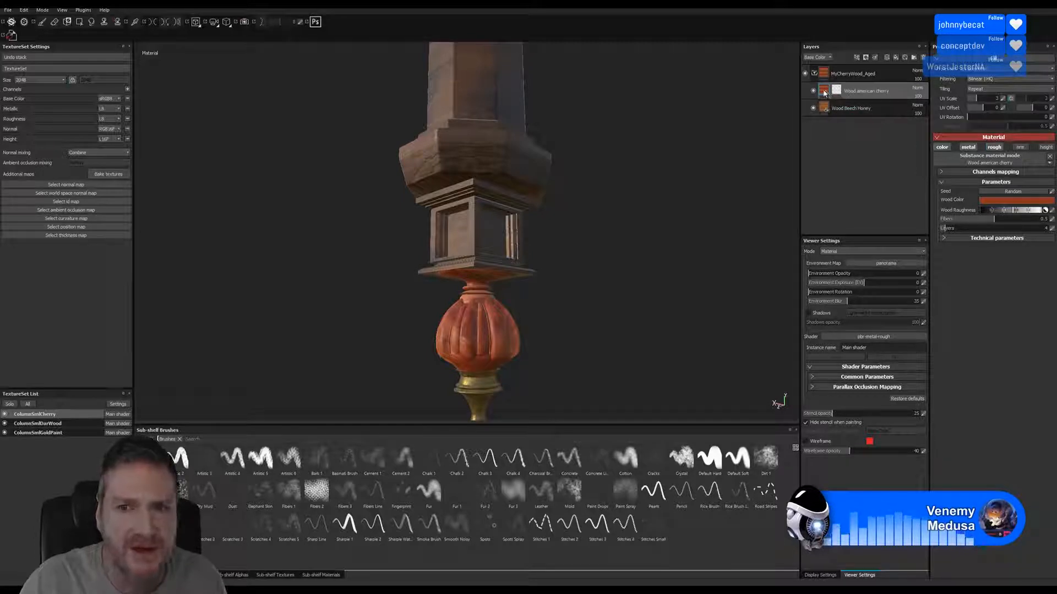
pyautogui.rightClick(824, 93)
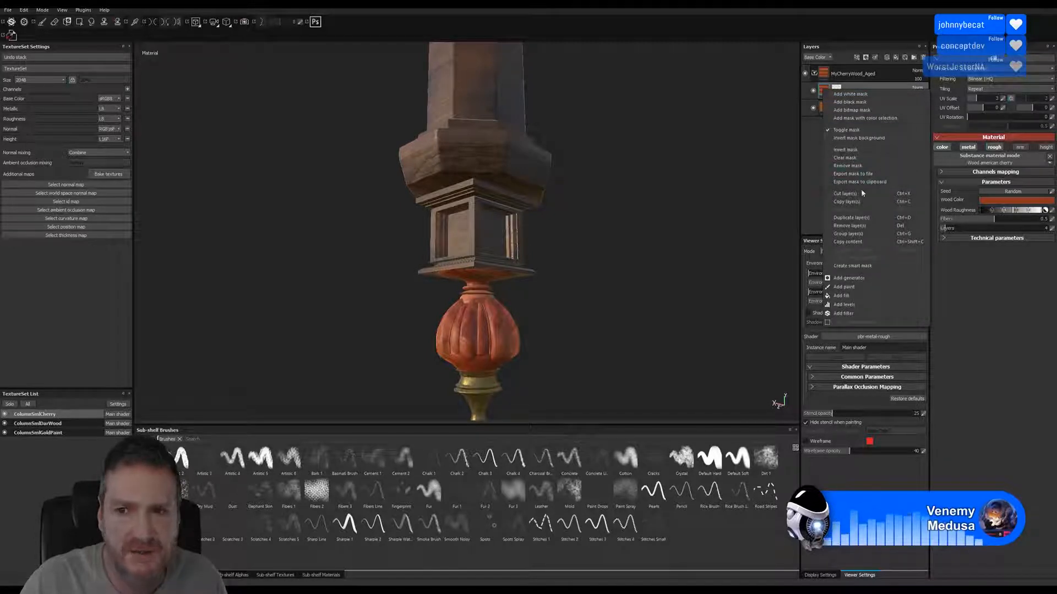
pyautogui.click(862, 219)
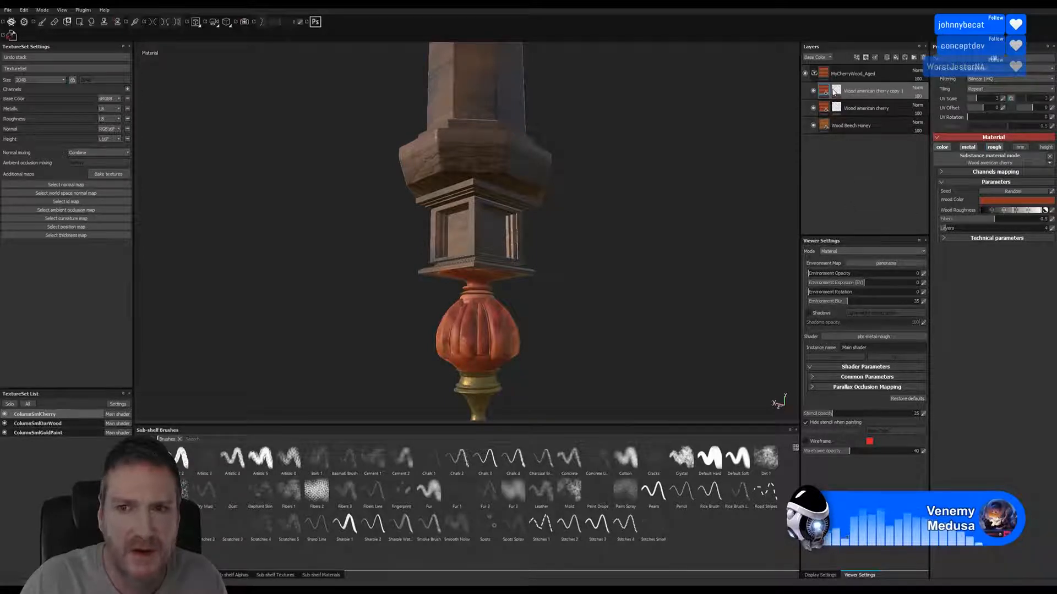
# - Clear the mask of the Wood american cherry copy and reduce the dirt brush size to about 41
pyautogui.click(836, 91)
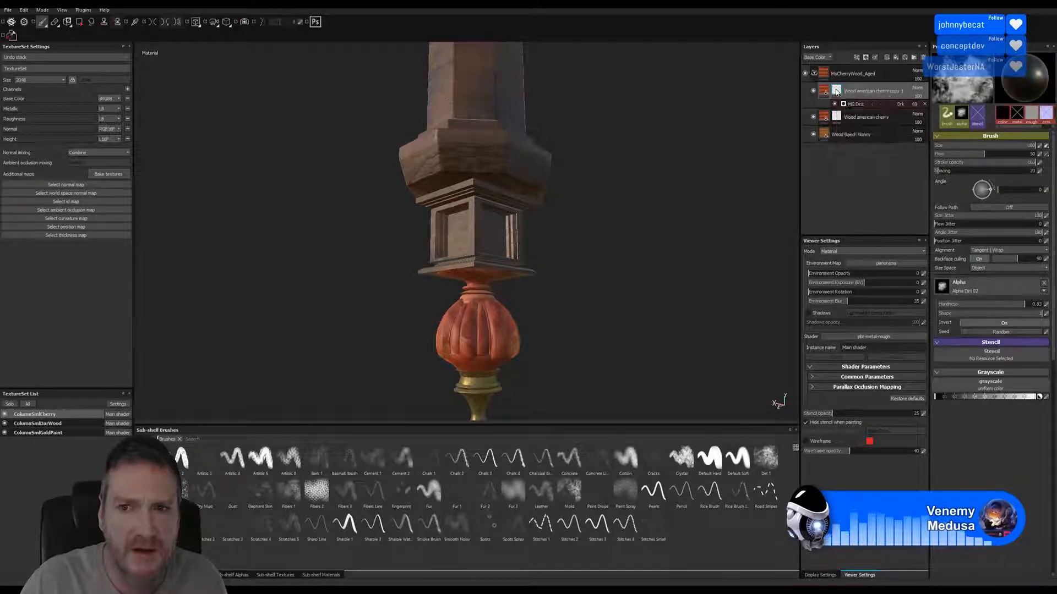
pyautogui.rightClick(837, 92)
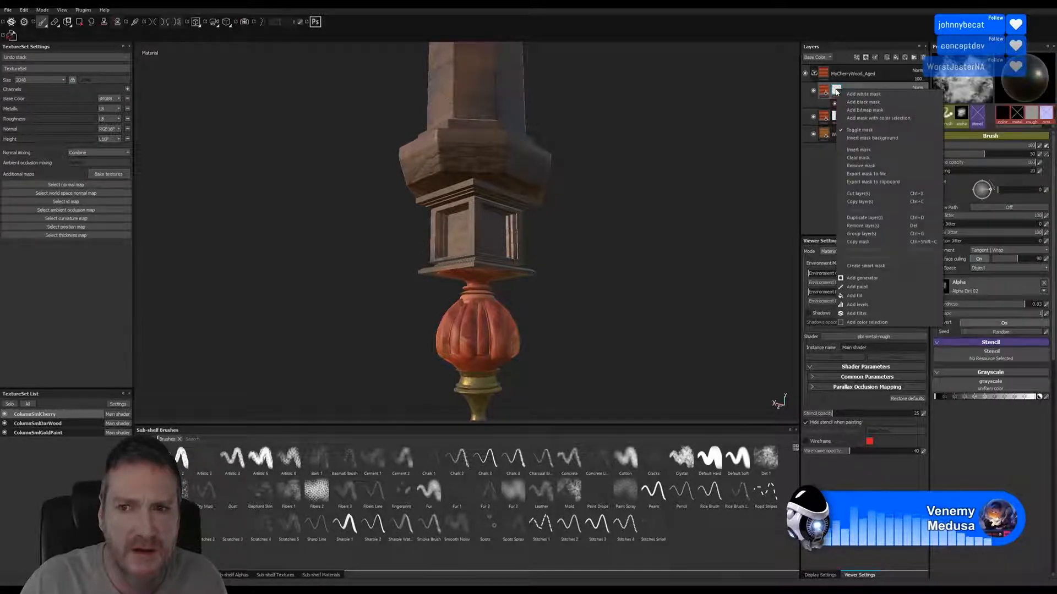
pyautogui.click(863, 158)
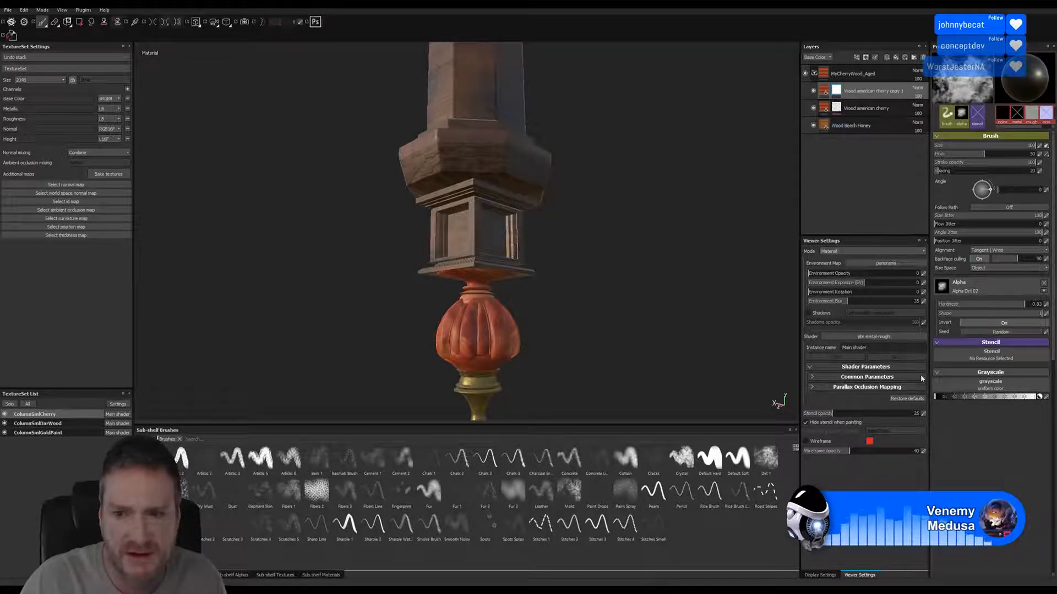
pyautogui.press('[')
pyautogui.press('[')
pyautogui.press('[')
pyautogui.press('[')
pyautogui.press('[')
pyautogui.press('[')
pyautogui.press('[')
pyautogui.press('[')
pyautogui.press('[')
pyautogui.press('[')
pyautogui.press('[')
pyautogui.press('[')
pyautogui.press('[')
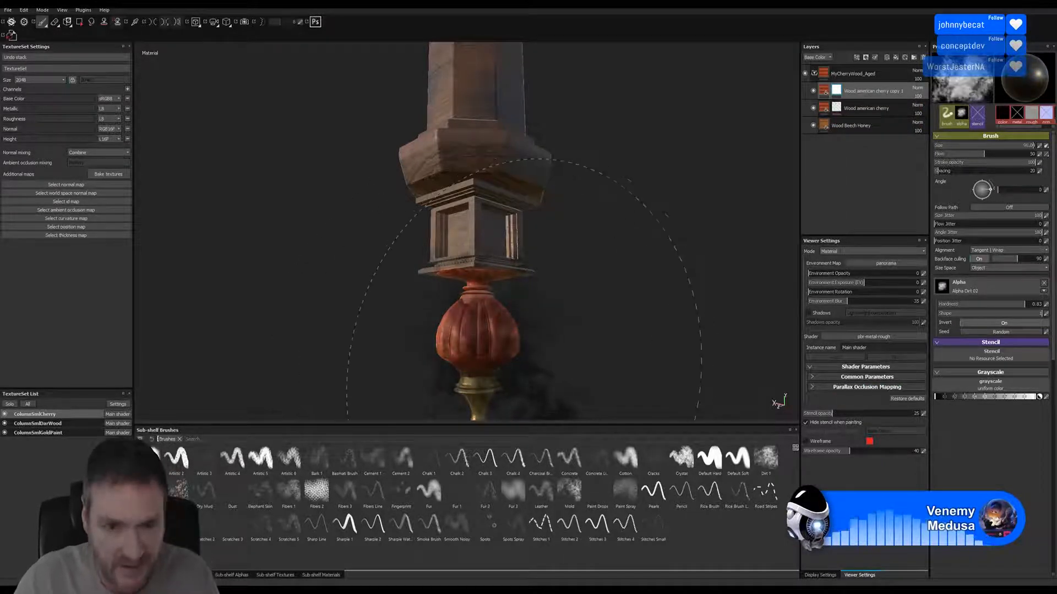
pyautogui.press('[')
pyautogui.press('[')
pyautogui.press('[')
pyautogui.press('[')
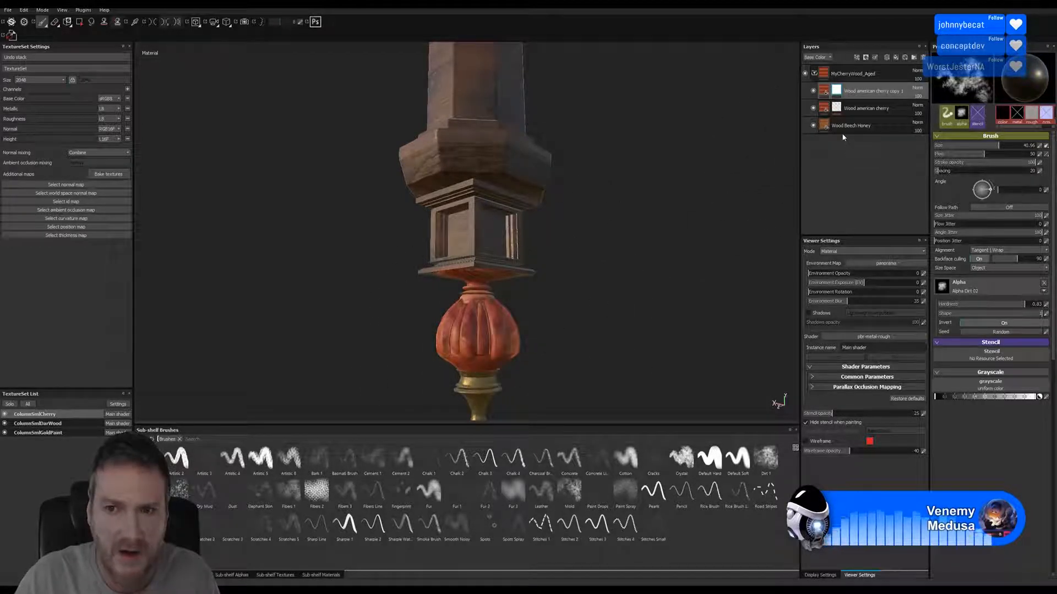
# - Darken the wood color of the Wood american cherry copy to a brightness value of about 0.37
pyautogui.click(826, 92)
pyautogui.click(1023, 203)
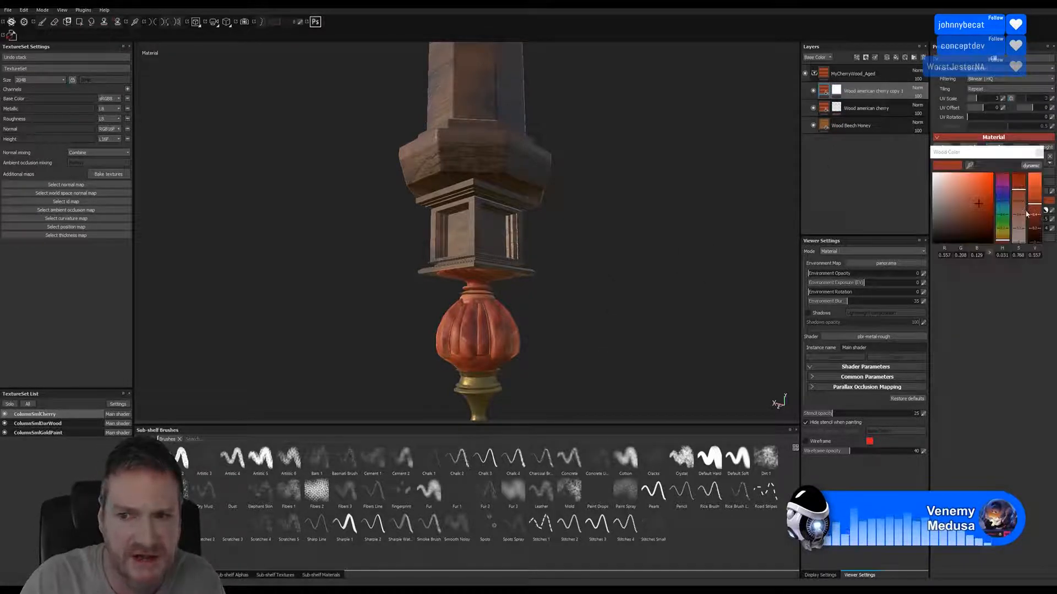
pyautogui.click(1034, 214)
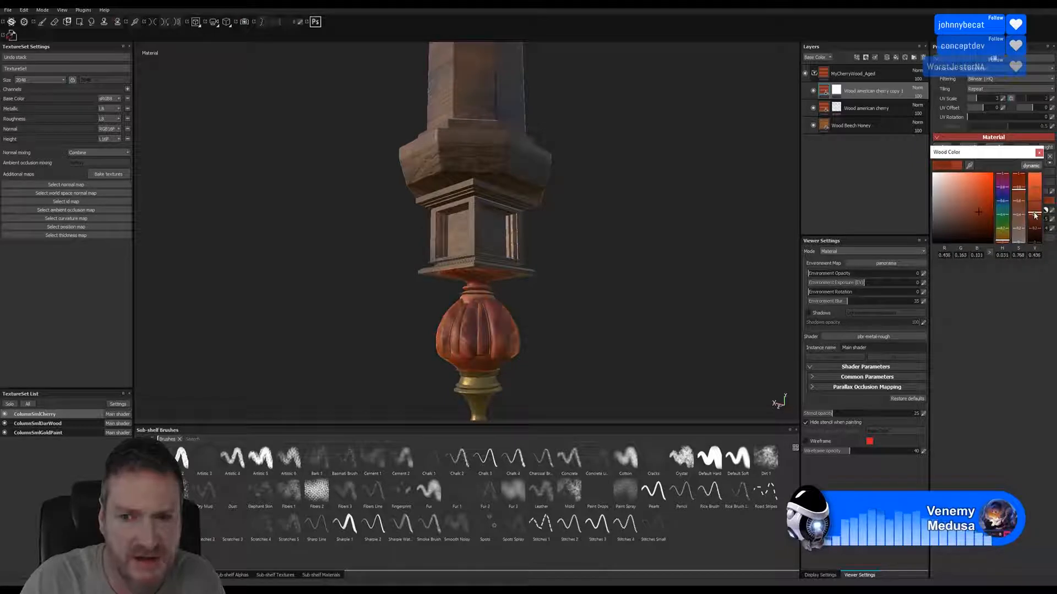
pyautogui.click(1034, 220)
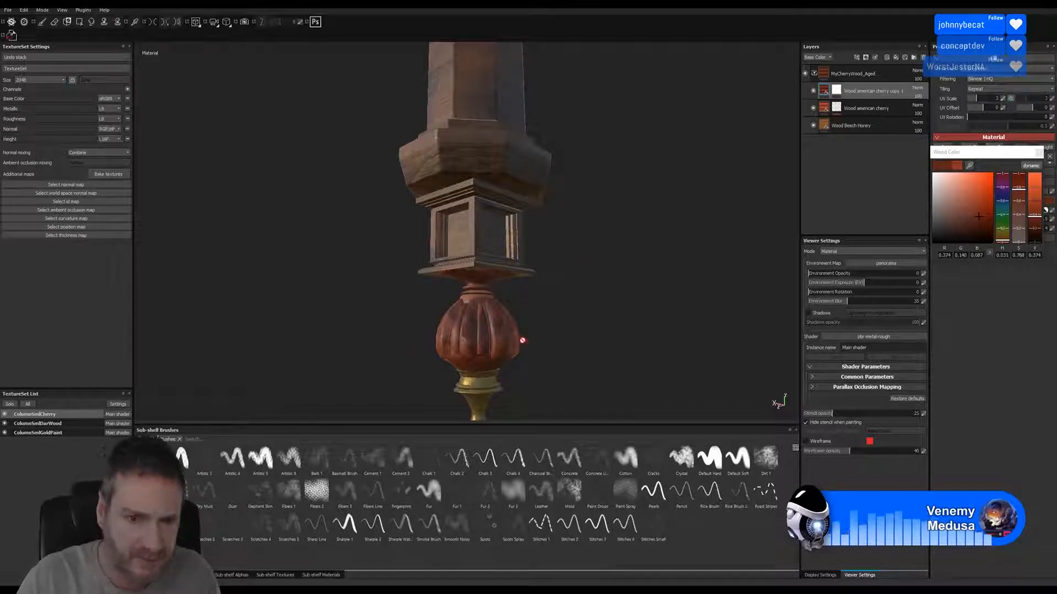
# - Paint dirt patches all around the fluted cherry bulb on the mask of the Wood american cherry copy 1 layer, using a slightly smaller brush
pyautogui.click(836, 90)
pyautogui.press('1')
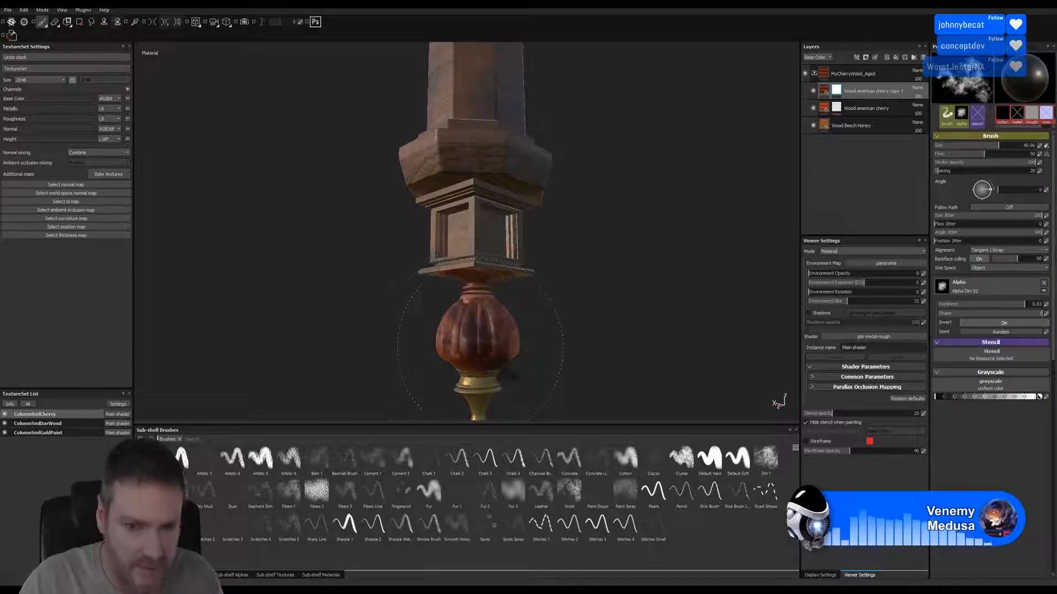
pyautogui.scroll(3, 632, 349)
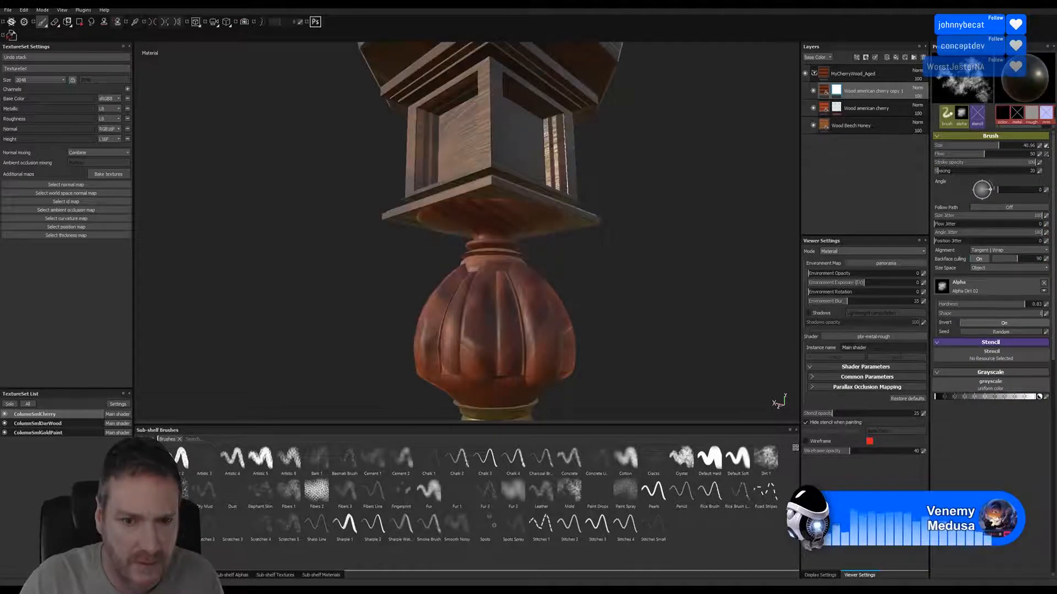
pyautogui.moveTo(631, 349)
pyautogui.keyDown('alt'); pyautogui.mouseDown()
pyautogui.moveTo(637, 394)
pyautogui.moveTo(649, 377)
pyautogui.mouseUp(); pyautogui.keyUp('alt')
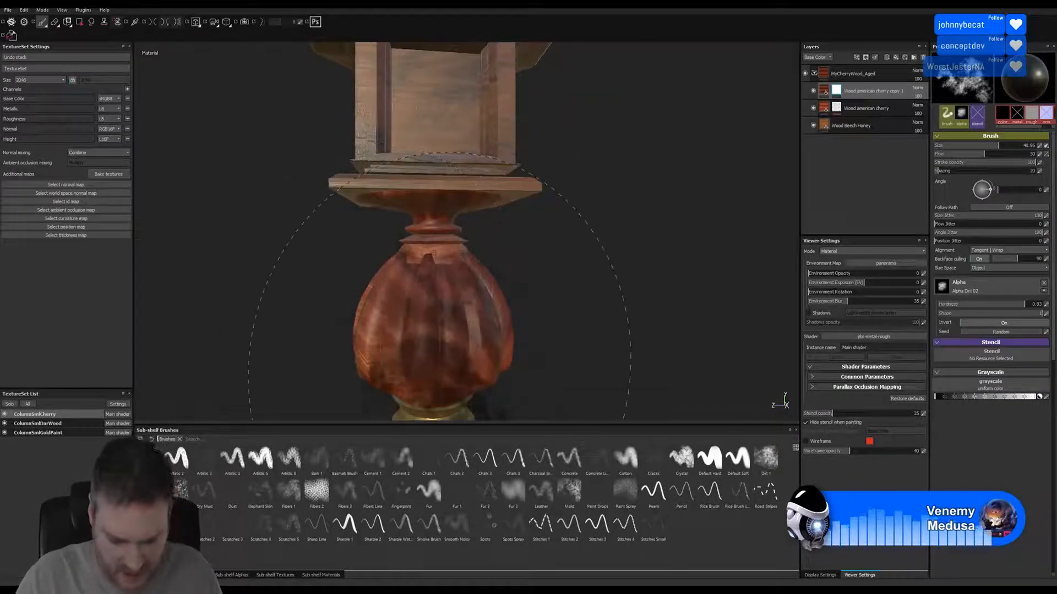
pyautogui.press('[')
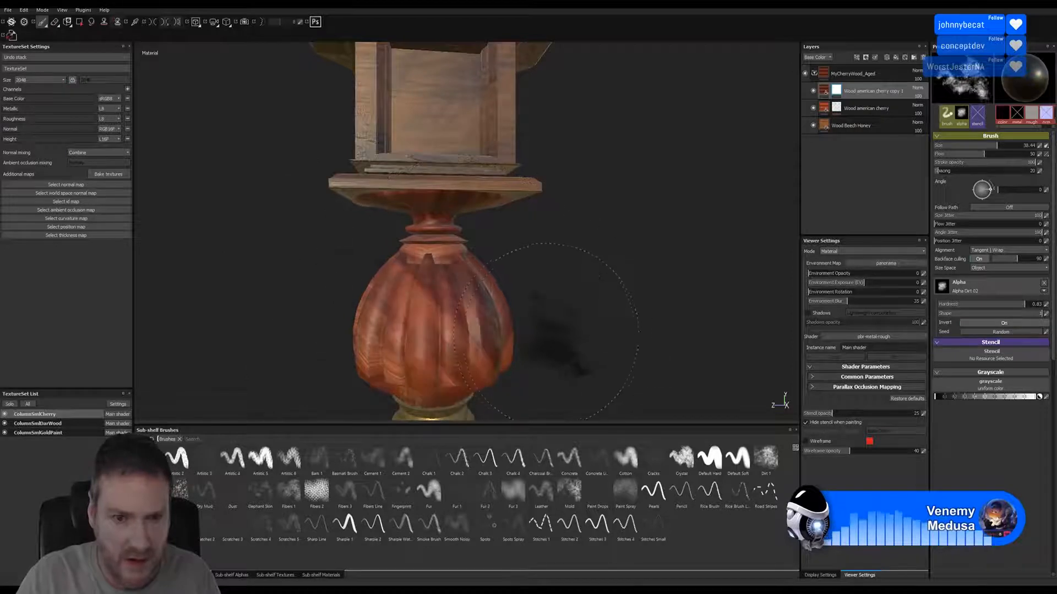
pyautogui.keyDown('alt'); pyautogui.moveTo(554, 306); pyautogui.dragTo(286, 323); pyautogui.keyUp('alt')
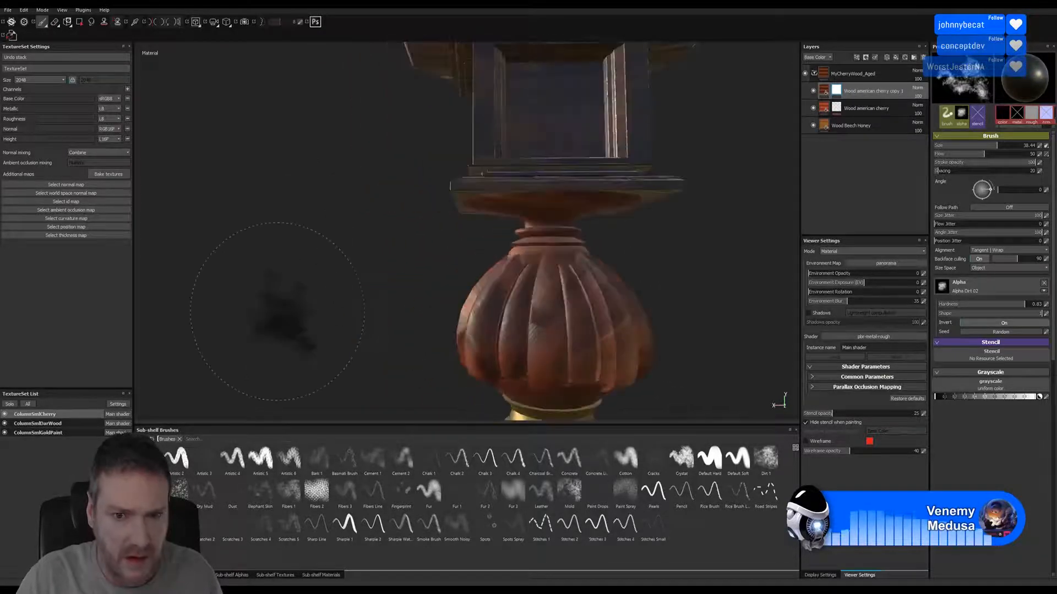
pyautogui.moveTo(666, 319)
pyautogui.keyDown('alt'); pyautogui.mouseDown()
pyautogui.moveTo(554, 359)
pyautogui.moveTo(479, 352)
pyautogui.mouseUp(); pyautogui.keyUp('alt')
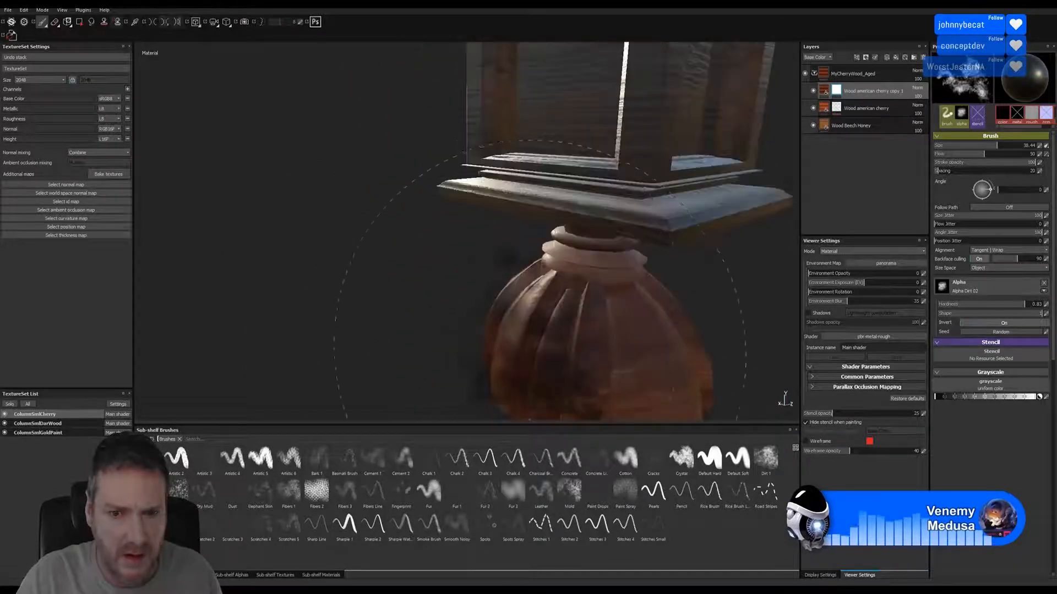
pyautogui.keyDown('alt'); pyautogui.moveTo(484, 357); pyautogui.dragTo(380, 302, button='middle'); pyautogui.keyUp('alt')
pyautogui.keyDown('alt'); pyautogui.moveTo(391, 306); pyautogui.dragTo(372, 307); pyautogui.keyUp('alt')
pyautogui.keyDown('alt'); pyautogui.moveTo(386, 286); pyautogui.dragTo(406, 219, button='right'); pyautogui.keyUp('alt')
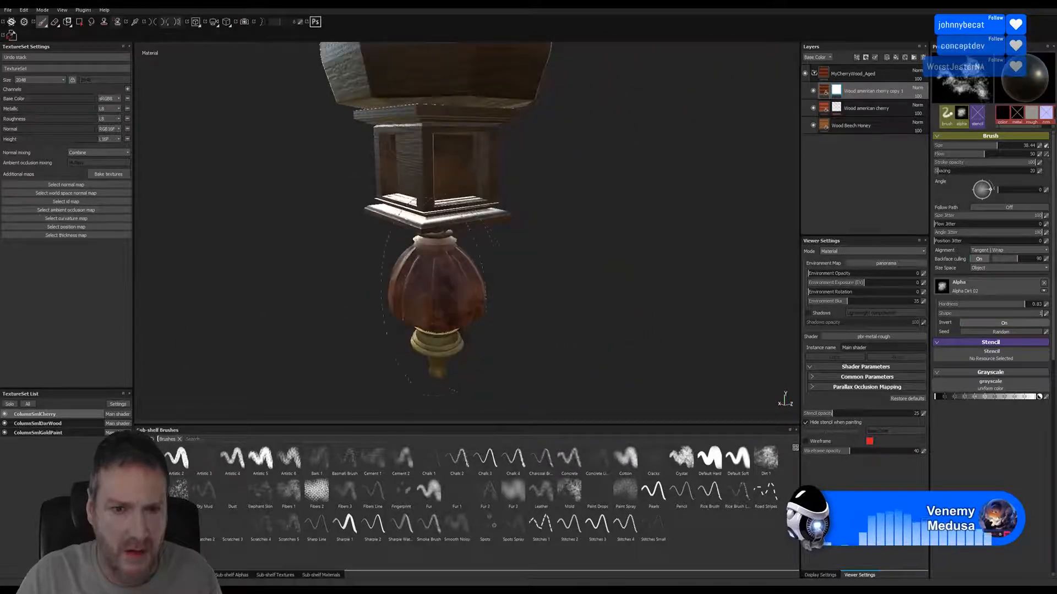
pyautogui.moveTo(567, 302)
pyautogui.keyDown('alt'); pyautogui.mouseDown()
pyautogui.moveTo(478, 300)
pyautogui.moveTo(432, 261)
pyautogui.mouseUp(); pyautogui.keyUp('alt')
pyautogui.keyDown('alt'); pyautogui.moveTo(559, 247); pyautogui.dragTo(689, 292); pyautogui.keyUp('alt')
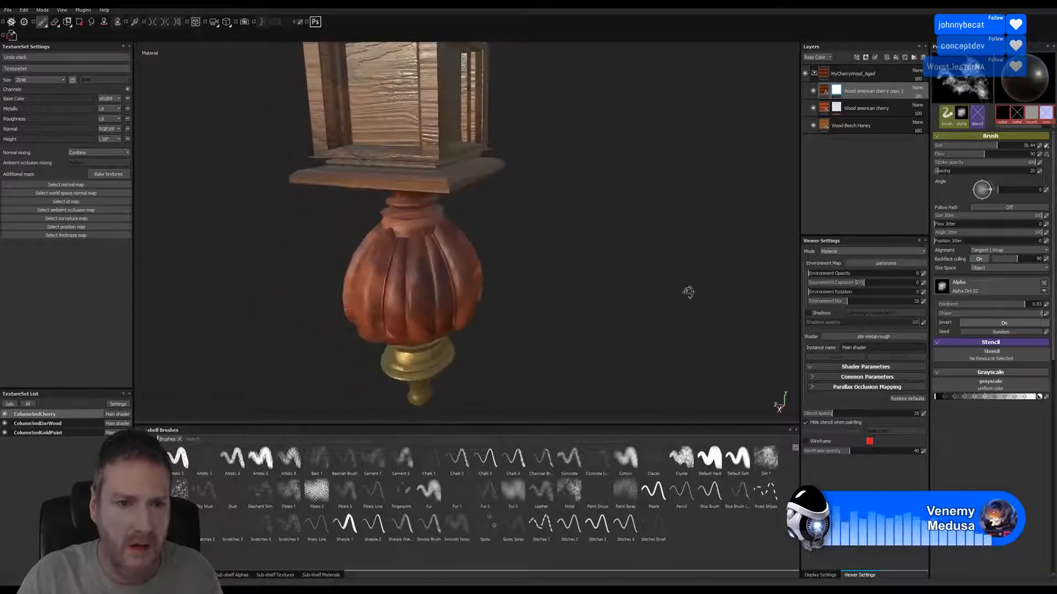
# - Compare the cherry bulb with the Wood american cherry copy 1 layer hidden and shown, and examine the whole column
pyautogui.click(814, 91)
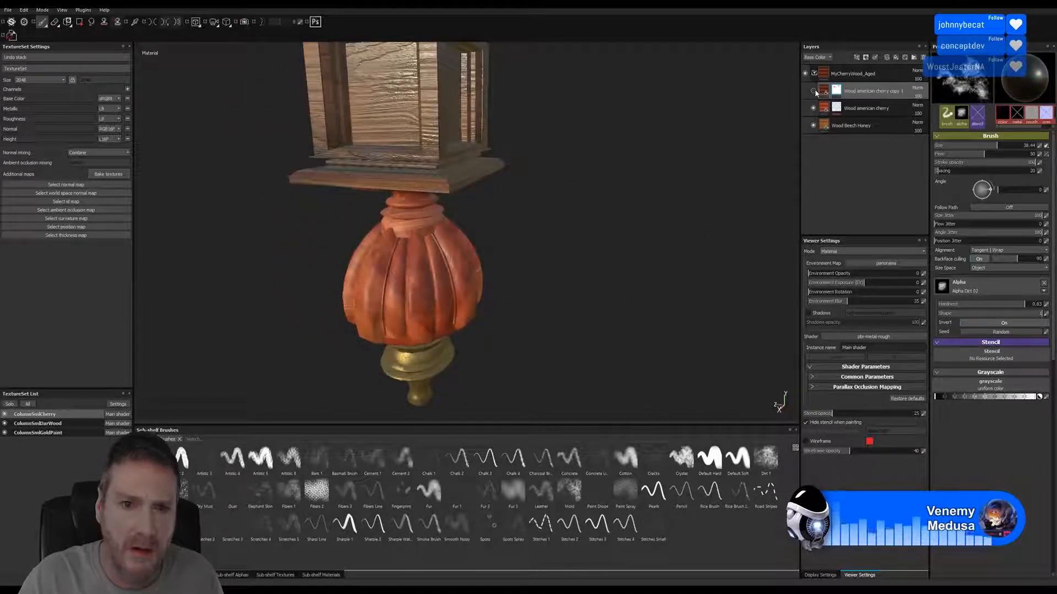
pyautogui.click(814, 92)
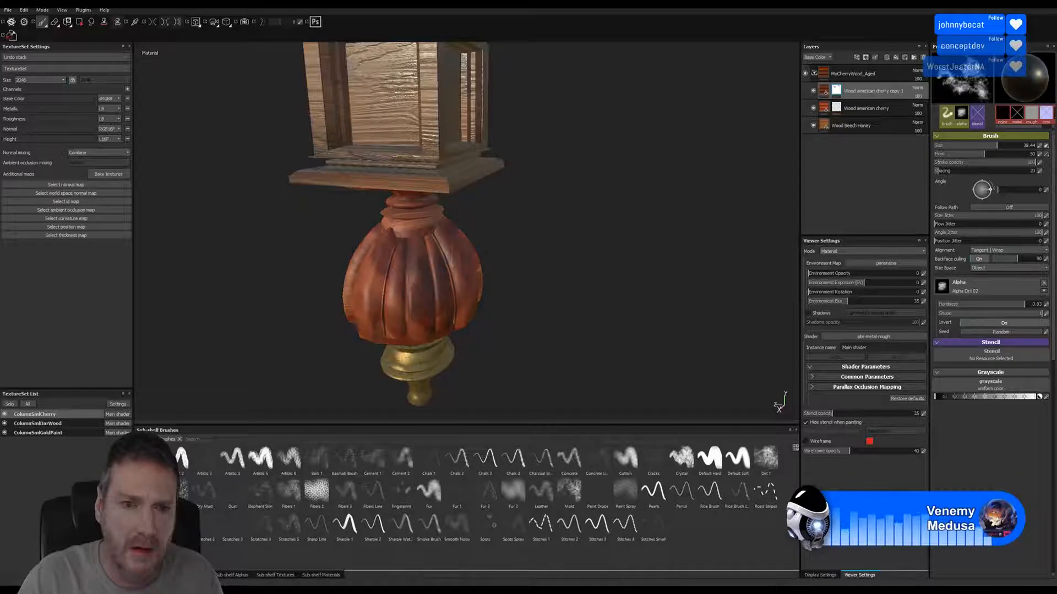
pyautogui.keyDown('alt'); pyautogui.moveTo(594, 258); pyautogui.dragTo(214, 291, button='right'); pyautogui.keyUp('alt')
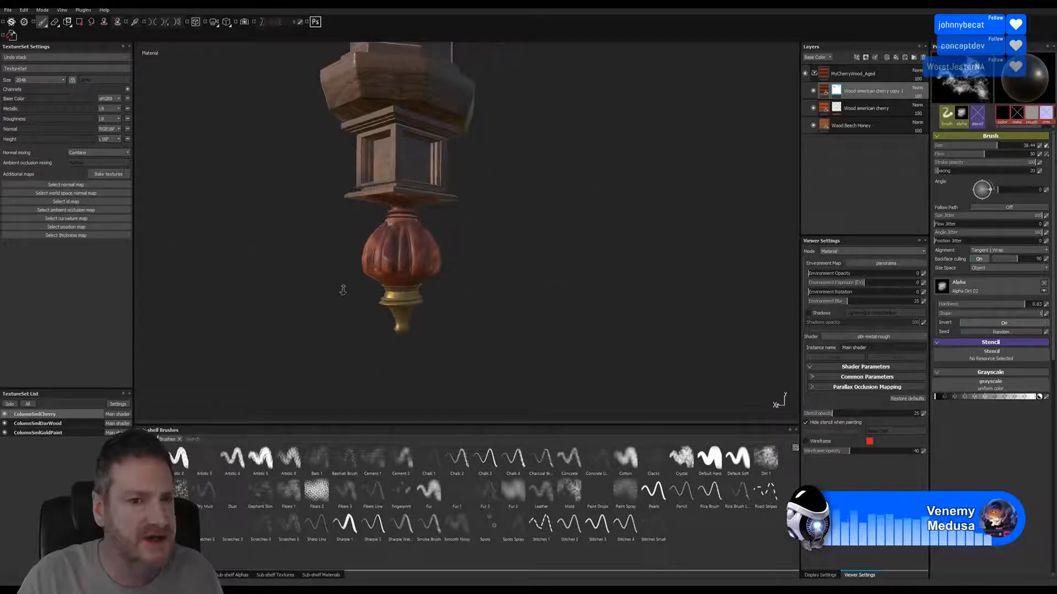
pyautogui.keyDown('alt'); pyautogui.moveTo(342, 290); pyautogui.dragTo(542, 237, button='right'); pyautogui.keyUp('alt')
pyautogui.keyDown('alt'); pyautogui.moveTo(543, 236); pyautogui.dragTo(560, 285); pyautogui.keyUp('alt')
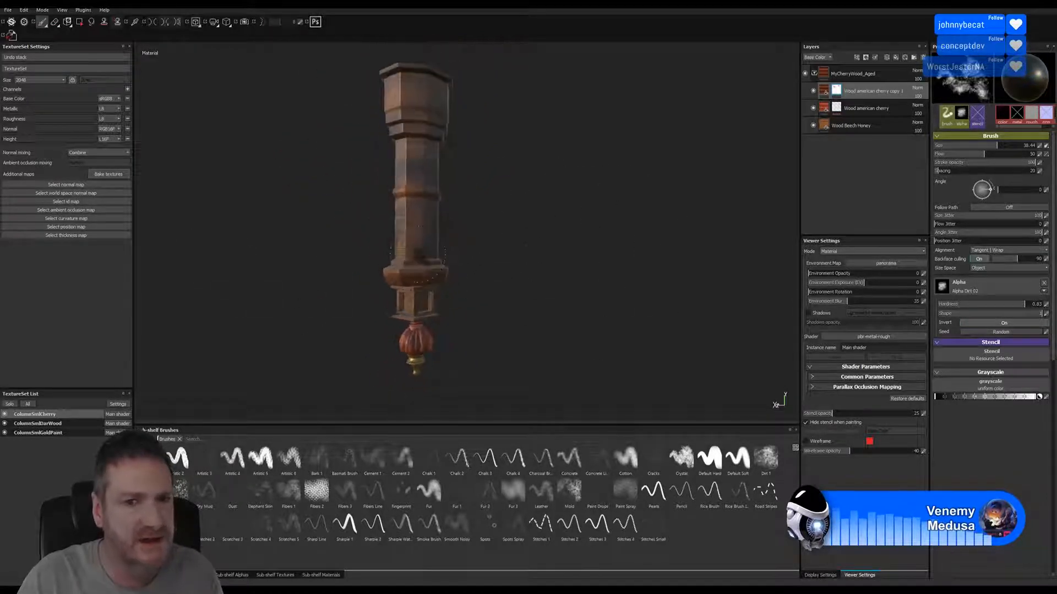
pyautogui.keyDown('alt'); pyautogui.moveTo(488, 314); pyautogui.dragTo(500, 301); pyautogui.keyUp('alt')
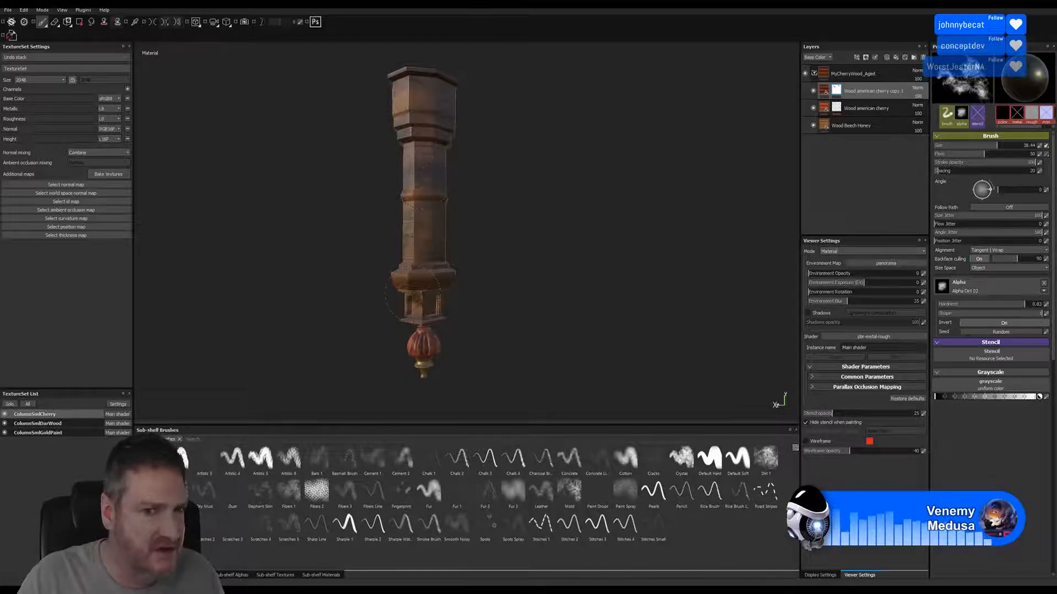
pyautogui.moveTo(545, 242)
pyautogui.keyDown('alt'); pyautogui.mouseDown()
pyautogui.moveTo(521, 255)
pyautogui.moveTo(455, 249)
pyautogui.moveTo(510, 224)
pyautogui.moveTo(568, 247)
pyautogui.mouseUp(); pyautogui.keyUp('alt')
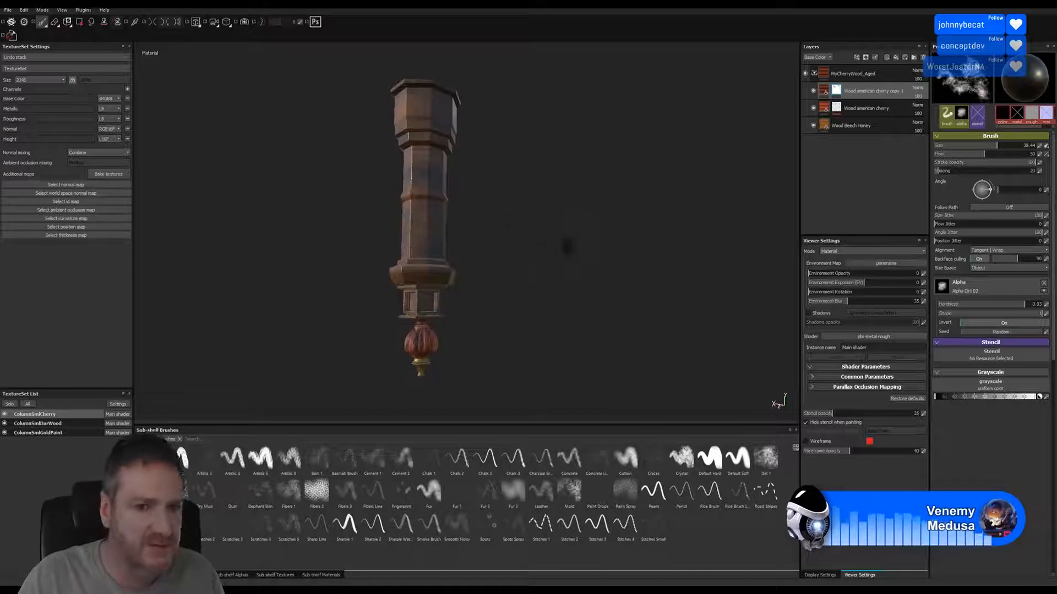
# - Save the column project in the Skylight folder
pyautogui.click(6, 10)
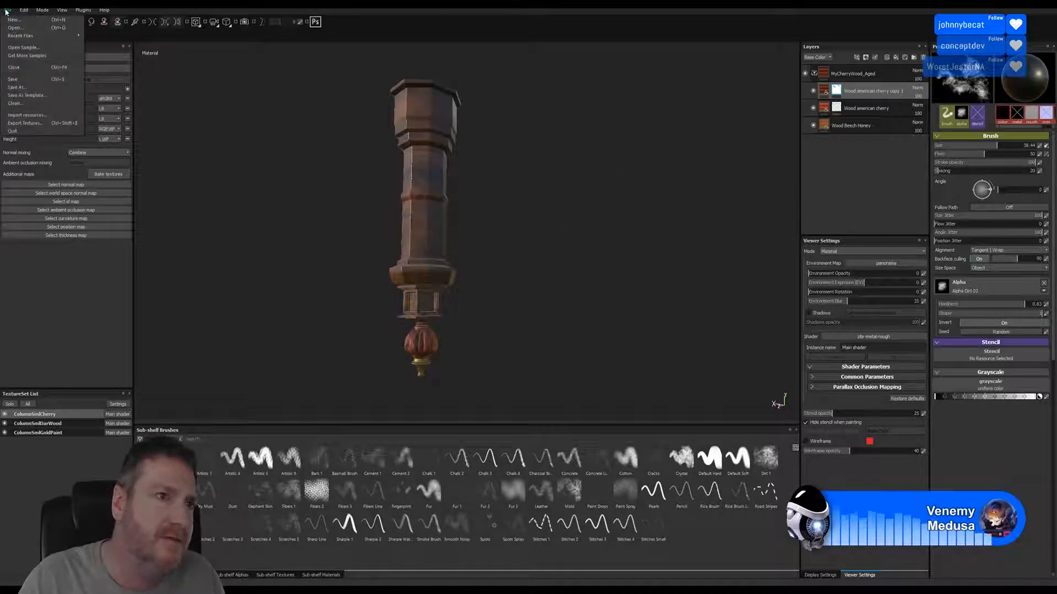
pyautogui.click(24, 81)
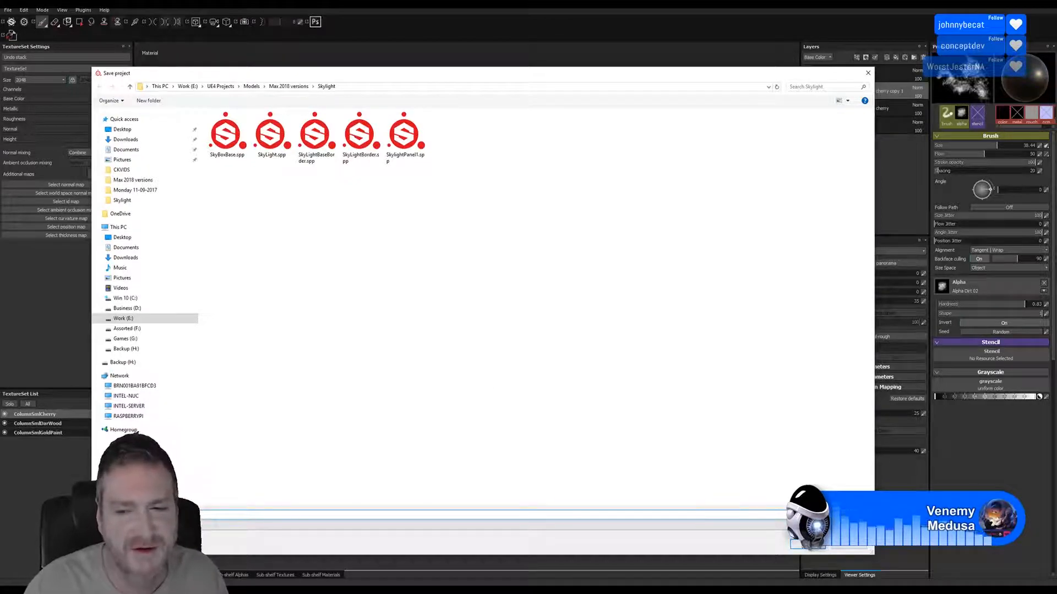
pyautogui.click(806, 545)
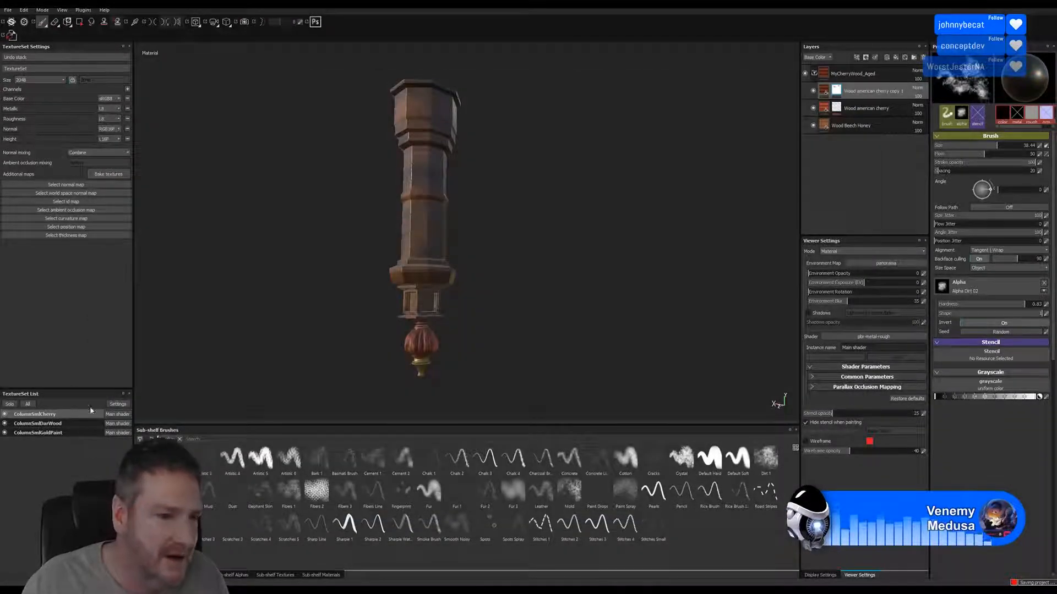
# - Start a texture export and set its output folder to UE4 Projects/Models/Max 2018 versions/Skylight on the Work (E:) drive
pyautogui.click(8, 10)
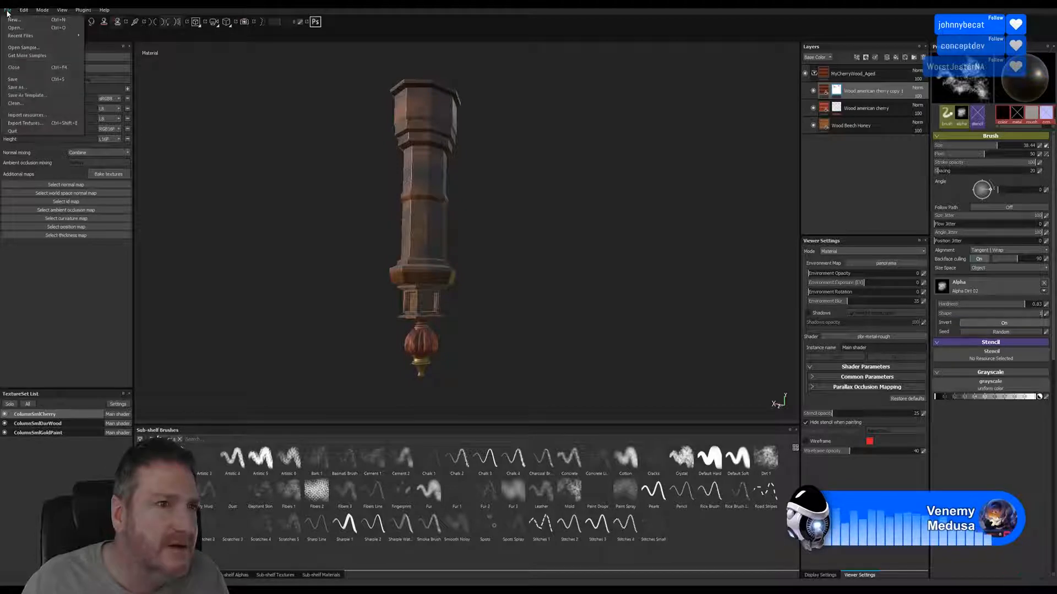
pyautogui.click(37, 125)
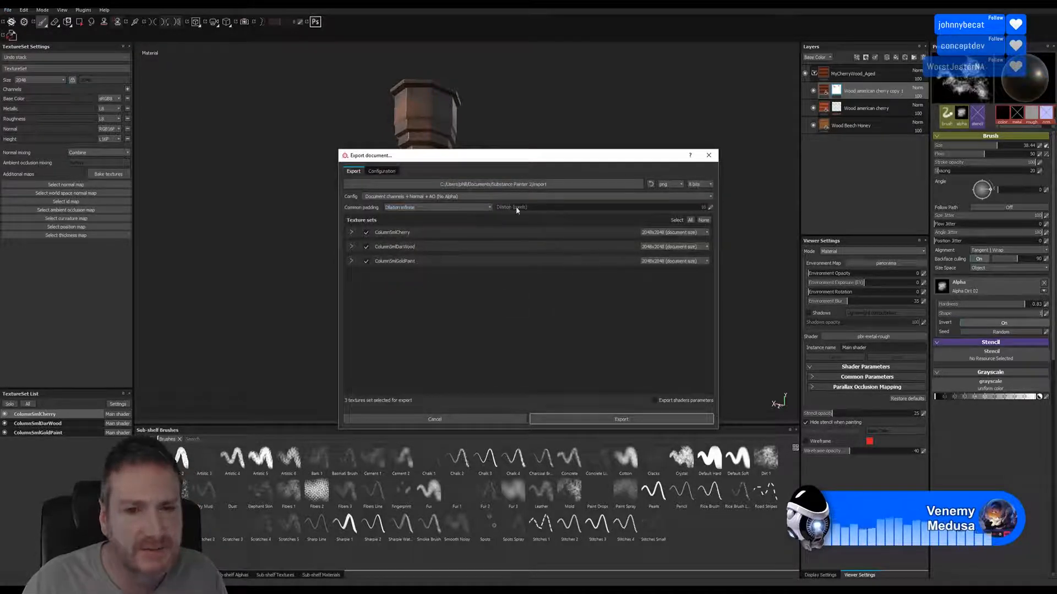
pyautogui.click(509, 185)
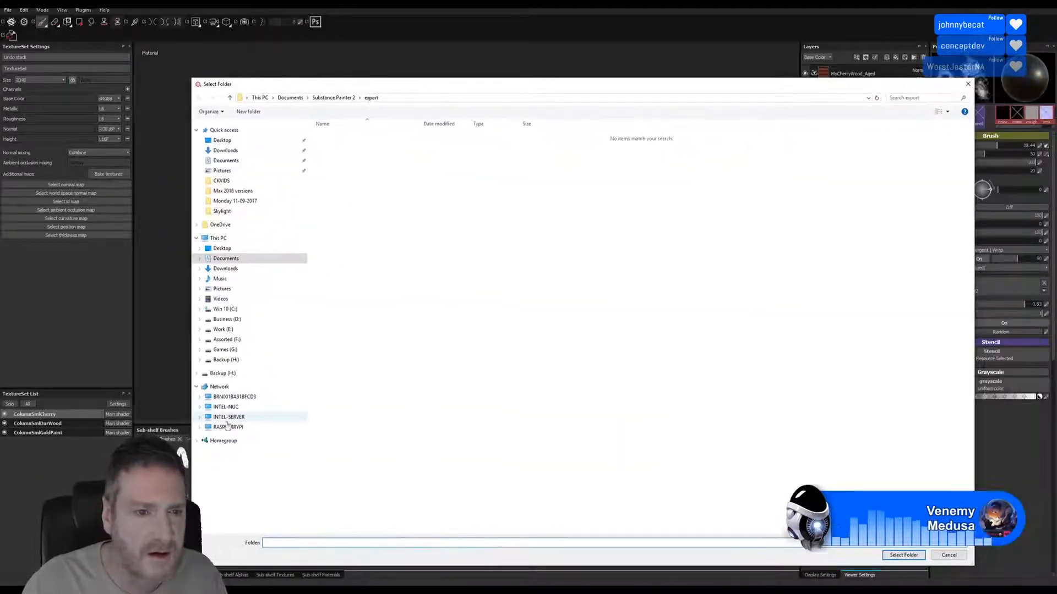
pyautogui.click(225, 329)
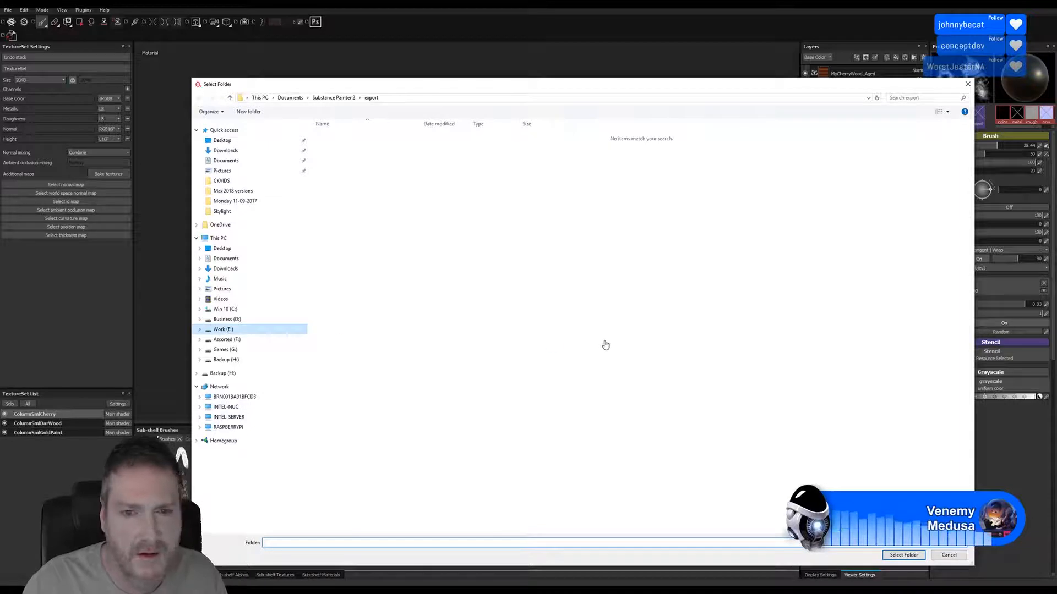
pyautogui.doubleClick(736, 182)
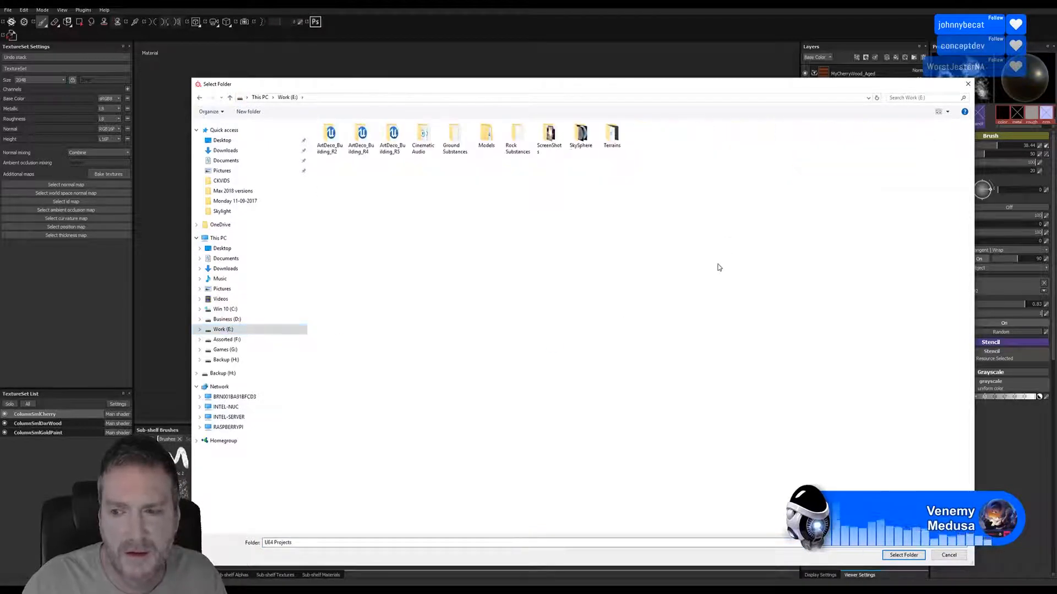
pyautogui.doubleClick(486, 135)
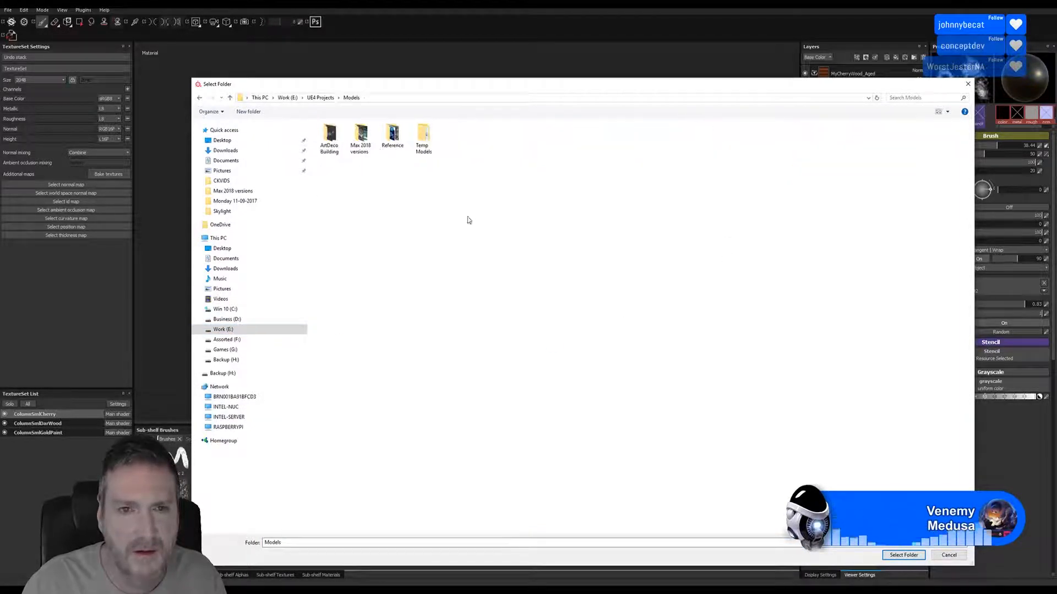
pyautogui.doubleClick(360, 137)
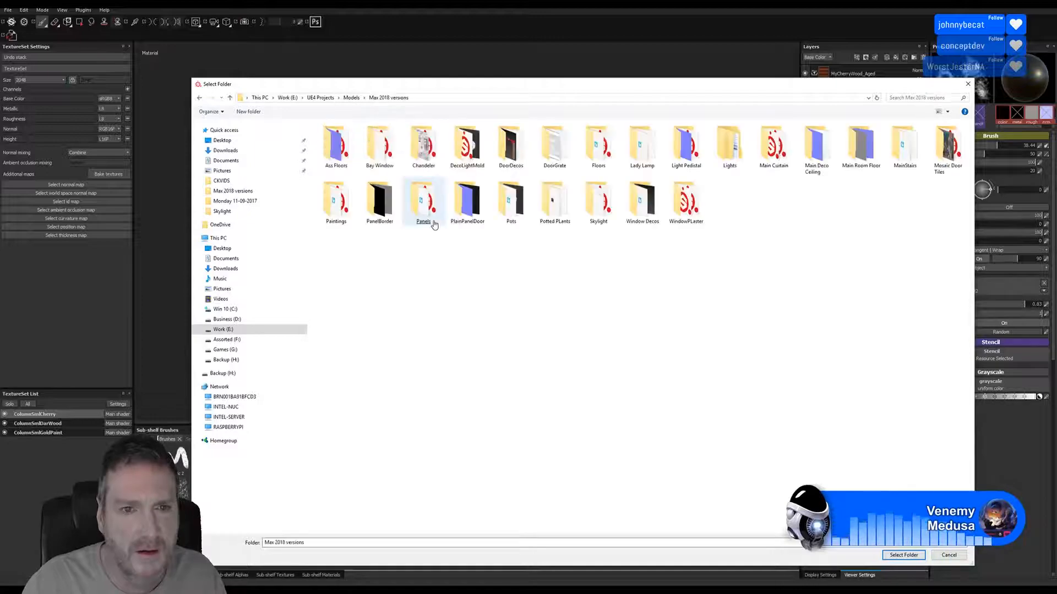
pyautogui.doubleClick(598, 201)
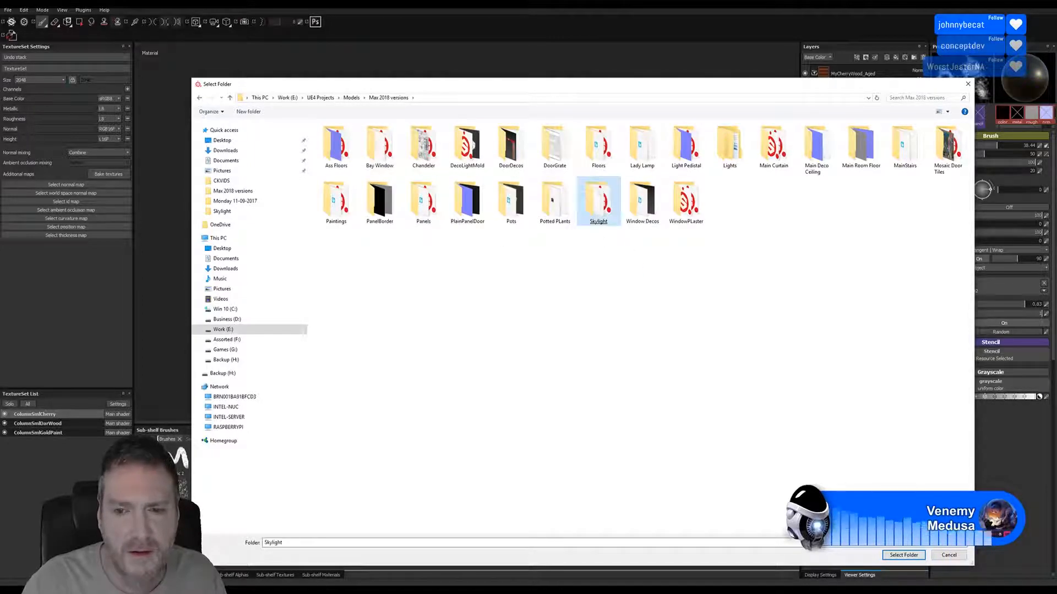
pyautogui.click(901, 556)
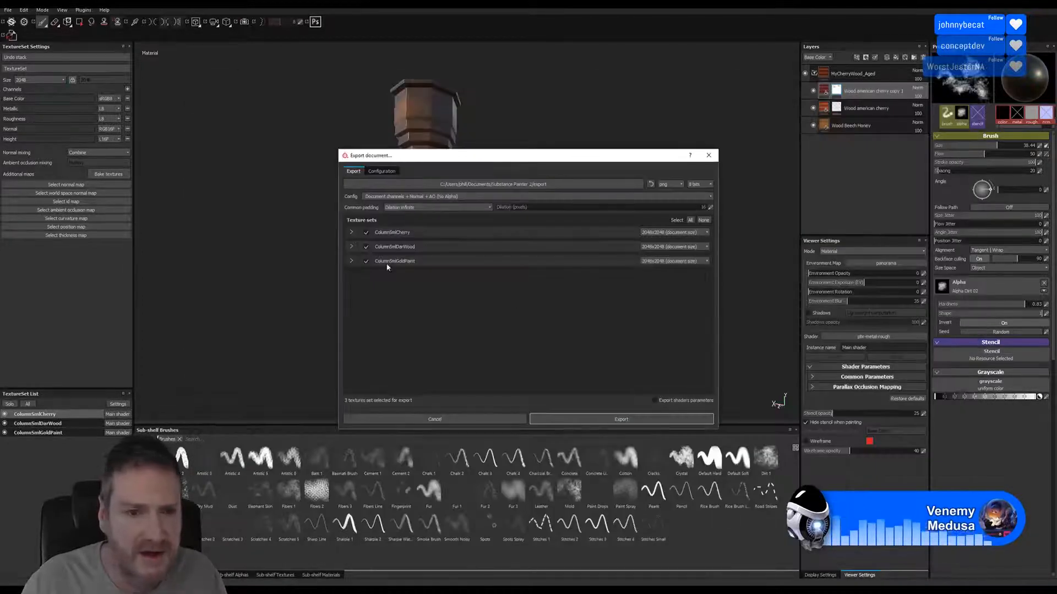
# - Export the textures with ColumnSmlGoldPaint set to 512x512 and ColumnSmlCherry set to 1024x1024
pyautogui.click(694, 262)
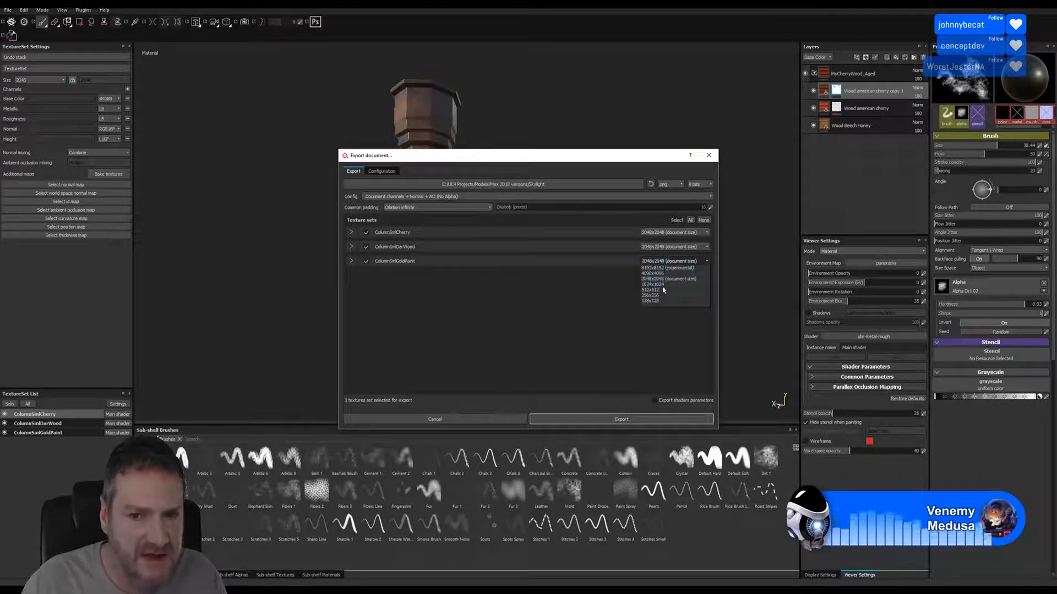
pyautogui.click(651, 290)
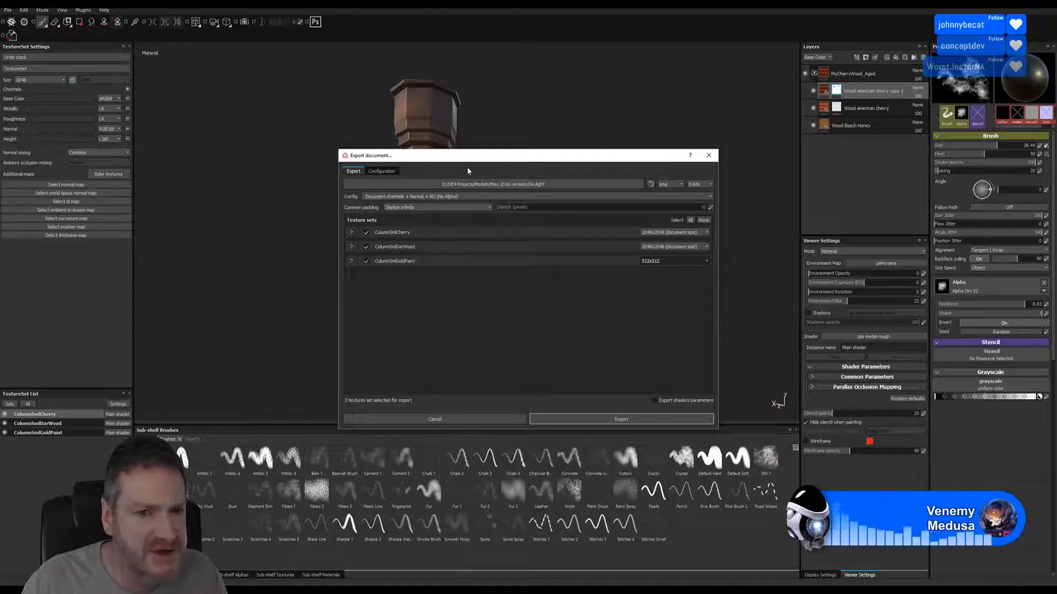
pyautogui.moveTo(467, 166); pyautogui.dragTo(488, 132)
pyautogui.click(710, 204)
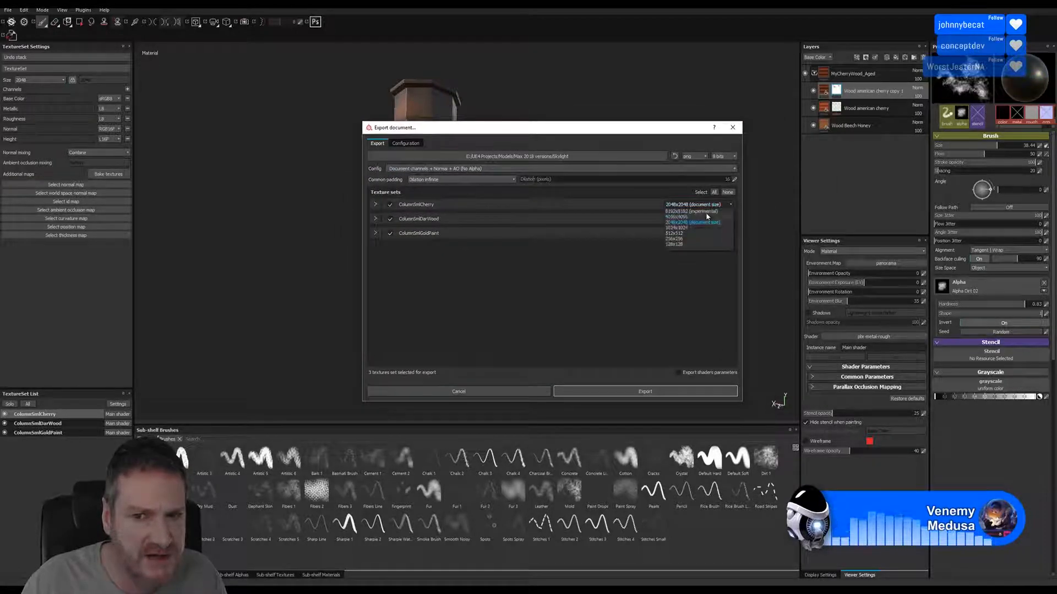
pyautogui.click(690, 227)
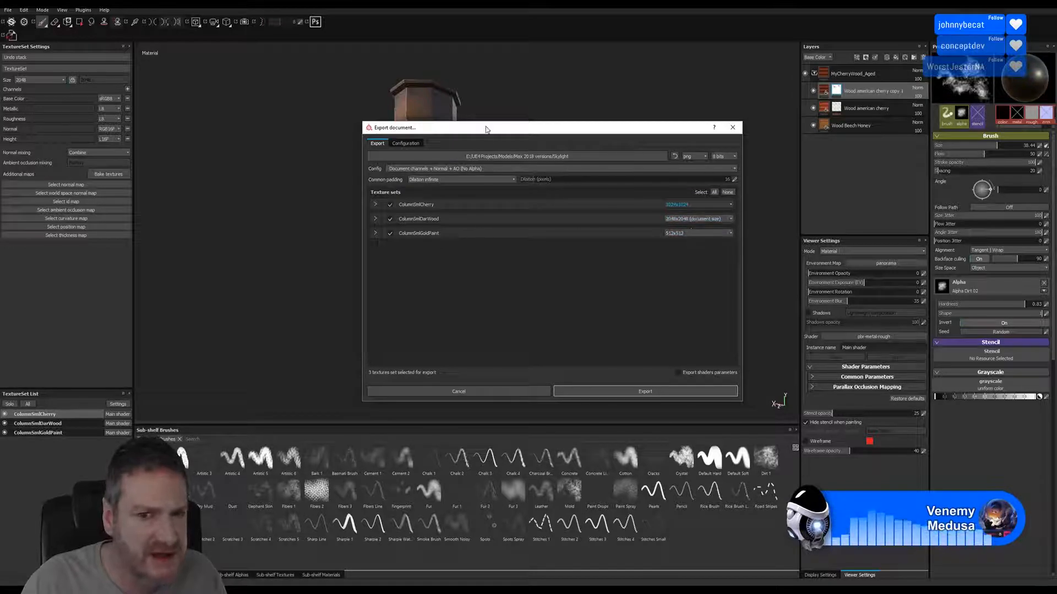
pyautogui.moveTo(486, 129); pyautogui.dragTo(468, 112)
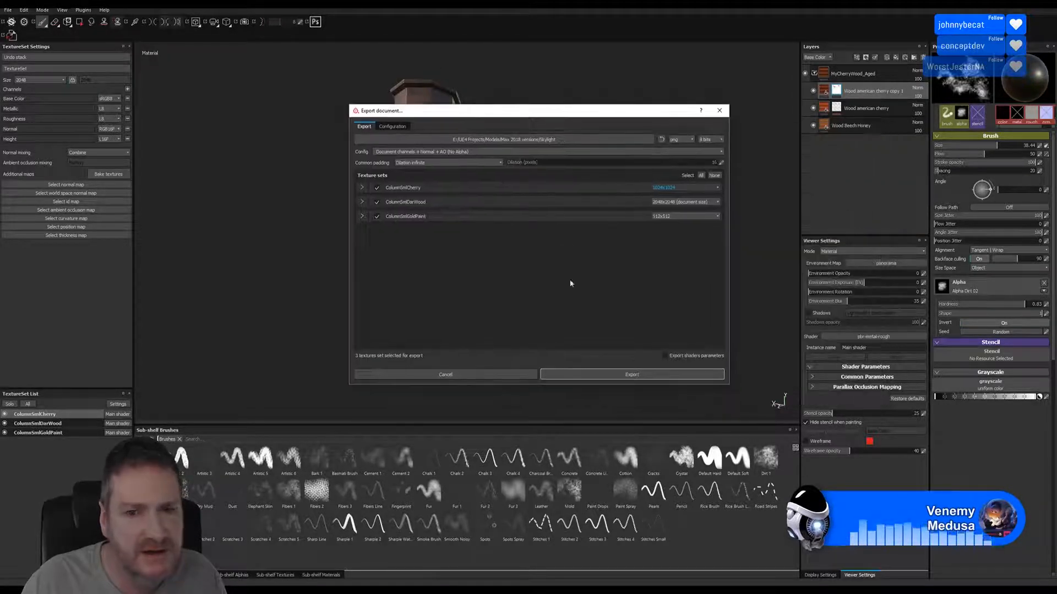
pyautogui.click(633, 374)
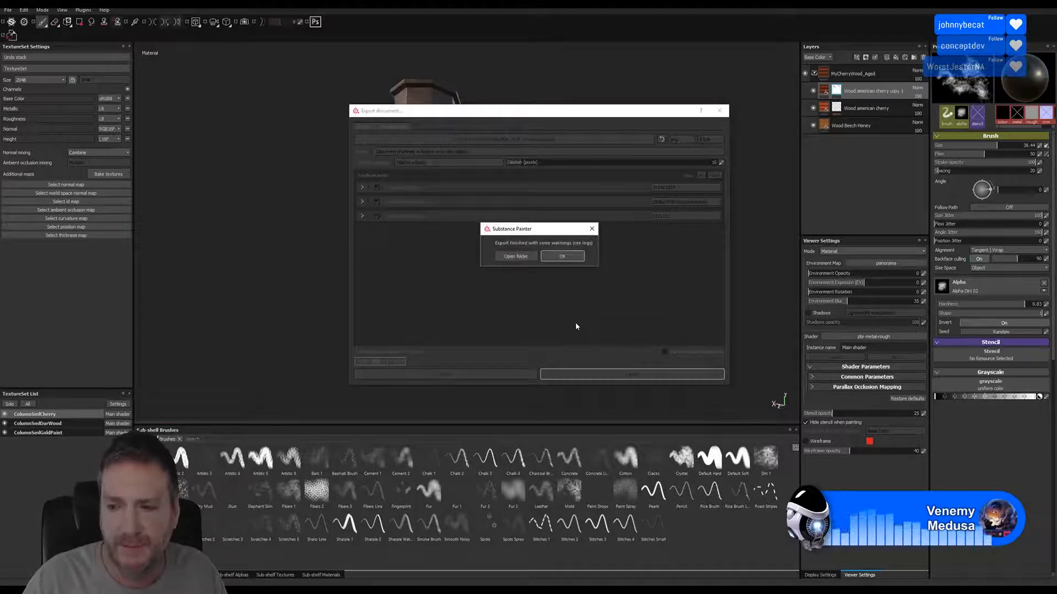
pyautogui.click(567, 257)
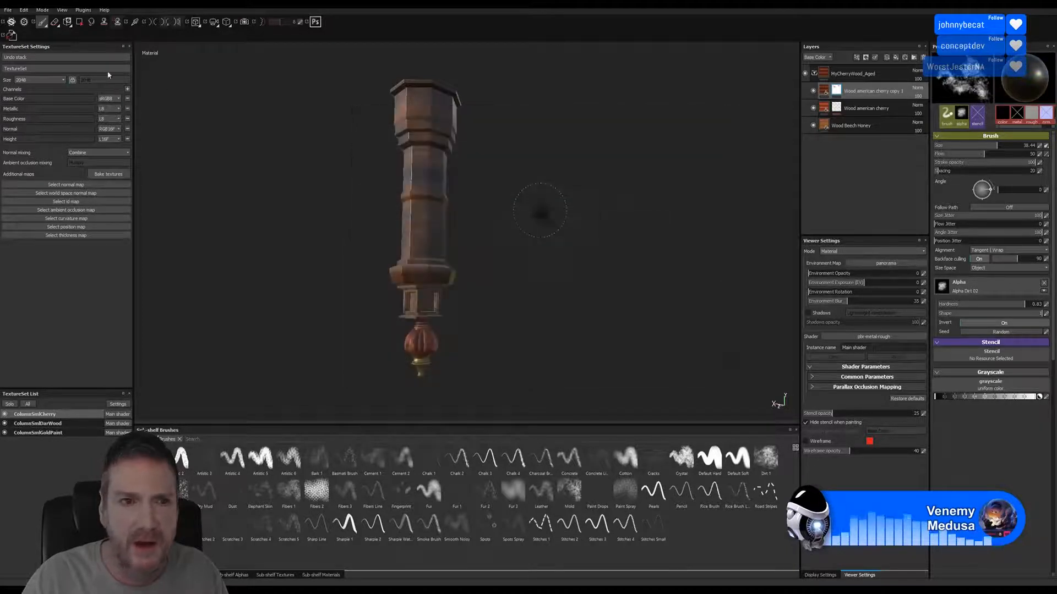
# - Save the column project again and switch to the panel and column model in 3ds Max
pyautogui.click(8, 10)
pyautogui.click(33, 78)
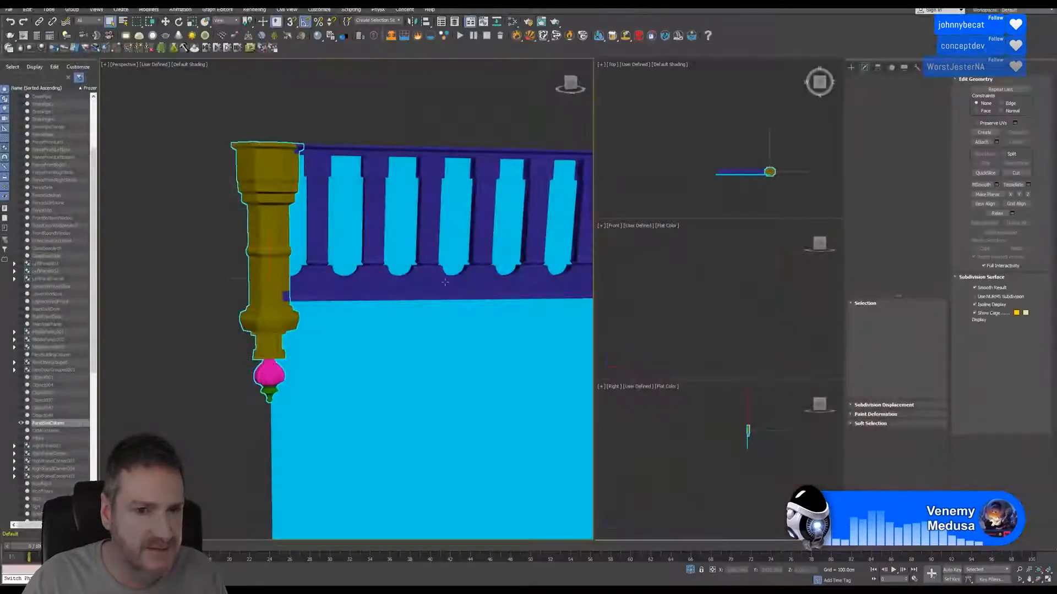
pyautogui.scroll(1, 406, 295)
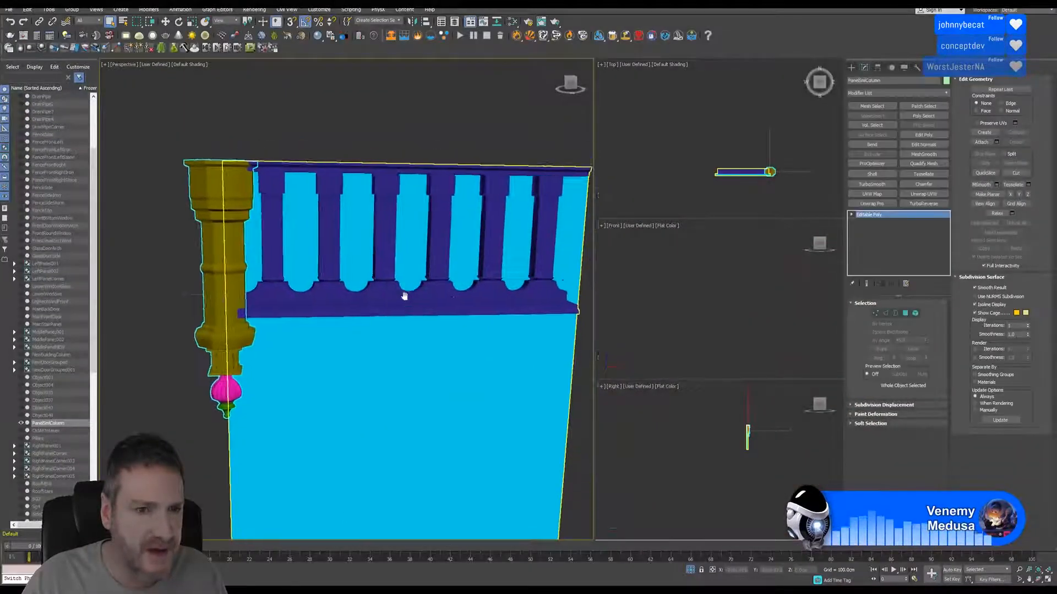
# - Attach the column to the SkylightPanel2&3 panel, matching material IDs to material and condensing materials and IDs
pyautogui.scroll(-3, 391, 312)
pyautogui.moveTo(392, 312); pyautogui.dragTo(365, 286, button='middle')
pyautogui.click(355, 182)
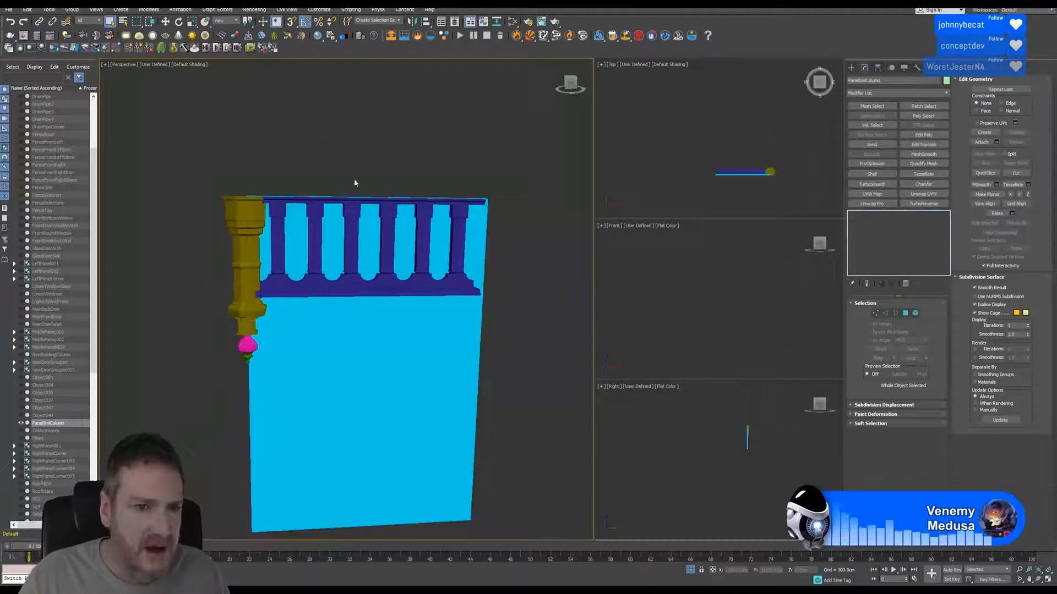
pyautogui.click(349, 227)
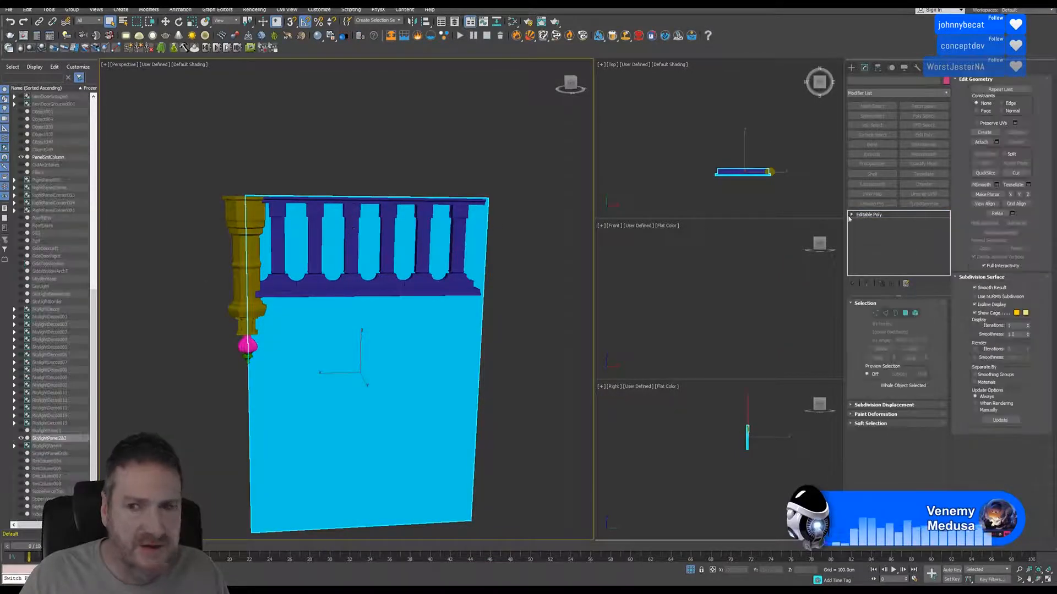
pyautogui.press('w')
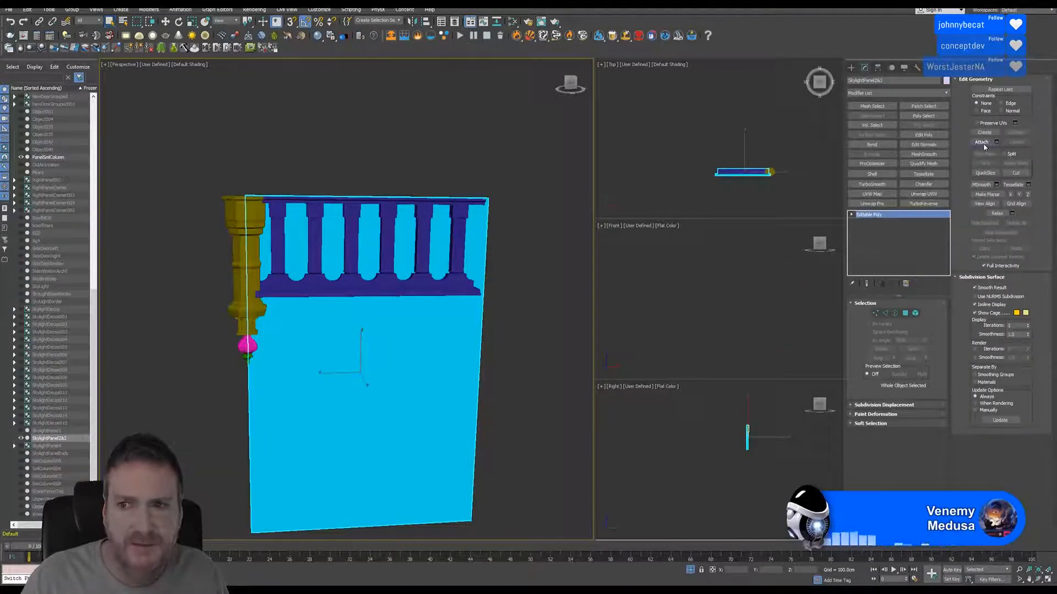
pyautogui.click(981, 142)
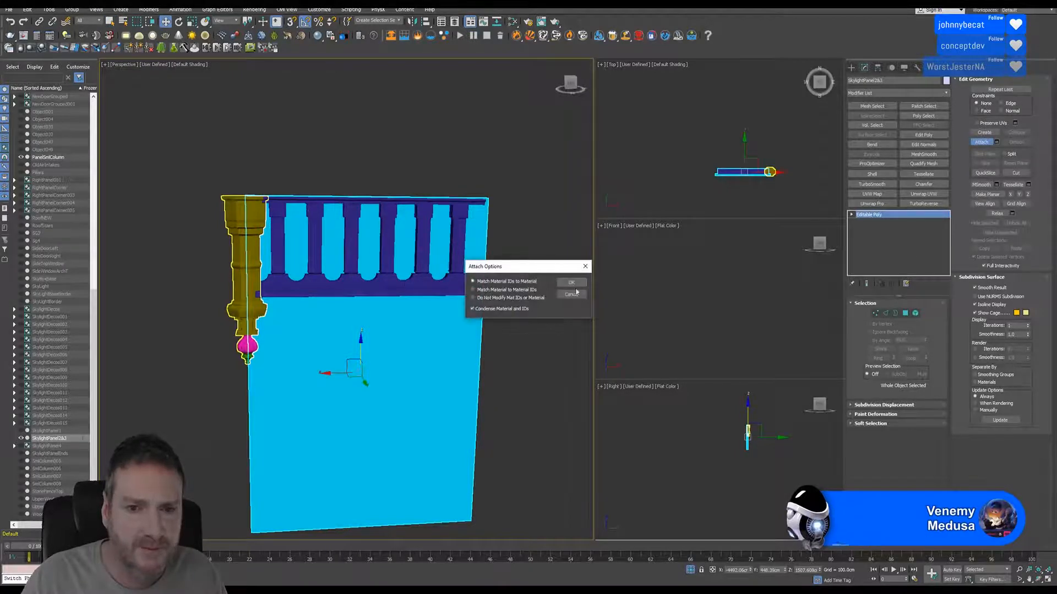
pyautogui.click(569, 284)
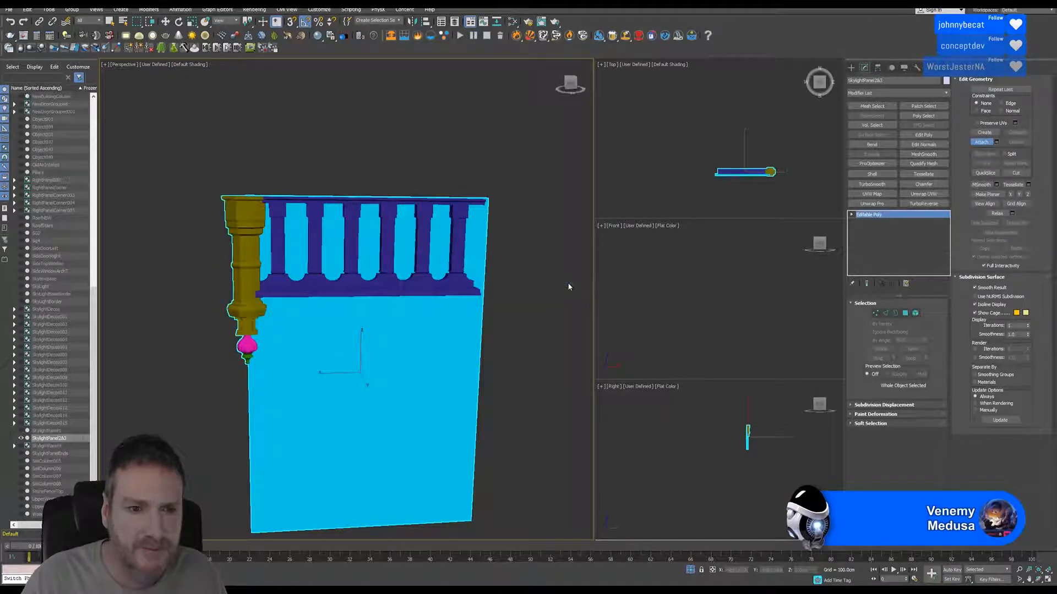
# - Export the selected combined panel as an FBX named SkylightPanel2&3 in the Skylight folder
pyautogui.click(886, 82)
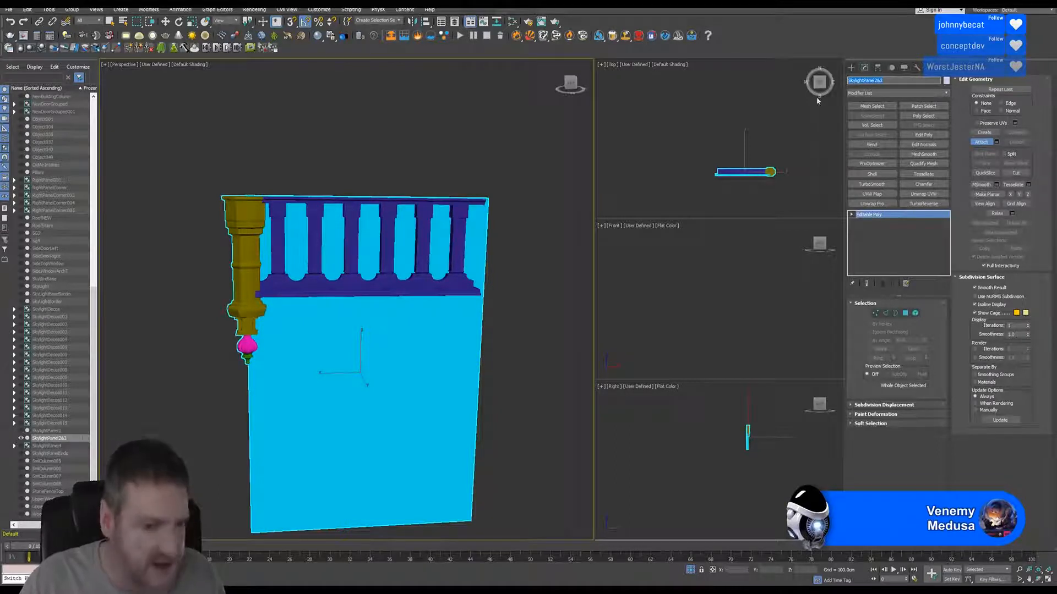
pyautogui.click(10, 9)
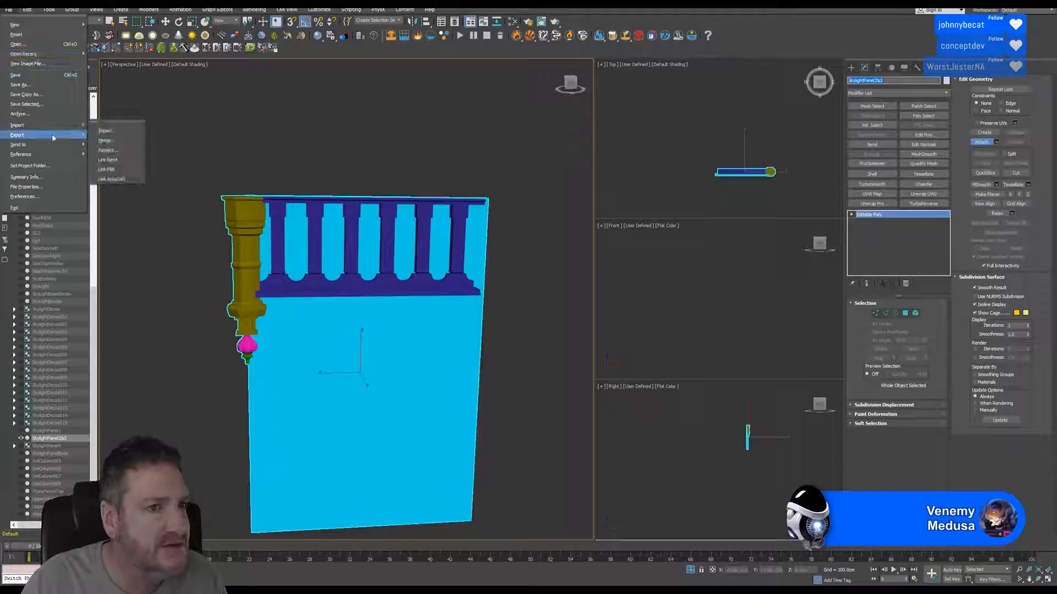
pyautogui.click(116, 151)
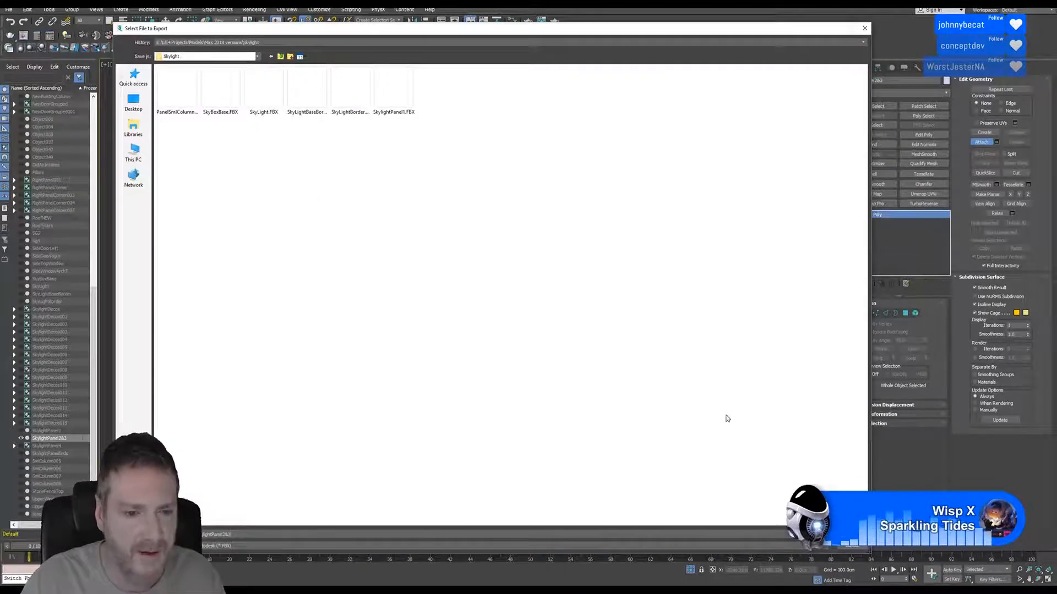
pyautogui.click(851, 535)
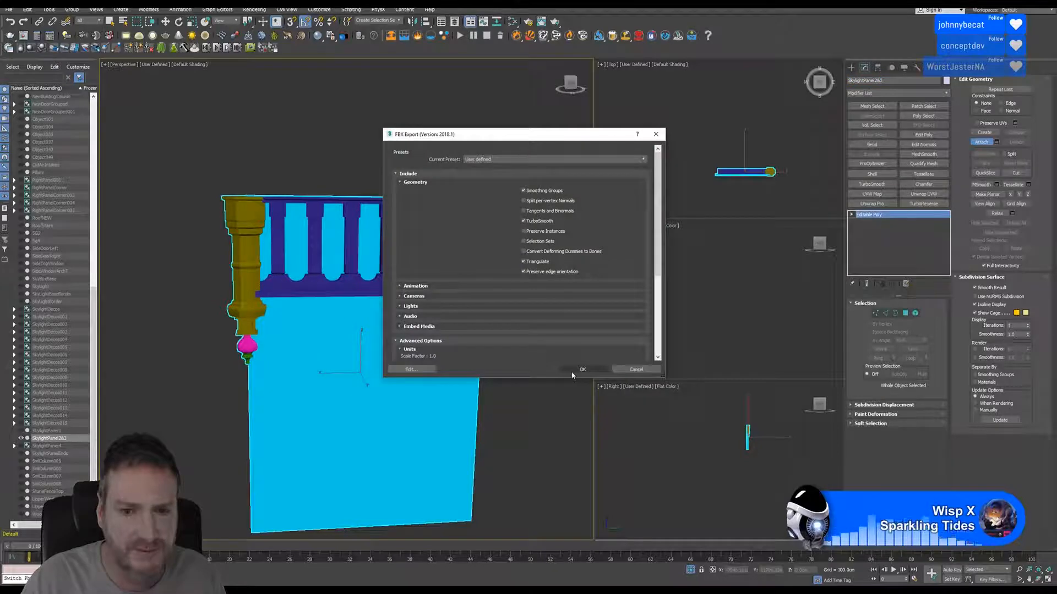
pyautogui.click(581, 370)
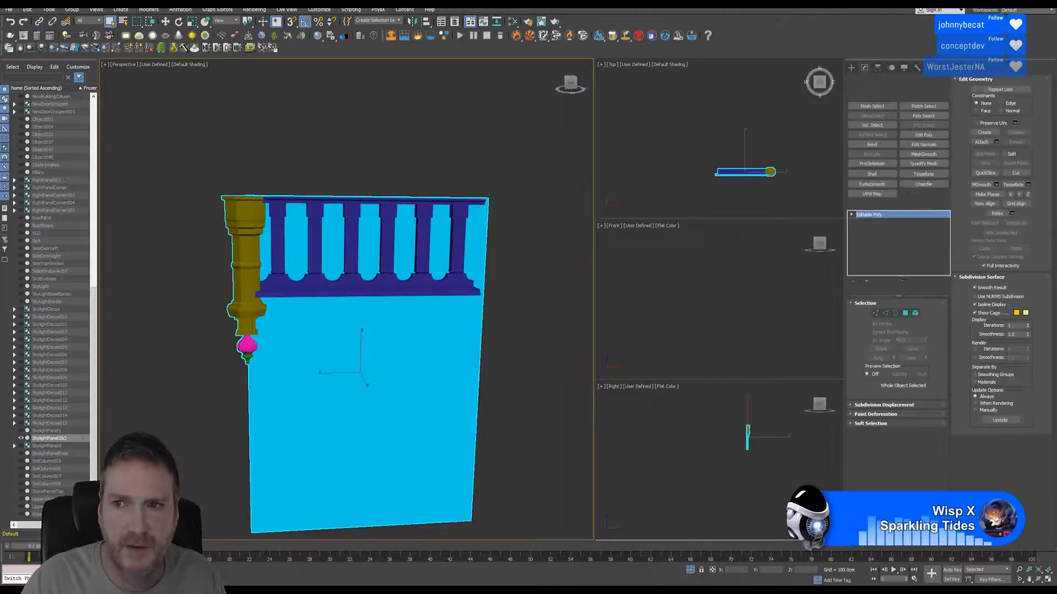
# - Switch to Unreal Editor and import SkylightPanel2&3.FBX into the Models/Effects folder with the current import options
pyautogui.click(340, 590)
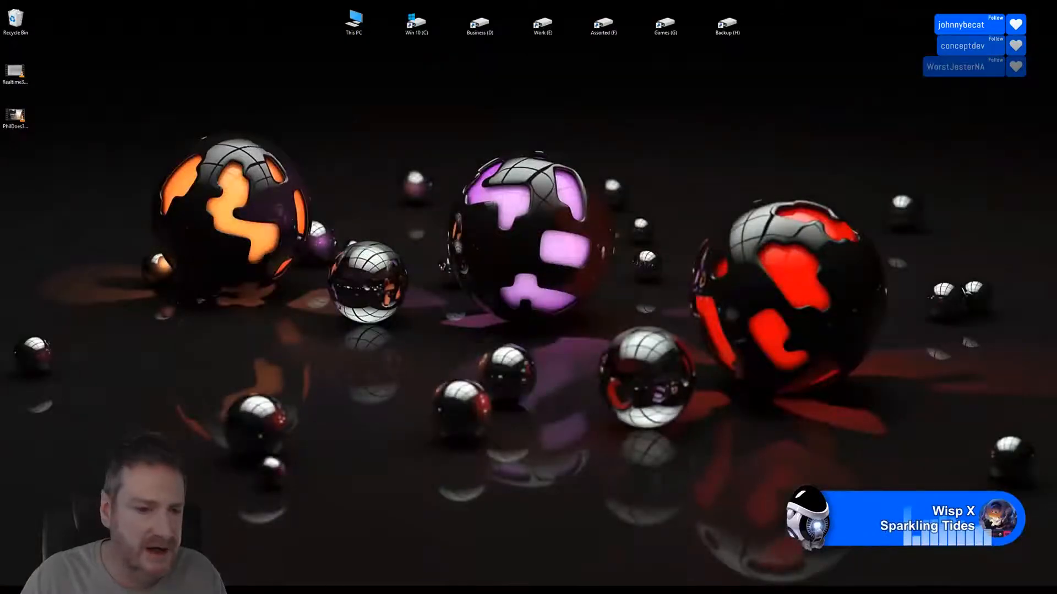
pyautogui.click(369, 591)
pyautogui.click(8, 11)
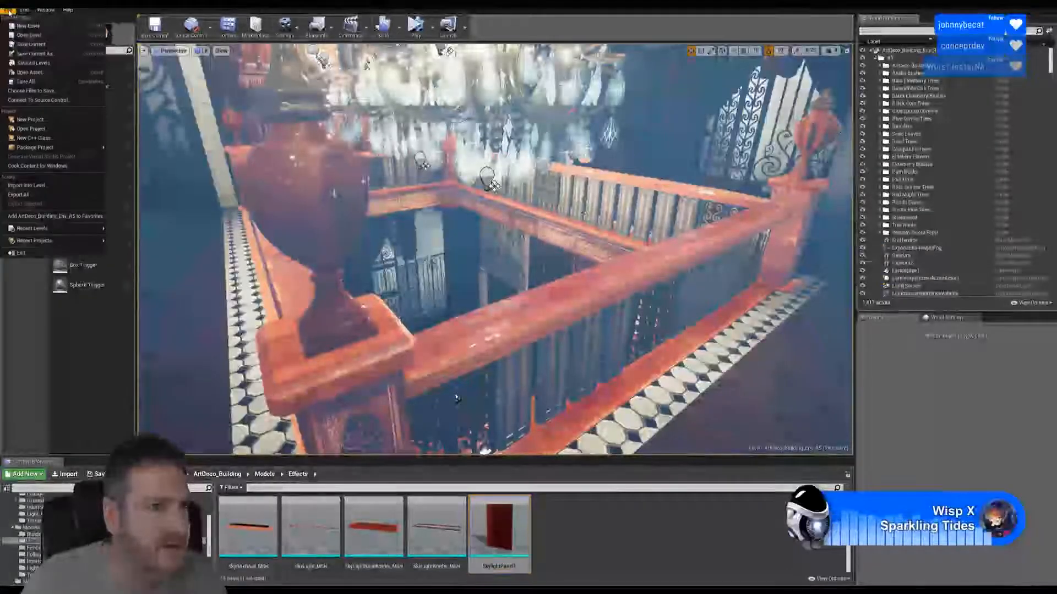
pyautogui.moveTo(50, 149)
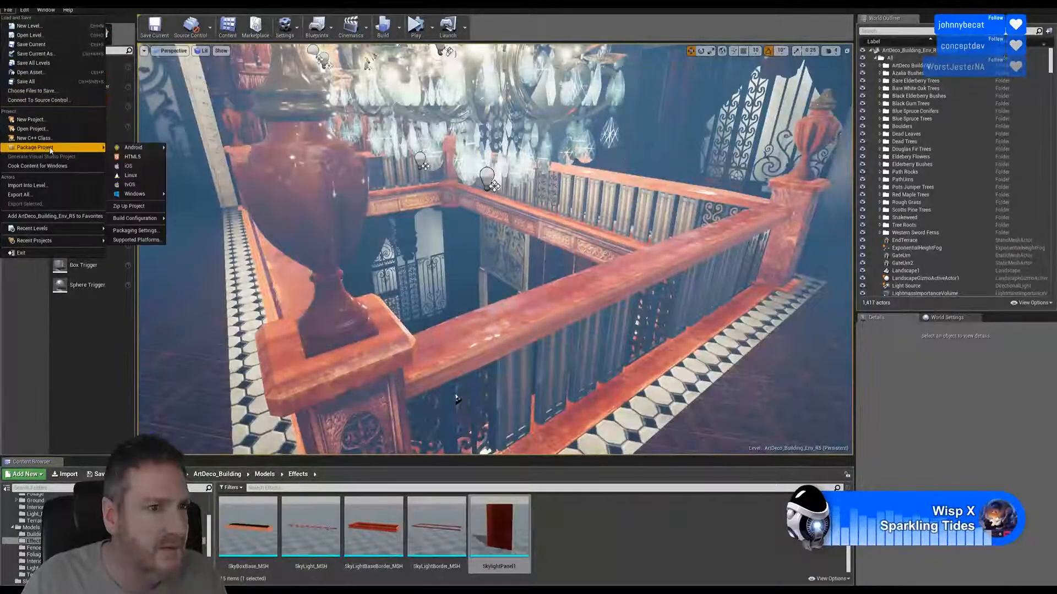
pyautogui.click(610, 531)
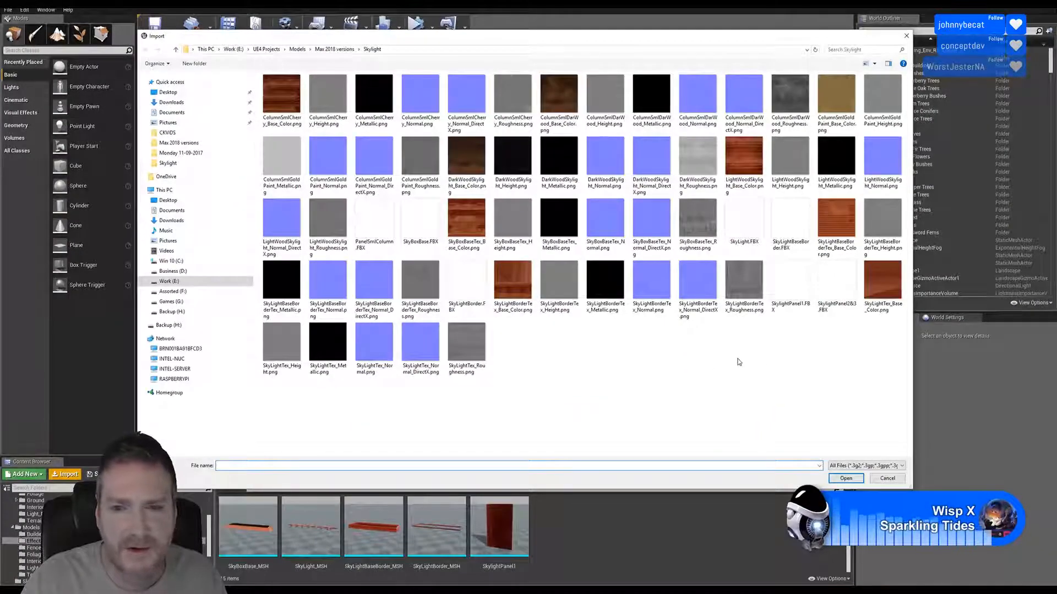
pyautogui.doubleClick(837, 287)
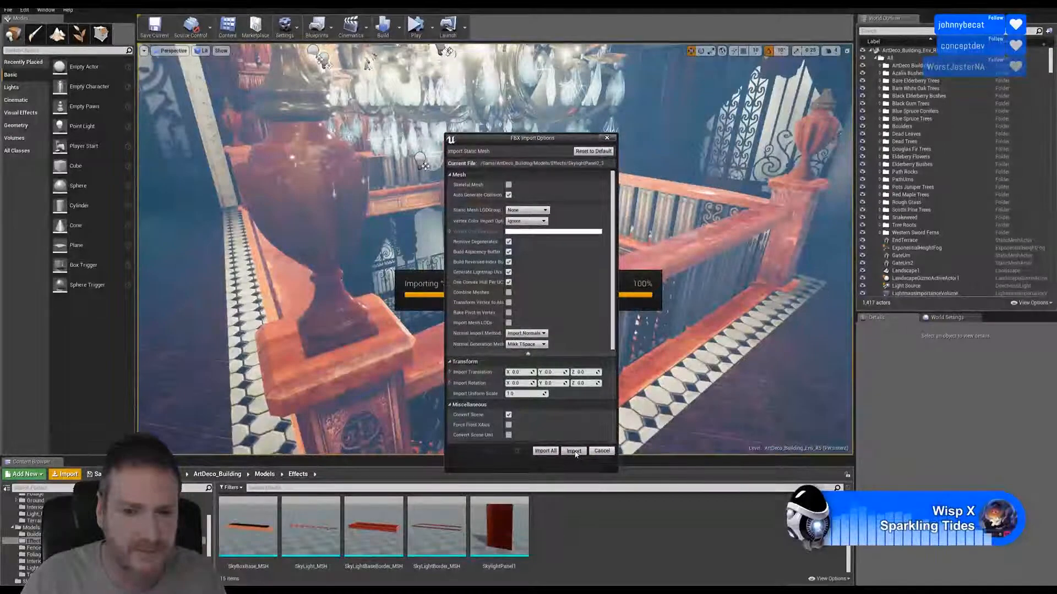
pyautogui.click(573, 451)
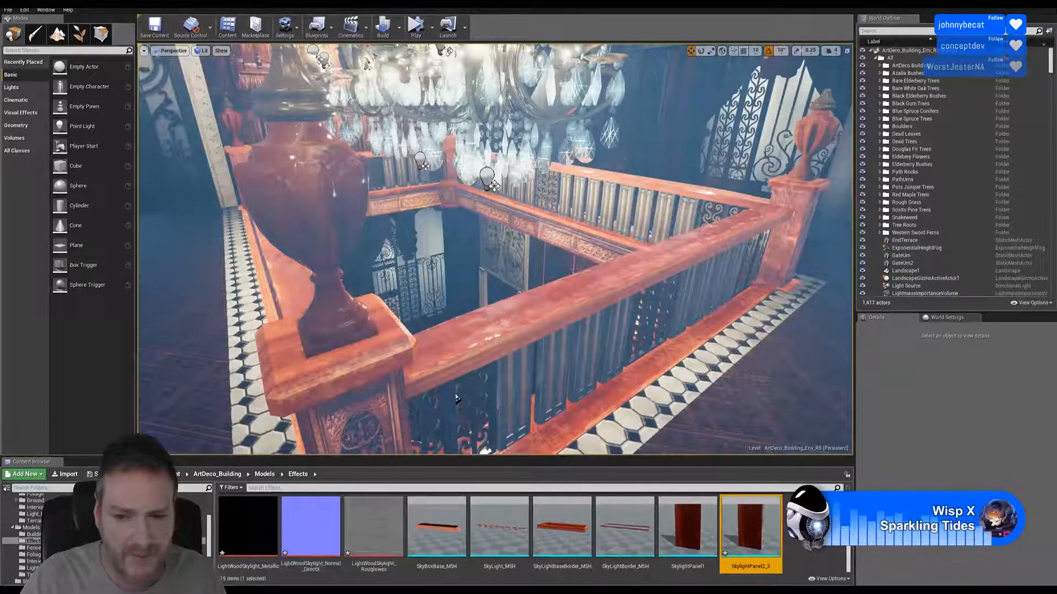
# - Inspect the imported SkylightPanel2_3 mesh and its material slots in the static mesh editor
pyautogui.doubleClick(761, 534)
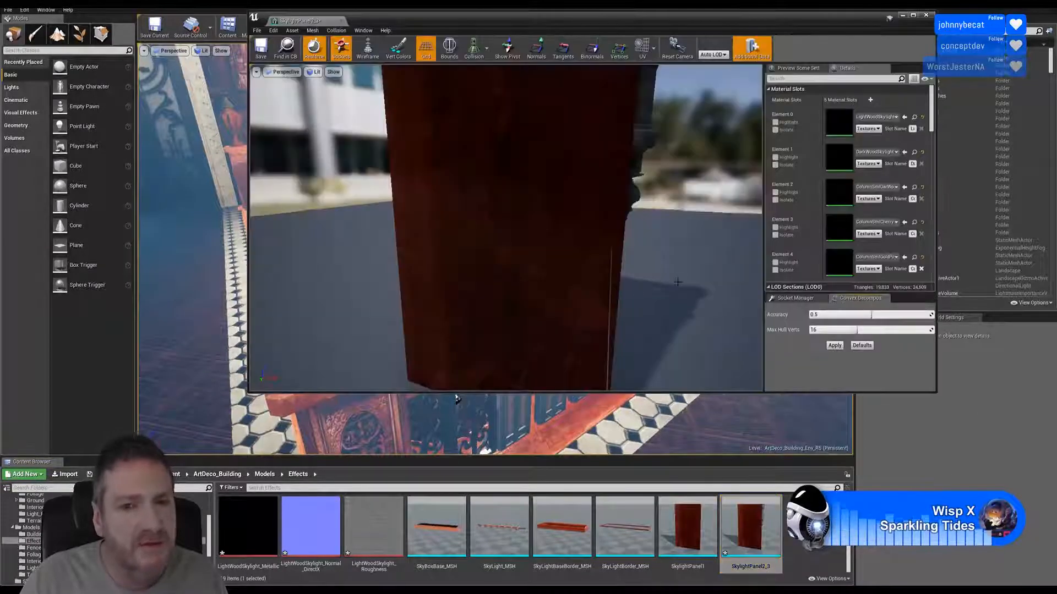
pyautogui.moveTo(455, 398); pyautogui.dragTo(456, 397)
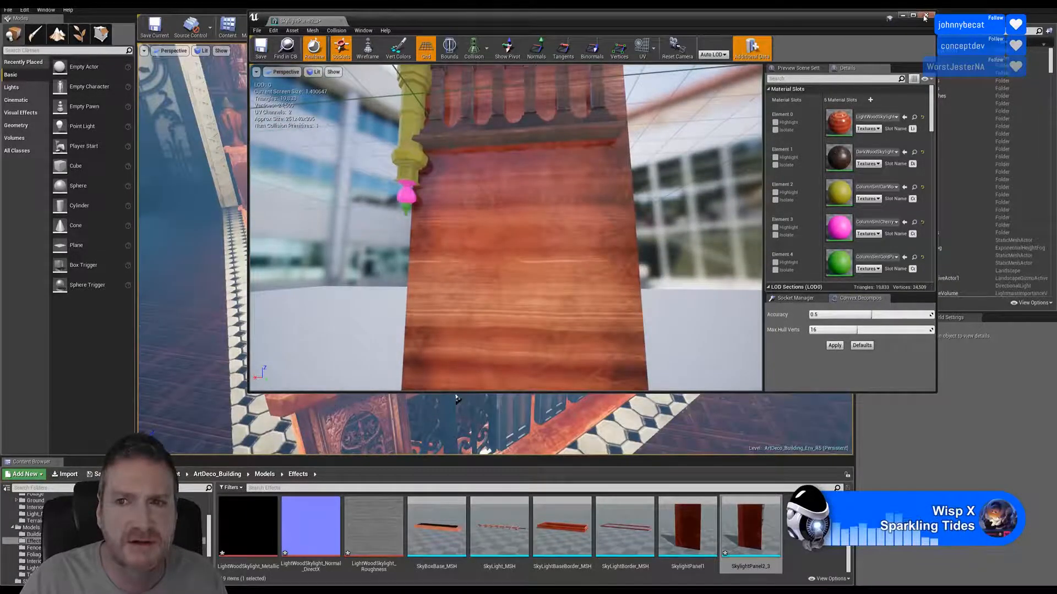
pyautogui.click(925, 17)
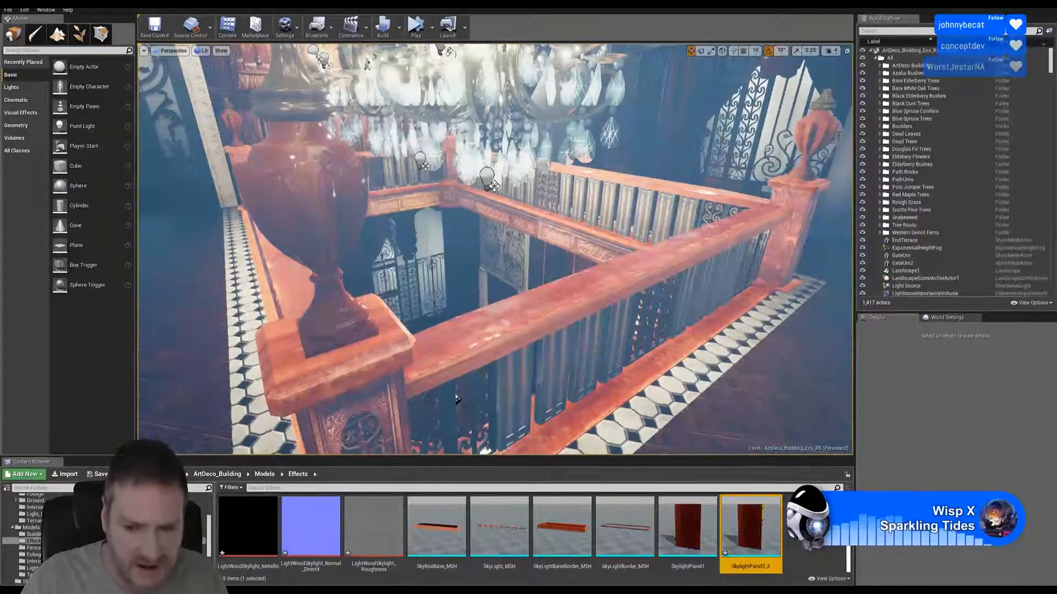
# - Open the ColumnSmlCherry material from the Effects folder for editing
pyautogui.scroll(2, 529, 528)
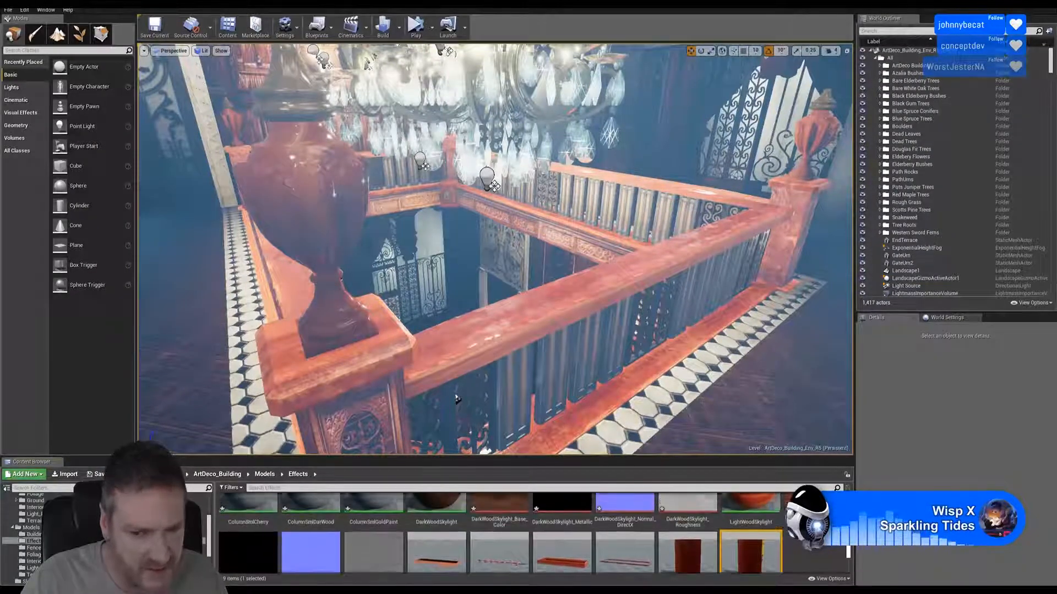
pyautogui.scroll(-1, 277, 533)
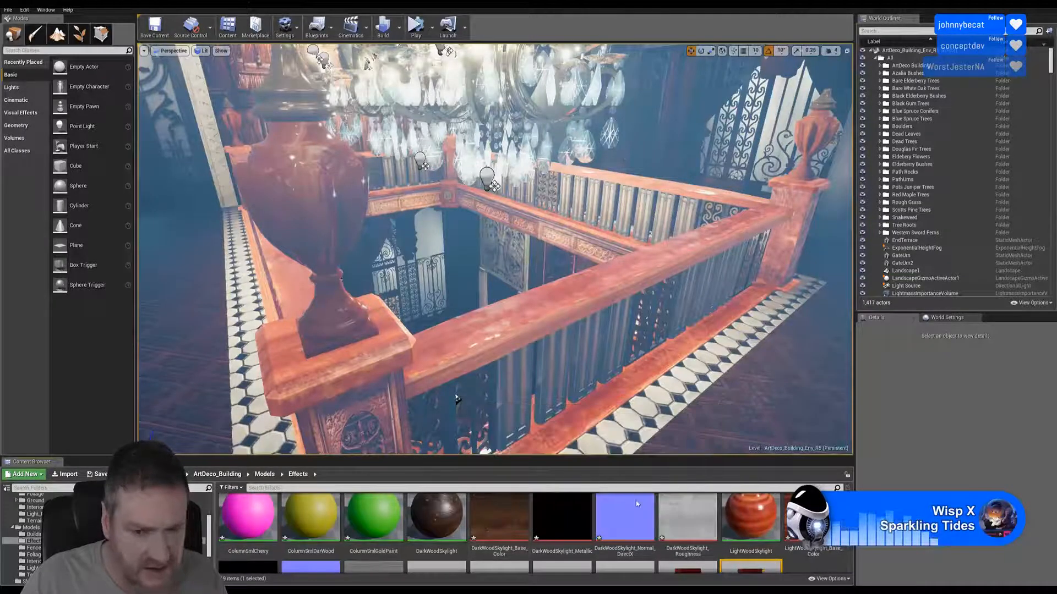
pyautogui.click(247, 516)
pyautogui.doubleClick(247, 516)
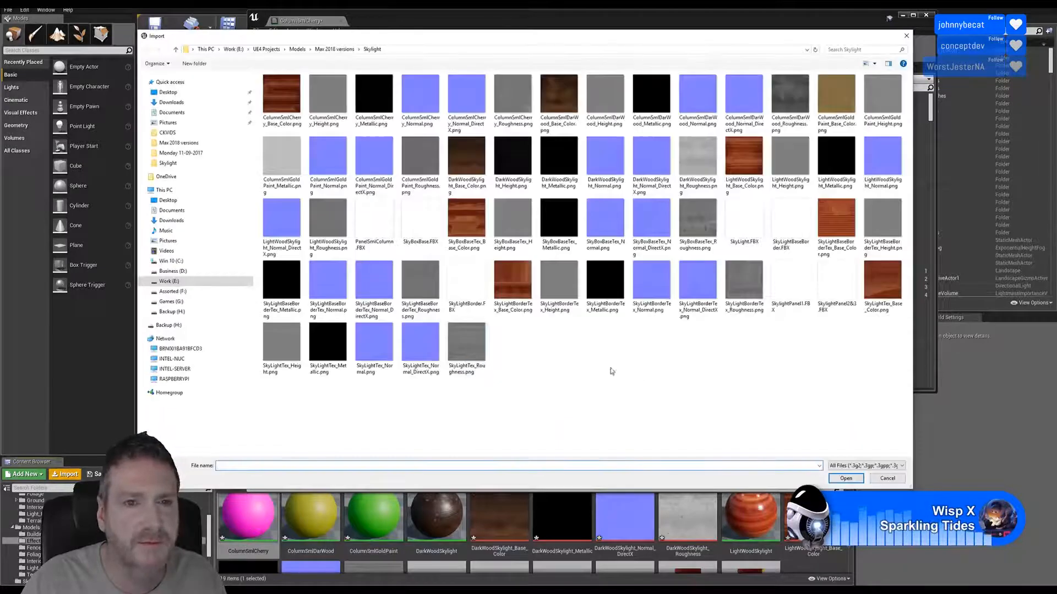
# - Import the Base_Color, Metallic, Normal_DirectX and Roughness textures for ColumnSmlCherry, ColumnSmlDarWood and ColumnSmlGoldPaint from the Skylight folder
pyautogui.keyDown('ctrl'); pyautogui.click(374, 113); pyautogui.keyUp('ctrl')
pyautogui.keyDown('ctrl'); pyautogui.click(467, 110); pyautogui.keyUp('ctrl')
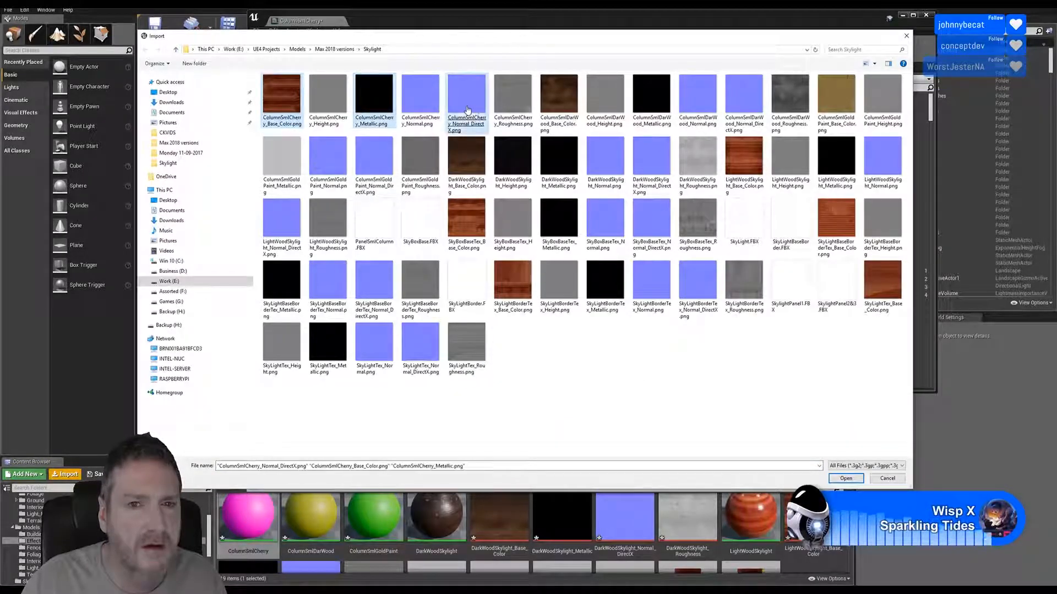
pyautogui.keyDown('ctrl'); pyautogui.click(506, 101); pyautogui.keyUp('ctrl')
pyautogui.keyDown('ctrl'); pyautogui.click(560, 101); pyautogui.keyUp('ctrl')
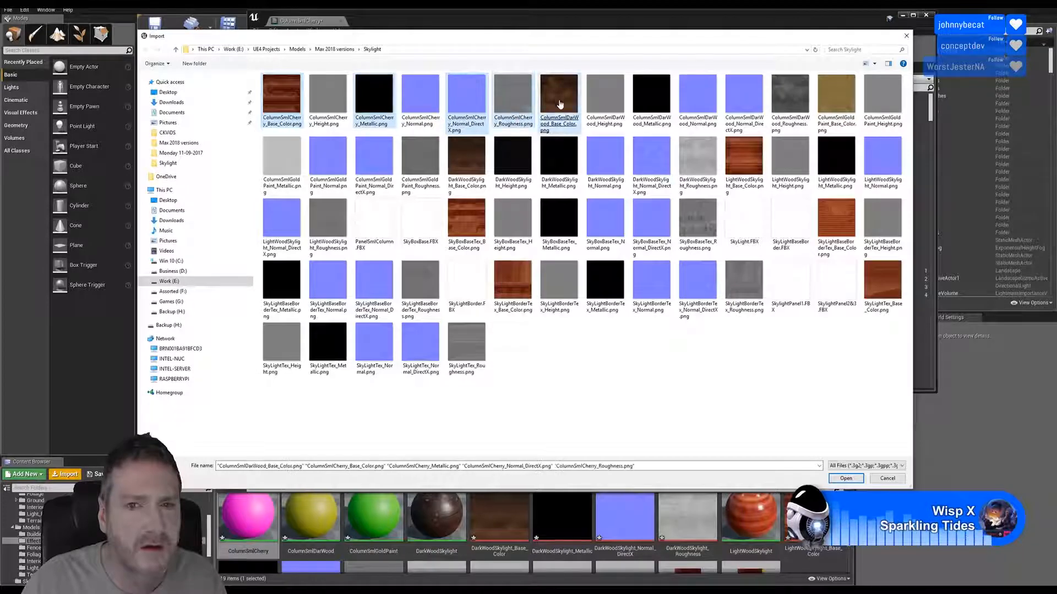
pyautogui.keyDown('ctrl'); pyautogui.click(652, 105); pyautogui.keyUp('ctrl')
pyautogui.keyDown('ctrl'); pyautogui.click(753, 114); pyautogui.keyUp('ctrl')
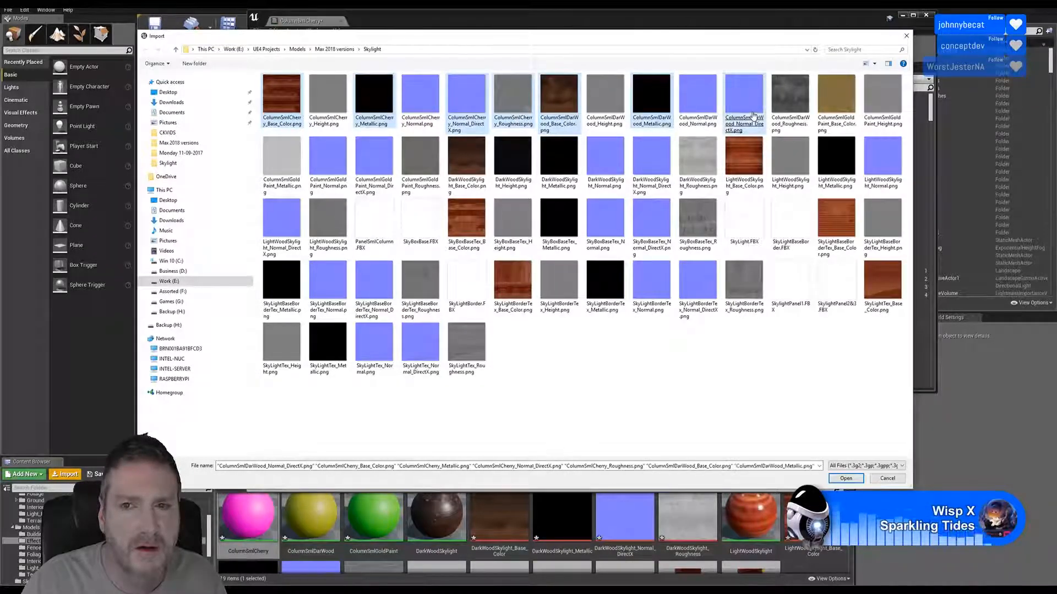
pyautogui.keyDown('ctrl'); pyautogui.click(794, 113); pyautogui.keyUp('ctrl')
pyautogui.keyDown('ctrl'); pyautogui.click(827, 114); pyautogui.keyUp('ctrl')
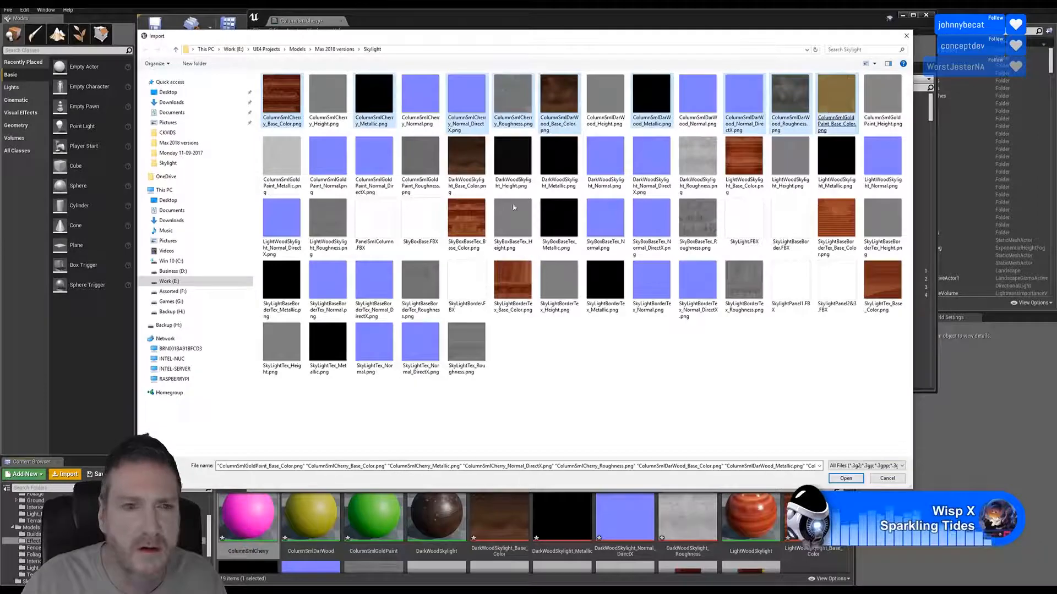
pyautogui.keyDown('ctrl'); pyautogui.click(281, 165); pyautogui.keyUp('ctrl')
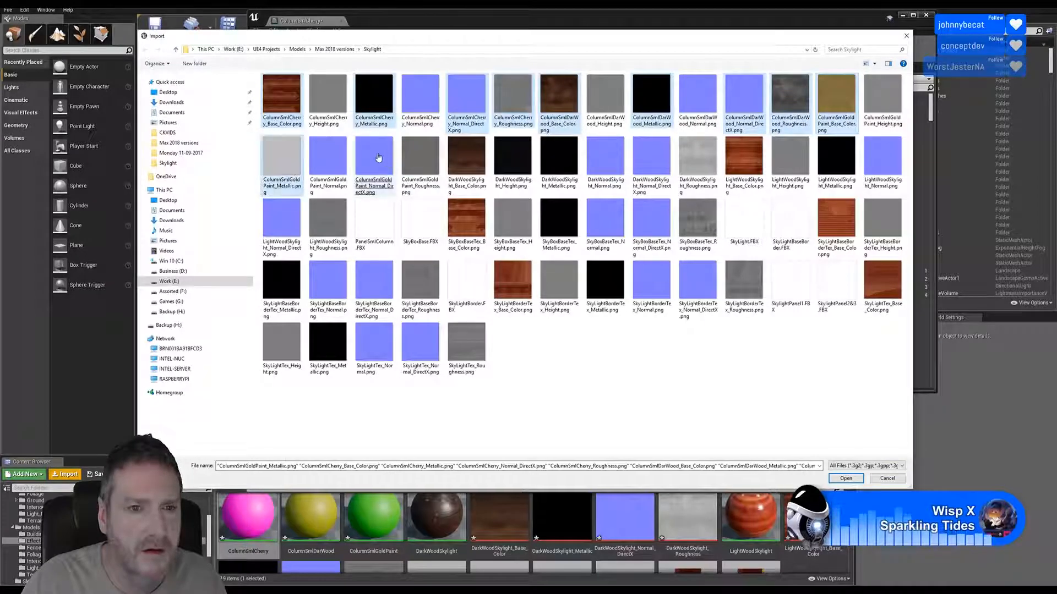
pyautogui.keyDown('ctrl'); pyautogui.click(378, 158); pyautogui.keyUp('ctrl')
pyautogui.keyDown('ctrl'); pyautogui.click(425, 148); pyautogui.keyUp('ctrl')
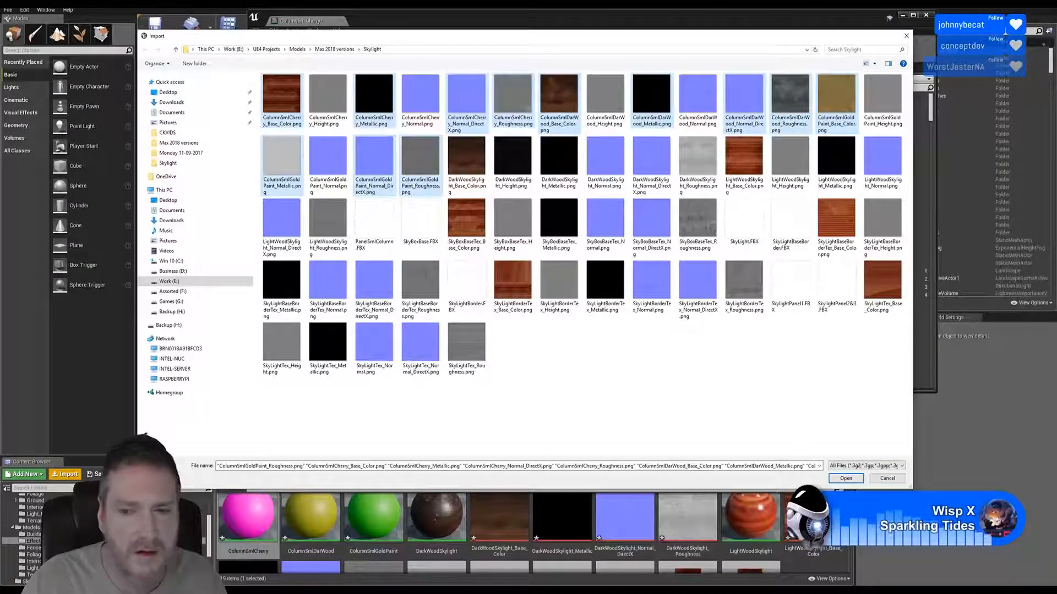
pyautogui.click(846, 478)
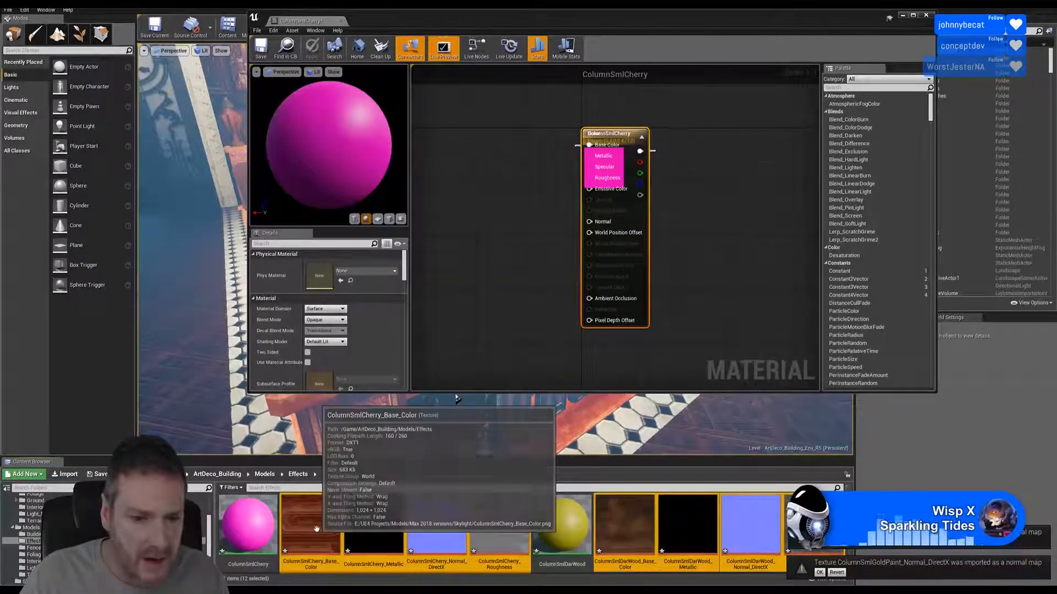
# - Separate the material output node from the colour node and add the four ColumnSmlCherry textures to the graph as texture samples
pyautogui.moveTo(612, 133); pyautogui.dragTo(724, 141)
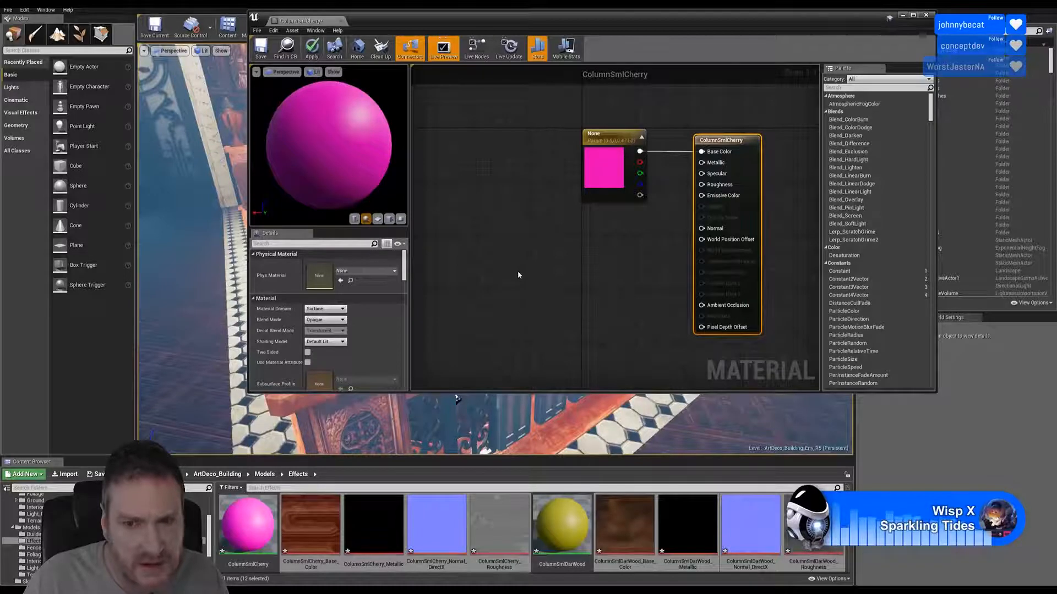
pyautogui.click(288, 519)
pyautogui.keyDown('ctrl'); pyautogui.click(370, 520); pyautogui.keyUp('ctrl')
pyautogui.keyDown('ctrl'); pyautogui.click(461, 519); pyautogui.keyUp('ctrl')
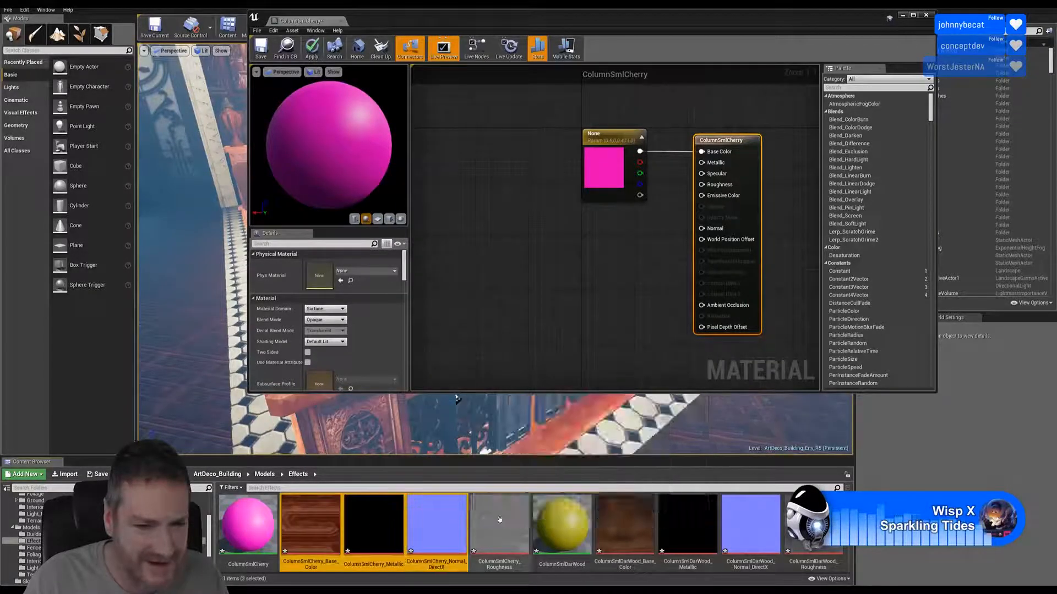
pyautogui.keyDown('ctrl'); pyautogui.click(499, 523); pyautogui.keyUp('ctrl')
pyautogui.moveTo(499, 523); pyautogui.dragTo(501, 300)
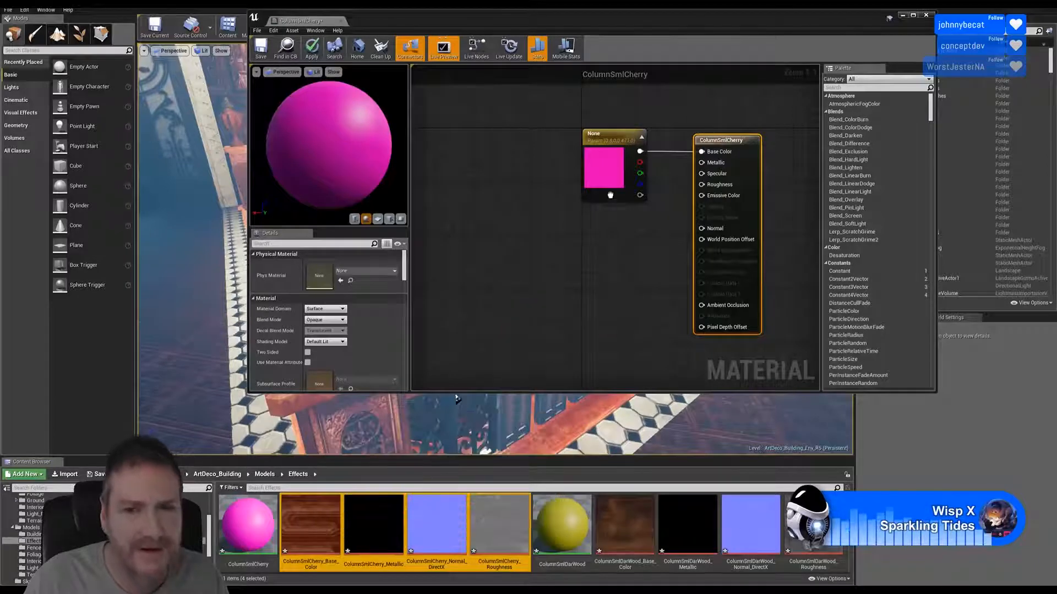
# - Delete the pink colour node from the ColumnSmlCherry graph and stack the four texture samples in a vertical column
pyautogui.click(612, 131)
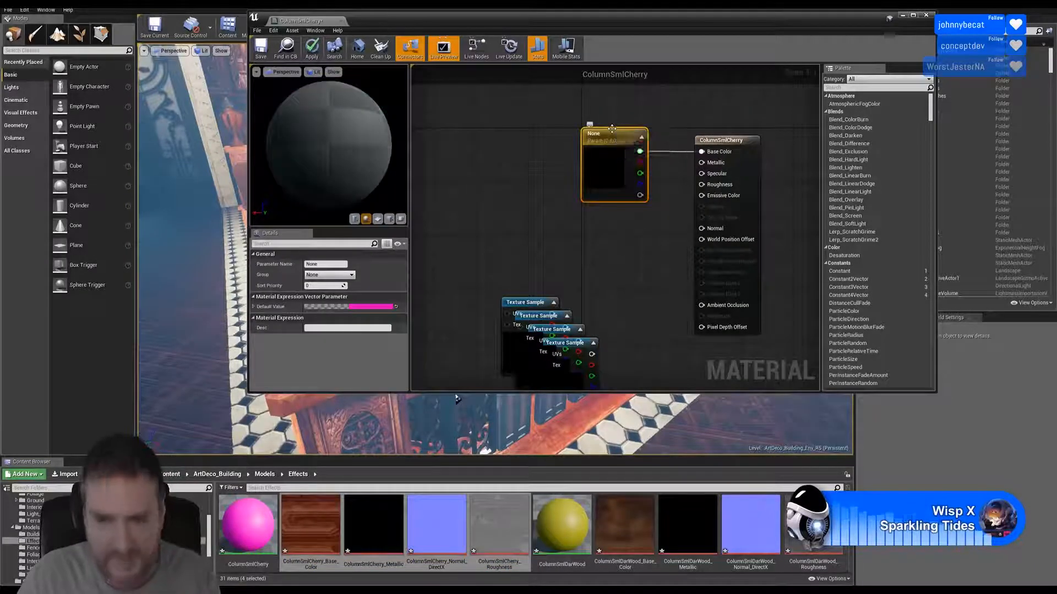
pyautogui.press('Delete')
pyautogui.moveTo(539, 297); pyautogui.dragTo(541, 126)
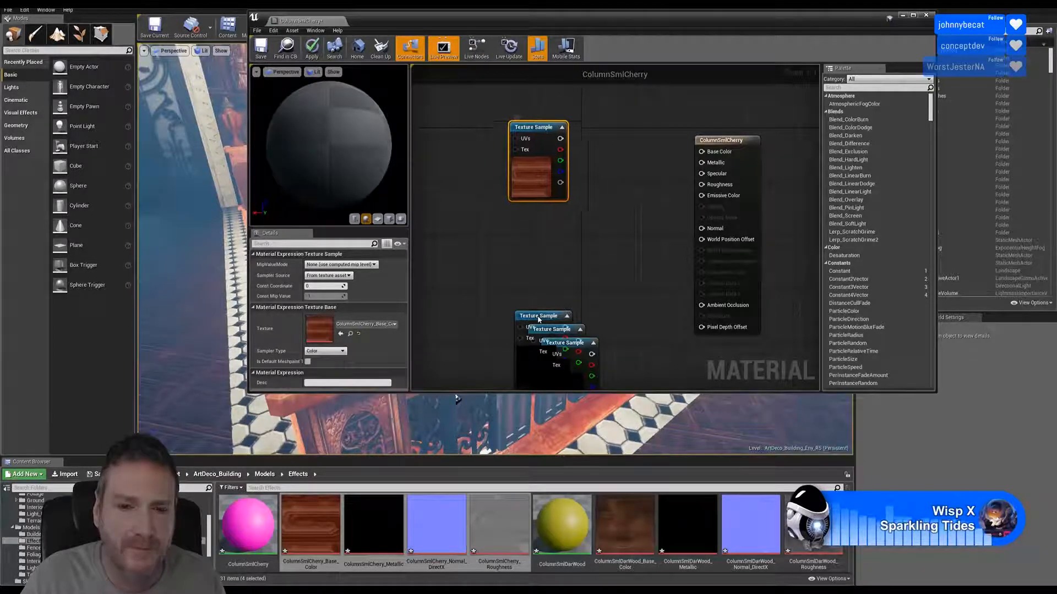
pyautogui.hotkey('ctrl', 'z')
pyautogui.moveTo(534, 260); pyautogui.dragTo(550, 222)
pyautogui.moveTo(537, 318); pyautogui.dragTo(538, 176)
pyautogui.moveTo(550, 119); pyautogui.dragTo(550, 259)
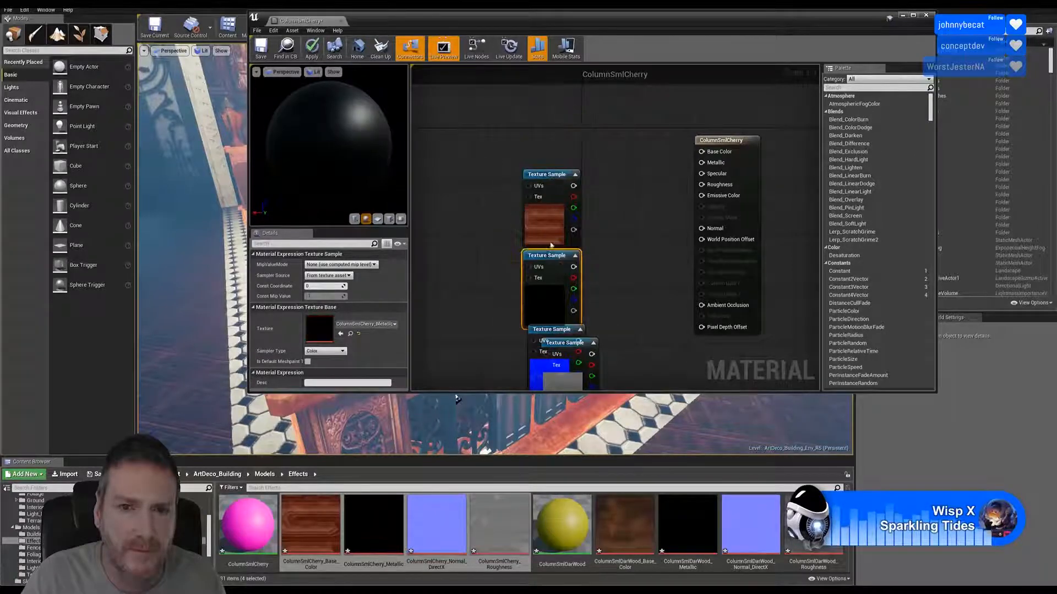
pyautogui.moveTo(553, 171); pyautogui.dragTo(546, 103)
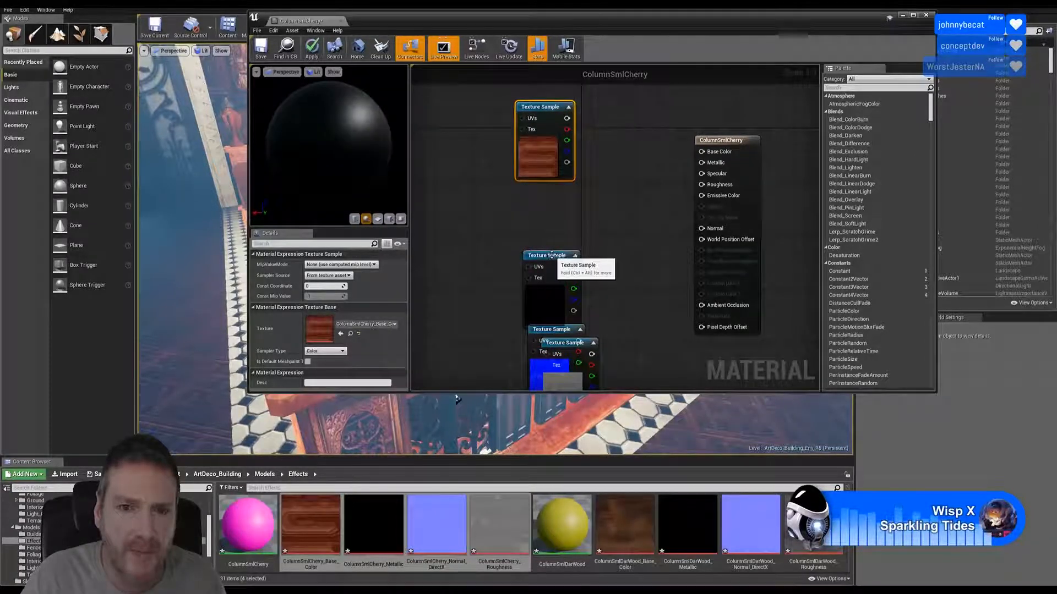
pyautogui.moveTo(553, 254); pyautogui.dragTo(546, 191)
pyautogui.moveTo(554, 331); pyautogui.dragTo(542, 283)
pyautogui.moveTo(564, 342); pyautogui.dragTo(540, 370)
# - Connect the ColumnSmlCherry textures to Base Color, Metallic, Normal and Roughness, and close the material
pyautogui.moveTo(655, 226); pyautogui.dragTo(655, 213, button='right')
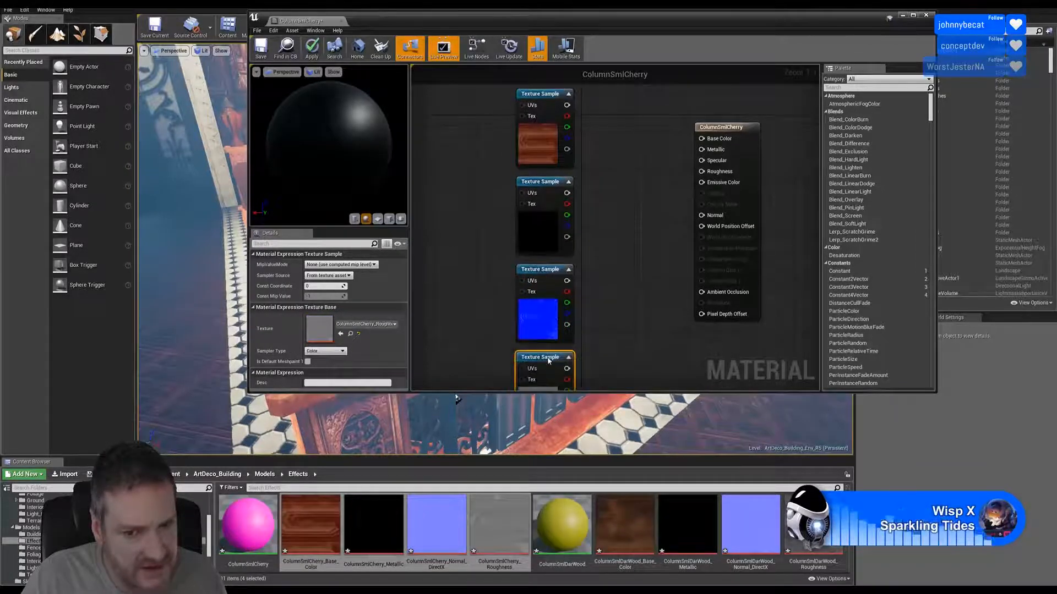
pyautogui.moveTo(567, 104); pyautogui.dragTo(702, 139)
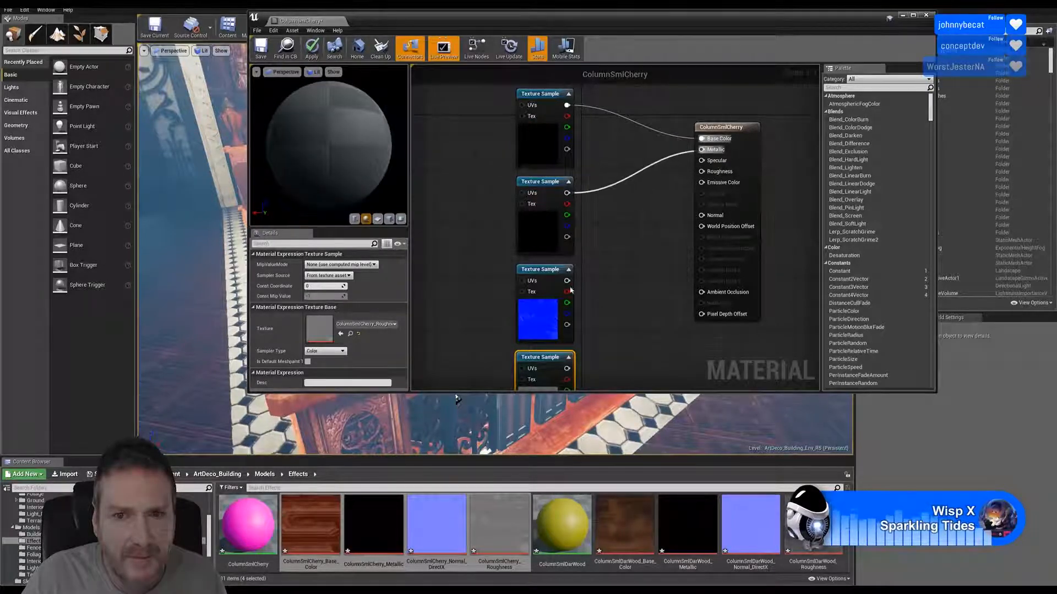
pyautogui.moveTo(566, 280); pyautogui.dragTo(656, 255)
pyautogui.moveTo(697, 225); pyautogui.dragTo(701, 217)
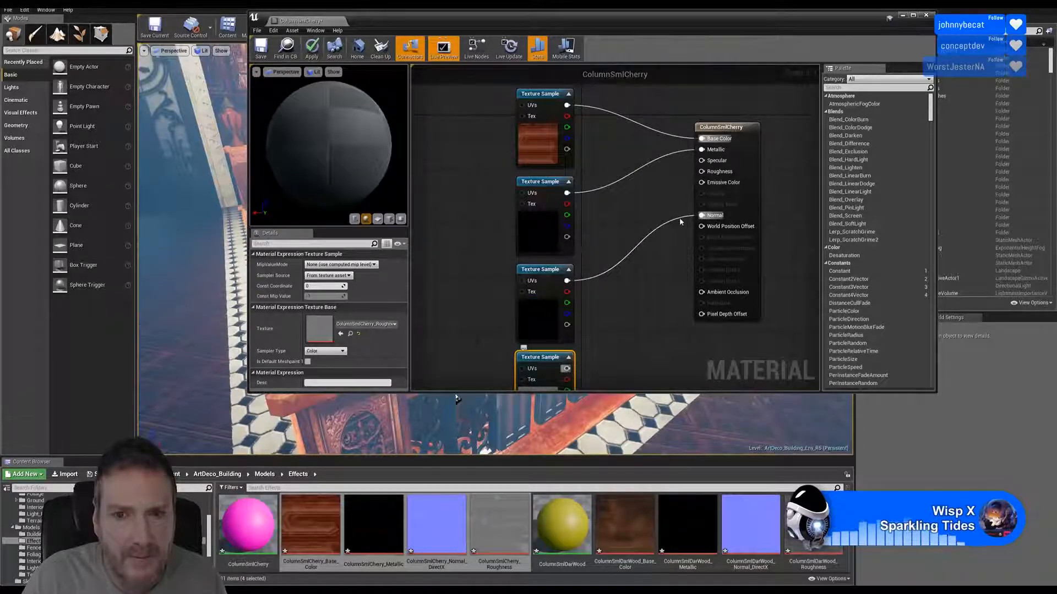
pyautogui.moveTo(566, 368); pyautogui.dragTo(702, 172)
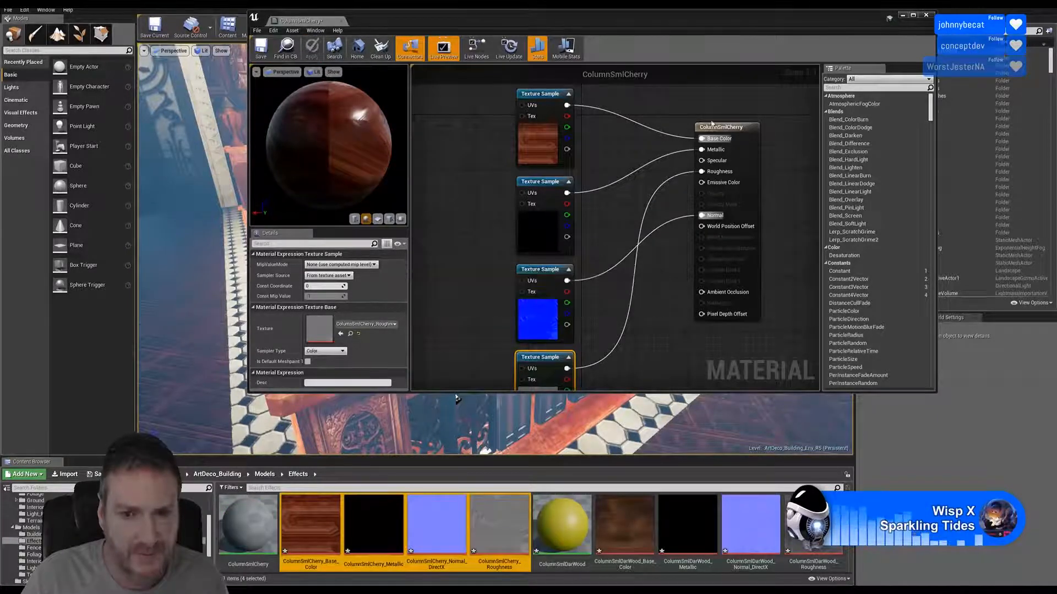
pyautogui.click(926, 15)
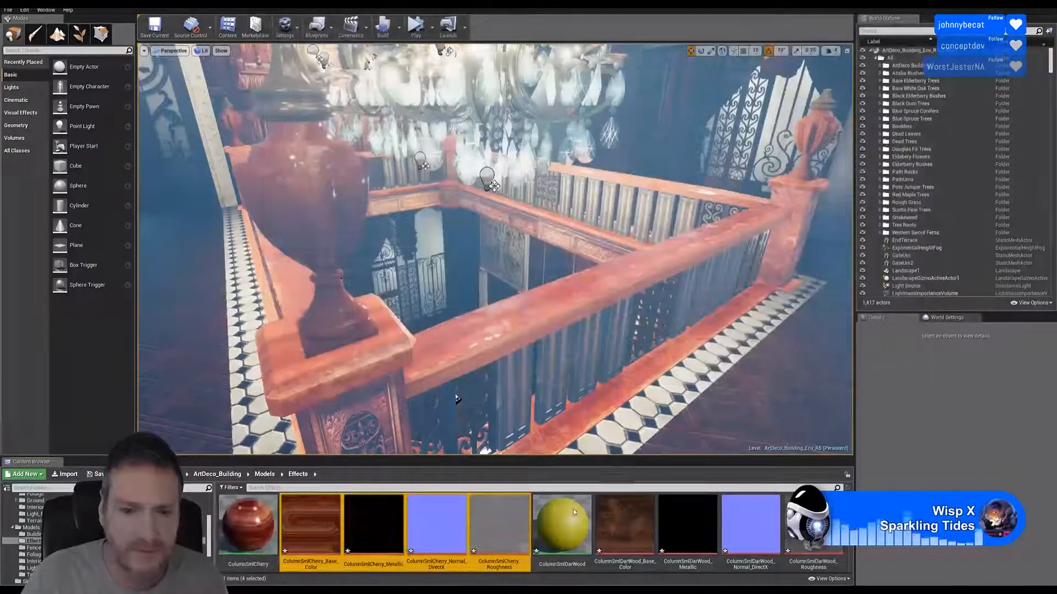
# - Open the ColumnSmlDarWood material and add its Base_Color, Metallic, Normal_DirectX and Roughness textures to the graph
pyautogui.doubleClick(562, 527)
pyautogui.click(625, 525)
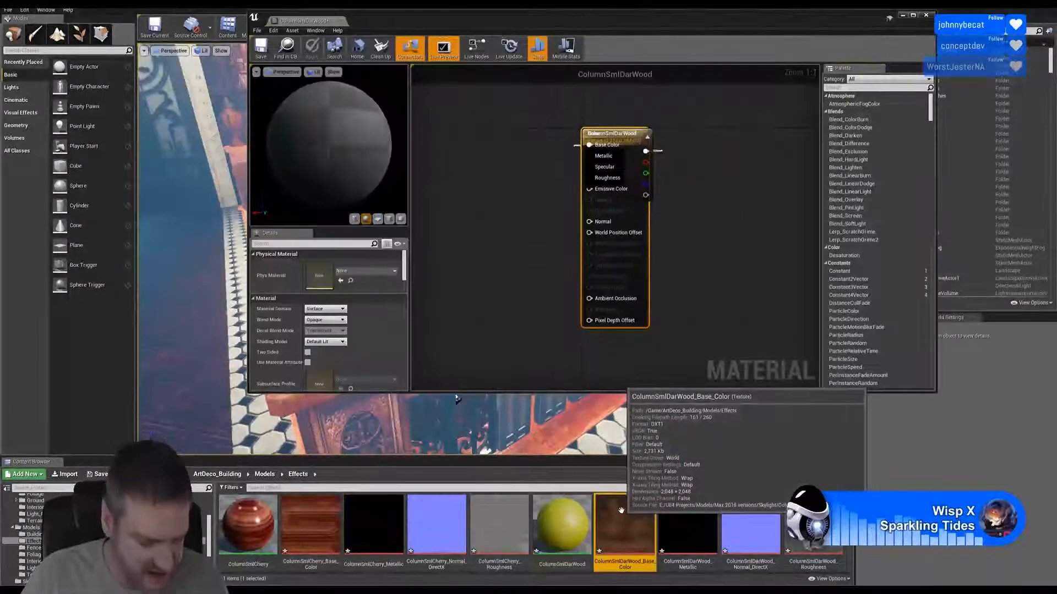
pyautogui.keyDown('ctrl'); pyautogui.click(687, 525); pyautogui.keyUp('ctrl')
pyautogui.keyDown('ctrl'); pyautogui.click(741, 535); pyautogui.keyUp('ctrl')
pyautogui.keyDown('ctrl'); pyautogui.click(811, 525); pyautogui.keyUp('ctrl')
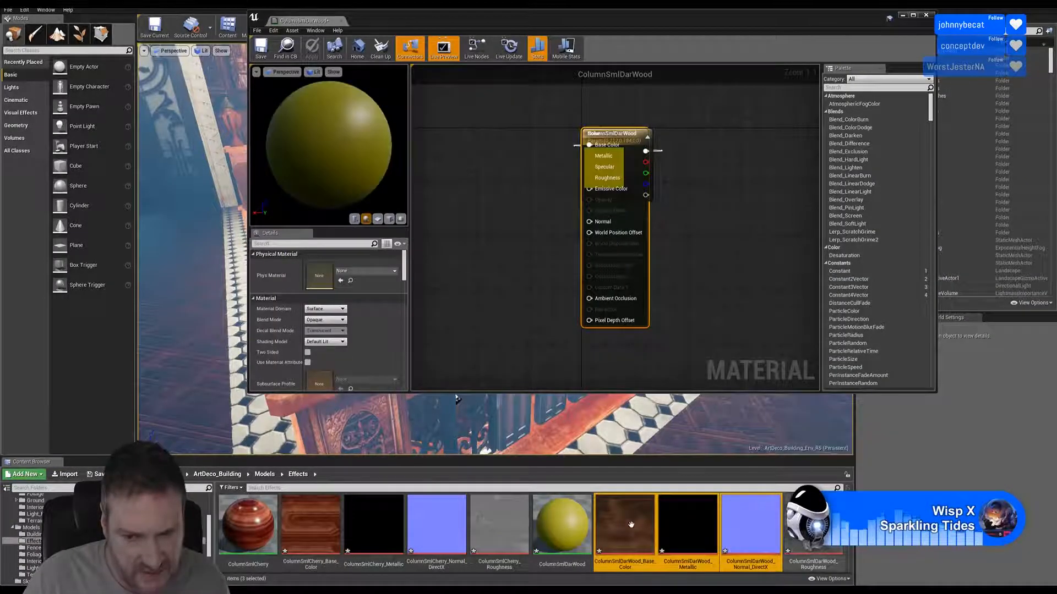
pyautogui.moveTo(812, 526); pyautogui.dragTo(467, 220)
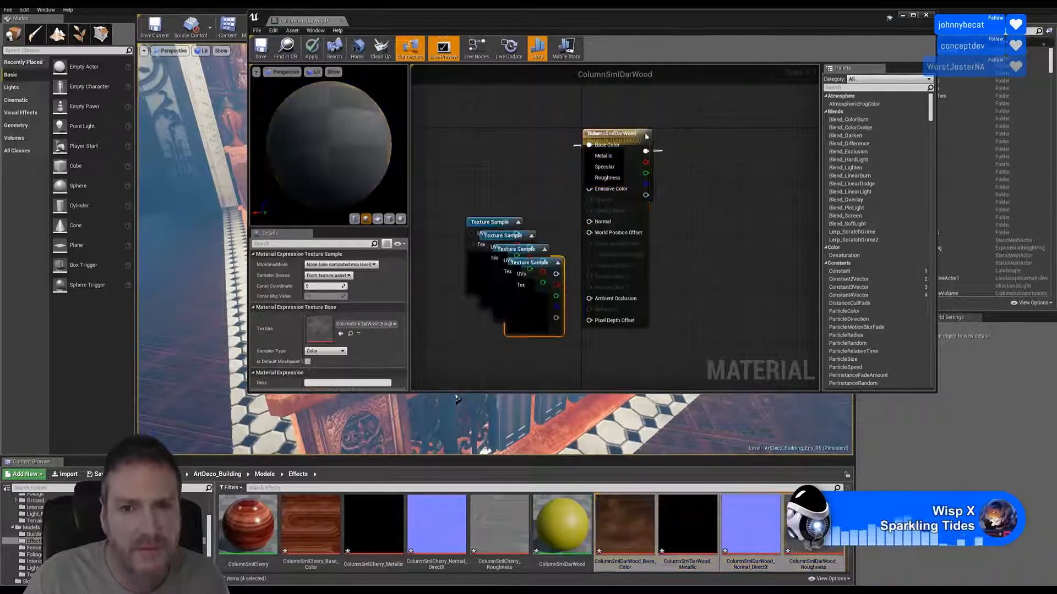
# - Separate the ColumnSmlDarWood output node from the overlapping colour node and delete the colour node
pyautogui.moveTo(625, 136); pyautogui.dragTo(710, 136)
pyautogui.click(624, 132)
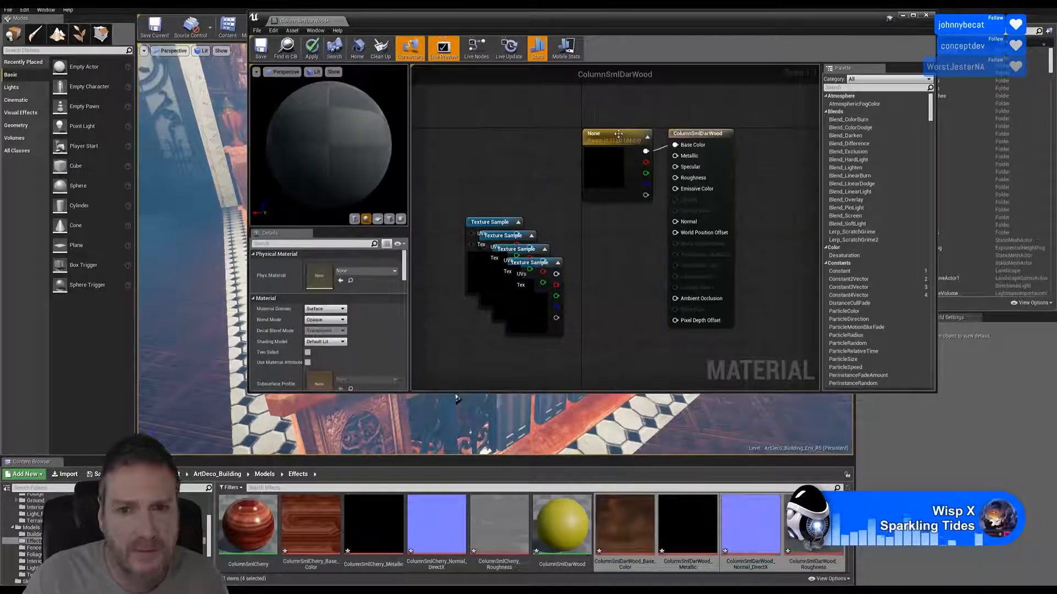
pyautogui.press('Delete')
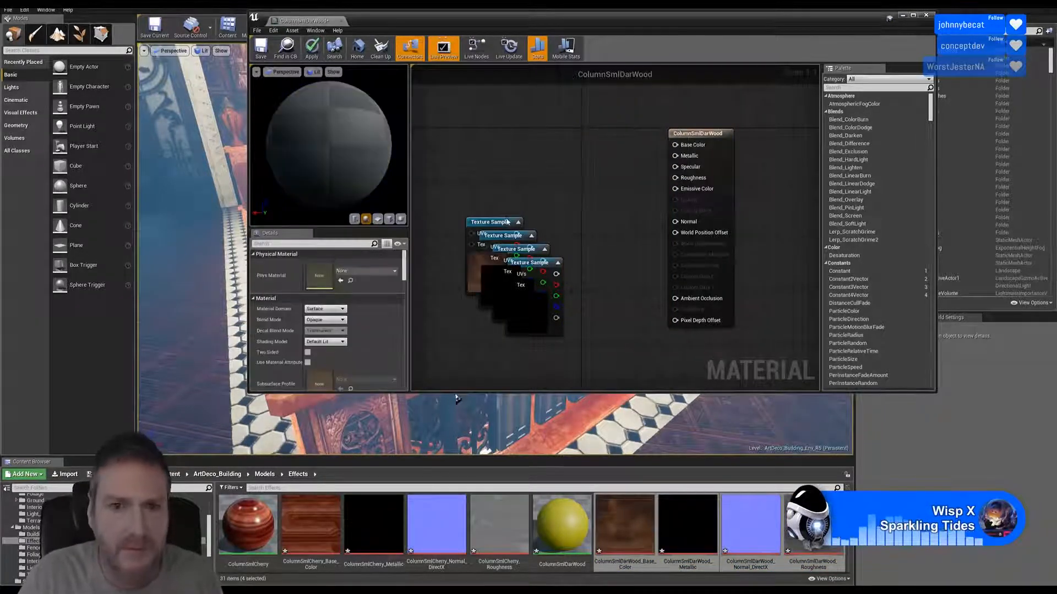
# - Arrange the four ColumnSmlDarWood texture samples in a vertical column: base colour, metallic, normal, roughness
pyautogui.moveTo(508, 222); pyautogui.dragTo(554, 110)
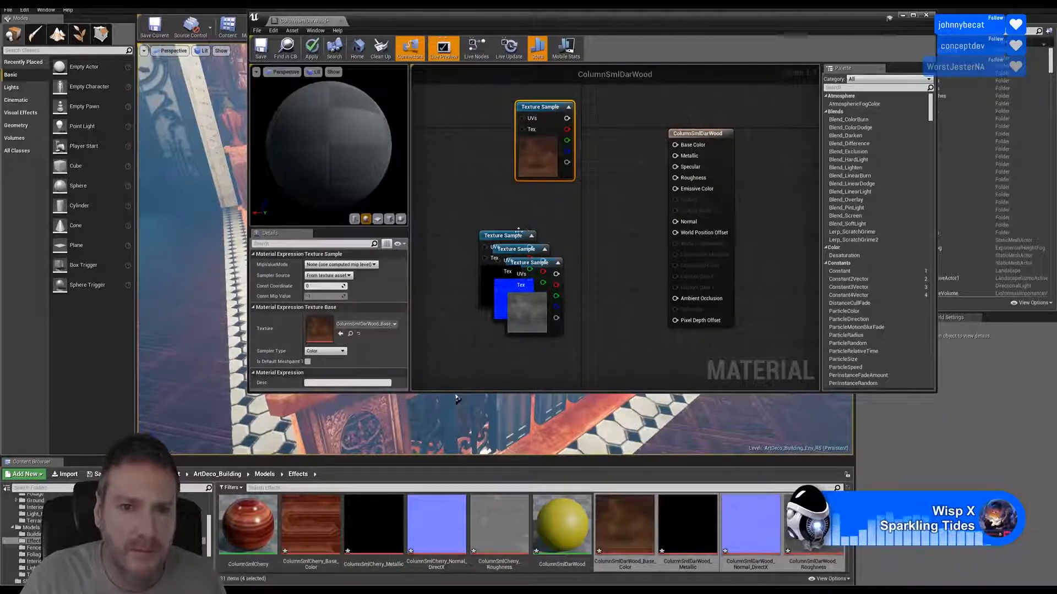
pyautogui.moveTo(518, 231); pyautogui.dragTo(555, 197)
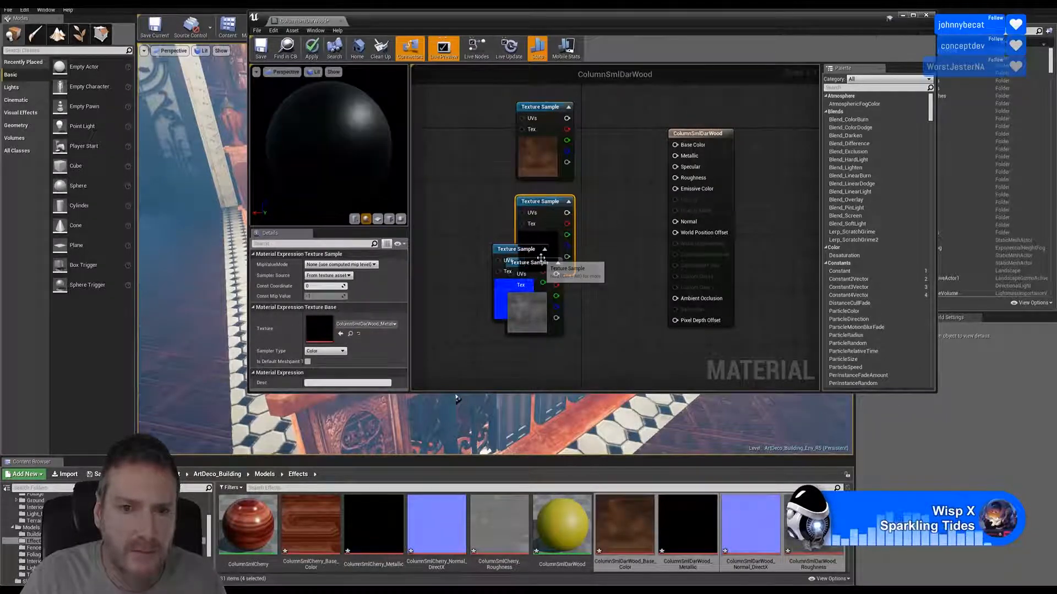
pyautogui.moveTo(542, 259); pyautogui.dragTo(552, 353)
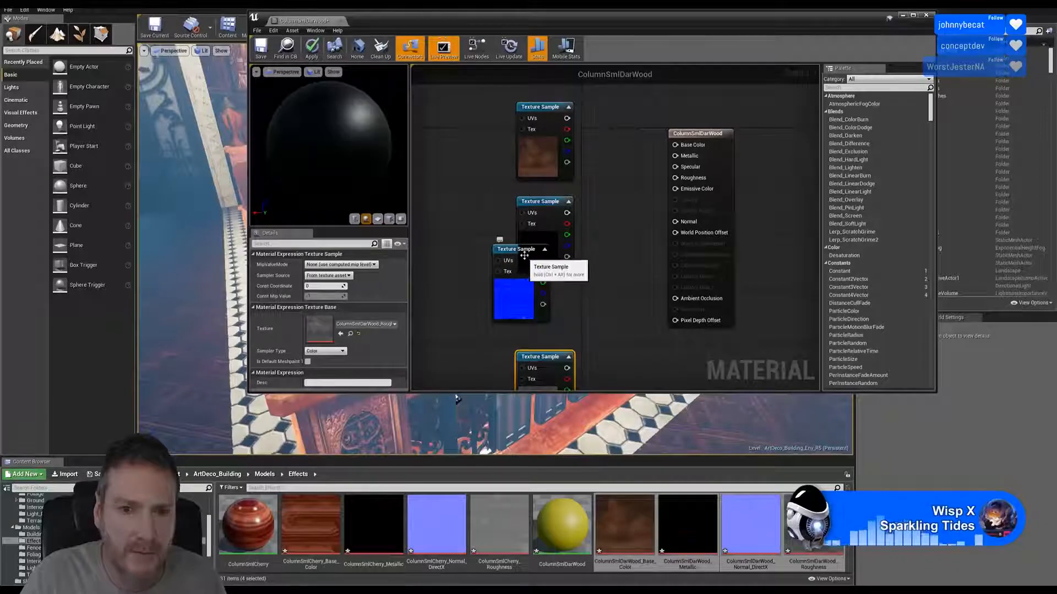
pyautogui.moveTo(524, 255); pyautogui.dragTo(548, 295)
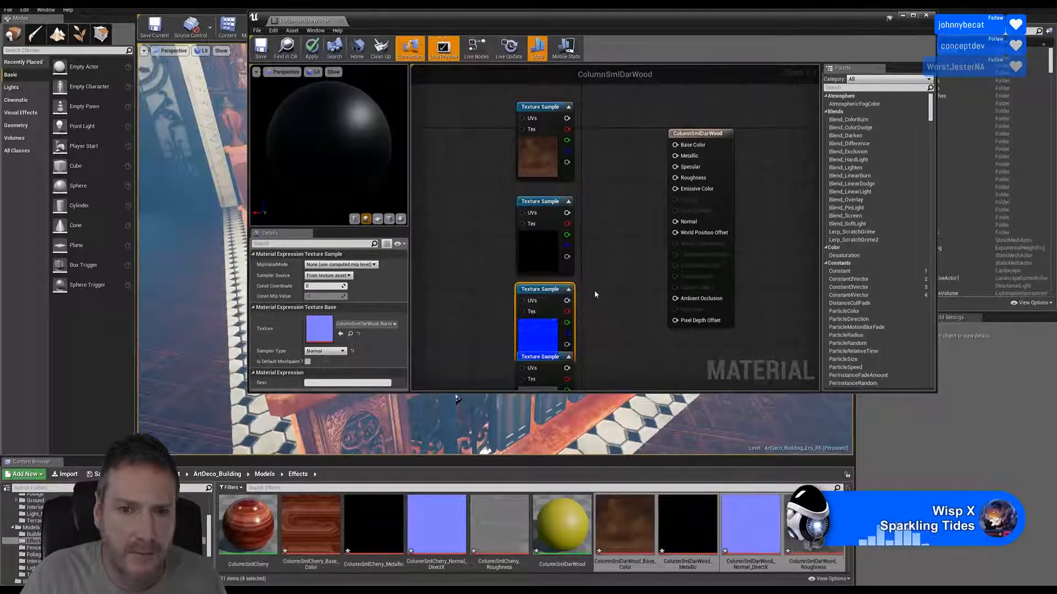
pyautogui.moveTo(604, 223); pyautogui.dragTo(585, 166, button='right')
pyautogui.click(551, 340)
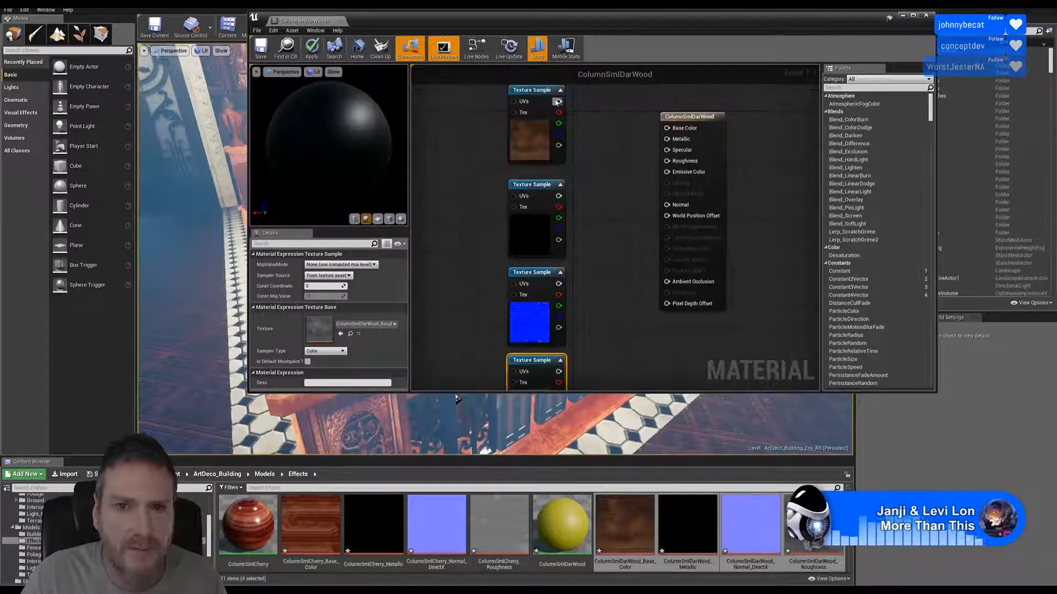
# - Connect the ColumnSmlDarWood textures to Base Color, Metallic, Normal and Roughness, and save and close the material
pyautogui.moveTo(557, 102); pyautogui.dragTo(566, 104)
pyautogui.moveTo(667, 130); pyautogui.dragTo(667, 128)
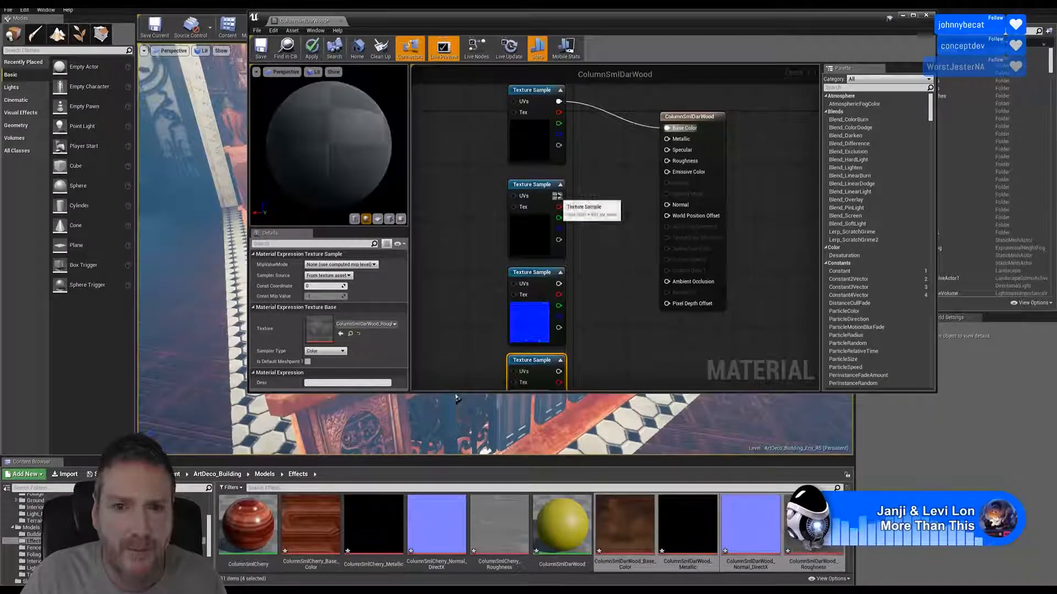
pyautogui.moveTo(557, 196); pyautogui.dragTo(663, 138)
pyautogui.click(592, 237)
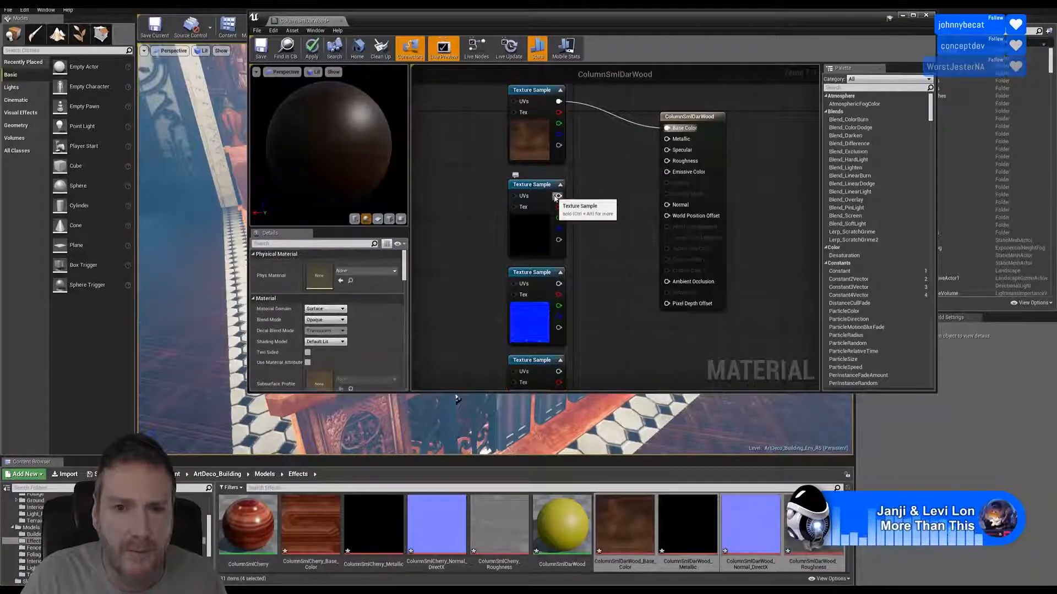
pyautogui.moveTo(556, 197); pyautogui.dragTo(657, 161)
pyautogui.moveTo(558, 283); pyautogui.dragTo(667, 205)
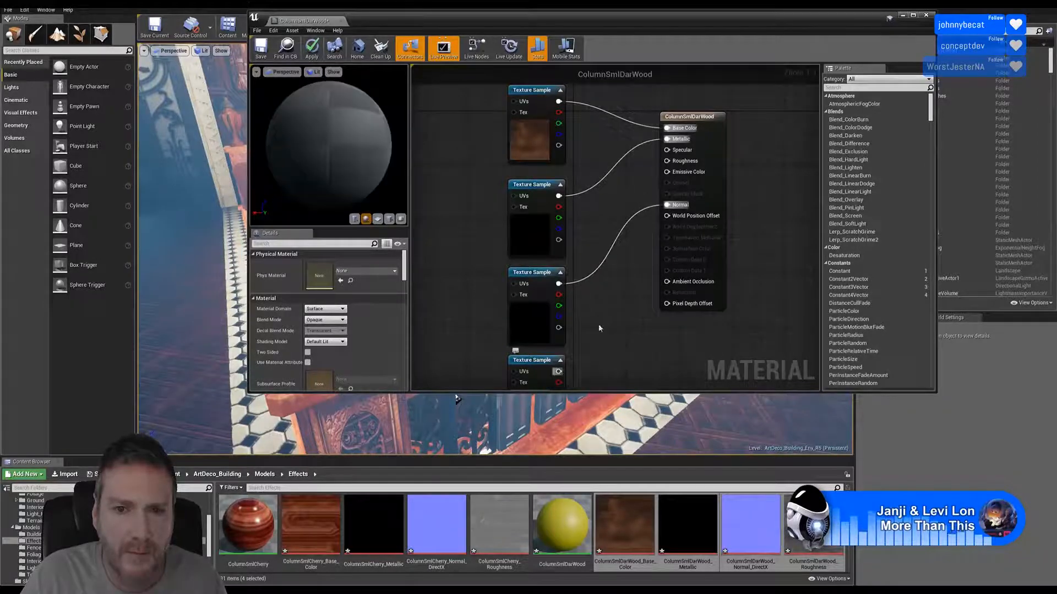
pyautogui.moveTo(667, 161); pyautogui.dragTo(559, 371)
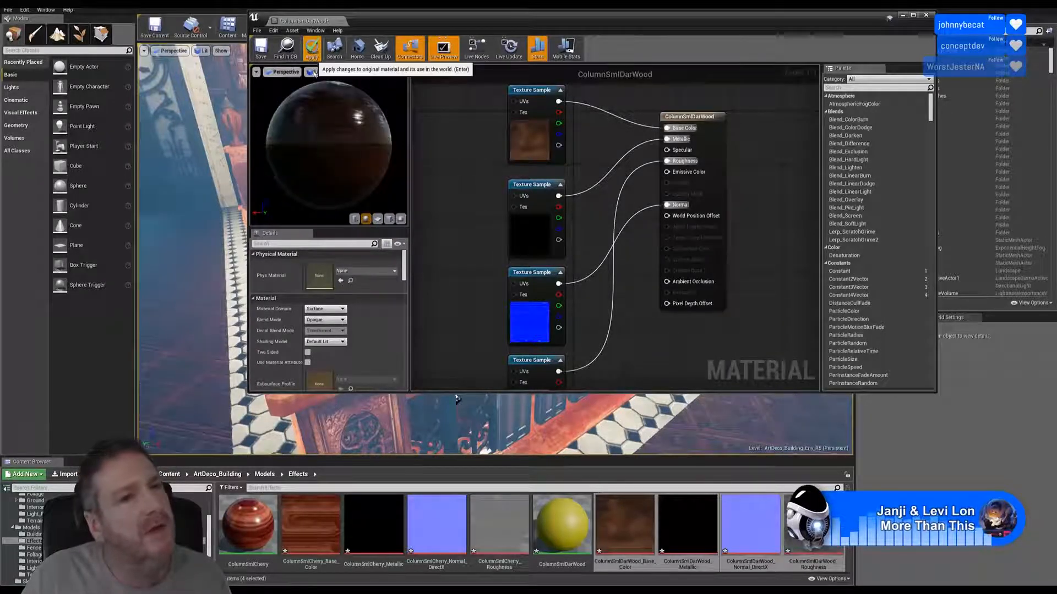
pyautogui.click(262, 54)
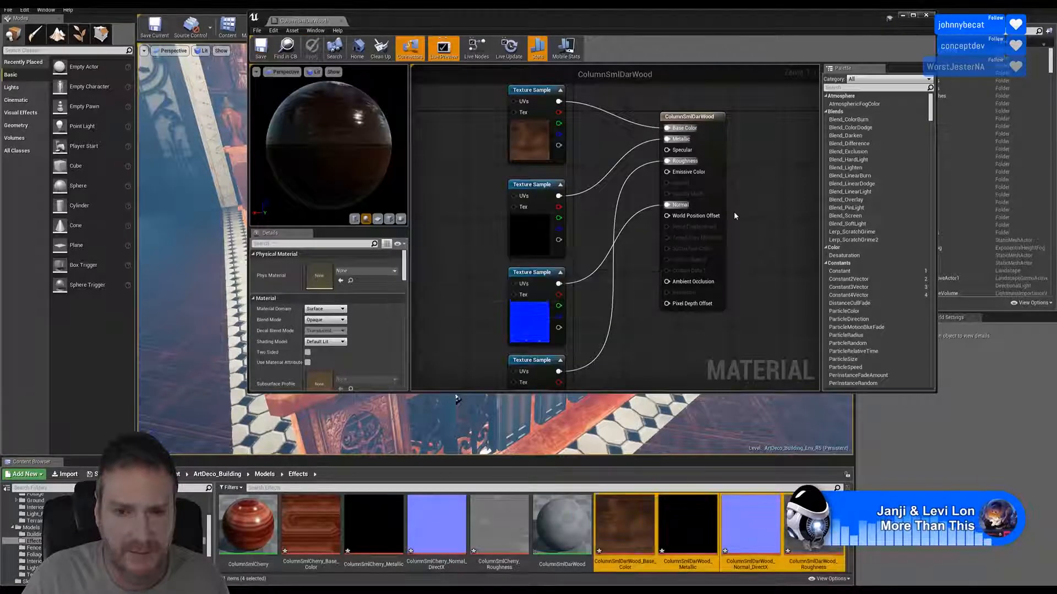
pyautogui.click(926, 16)
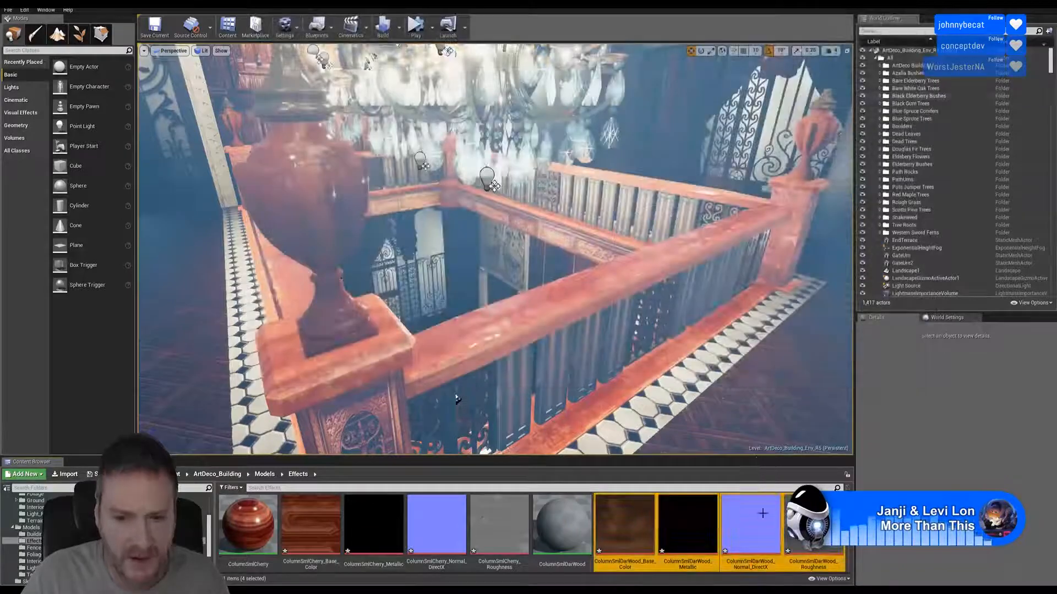
# - Open the ColumnSmlGoldPaint material and add its Base_Color, Metallic, Normal_DirectX and Roughness textures to the graph
pyautogui.scroll(-1, 752, 515)
pyautogui.scroll(-1, 270, 522)
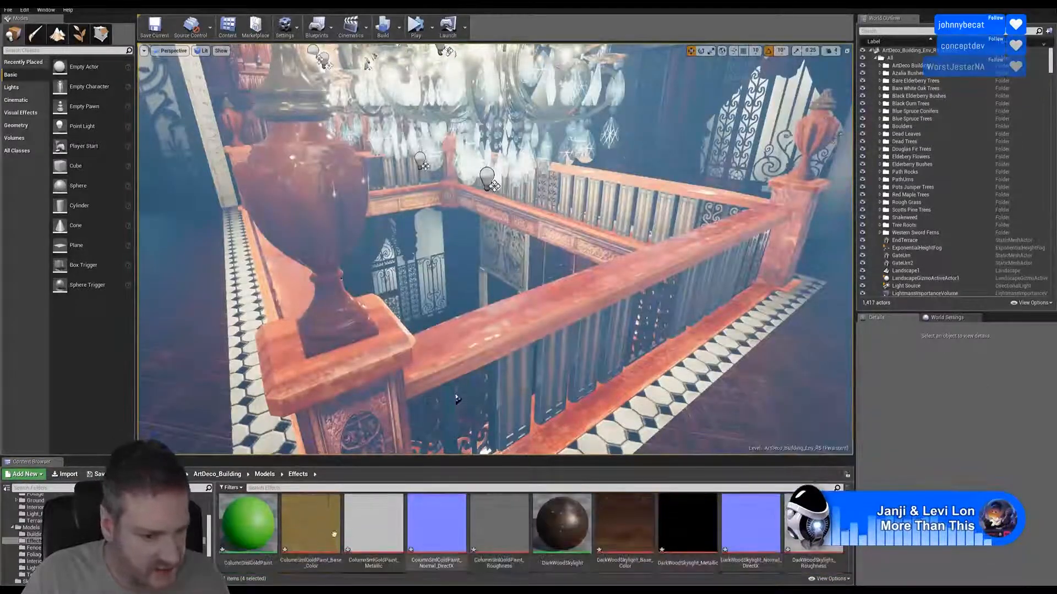
pyautogui.click(270, 521)
pyautogui.doubleClick(270, 522)
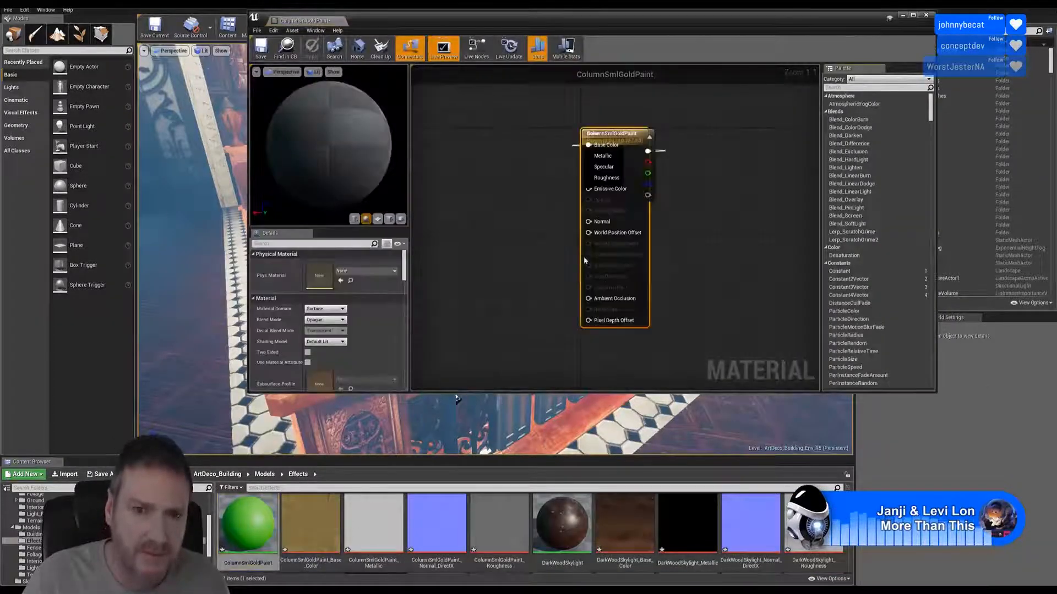
pyautogui.click(308, 534)
pyautogui.keyDown('ctrl'); pyautogui.click(382, 534); pyautogui.keyUp('ctrl')
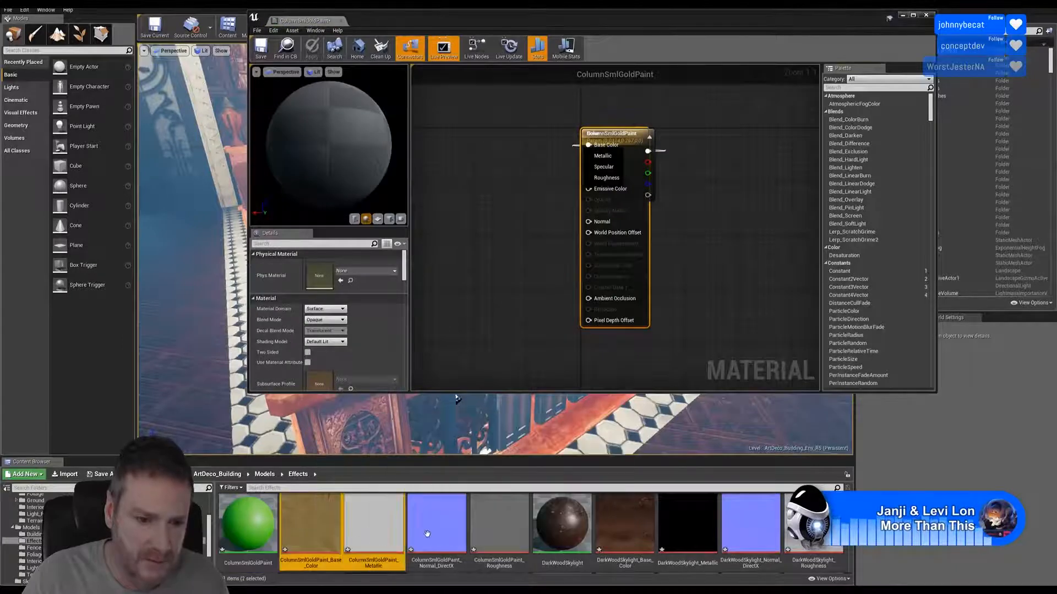
pyautogui.keyDown('ctrl'); pyautogui.click(433, 533); pyautogui.keyUp('ctrl')
pyautogui.keyDown('ctrl'); pyautogui.click(488, 530); pyautogui.keyUp('ctrl')
pyautogui.moveTo(488, 530); pyautogui.dragTo(697, 244)
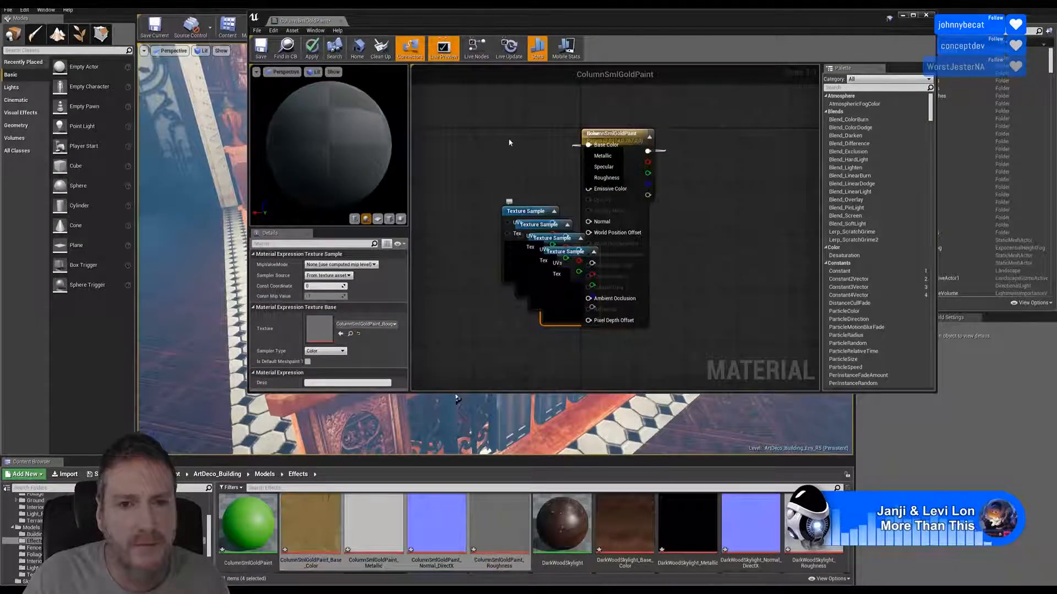
# - Move the base colour sample and output node clear of the green colour node in ColumnSmlGoldPaint and delete the colour node
pyautogui.moveTo(516, 213); pyautogui.dragTo(490, 116)
pyautogui.moveTo(612, 134); pyautogui.dragTo(691, 127)
pyautogui.click(619, 138)
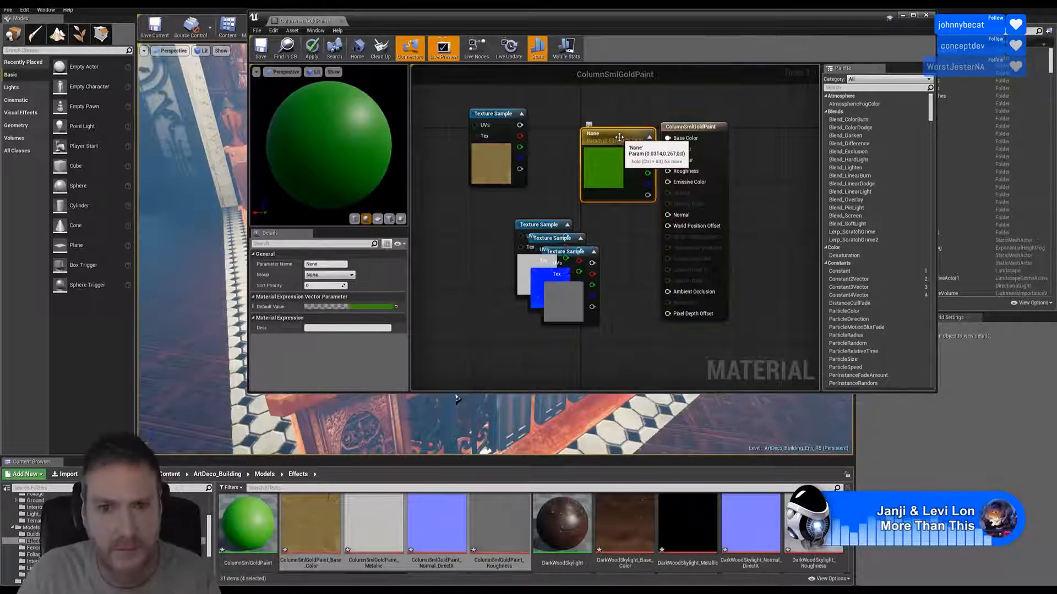
pyautogui.press('Delete')
# - Stack the ColumnSmlGoldPaint metallic, normal and roughness texture samples below the base colour sample
pyautogui.moveTo(563, 231); pyautogui.dragTo(516, 215)
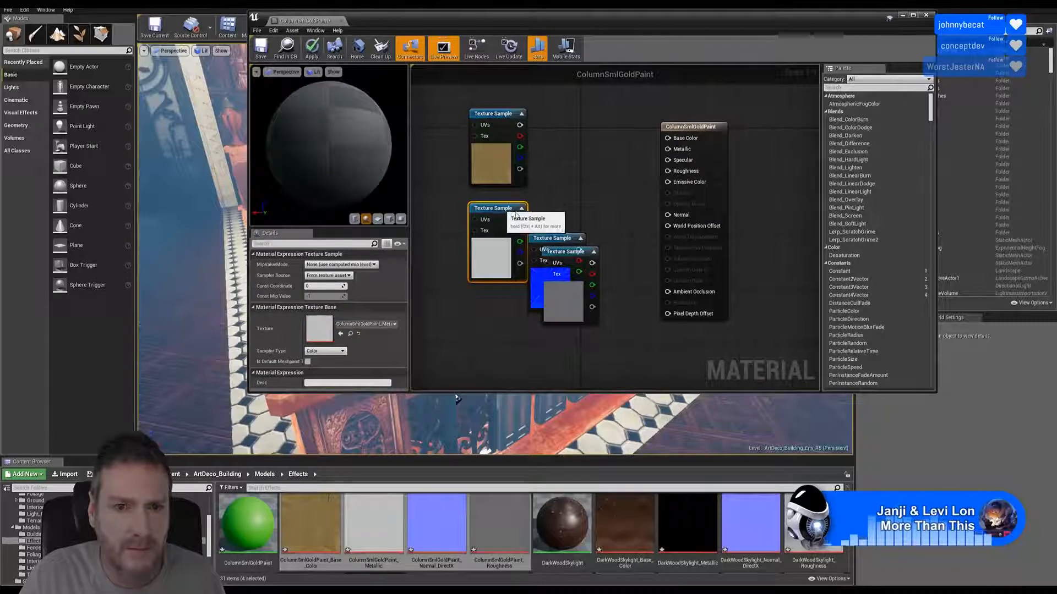
pyautogui.moveTo(567, 238); pyautogui.dragTo(506, 296)
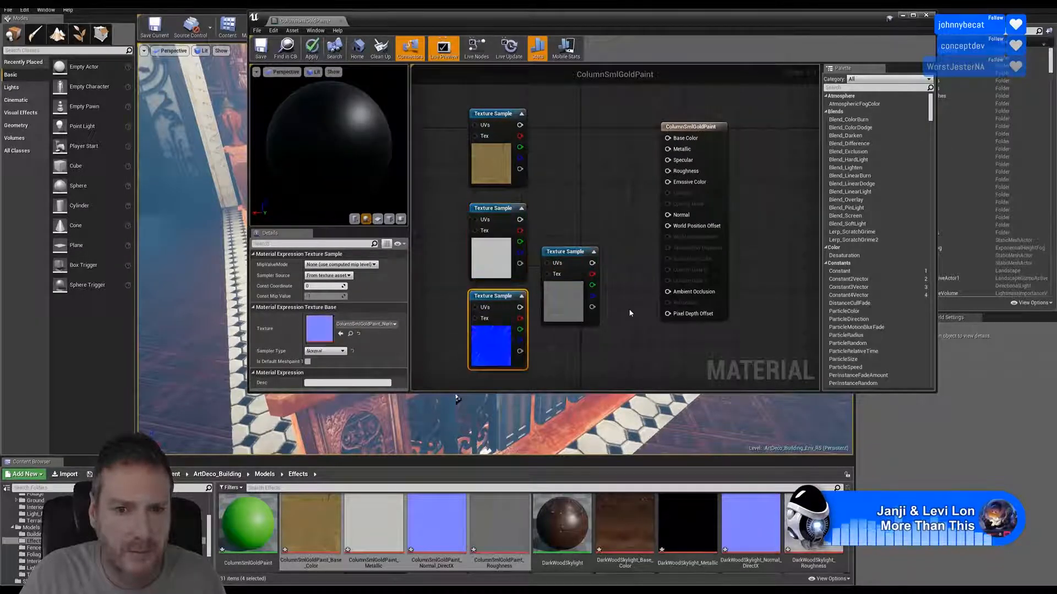
pyautogui.moveTo(630, 313); pyautogui.dragTo(644, 256, button='right')
pyautogui.moveTo(597, 198); pyautogui.dragTo(516, 329)
pyautogui.moveTo(594, 188); pyautogui.dragTo(579, 251, button='right')
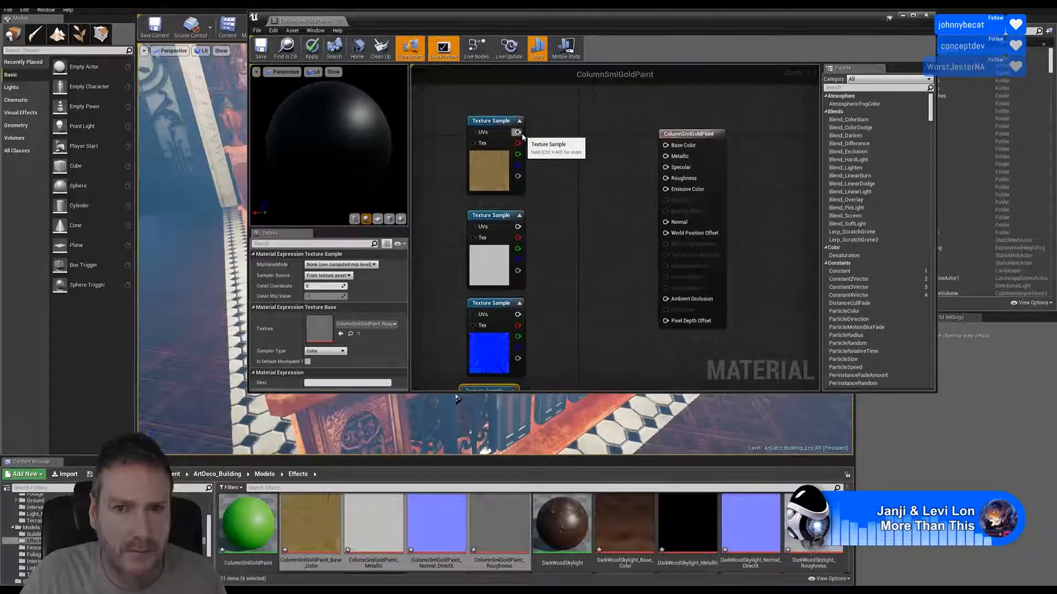
# - Connect the ColumnSmlGoldPaint texture samples to the Base Color, Metallic, Normal and Roughness inputs of the material
pyautogui.moveTo(517, 132); pyautogui.dragTo(675, 147)
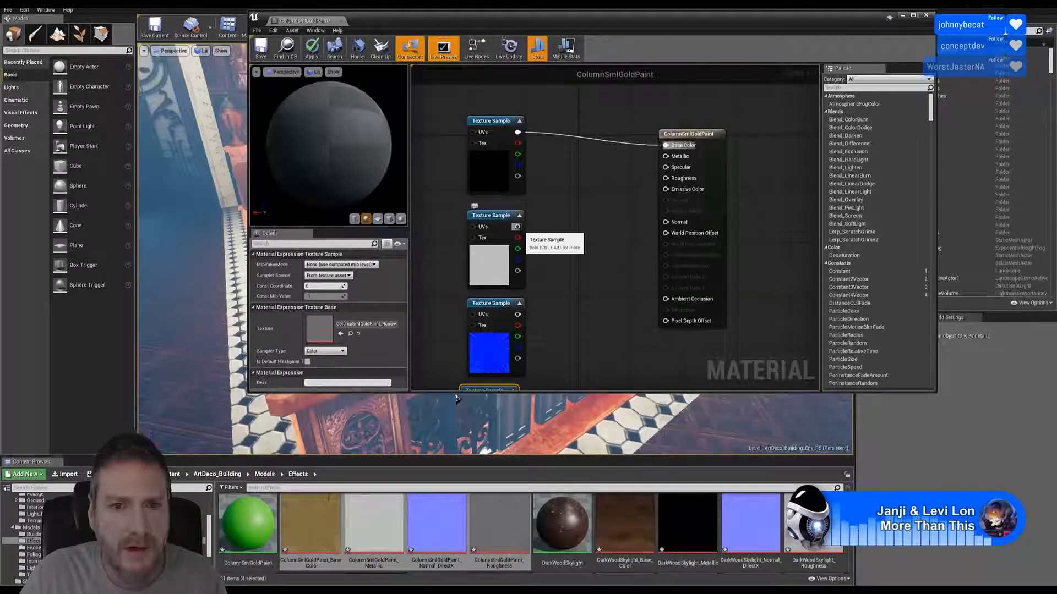
pyautogui.moveTo(518, 226); pyautogui.dragTo(680, 163)
pyautogui.moveTo(518, 314); pyautogui.dragTo(669, 229)
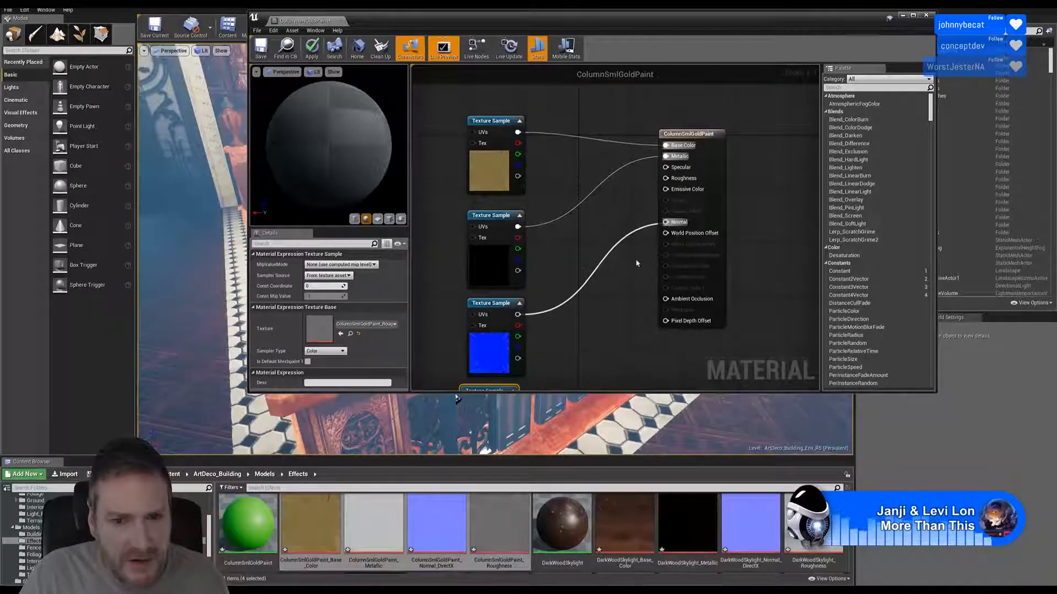
pyautogui.moveTo(609, 302); pyautogui.dragTo(603, 267, button='right')
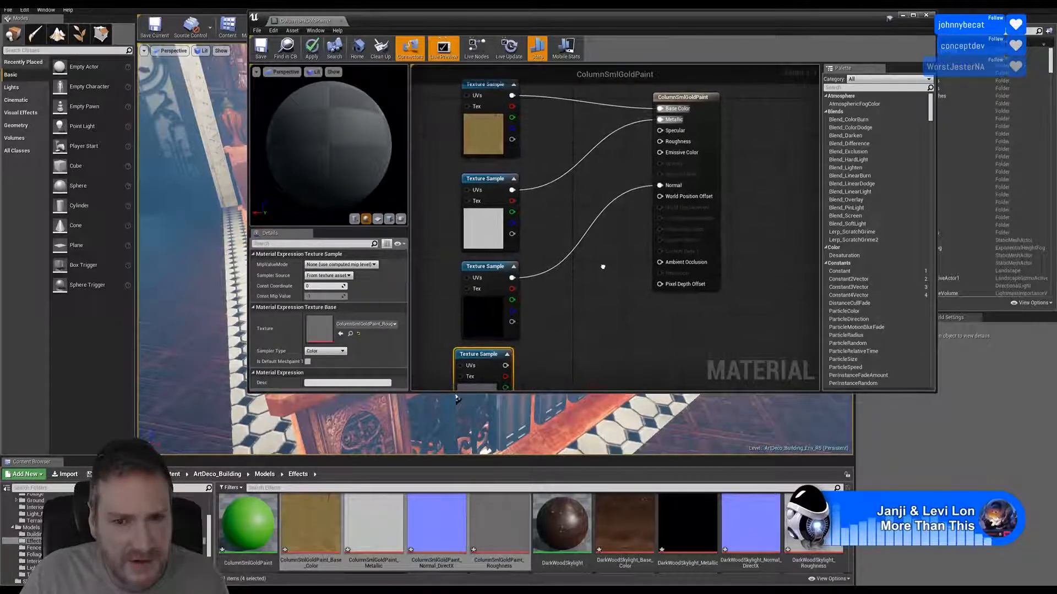
pyautogui.moveTo(505, 365); pyautogui.dragTo(663, 142)
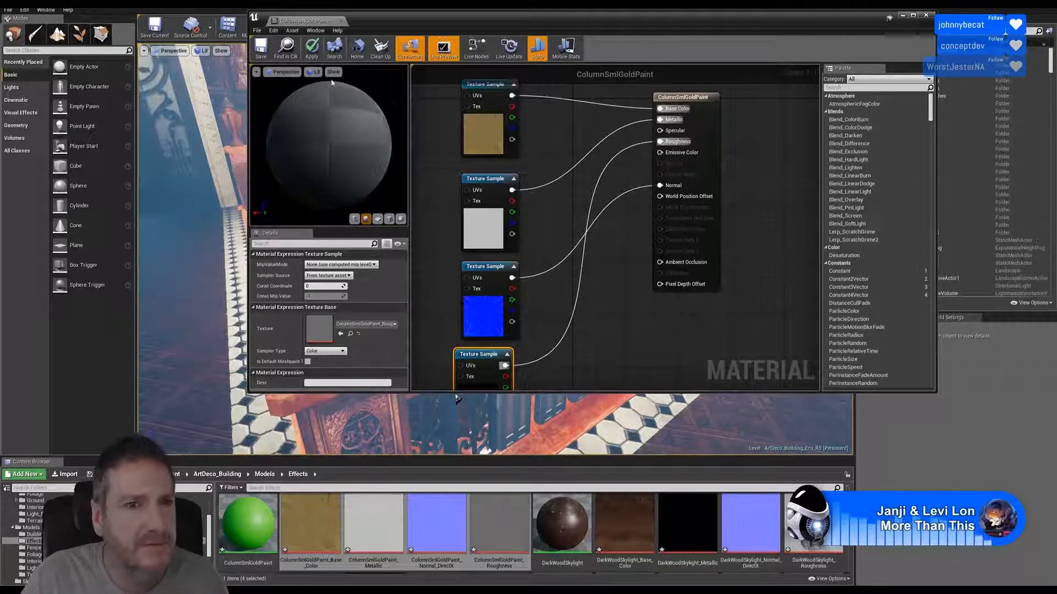
# - Apply and save the ColumnSmlGoldPaint material, and close its editor
pyautogui.click(306, 57)
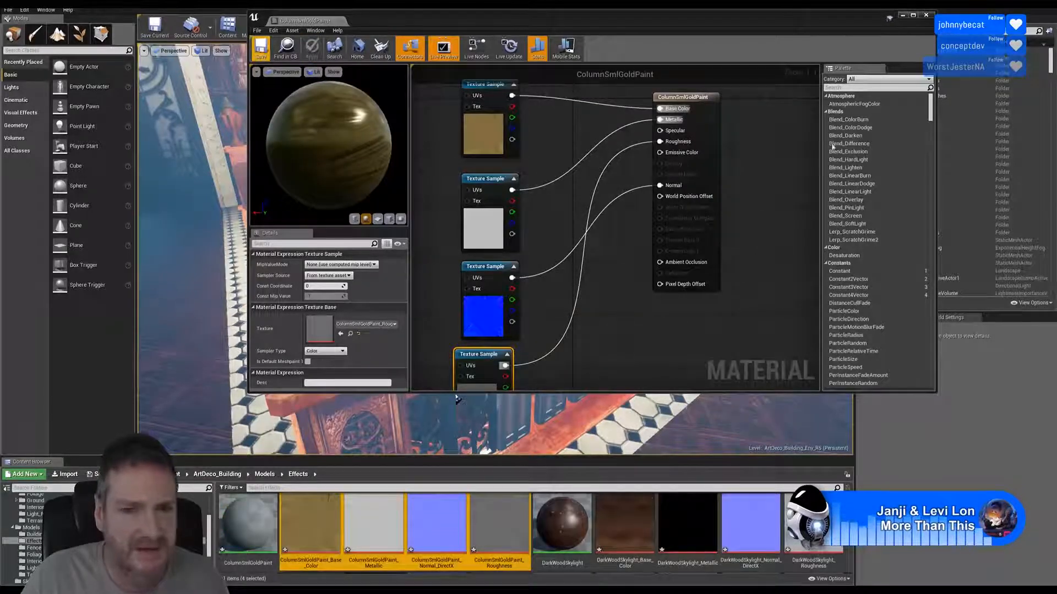
pyautogui.hotkey('ctrl', 's')
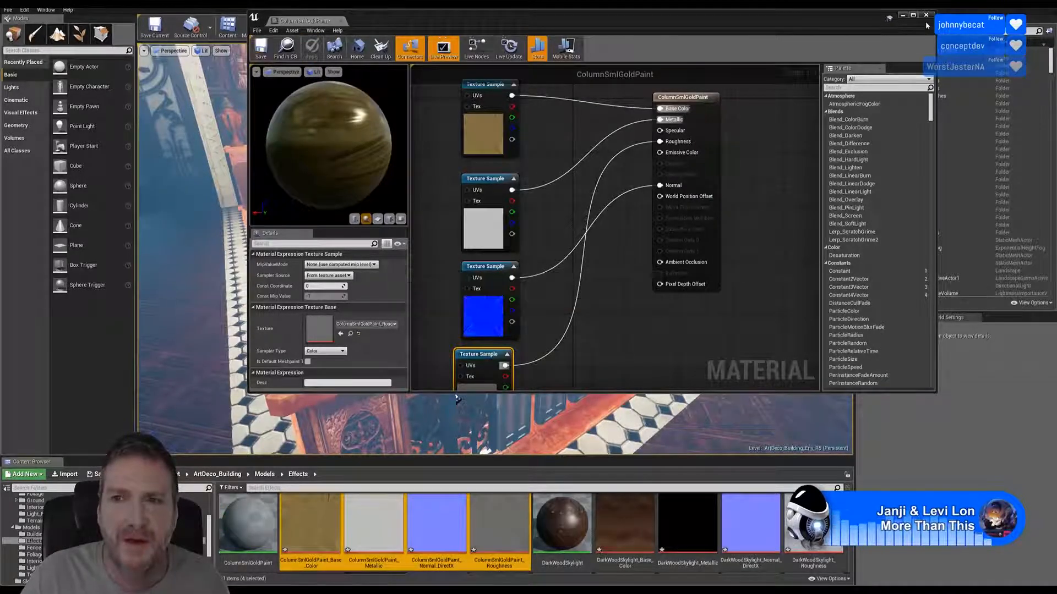
pyautogui.click(926, 15)
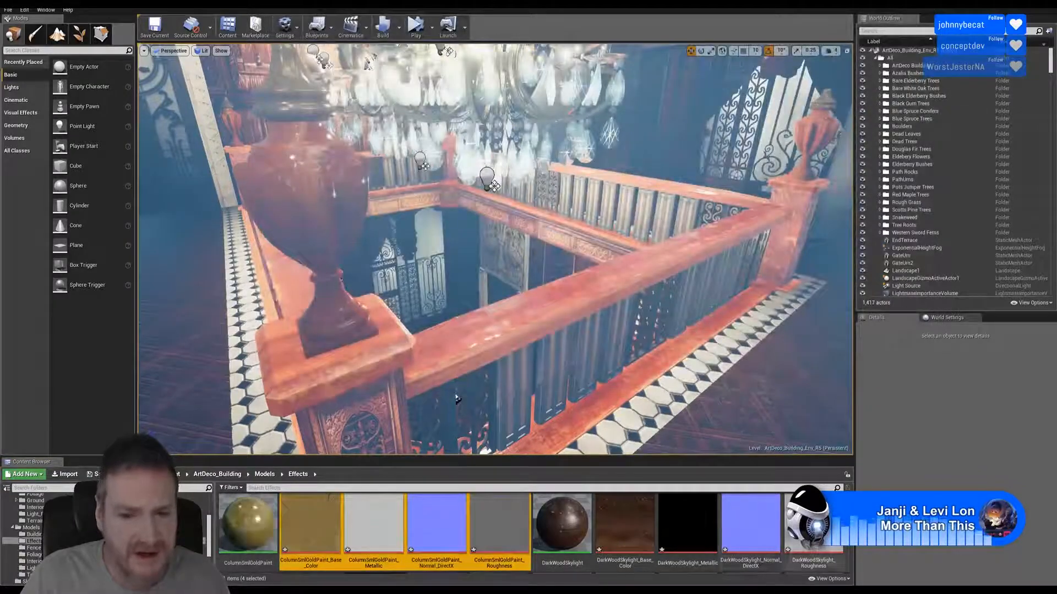
# - Open the SkylightPanel2_3 mesh and examine the materials on its column, railing and wood panel from several angles
pyautogui.scroll(-5, 743, 530)
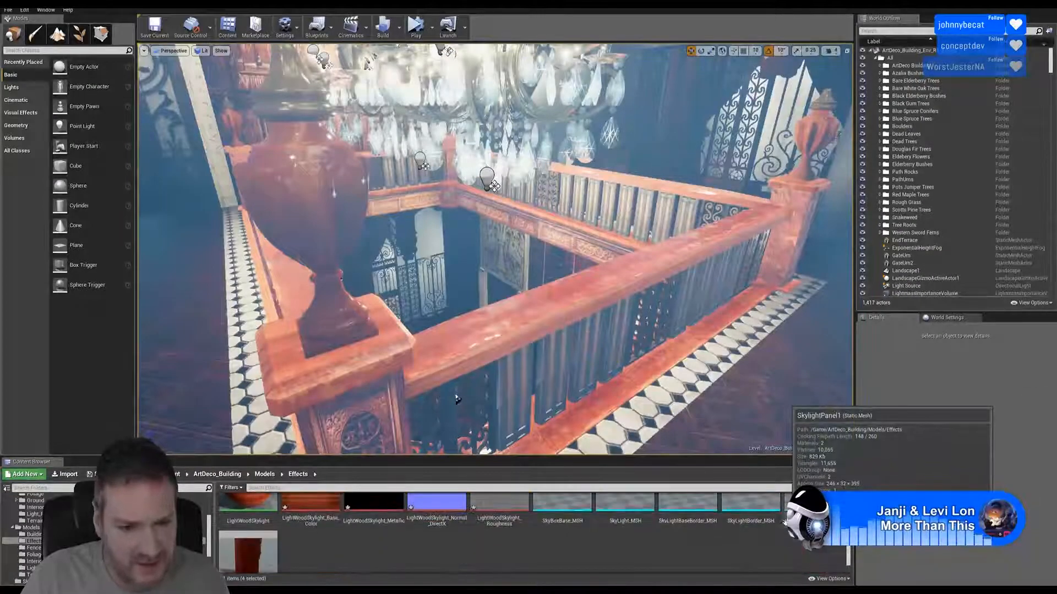
pyautogui.doubleClick(248, 528)
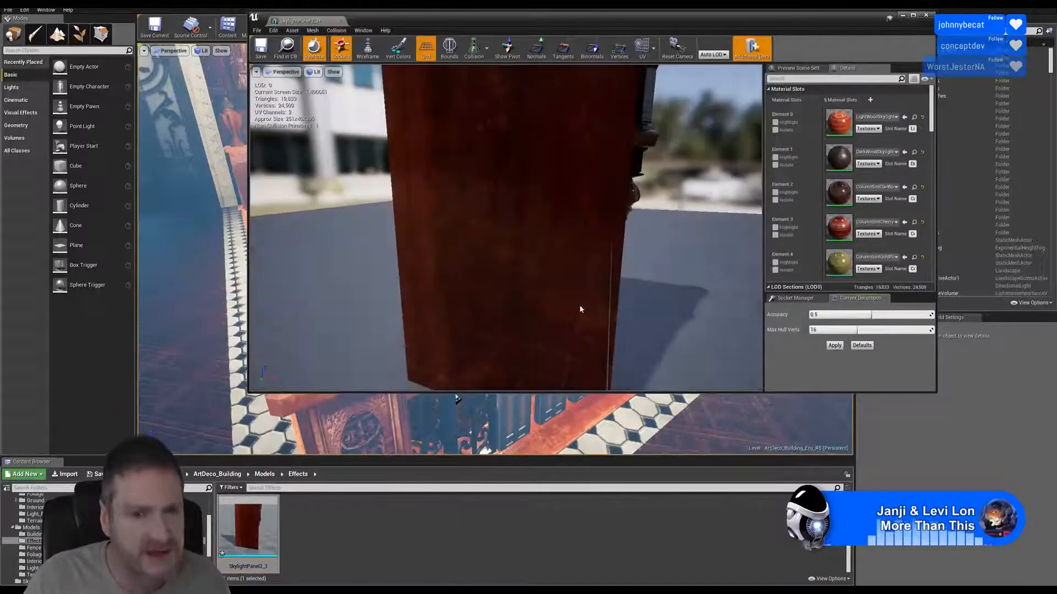
pyautogui.moveTo(580, 309); pyautogui.dragTo(635, 171)
pyautogui.scroll(5, 491, 202)
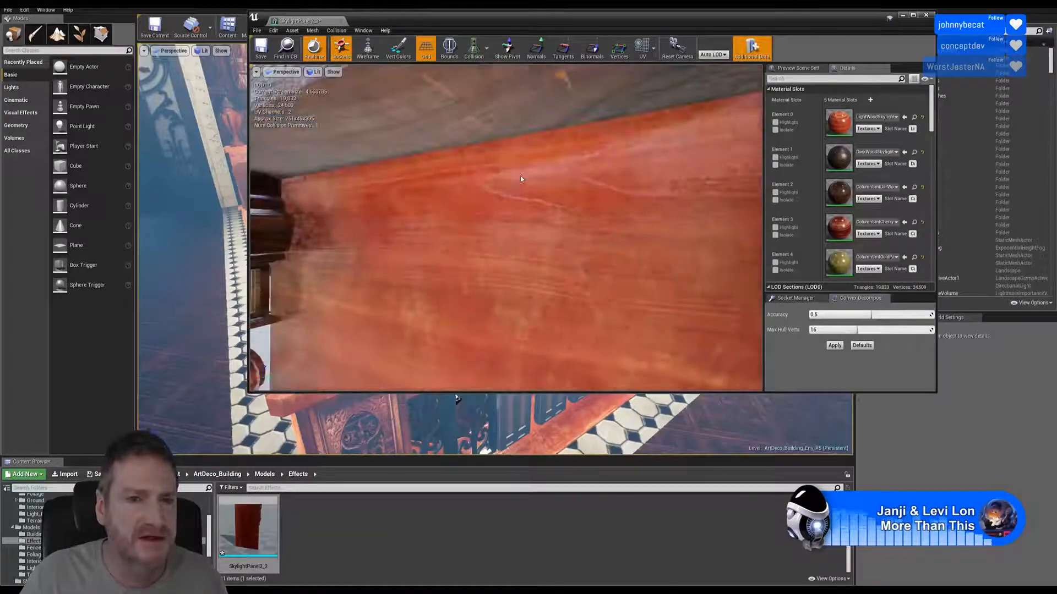
pyautogui.scroll(-4, 521, 180)
pyautogui.moveTo(522, 155); pyautogui.dragTo(449, 189)
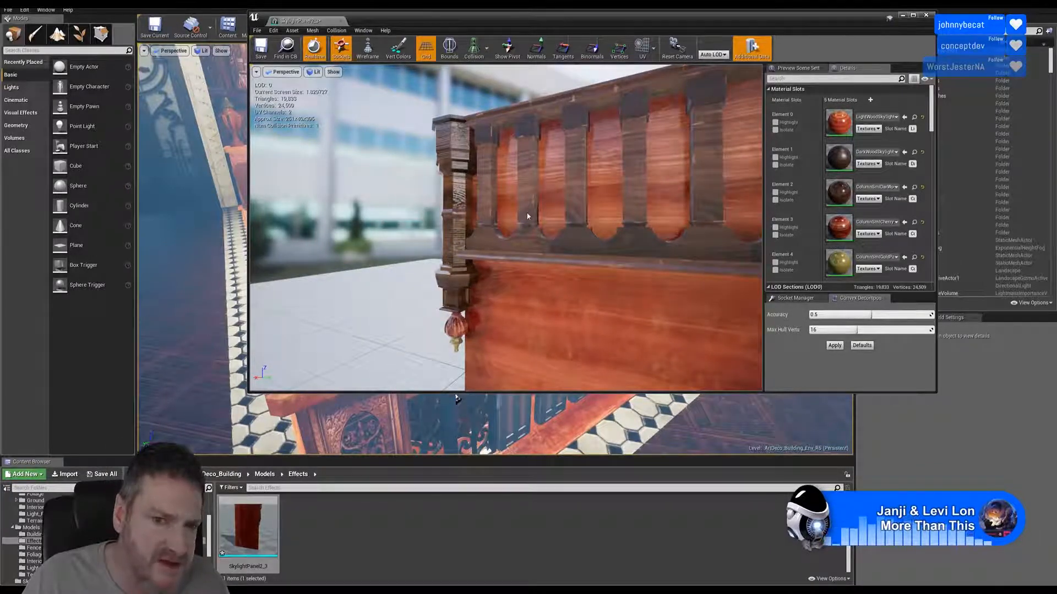
pyautogui.moveTo(500, 258); pyautogui.dragTo(435, 262)
pyautogui.moveTo(456, 399)
pyautogui.mouseDown()
pyautogui.moveTo(435, 391)
pyautogui.moveTo(457, 399)
pyautogui.mouseUp()
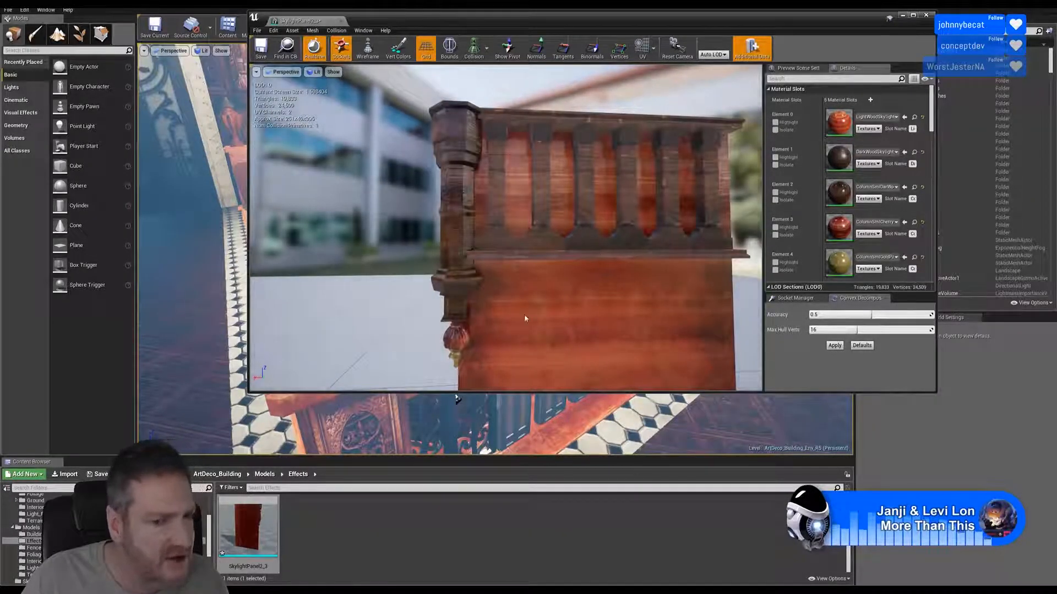
pyautogui.moveTo(596, 270)
pyautogui.mouseDown()
pyautogui.moveTo(573, 270)
pyautogui.moveTo(597, 259)
pyautogui.mouseUp()
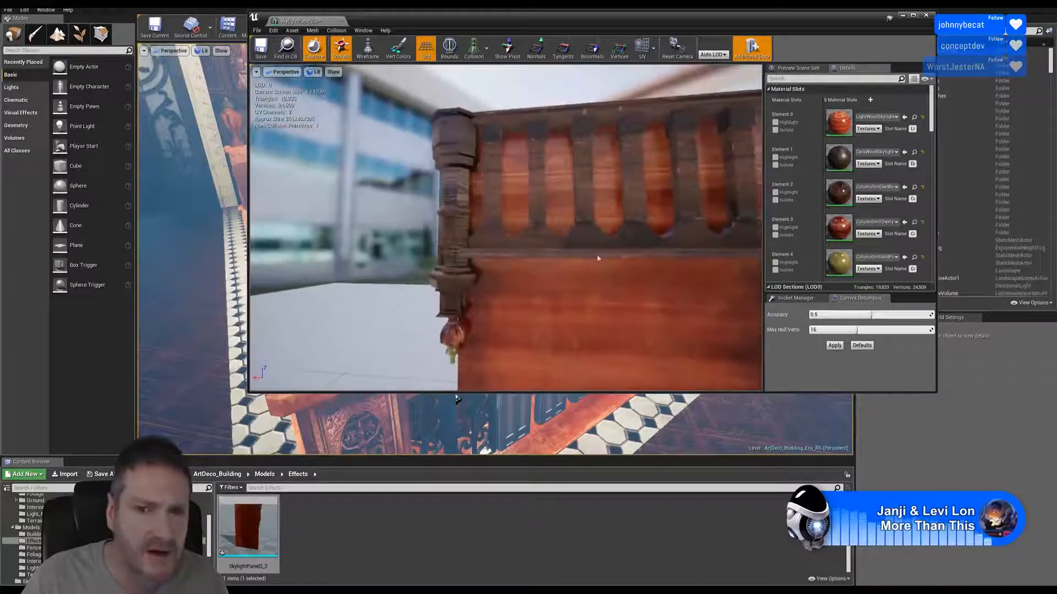
# - Save and close the SkylightPanel2_3 mesh, and save the project's changes
pyautogui.click(263, 53)
pyautogui.click(926, 16)
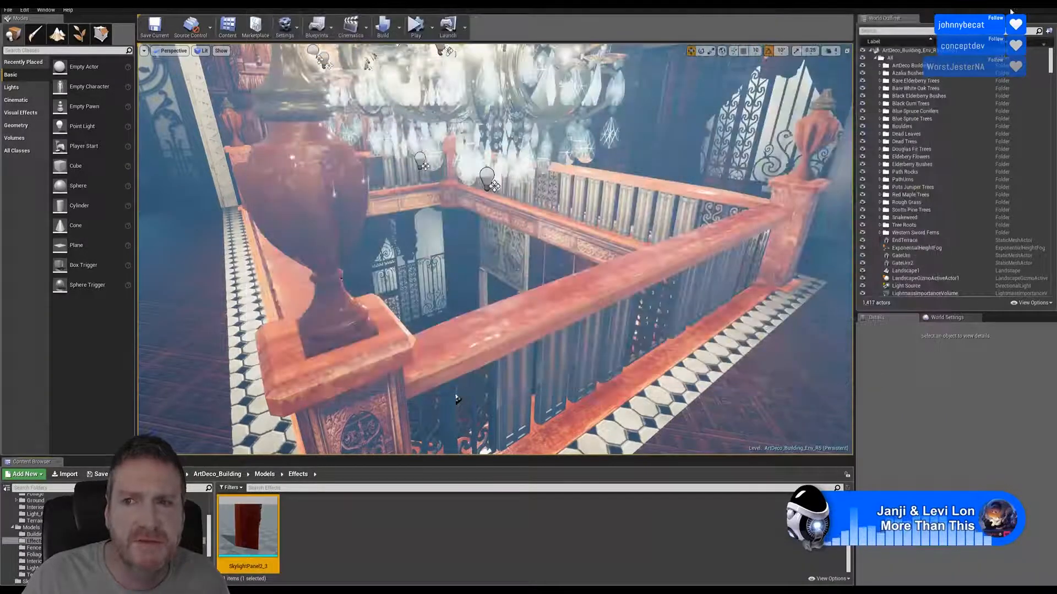
pyautogui.click(8, 10)
pyautogui.click(38, 81)
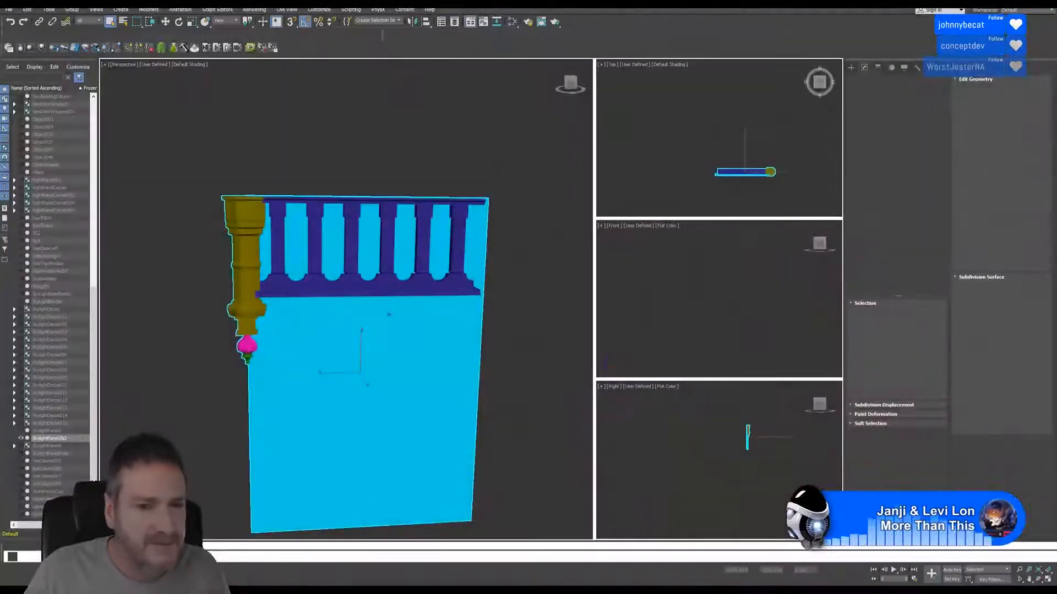
# - In 3ds Max, end the current isolation and isolate the SkylightPanel2&3 object together with the SkylightPanel4 group
pyautogui.click(50, 10)
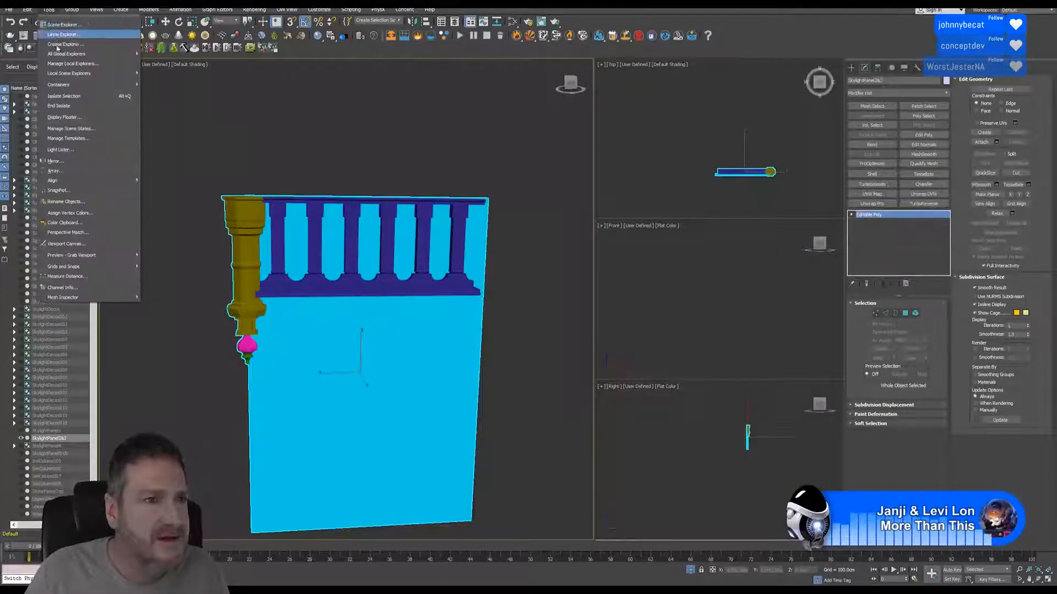
pyautogui.click(68, 109)
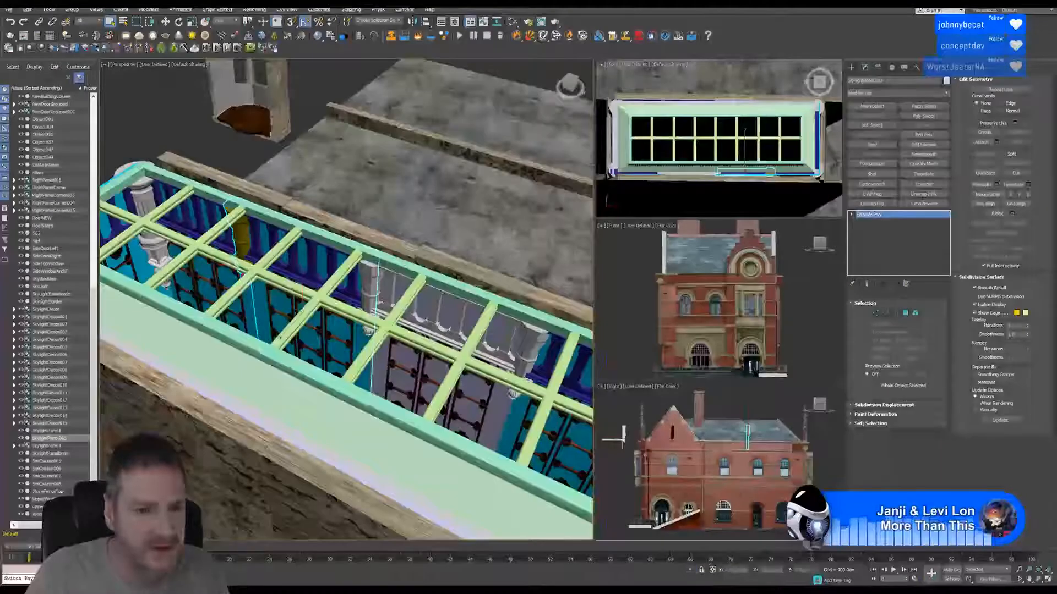
pyautogui.moveTo(440, 280); pyautogui.dragTo(347, 235, button='middle')
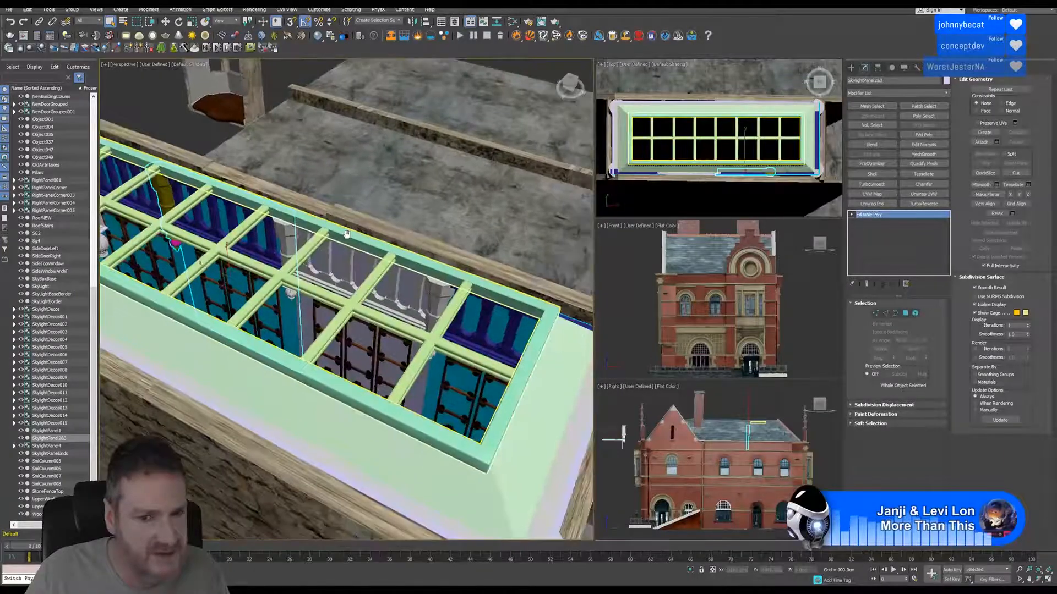
pyautogui.click(482, 324)
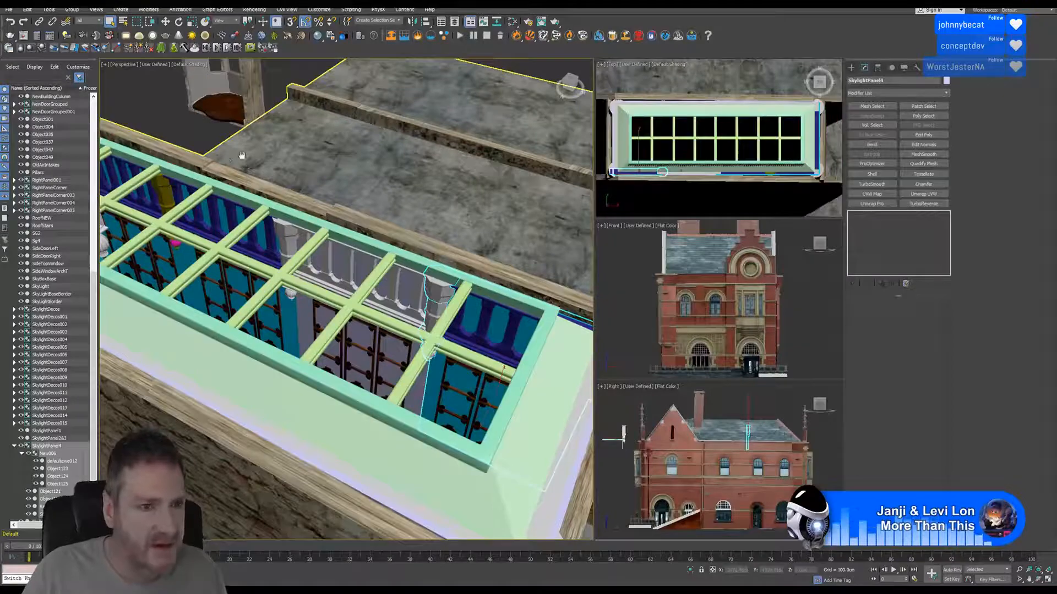
pyautogui.moveTo(240, 156)
pyautogui.keyDown('alt'); pyautogui.mouseDown(button='middle')
pyautogui.moveTo(302, 170)
pyautogui.moveTo(242, 149)
pyautogui.mouseUp(button='middle'); pyautogui.keyUp('alt')
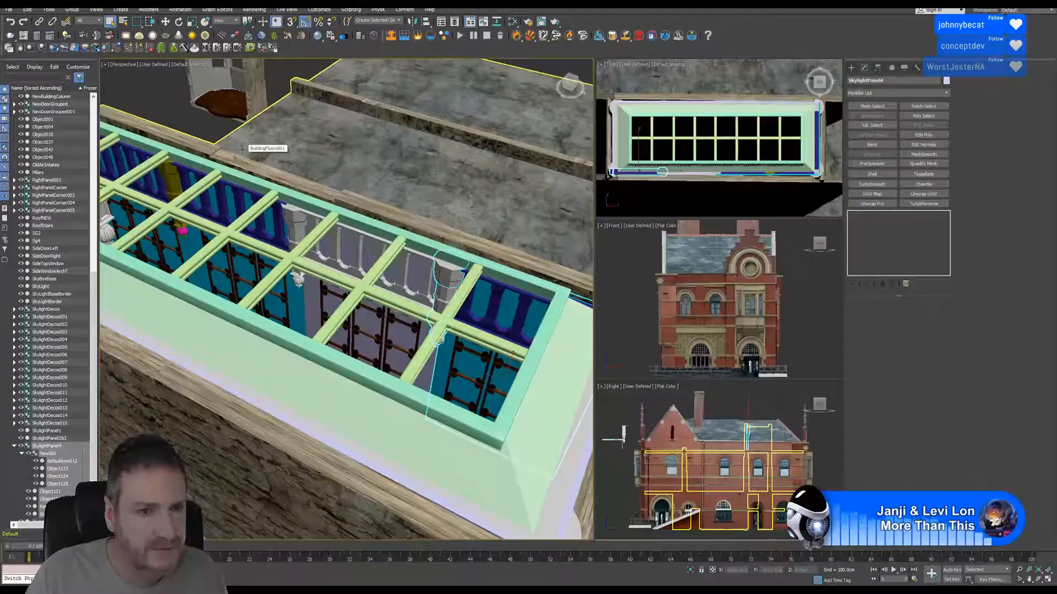
pyautogui.click(238, 211)
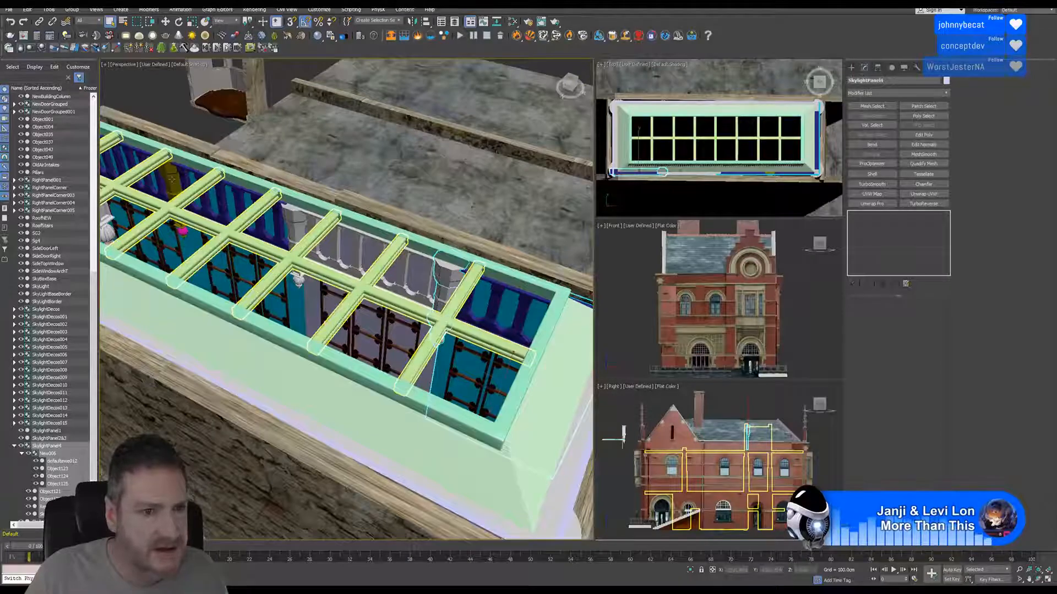
pyautogui.keyDown('alt'); pyautogui.moveTo(199, 177); pyautogui.dragTo(200, 205, button='middle'); pyautogui.keyUp('alt')
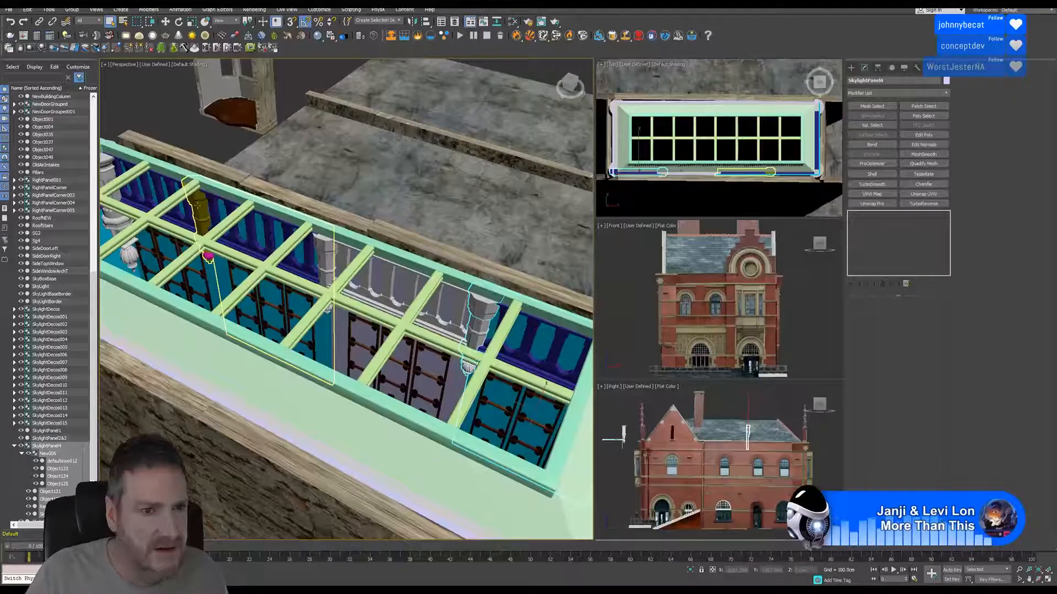
pyautogui.keyDown('ctrl'); pyautogui.click(198, 205); pyautogui.keyUp('ctrl')
pyautogui.click(49, 10)
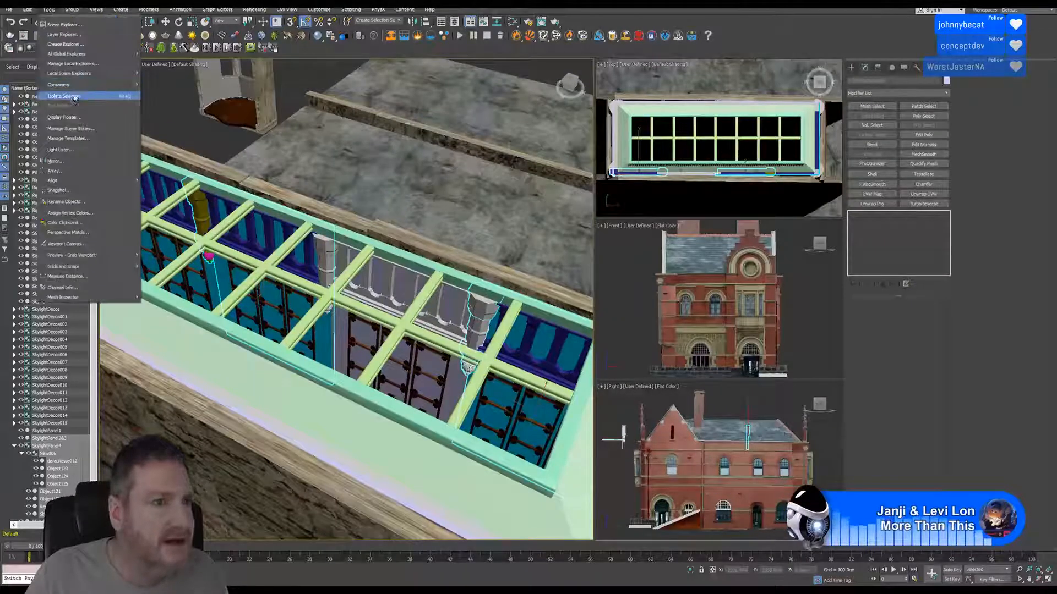
pyautogui.click(71, 96)
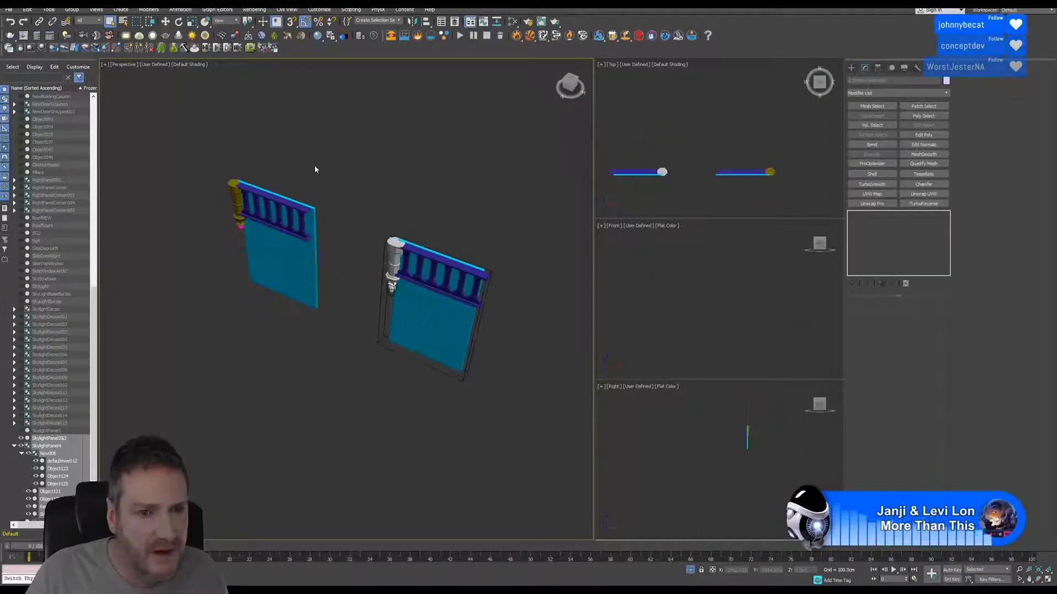
# - Ungroup SkylightPanel4 and clear the selection
pyautogui.click(439, 268)
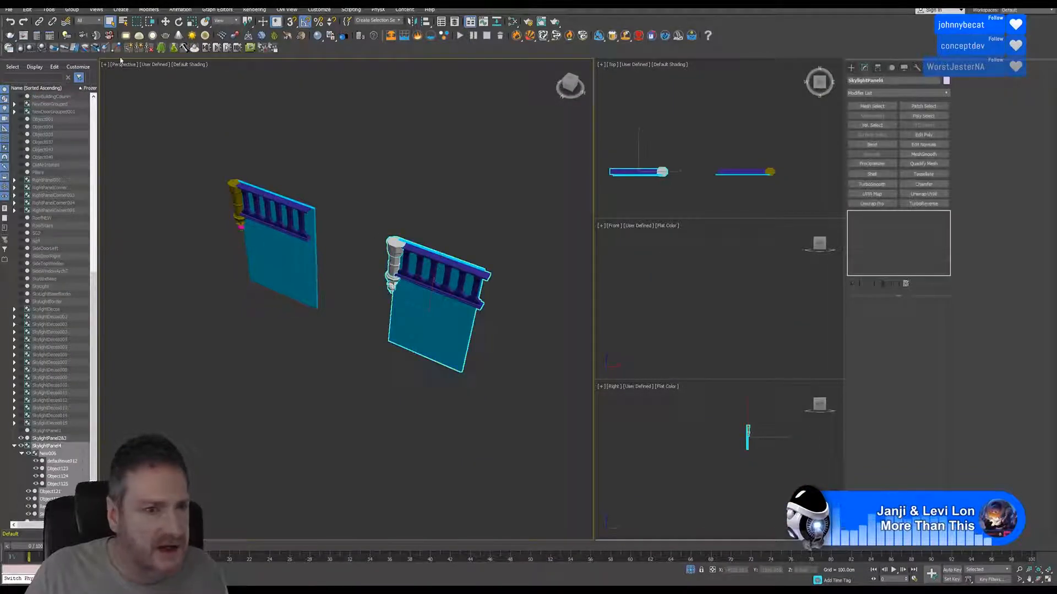
pyautogui.click(50, 9)
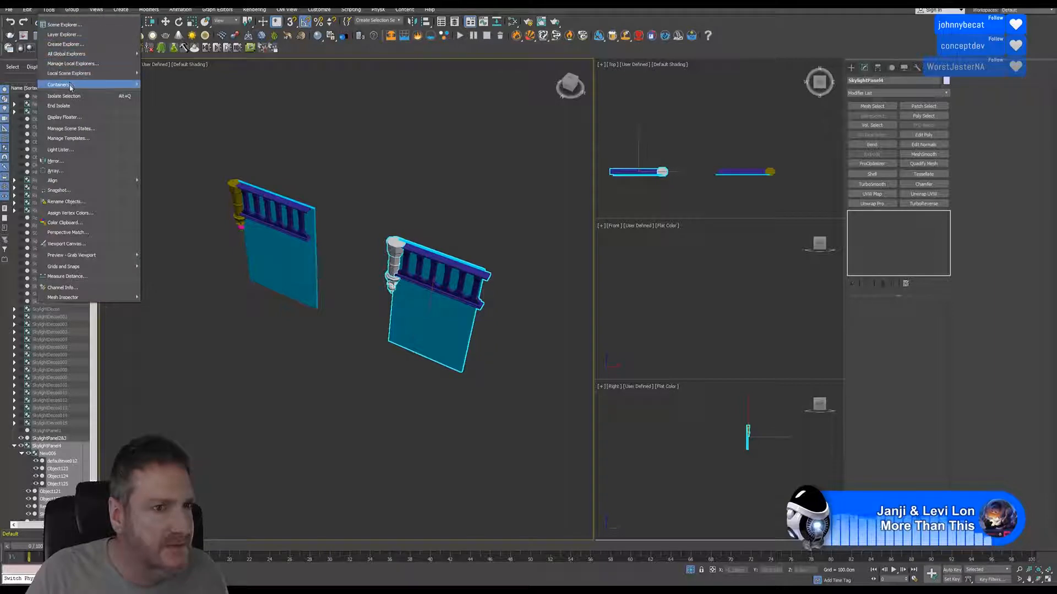
pyautogui.moveTo(71, 10)
pyautogui.click(79, 34)
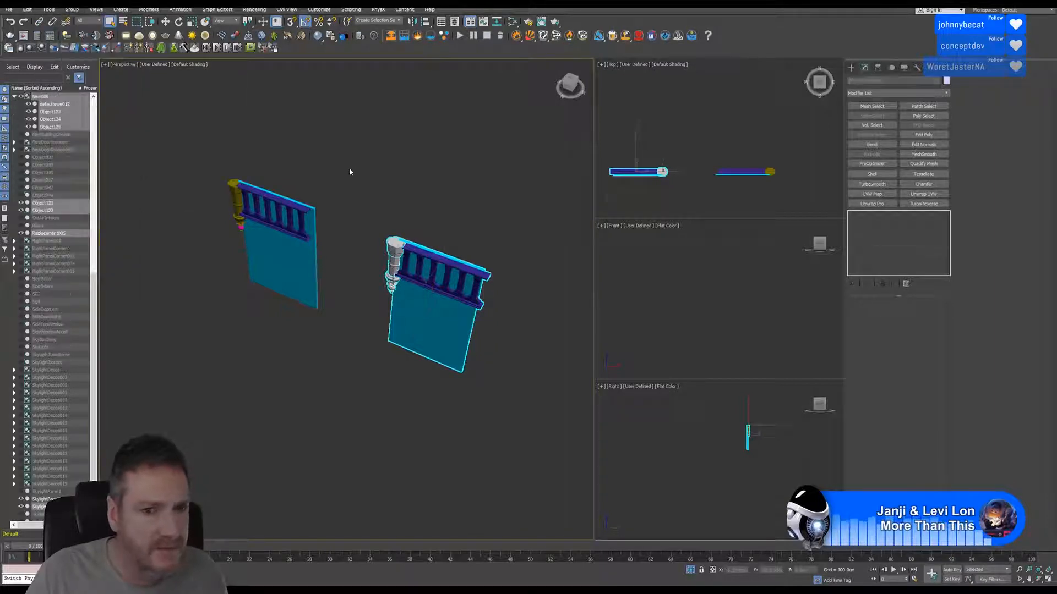
pyautogui.click(345, 205)
# - Open the Slate Material Editor and frame both skylight panels beside it, with the untextured white column in view
pyautogui.moveTo(329, 194); pyautogui.dragTo(340, 190, button='middle')
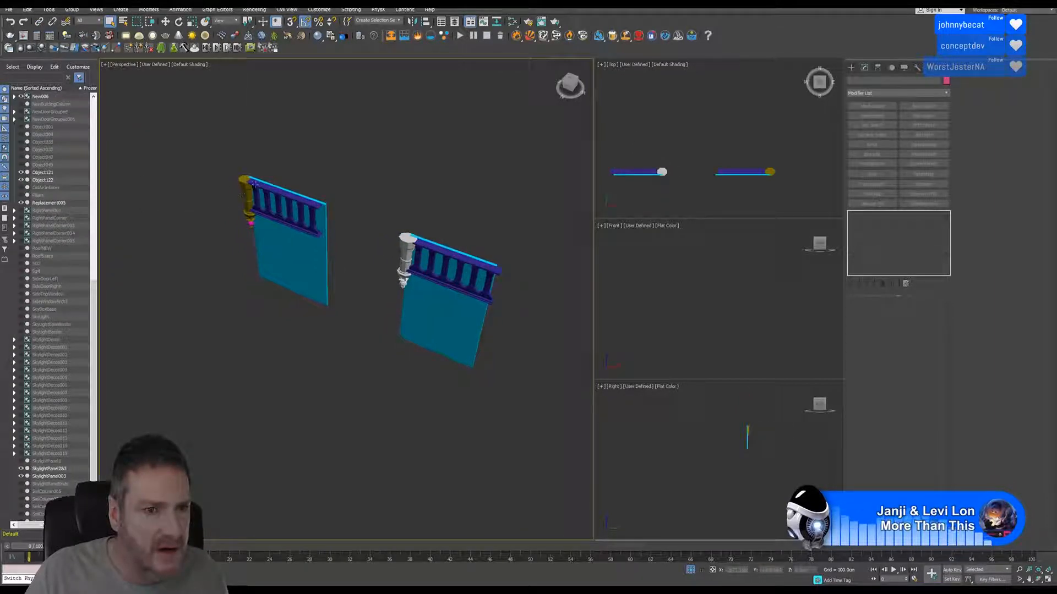
pyautogui.click(254, 184)
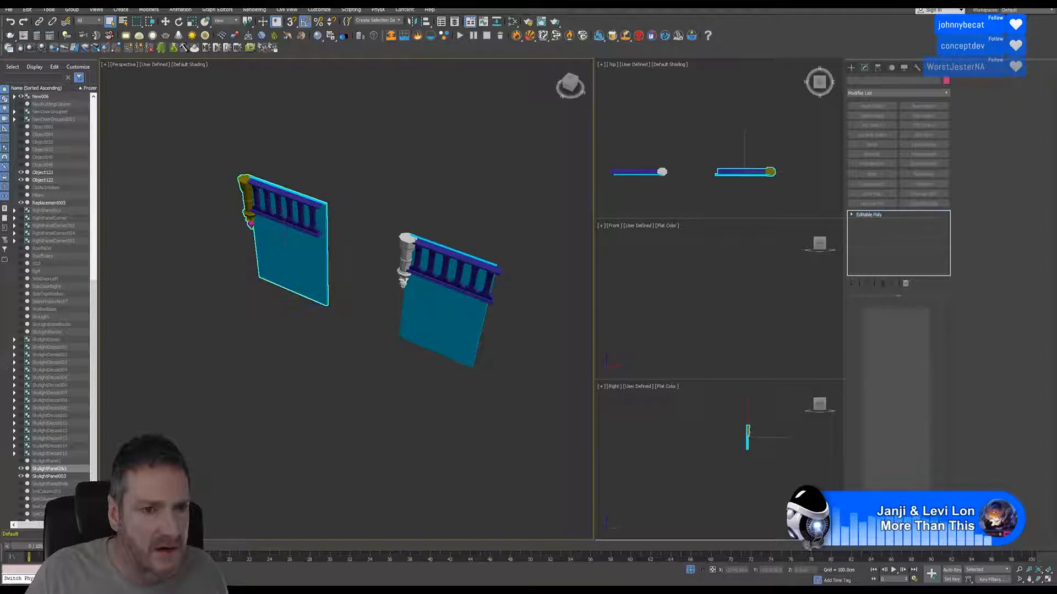
pyautogui.scroll(4, 406, 254)
pyautogui.moveTo(394, 229); pyautogui.dragTo(447, 236, button='middle')
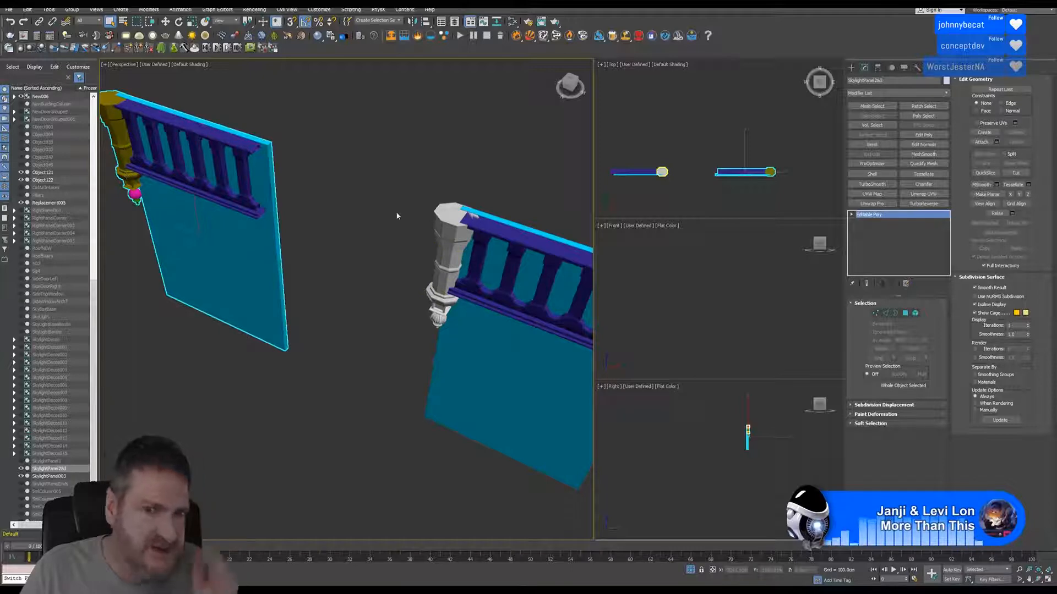
pyautogui.moveTo(394, 182); pyautogui.dragTo(389, 151, button='middle')
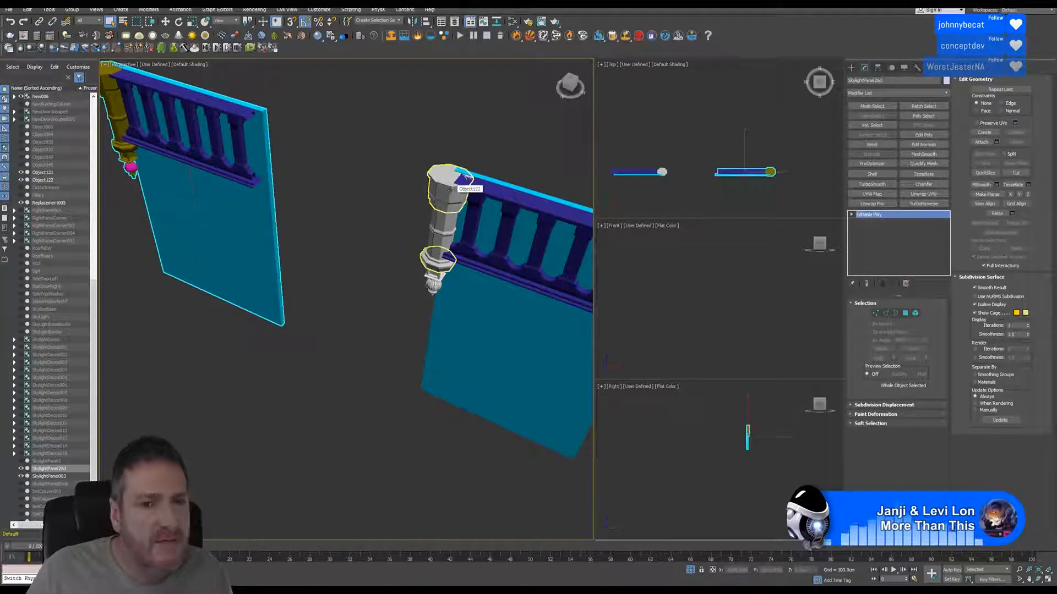
pyautogui.click(519, 21)
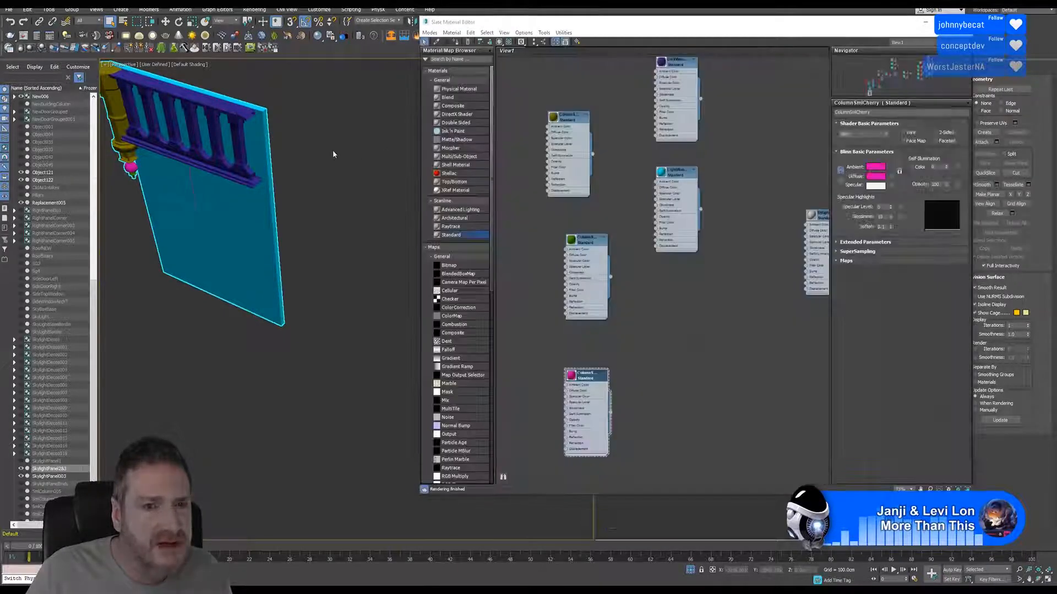
pyautogui.moveTo(353, 165); pyautogui.dragTo(286, 163, button='middle')
pyautogui.scroll(-2, 294, 160)
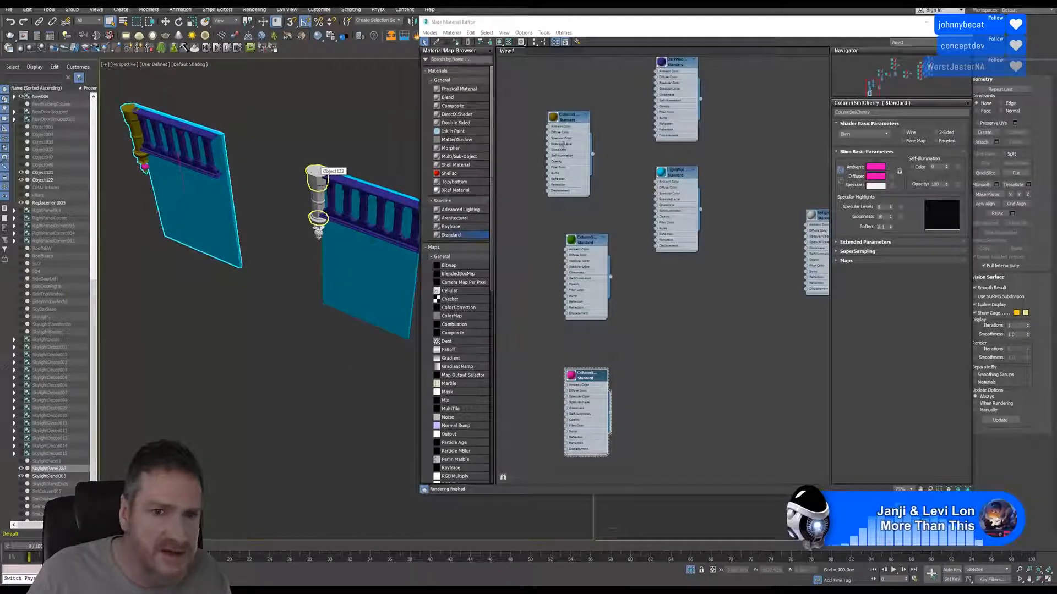
# - Assign the ColumnSmlDarWood material to the white column's cap and collar piece and to its shaft
pyautogui.click(319, 180)
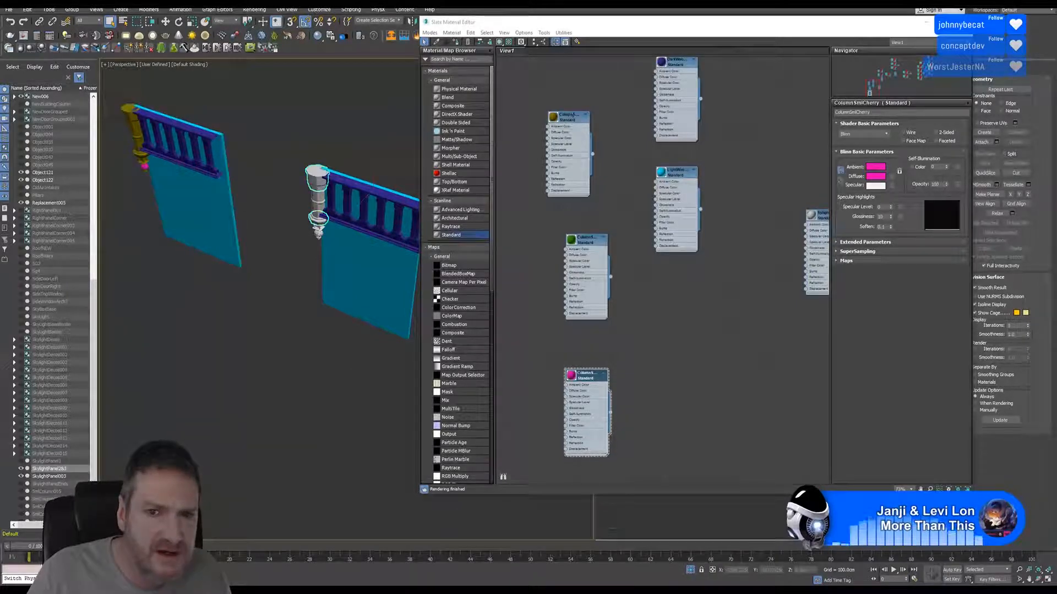
pyautogui.doubleClick(573, 117)
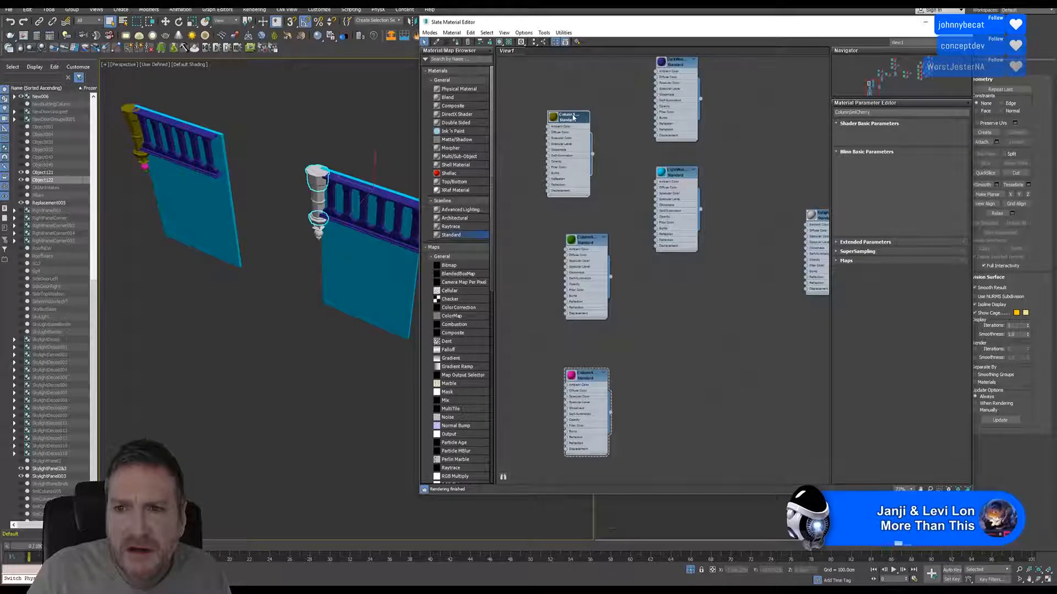
pyautogui.rightClick(573, 117)
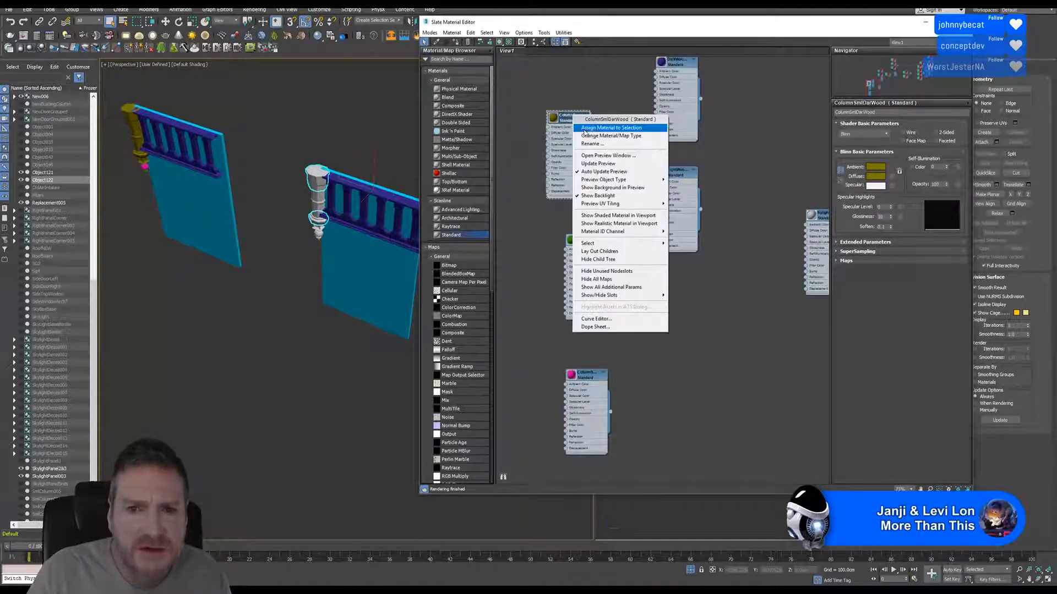
pyautogui.click(584, 131)
pyautogui.click(318, 201)
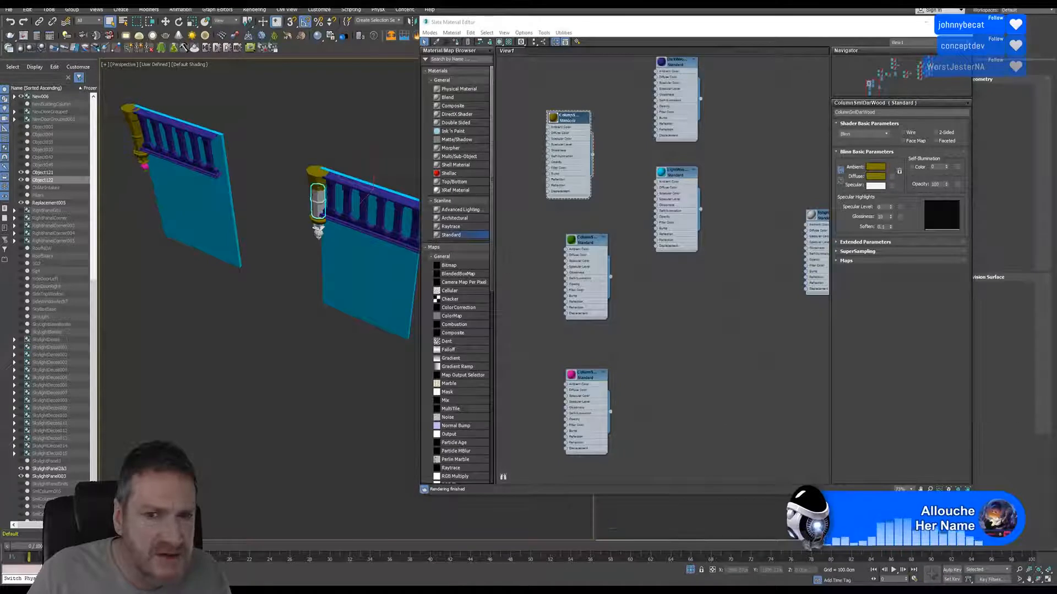
pyautogui.rightClick(577, 124)
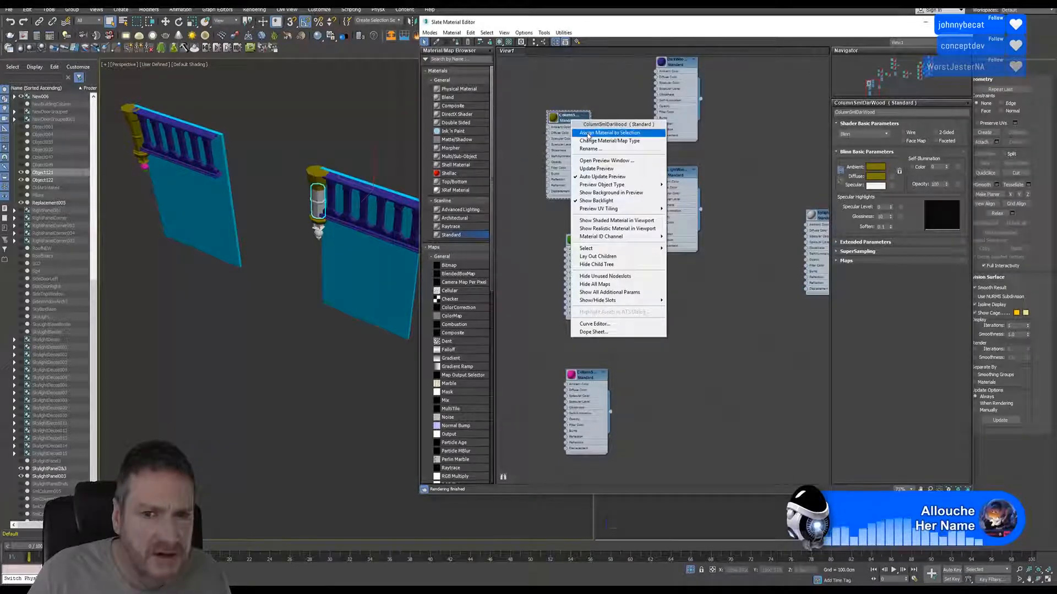
pyautogui.click(579, 137)
# - Assign the ColumnSmlDarWood material to the square block beneath the column's lower collar
pyautogui.moveTo(310, 194); pyautogui.dragTo(312, 133, button='middle')
pyautogui.scroll(6, 322, 178)
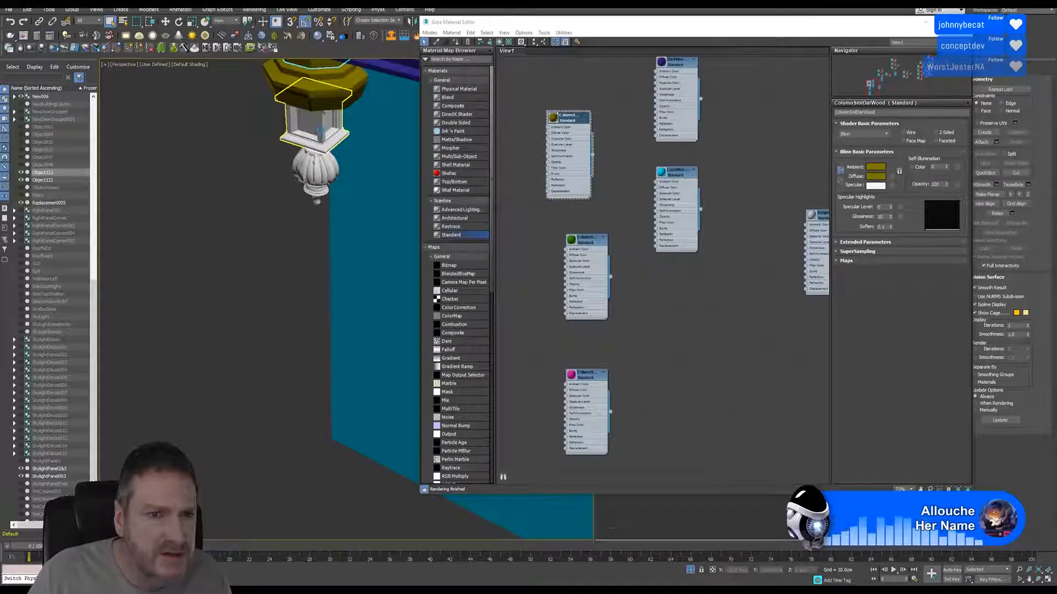
pyautogui.click(312, 132)
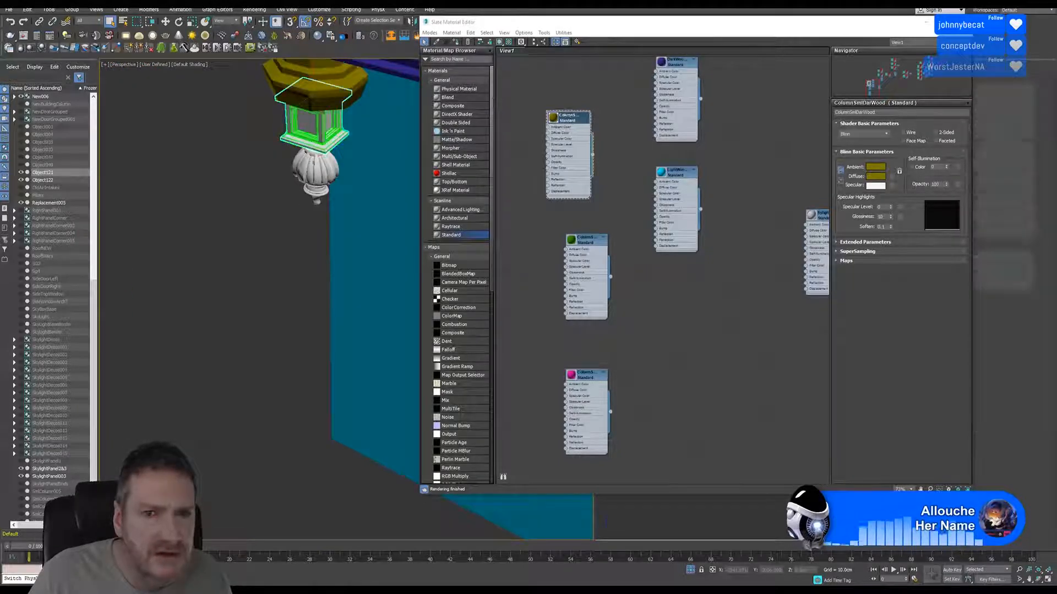
pyautogui.rightClick(568, 118)
pyautogui.click(585, 131)
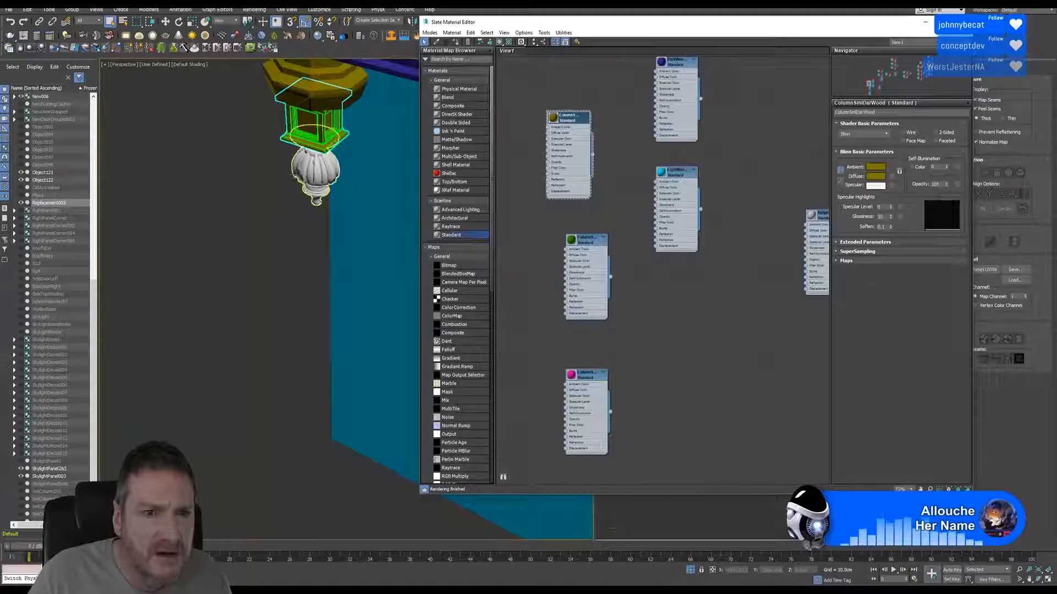
# - Ungroup the white finial beneath the square block and clear the selection
pyautogui.moveTo(298, 172)
pyautogui.mouseDown(button='middle')
pyautogui.moveTo(283, 176)
pyautogui.moveTo(309, 174)
pyautogui.mouseUp(button='middle')
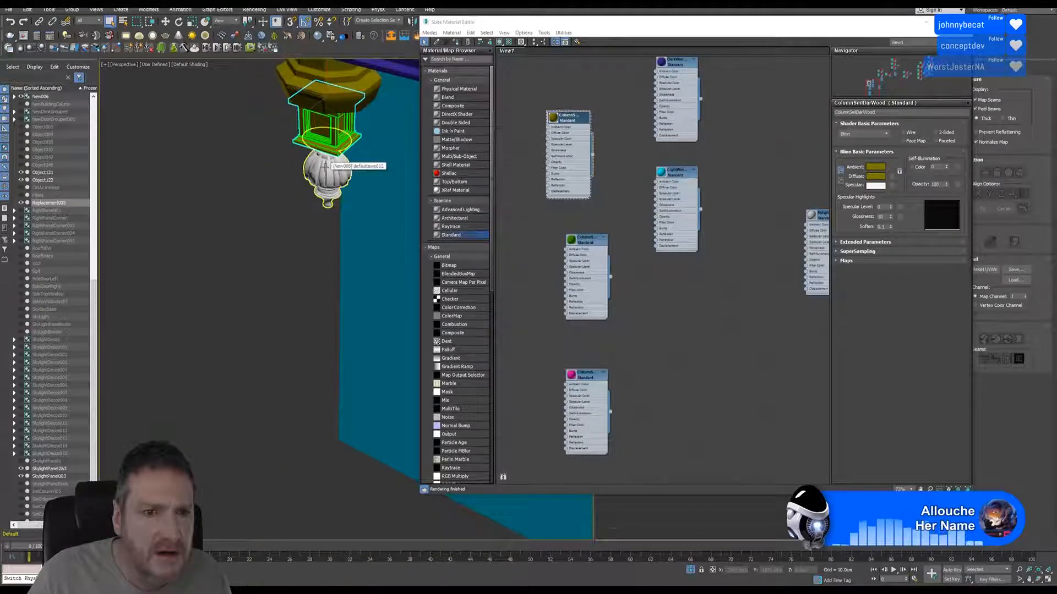
pyautogui.click(325, 165)
pyautogui.click(68, 10)
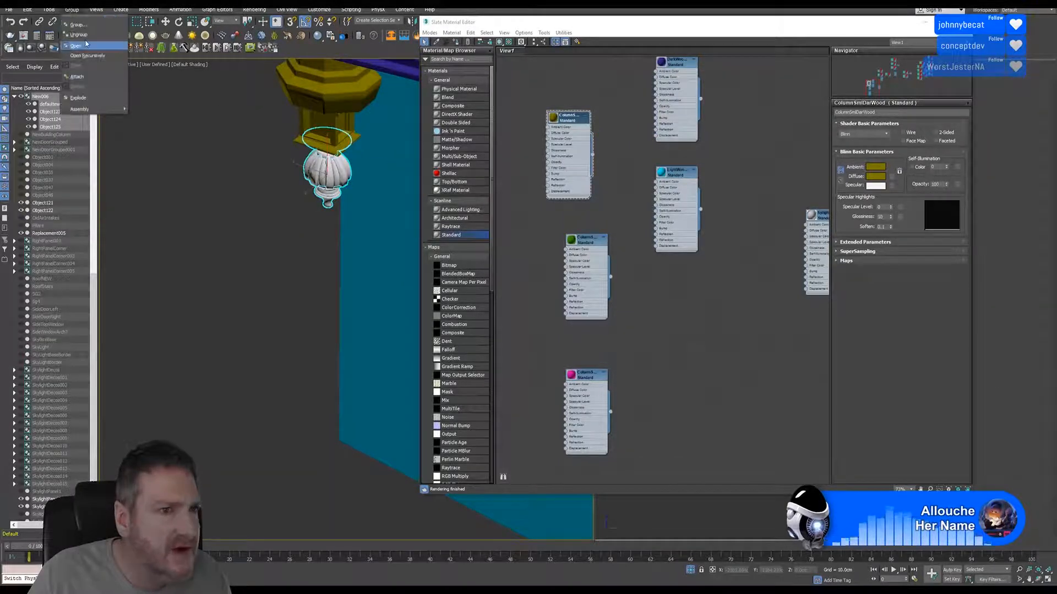
pyautogui.click(83, 31)
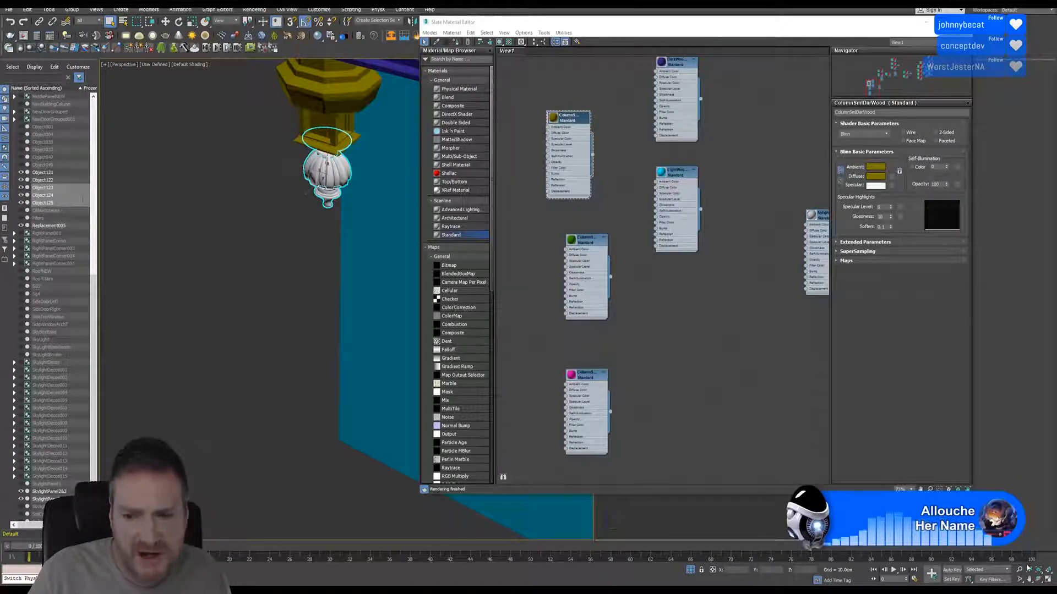
pyautogui.click(1036, 577)
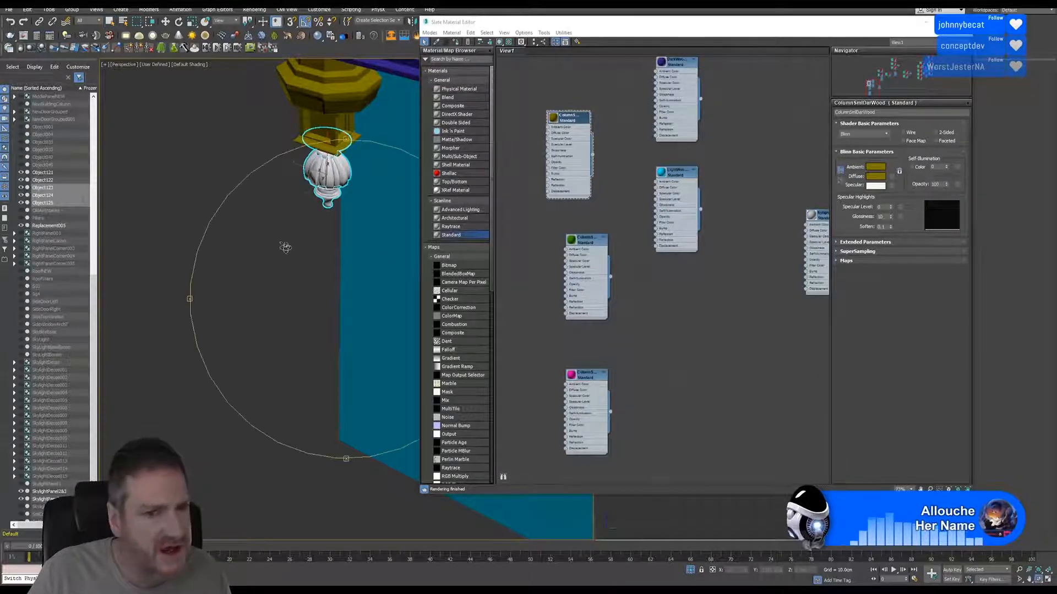
pyautogui.moveTo(285, 247); pyautogui.dragTo(274, 210)
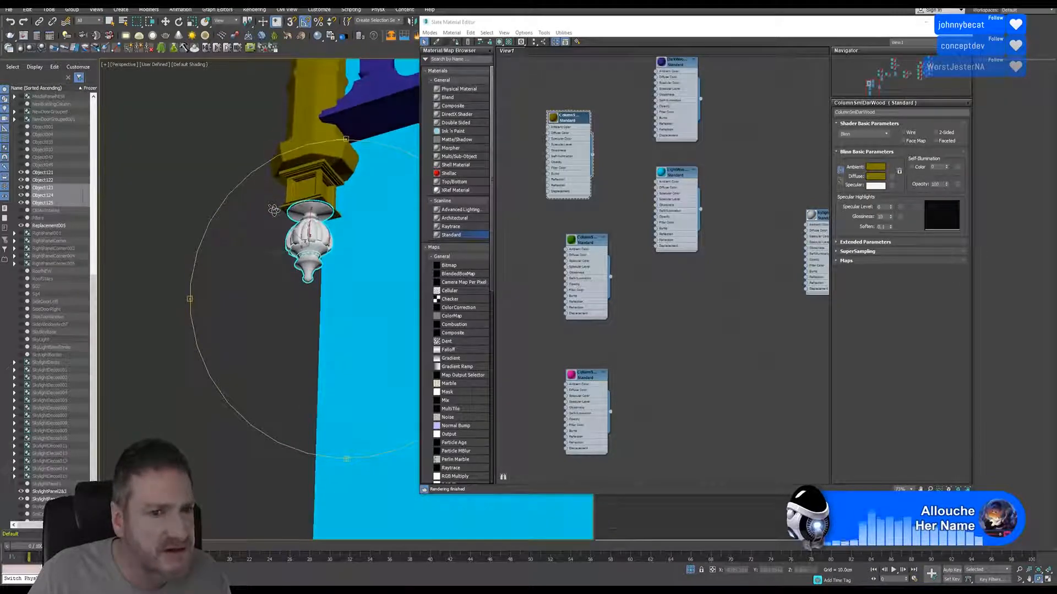
pyautogui.click(109, 21)
pyautogui.scroll(2, 306, 234)
pyautogui.click(232, 212)
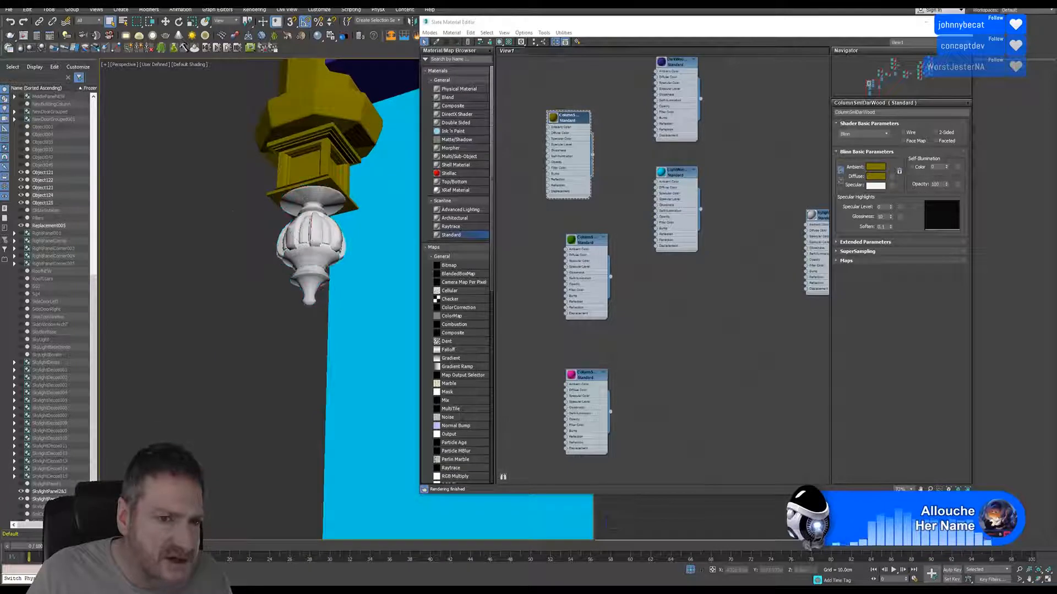
# - Assign the ColumnSmlCherry material to the finial's upper flange and fluted bulb pieces
pyautogui.click(310, 230)
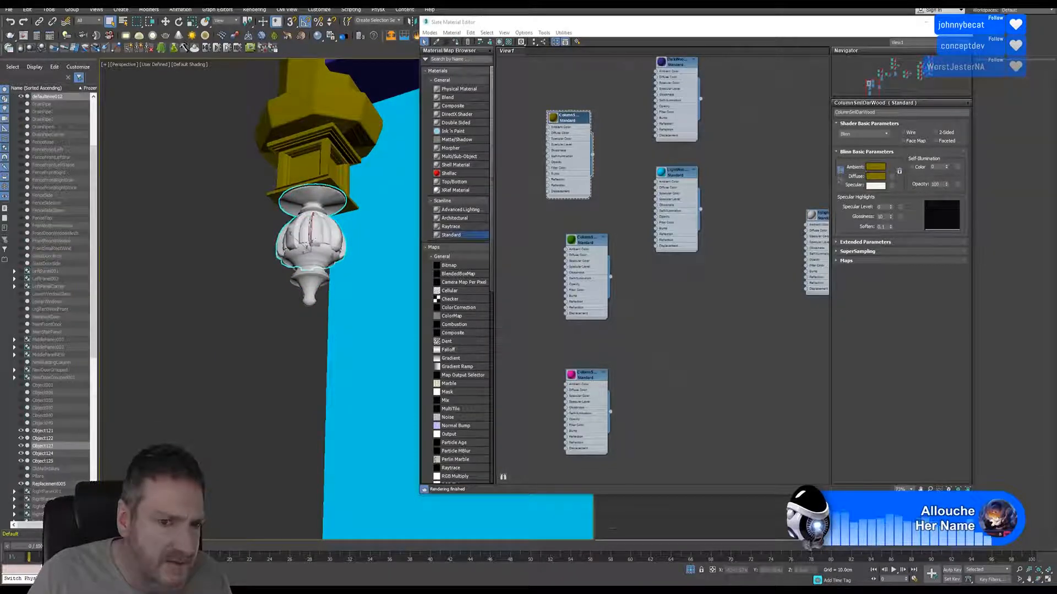
pyautogui.doubleClick(586, 242)
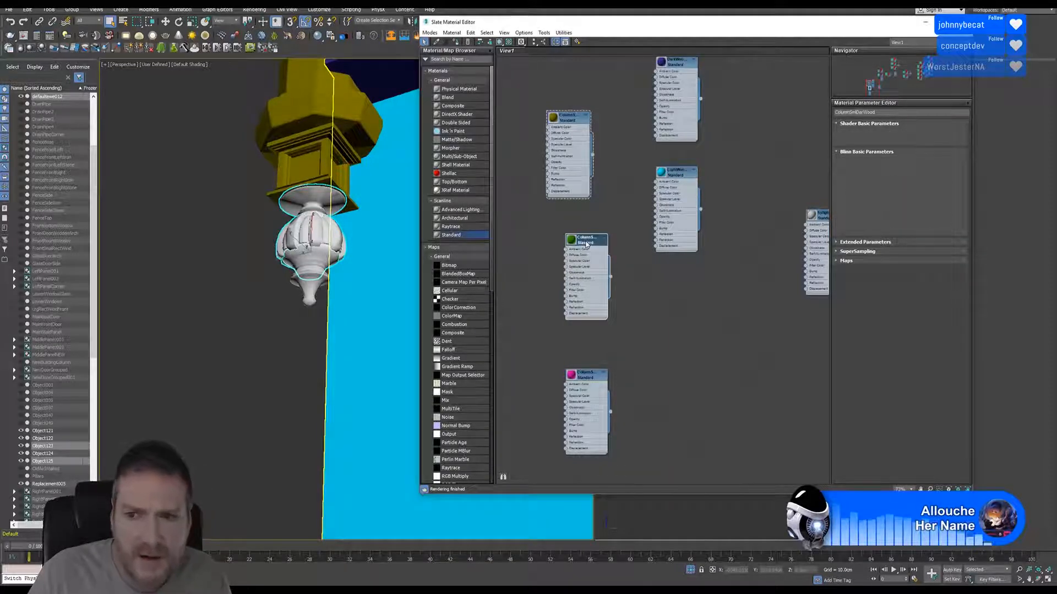
pyautogui.doubleClick(587, 379)
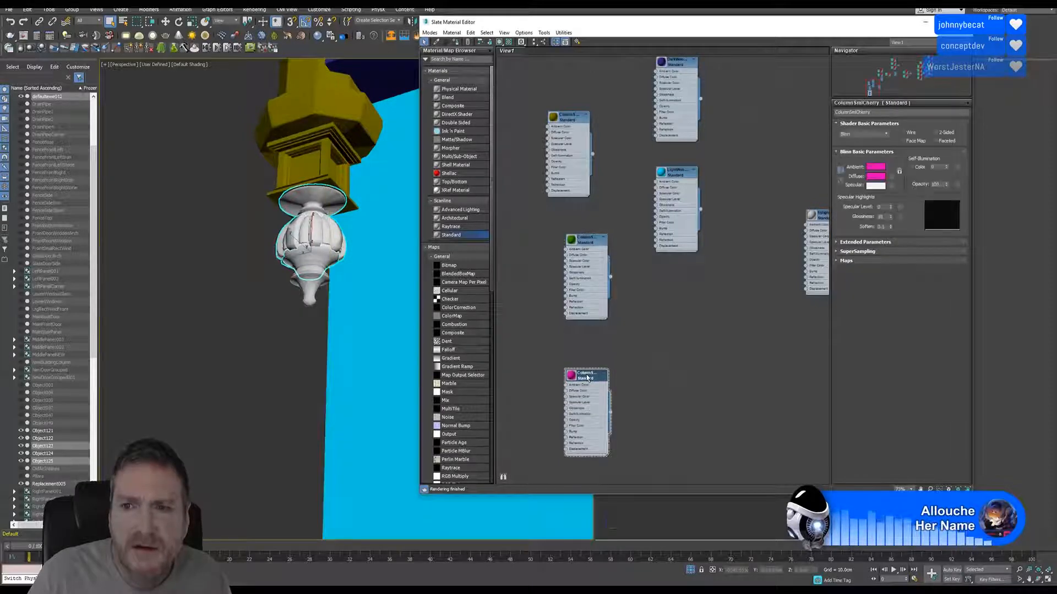
pyautogui.rightClick(587, 378)
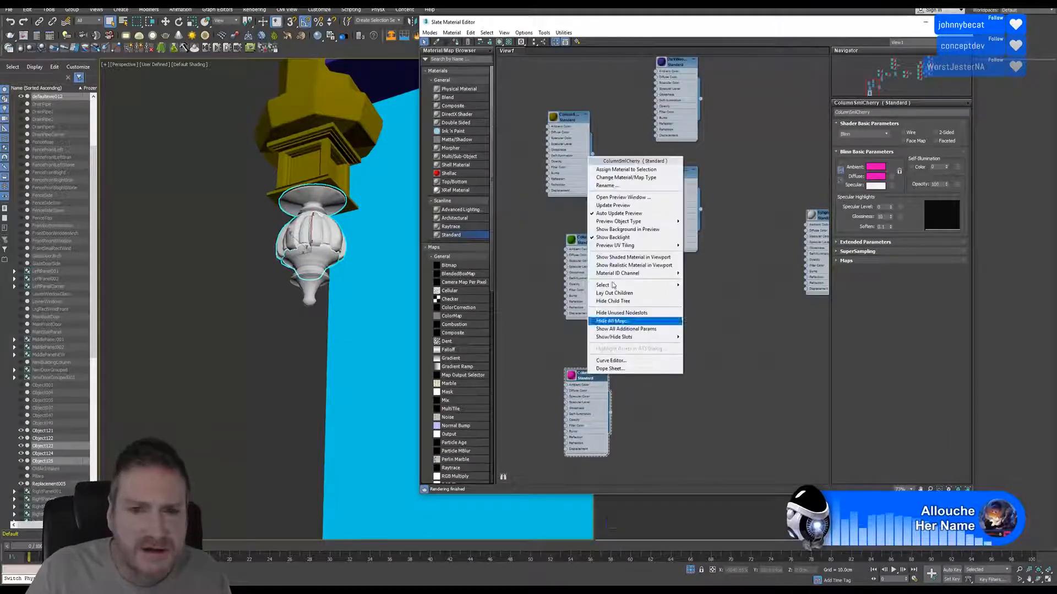
pyautogui.click(610, 174)
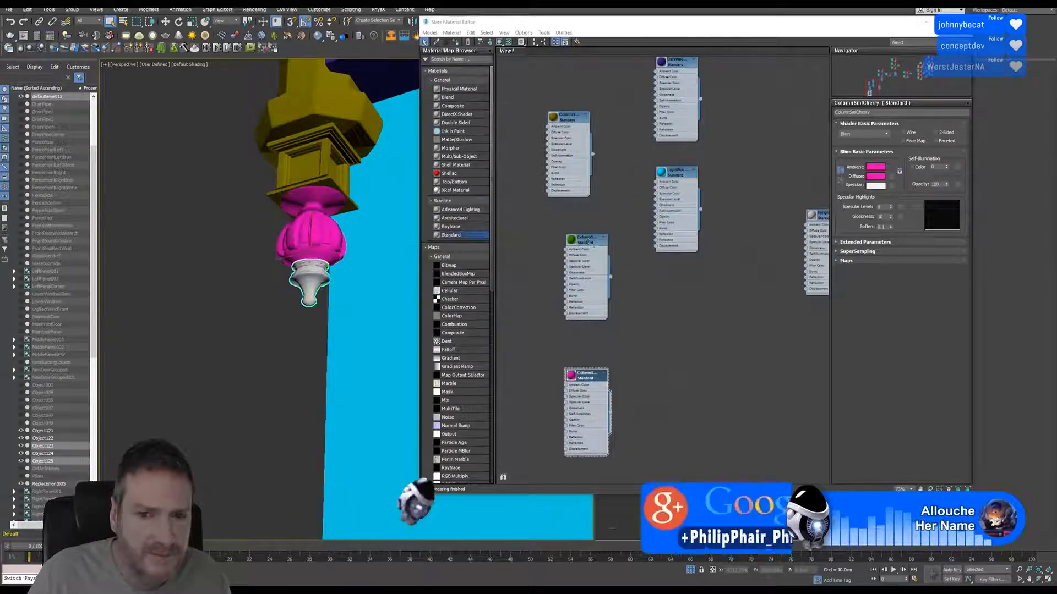
# - Assign the ColumnSmlGoldPaint material to the finial's bottom tip
pyautogui.doubleClick(588, 243)
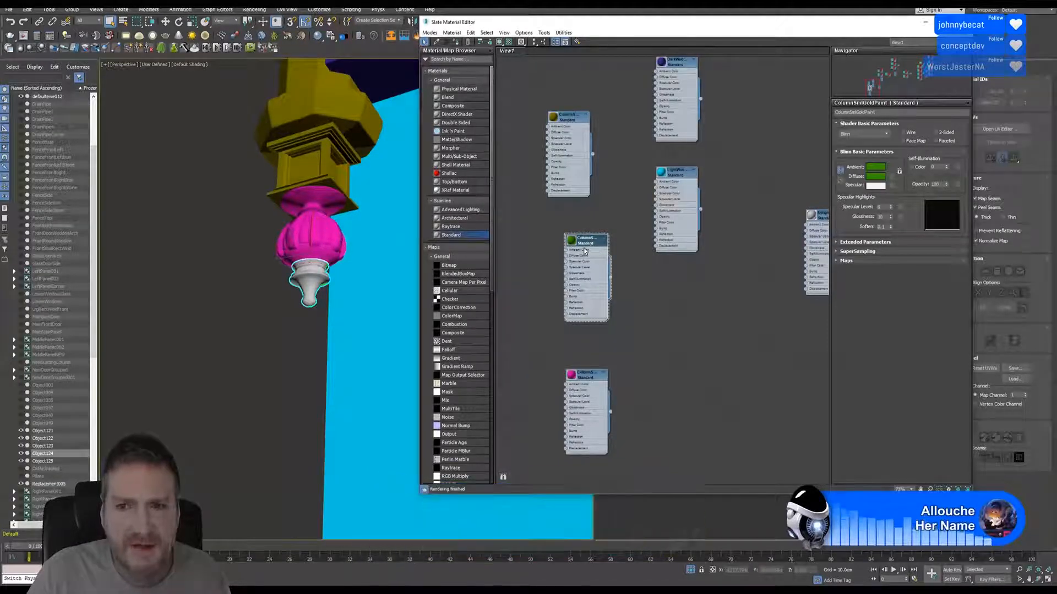
pyautogui.rightClick(584, 249)
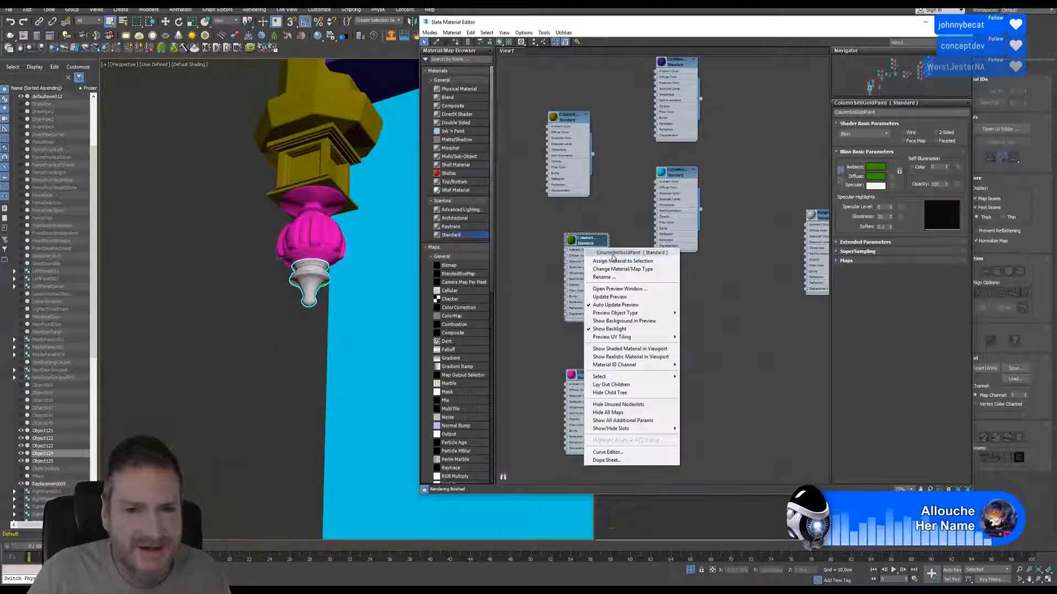
pyautogui.click(613, 261)
# - Close the Slate Material Editor to uncover the full viewports
pyautogui.moveTo(266, 208); pyautogui.dragTo(268, 243, button='middle')
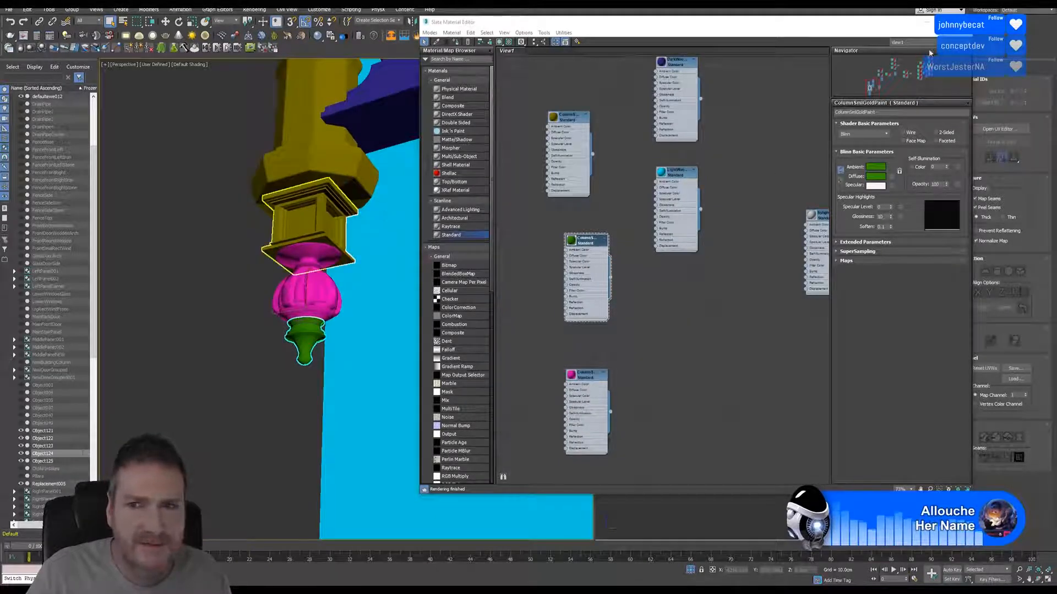
pyautogui.keyDown('alt'); pyautogui.moveTo(393, 197); pyautogui.dragTo(362, 211, button='middle'); pyautogui.keyUp('alt')
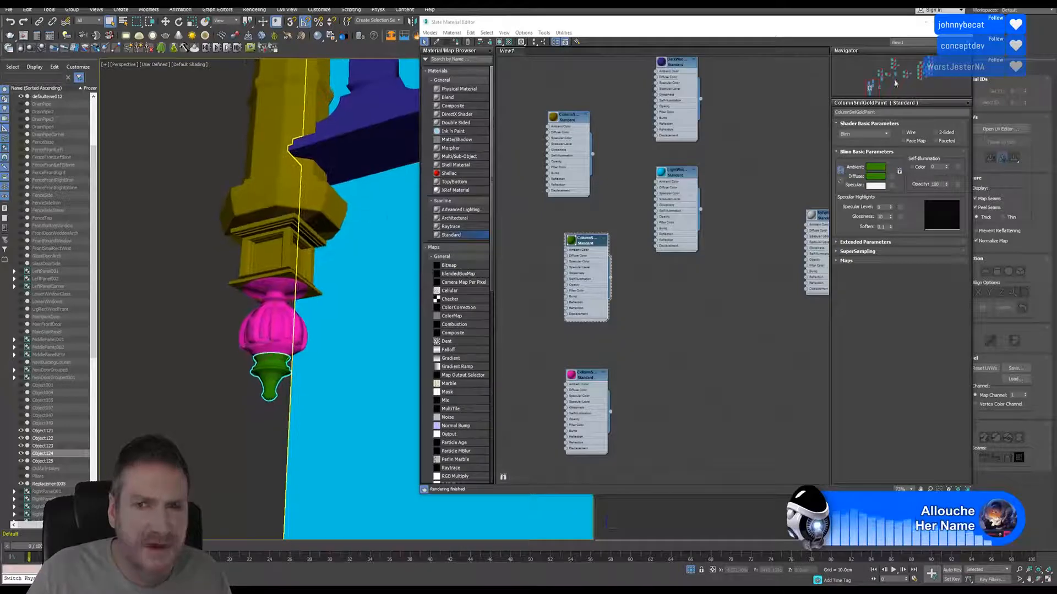
pyautogui.click(961, 22)
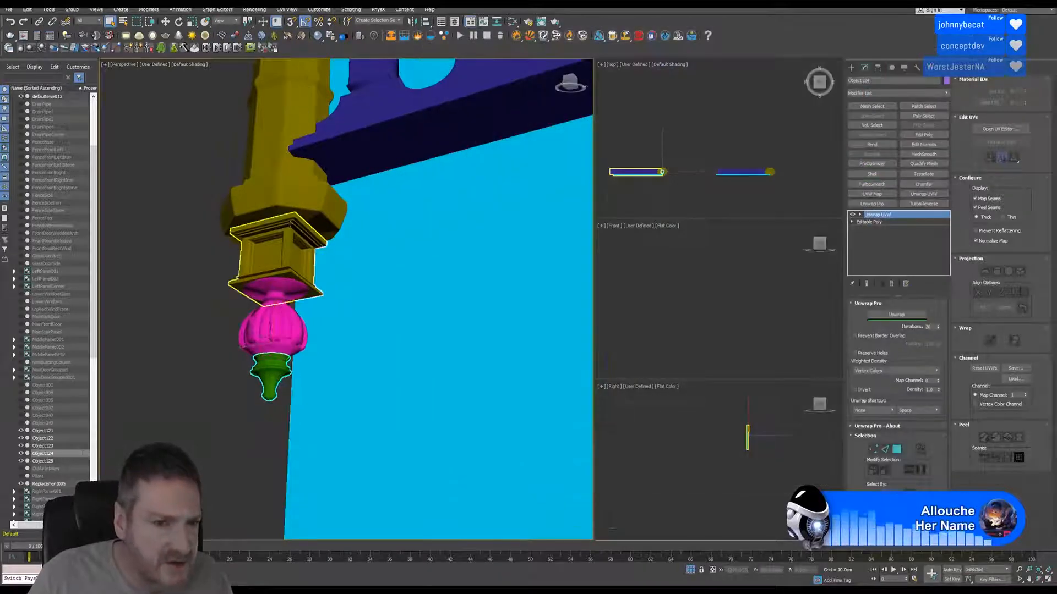
pyautogui.click(276, 291)
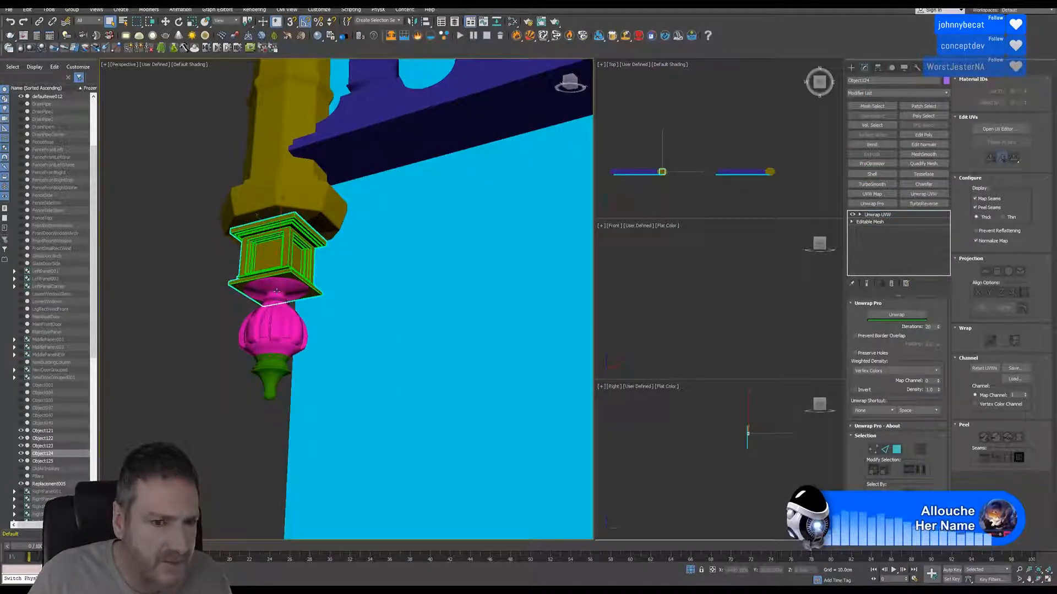
pyautogui.keyDown('ctrl'); pyautogui.click(277, 292); pyautogui.keyUp('ctrl')
pyautogui.keyDown('ctrl'); pyautogui.click(272, 332); pyautogui.keyUp('ctrl')
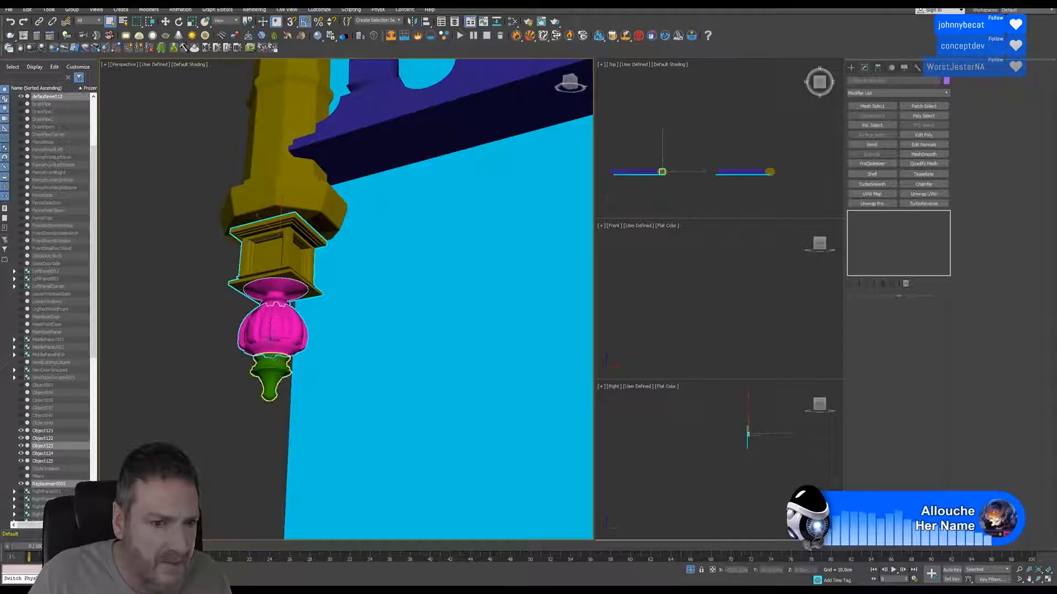
pyautogui.scroll(3, 288, 315)
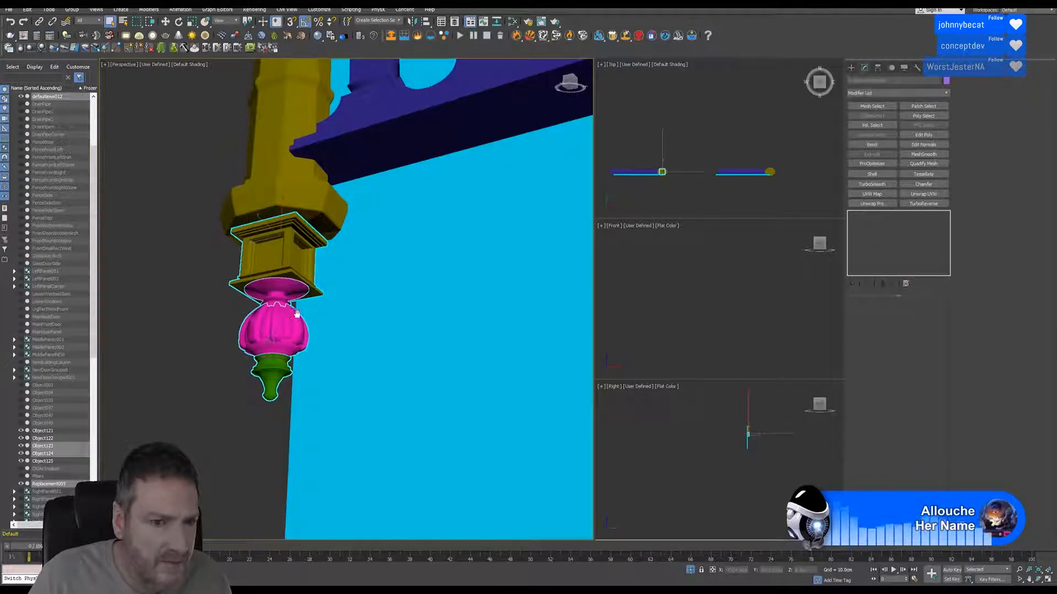
pyautogui.keyDown('ctrl'); pyautogui.click(295, 343); pyautogui.keyUp('ctrl')
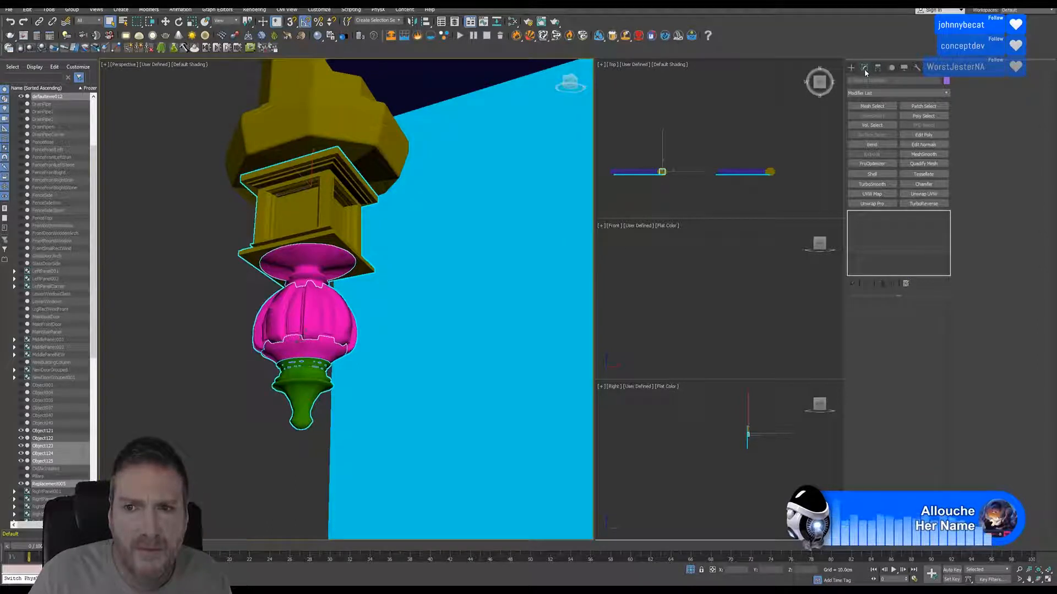
pyautogui.moveTo(236, 197); pyautogui.dragTo(229, 204, button='middle')
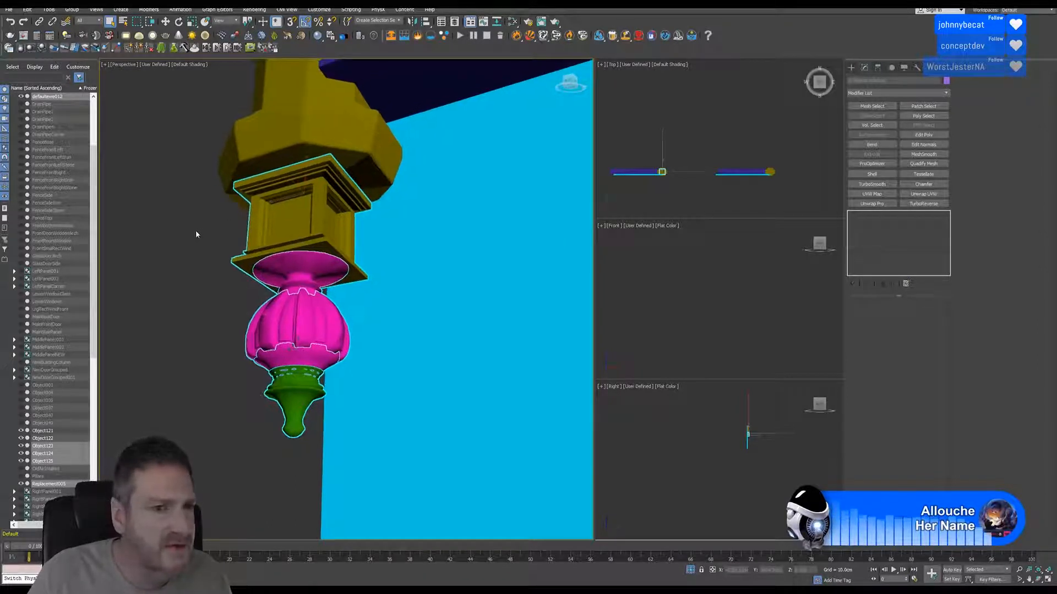
pyautogui.click(196, 231)
# - Collapse the Unwrap UVW modifier on the square block above the finial and convert the block to Editable Poly
pyautogui.click(278, 226)
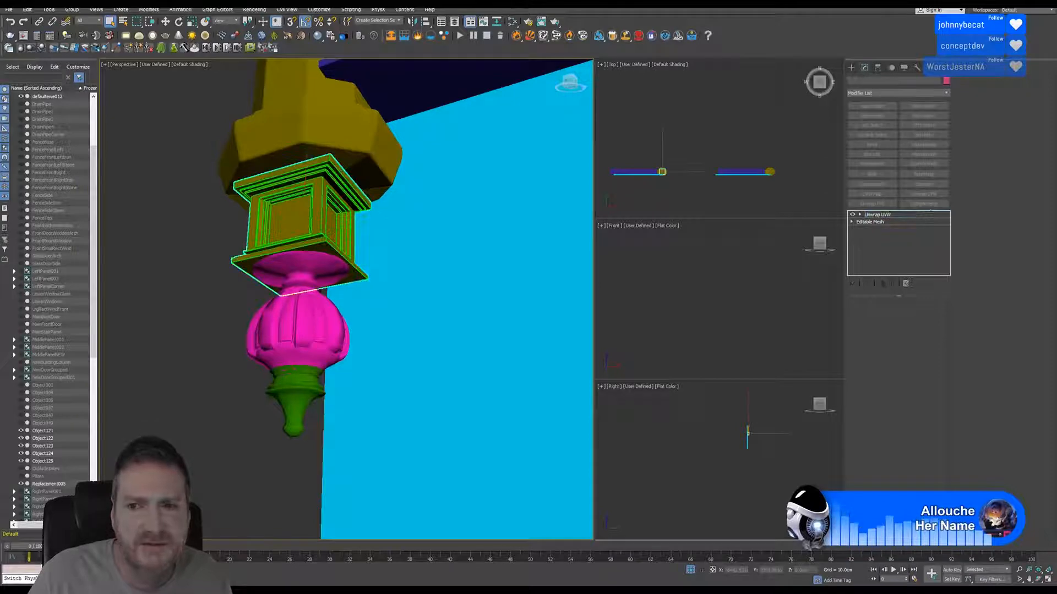
pyautogui.rightClick(909, 214)
pyautogui.click(936, 299)
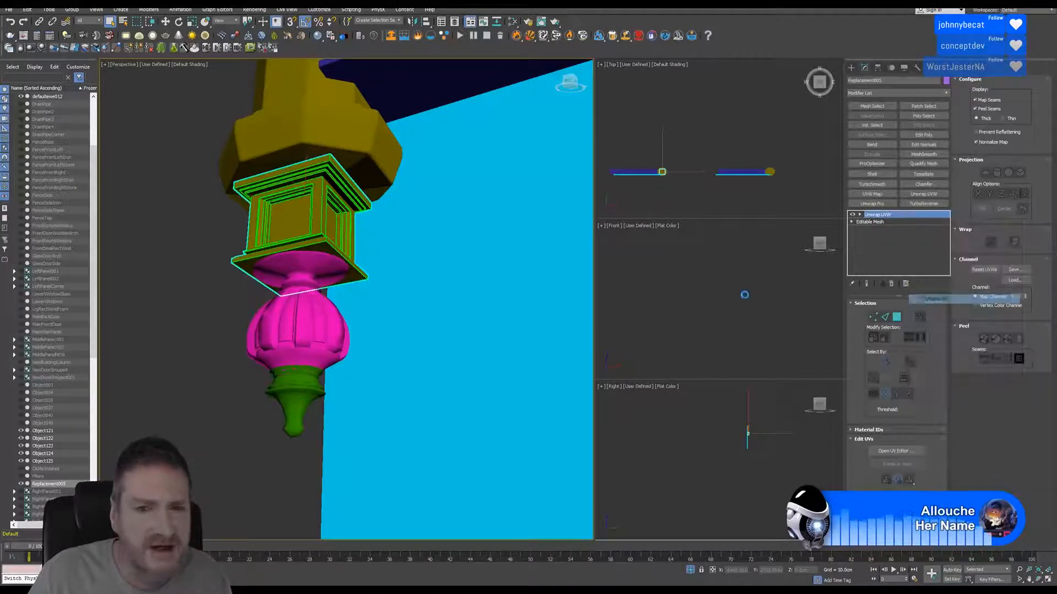
pyautogui.click(564, 321)
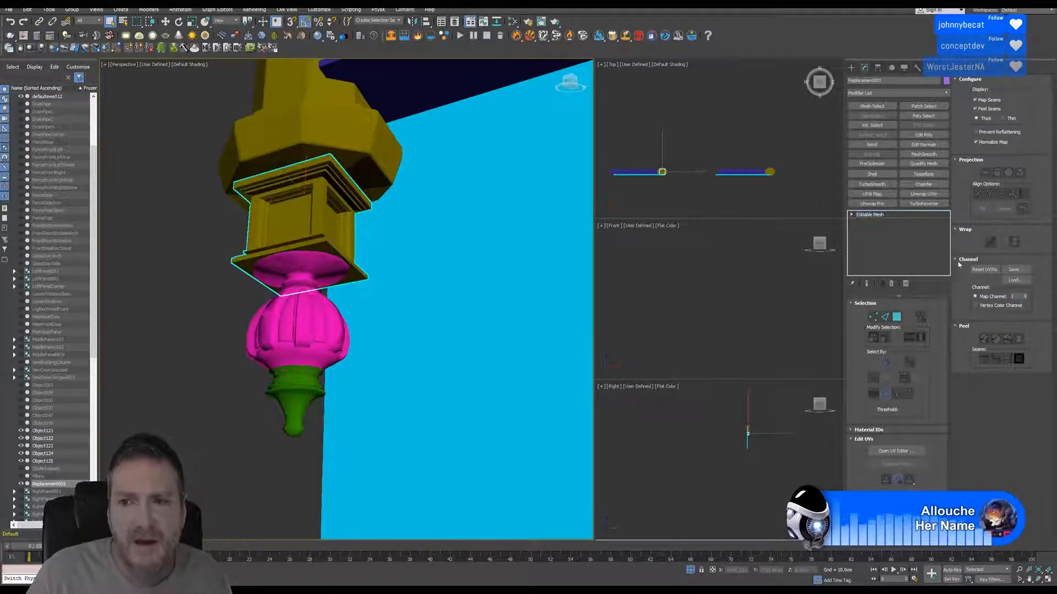
pyautogui.rightClick(882, 218)
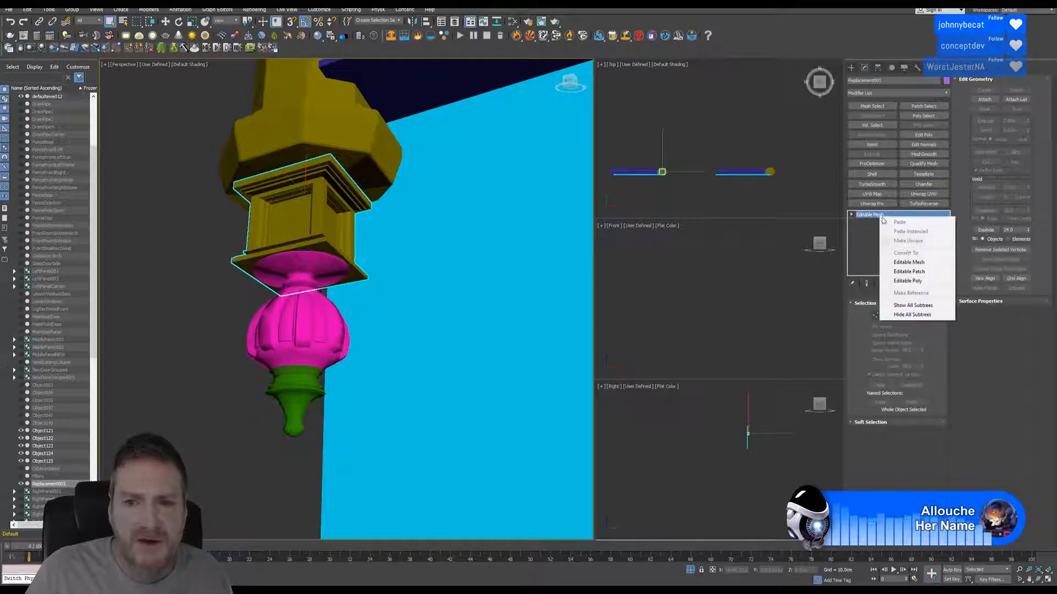
pyautogui.click(909, 281)
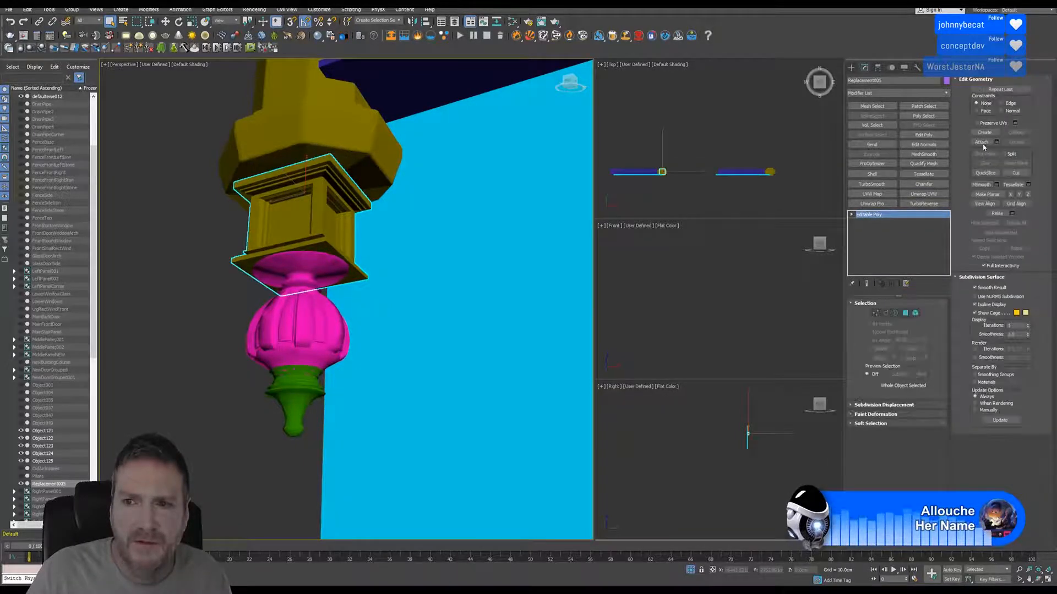
# - Attach the finial's flange, fluted bulb, lower cup and tip to the square block, using Match Material IDs to Material with Condense Material and IDs
pyautogui.click(287, 269)
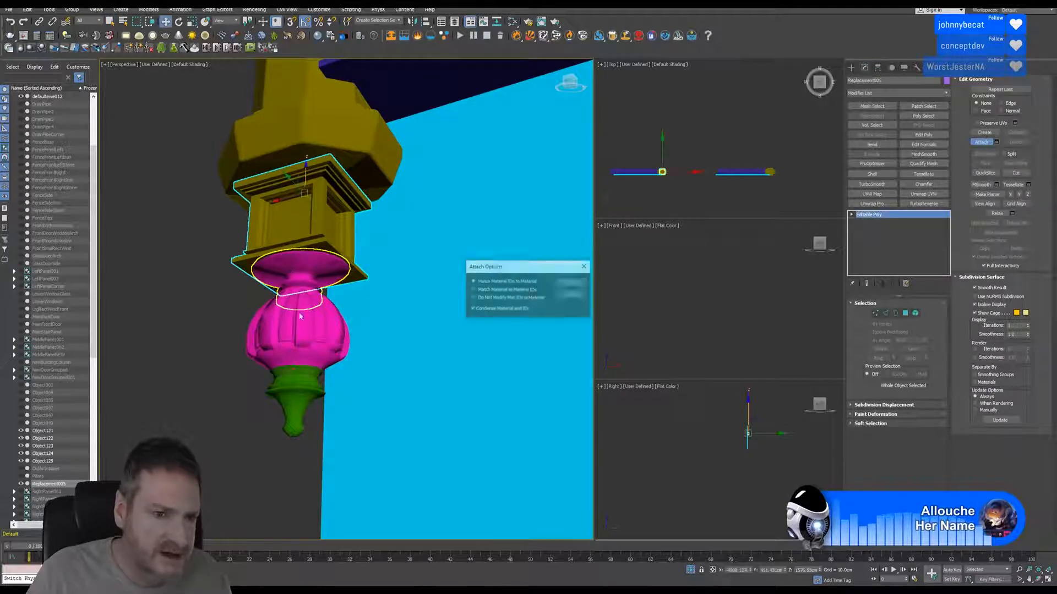
pyautogui.click(571, 282)
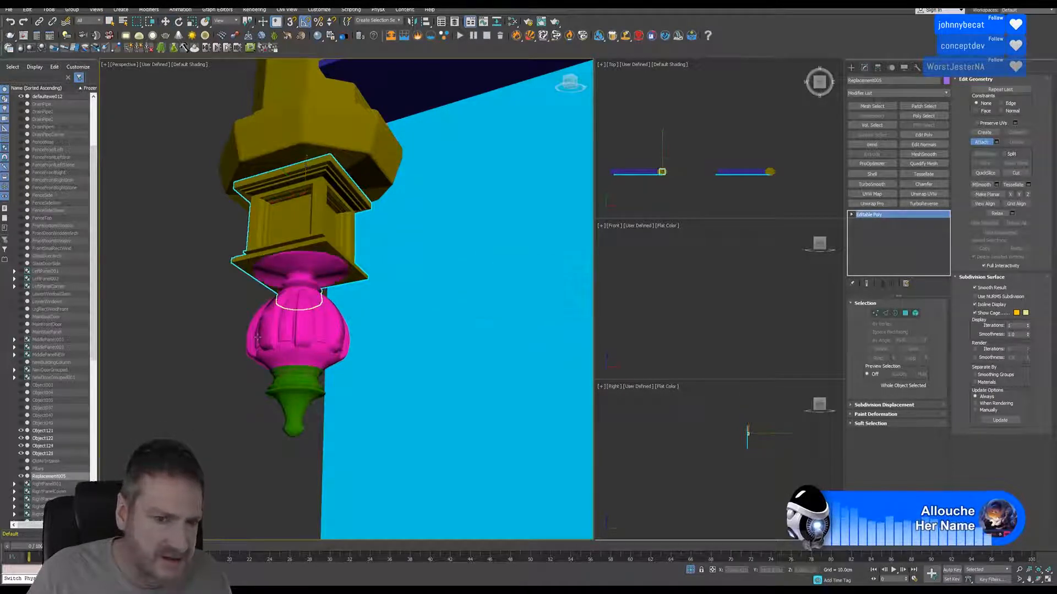
pyautogui.click(297, 330)
pyautogui.click(582, 284)
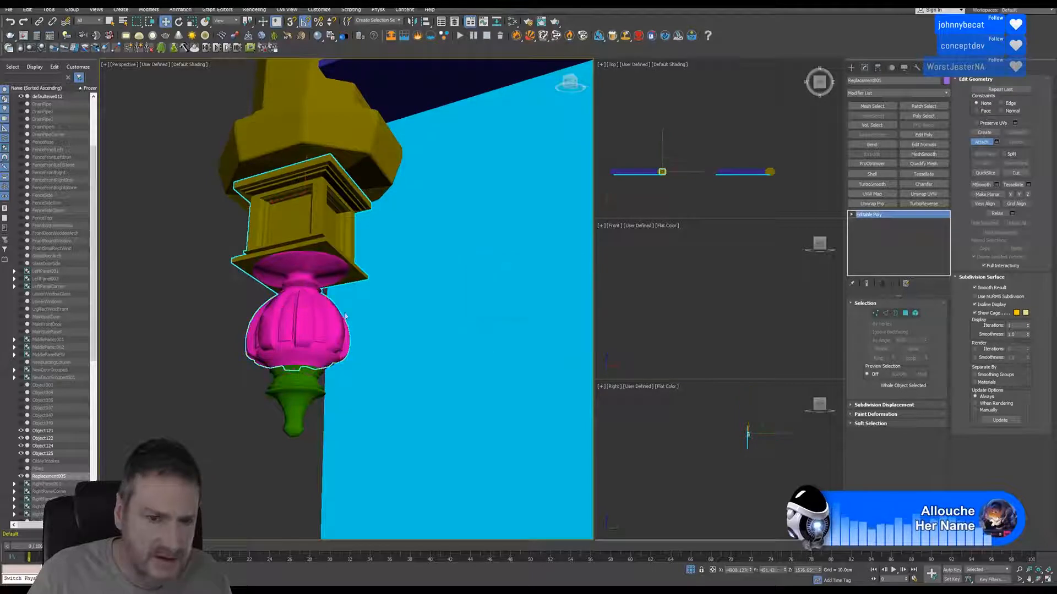
pyautogui.click(297, 380)
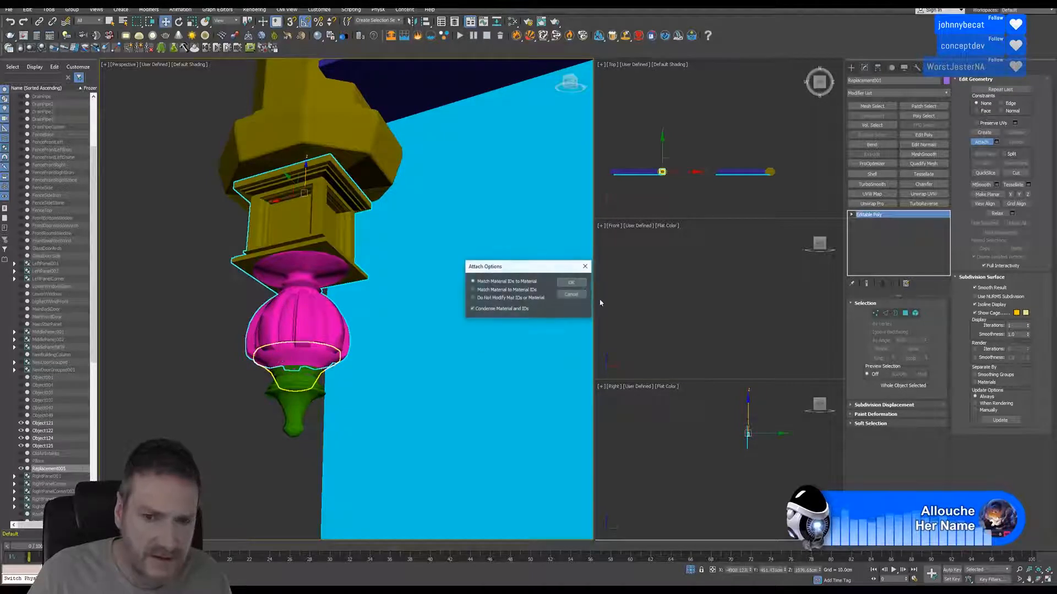
pyautogui.click(570, 282)
pyautogui.click(281, 403)
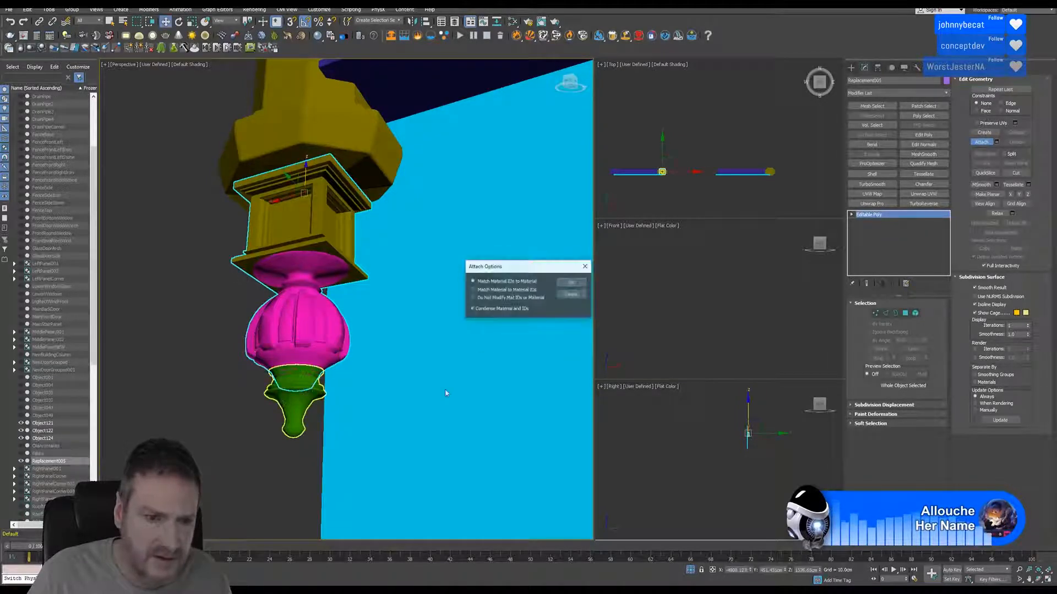
pyautogui.click(571, 283)
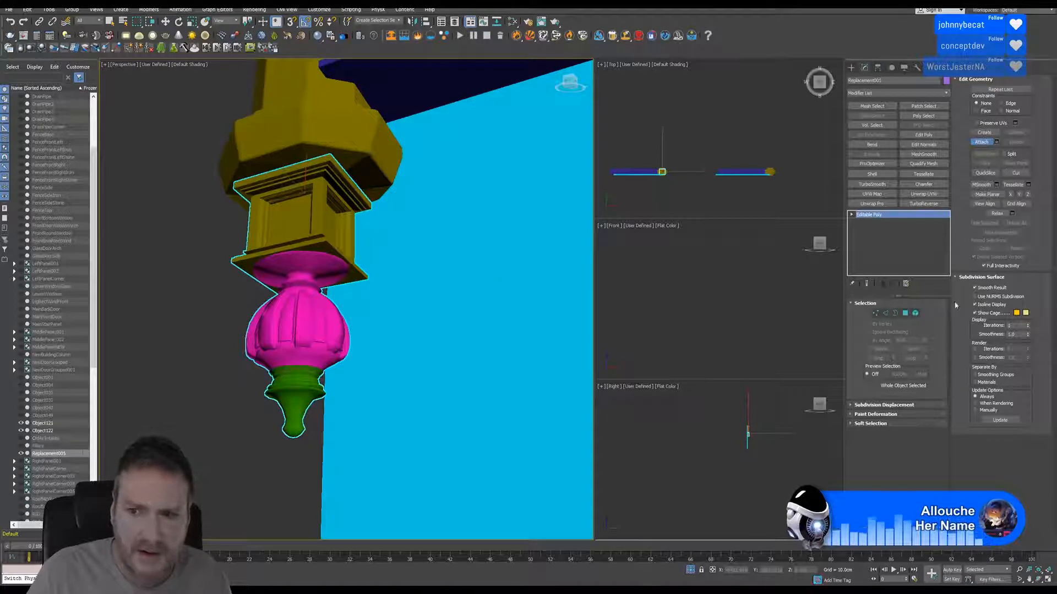
pyautogui.press('w')
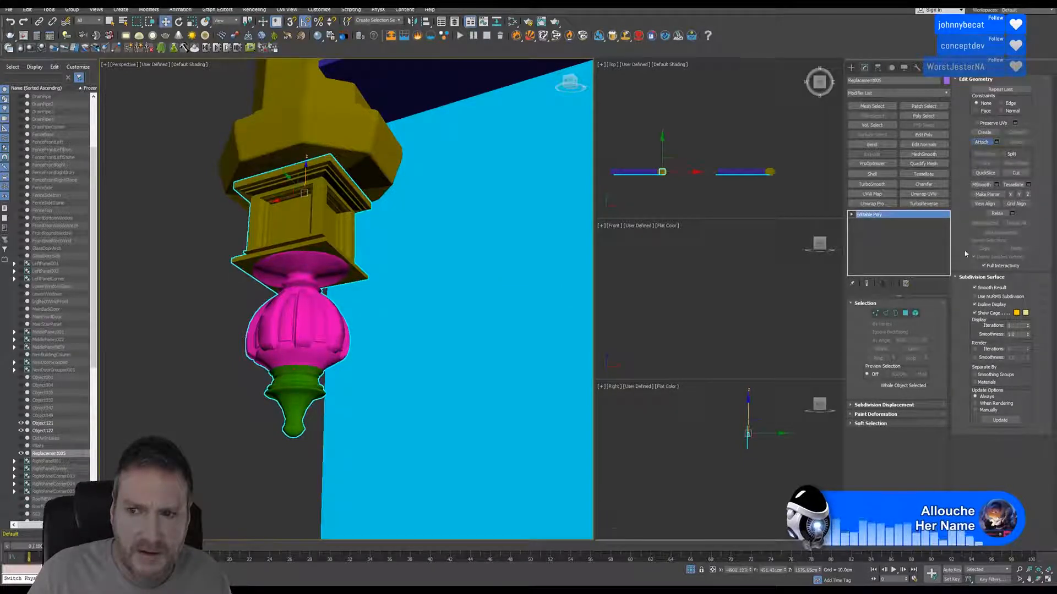
# - Flip the normals of all elements in the combined block and finial mesh, and leave element editing
pyautogui.click(915, 313)
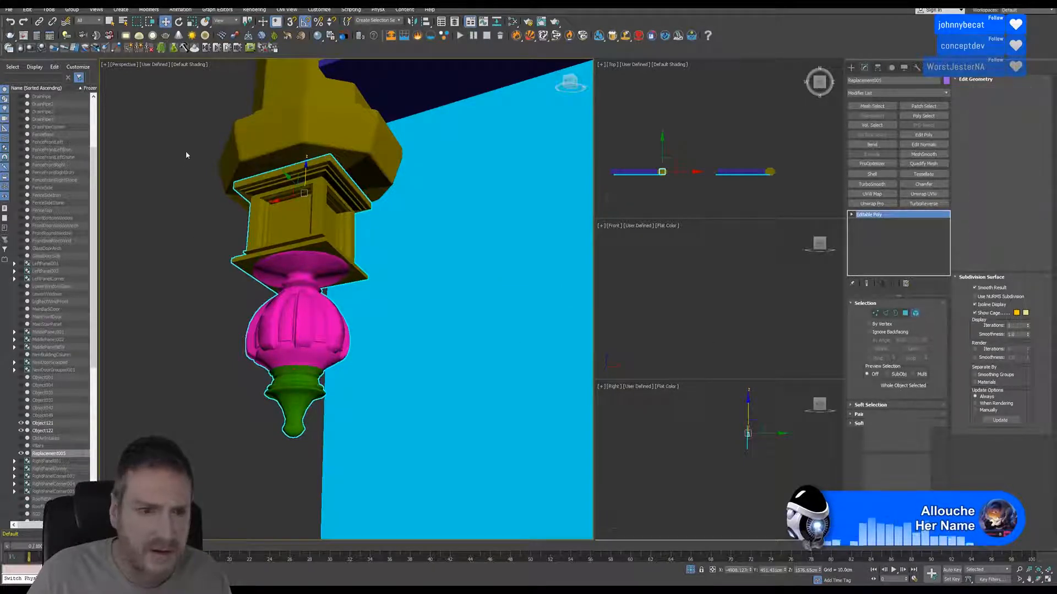
pyautogui.hotkey('ctrl', 'a')
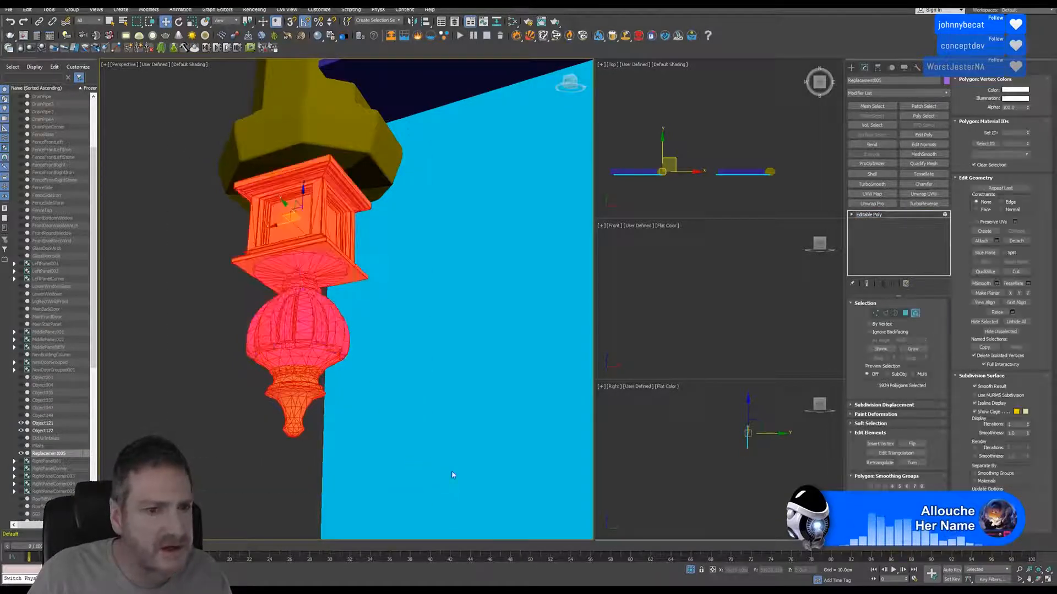
pyautogui.click(915, 444)
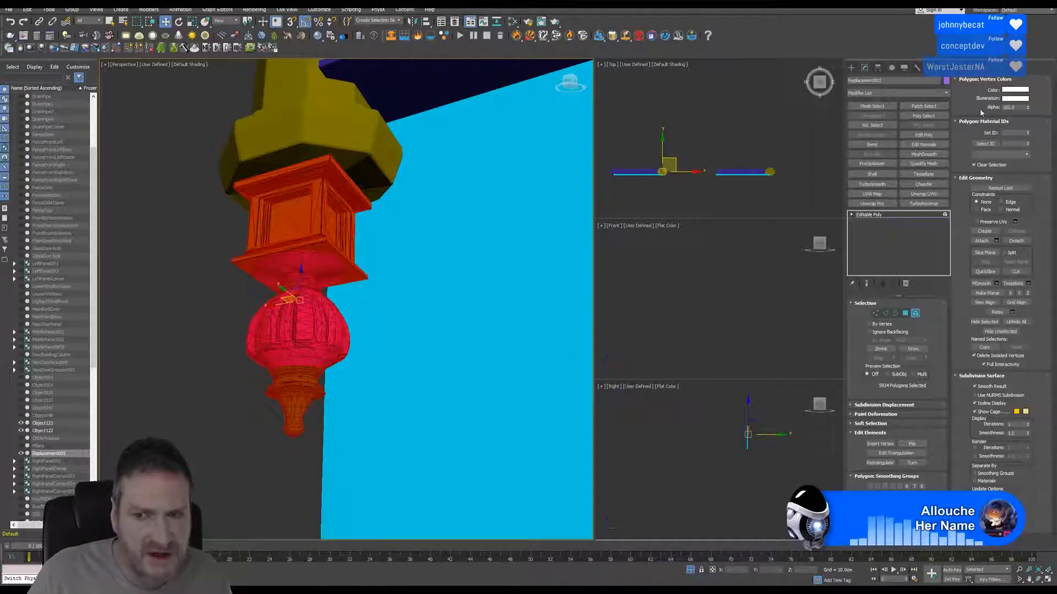
pyautogui.click(915, 314)
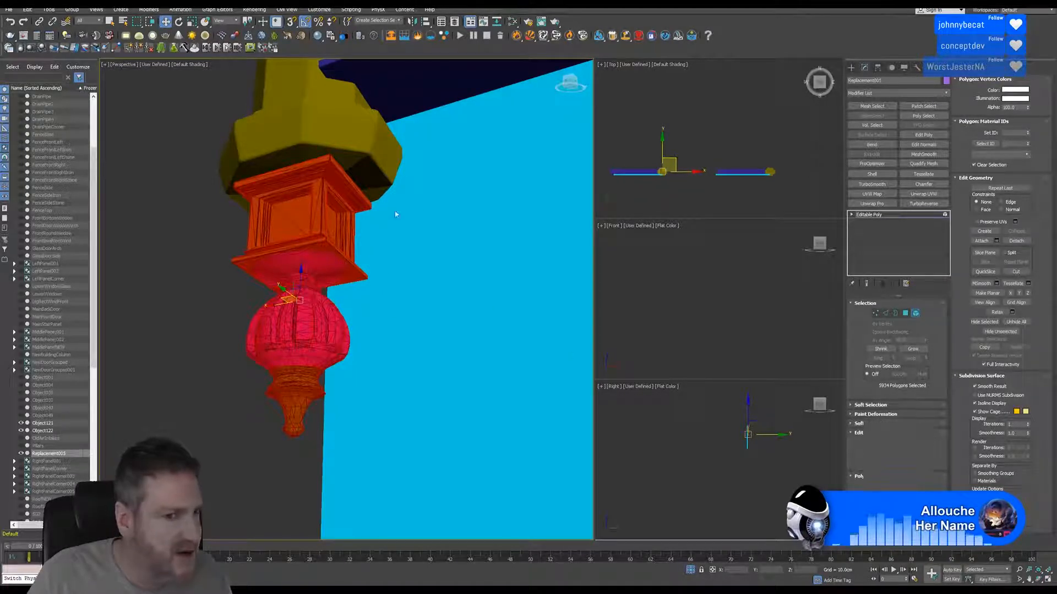
# - Attach the column's collars and shaft to the skylight panel beside them, using Match Material IDs to Material with Condense Material and IDs
pyautogui.scroll(-8, 402, 253)
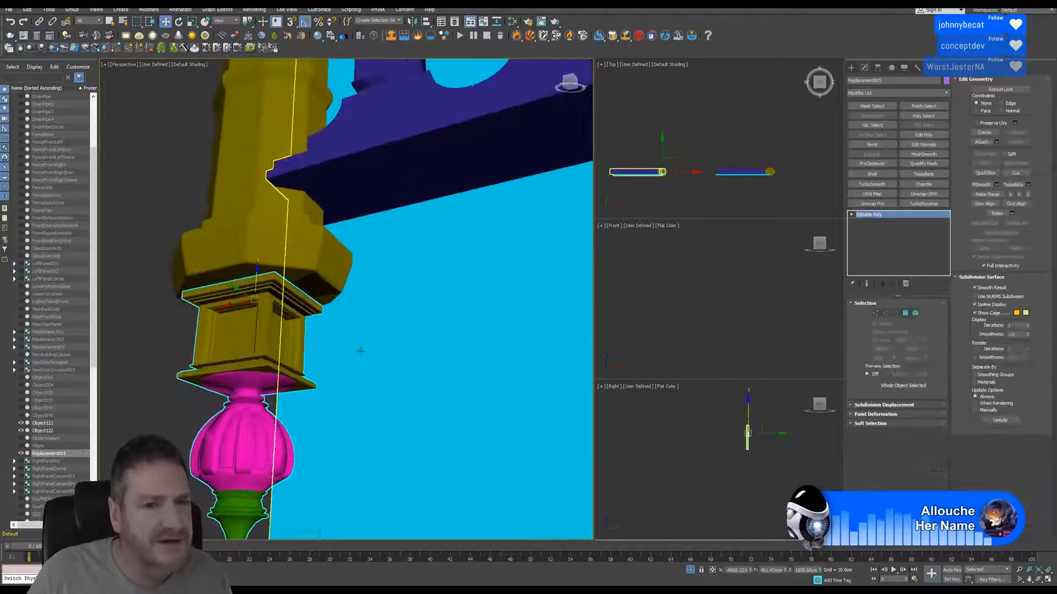
pyautogui.scroll(-5, 362, 350)
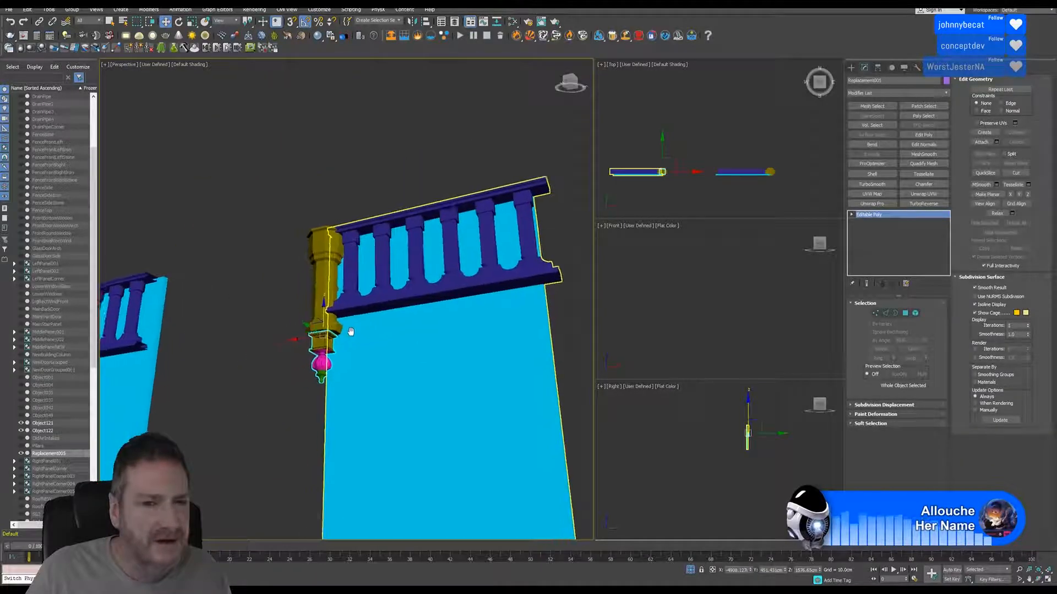
pyautogui.moveTo(330, 304); pyautogui.dragTo(351, 303, button='middle')
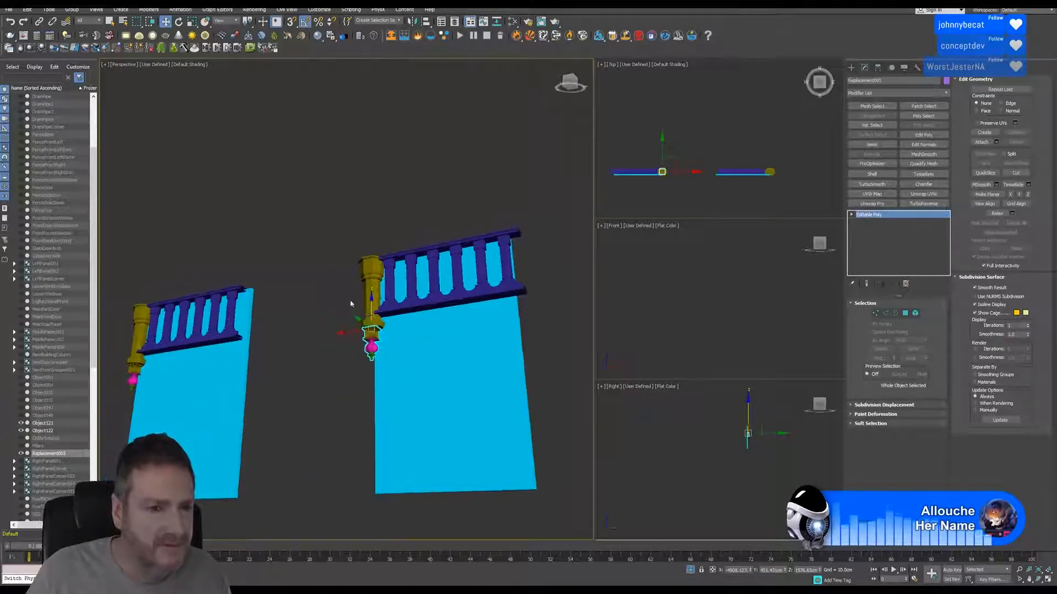
pyautogui.click(434, 214)
pyautogui.click(441, 339)
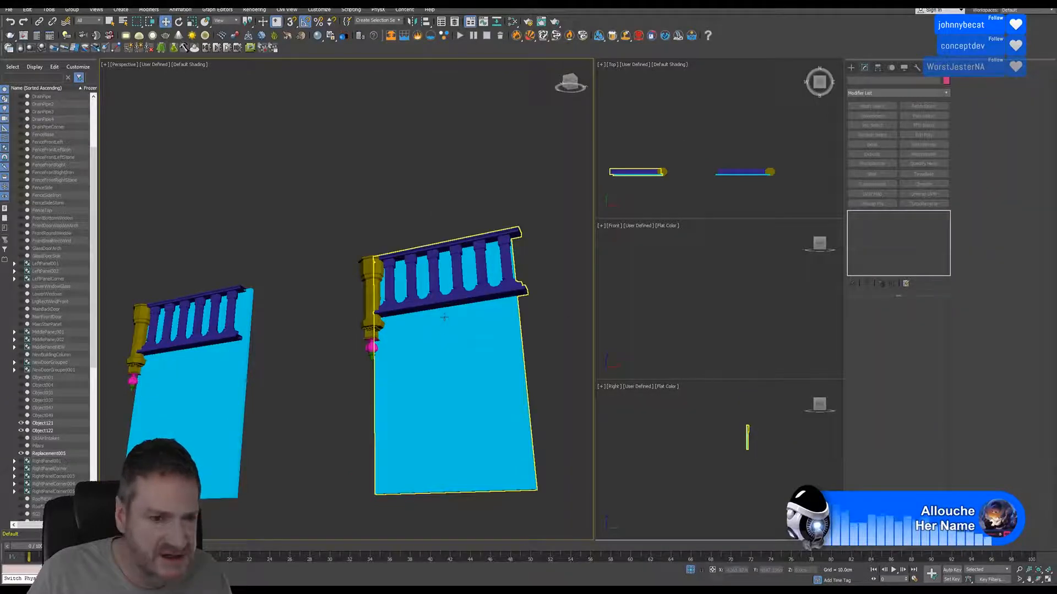
pyautogui.scroll(2, 443, 311)
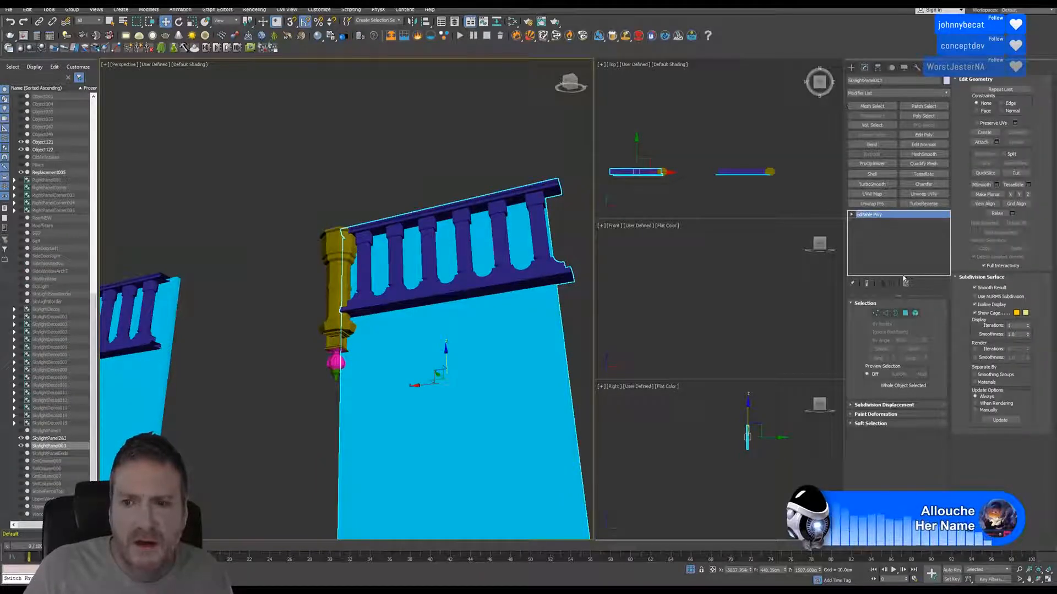
pyautogui.click(978, 142)
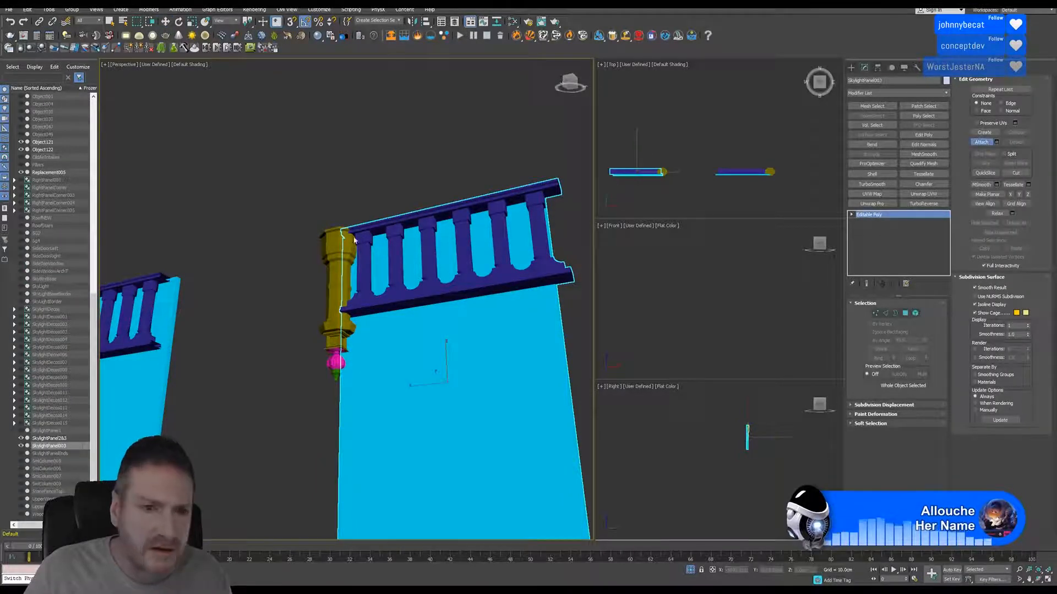
pyautogui.click(342, 242)
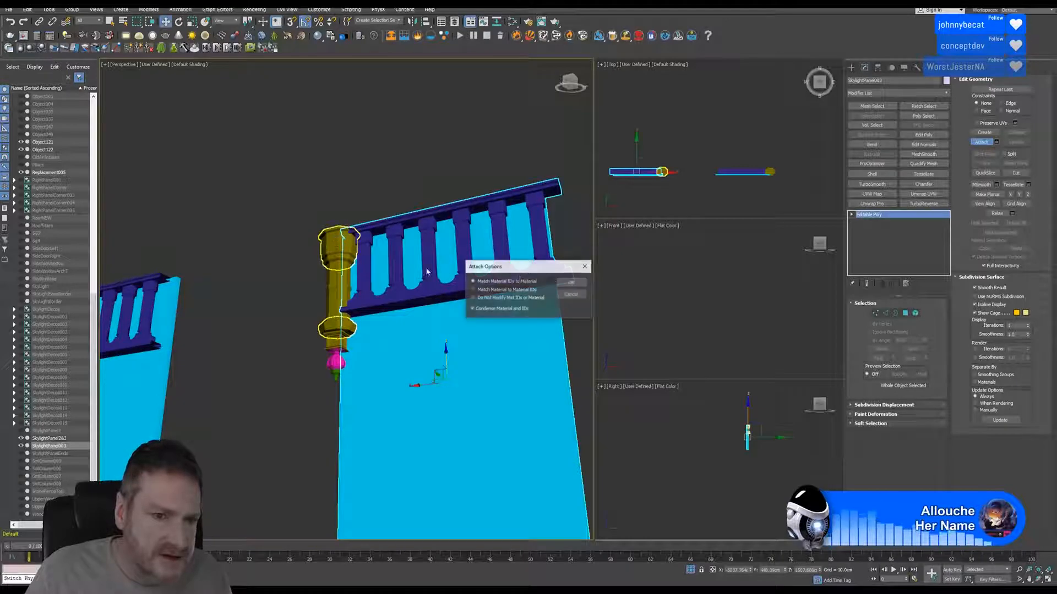
pyautogui.click(572, 285)
pyautogui.click(331, 286)
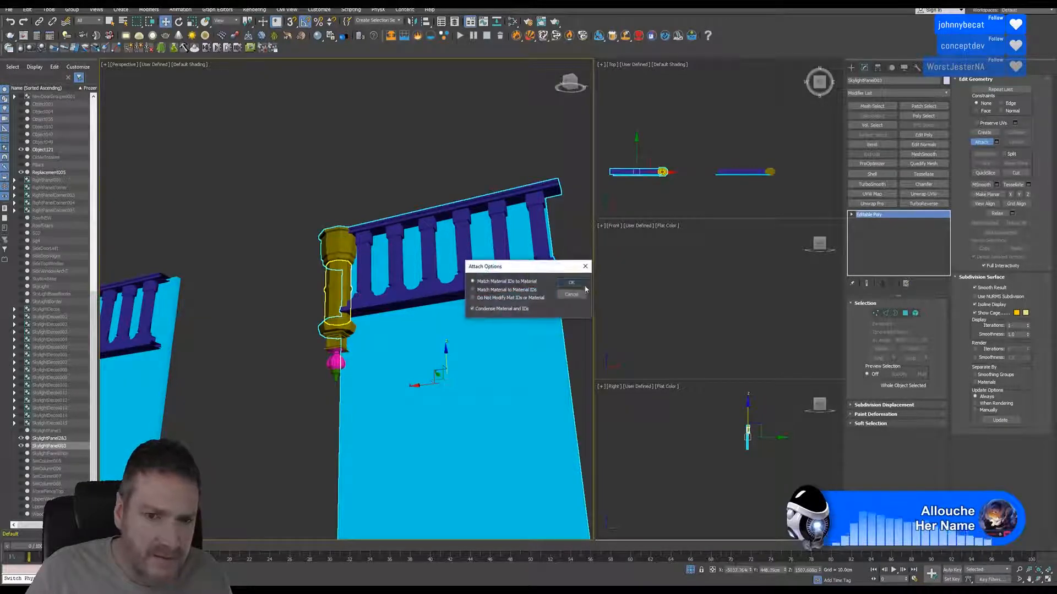
pyautogui.press('Return')
# - Attach the combined block and finial to the skylight panel, matching material IDs to material, and end the Attach command
pyautogui.click(333, 346)
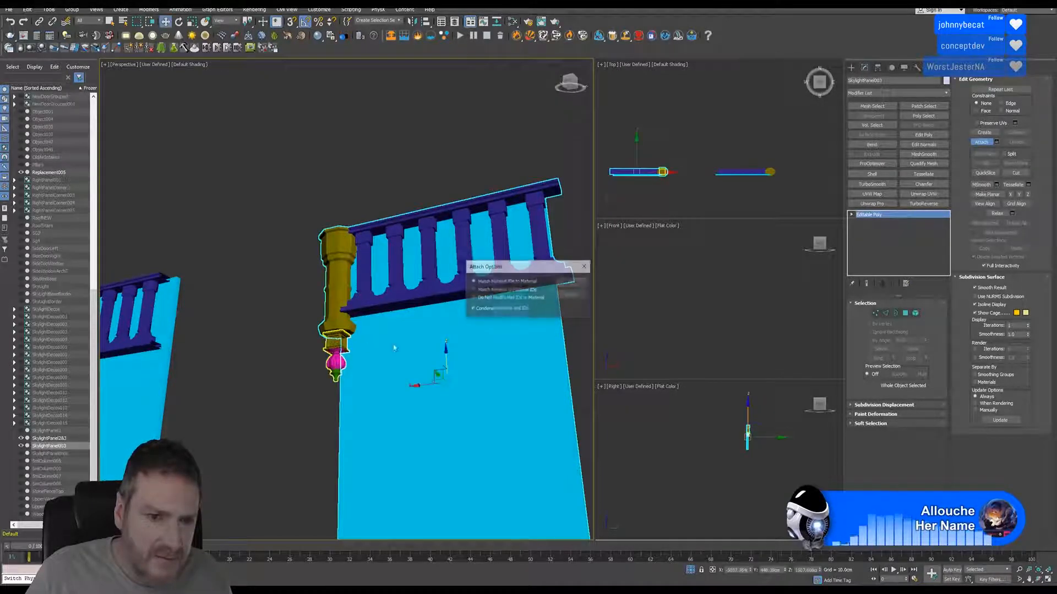
pyautogui.click(577, 283)
pyautogui.moveTo(459, 287); pyautogui.dragTo(447, 289, button='middle')
pyautogui.click(981, 143)
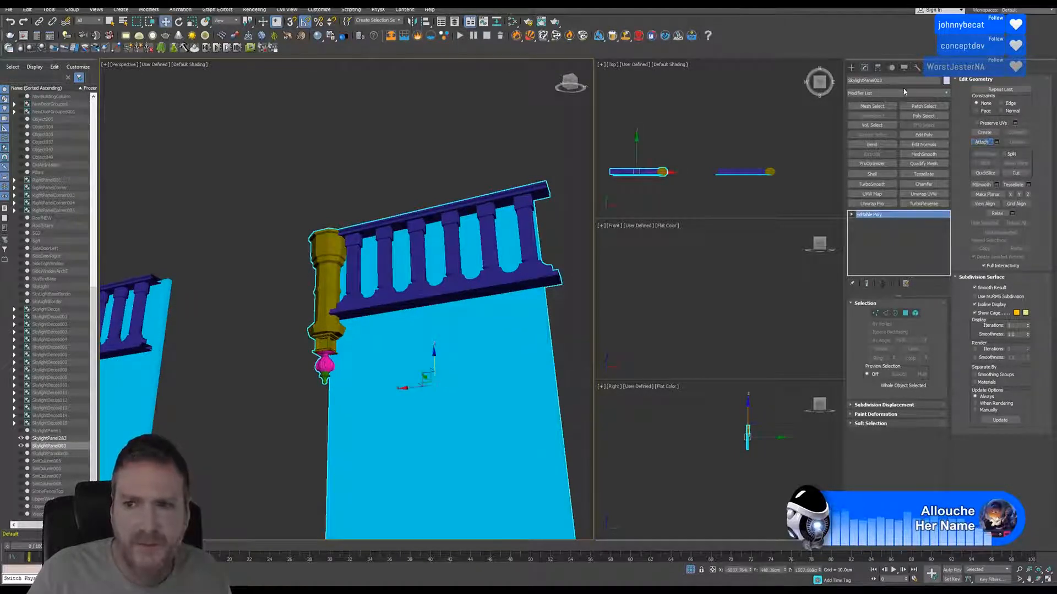
# - Rename the merged panel mesh SkylightPanel3 and export the selected mesh as an FBX into the Skylight folder
pyautogui.click(891, 81)
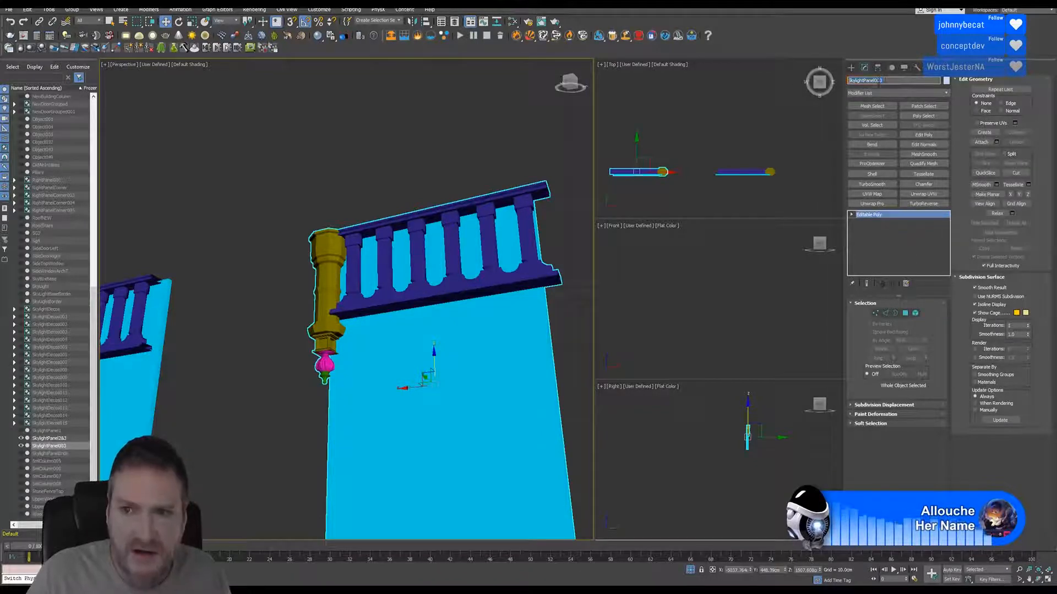
pyautogui.write('3')
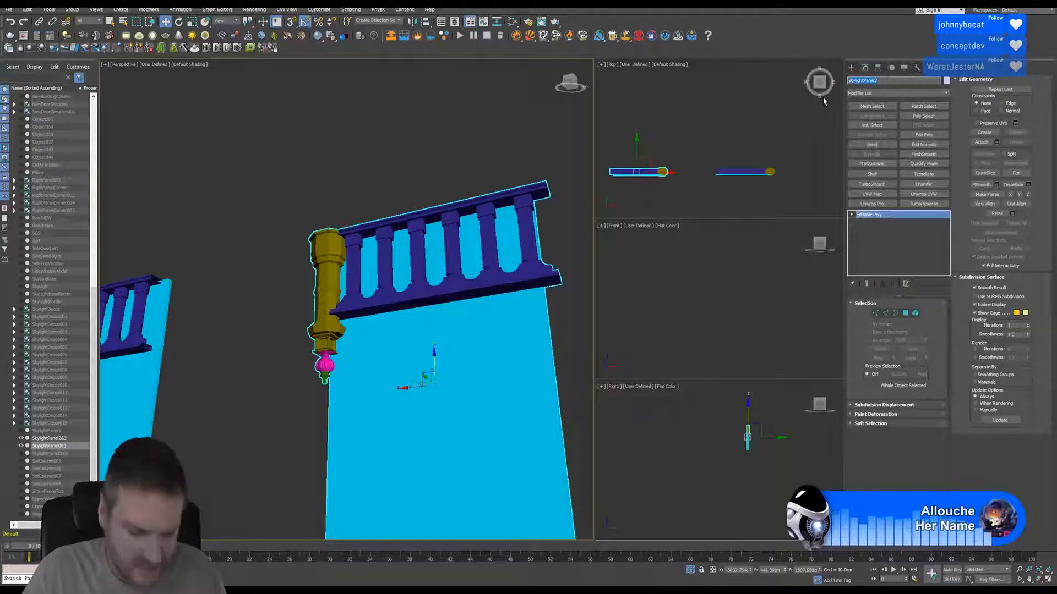
pyautogui.click(10, 10)
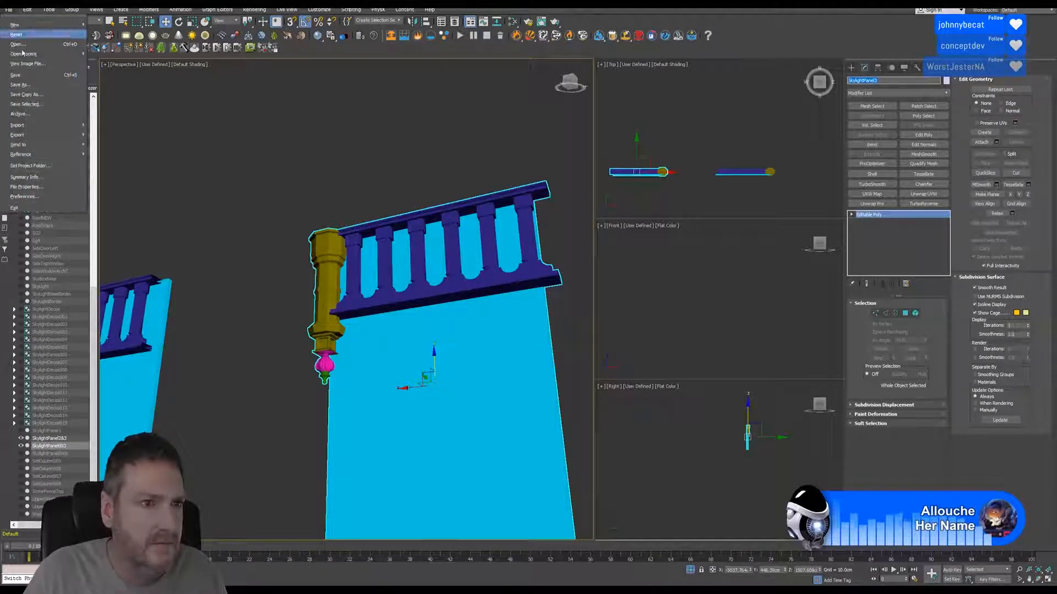
pyautogui.moveTo(33, 135)
pyautogui.click(125, 149)
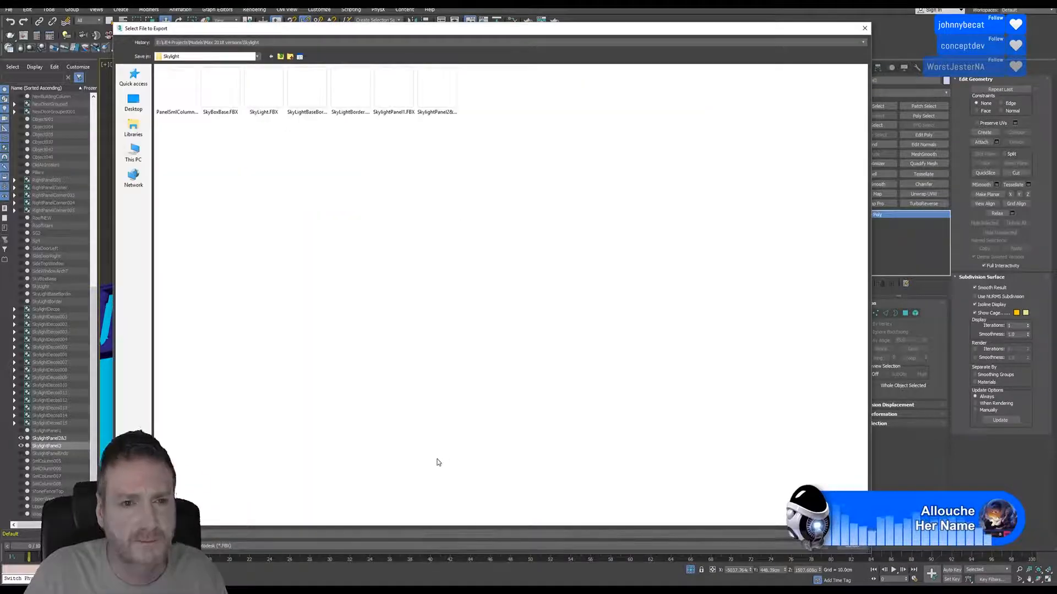
pyautogui.click(851, 534)
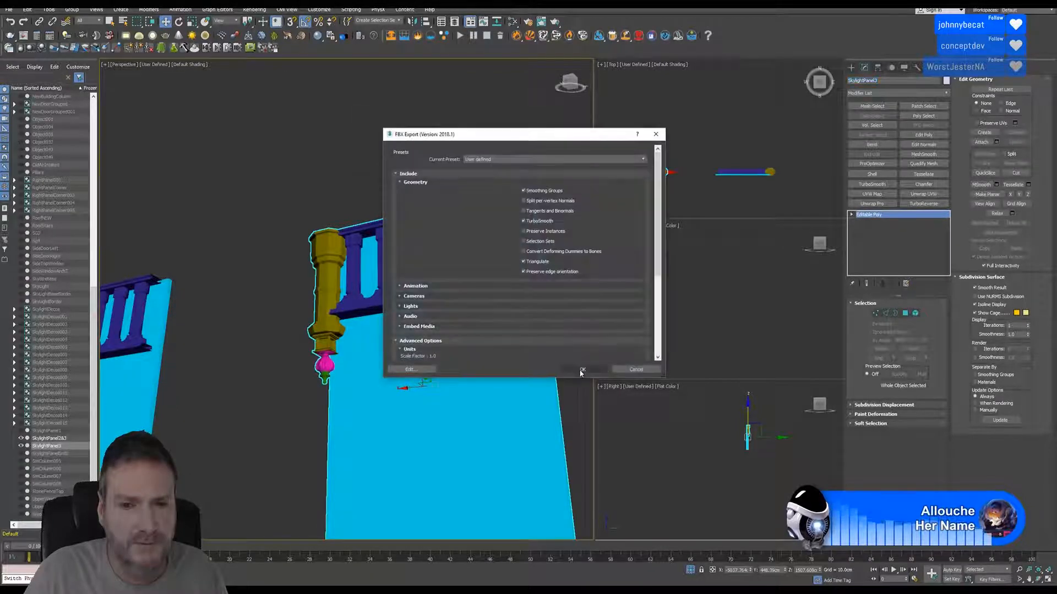
pyautogui.click(583, 369)
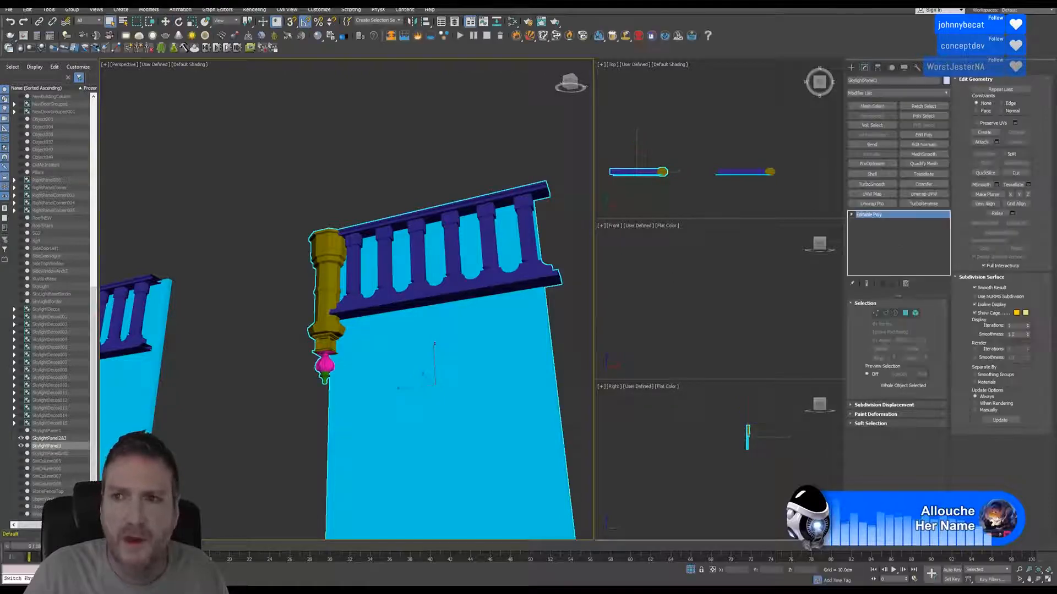
# - Switch to Unreal Editor and import SkylightPanel3.FBX into the ArtDeco_Building Models Effects folder
pyautogui.press('super+d')
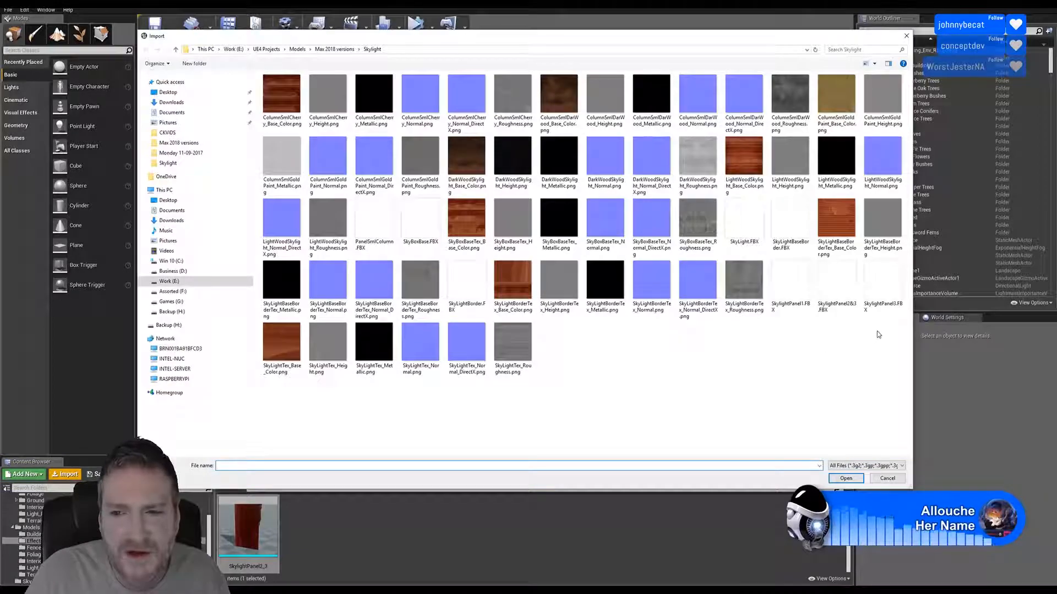
pyautogui.doubleClick(882, 286)
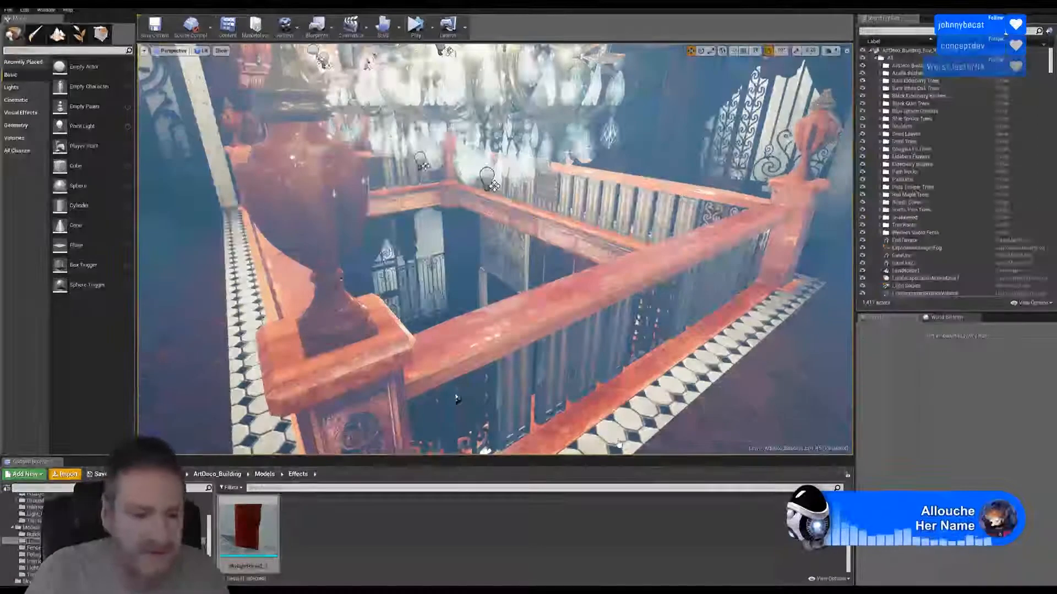
pyautogui.click(573, 451)
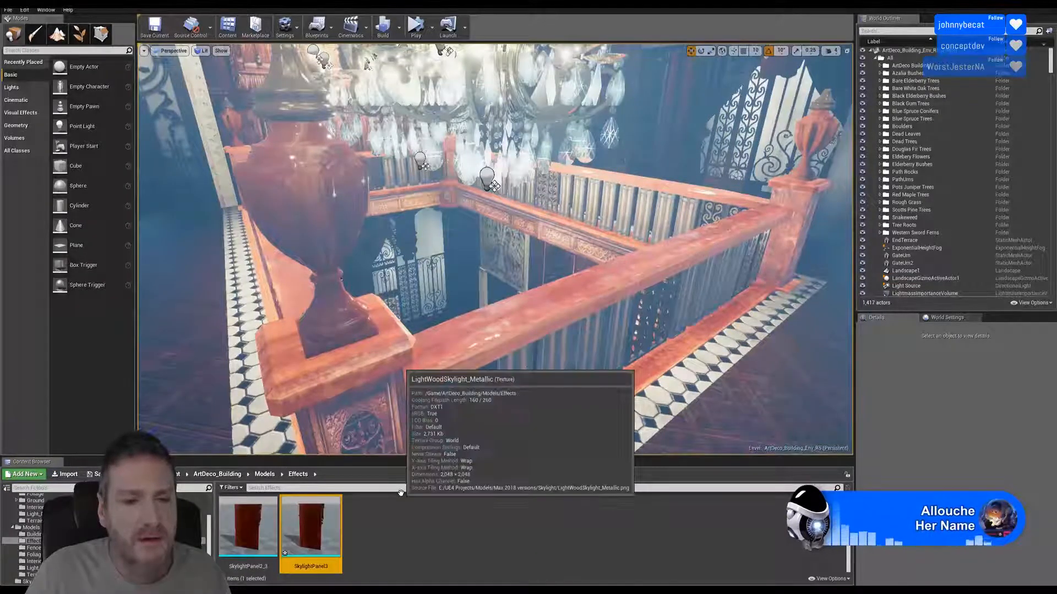
# - Inspect the column, finial and balustrade surfaces of the imported SkylightPanel3 in the static mesh editor, and close it
pyautogui.doubleClick(308, 520)
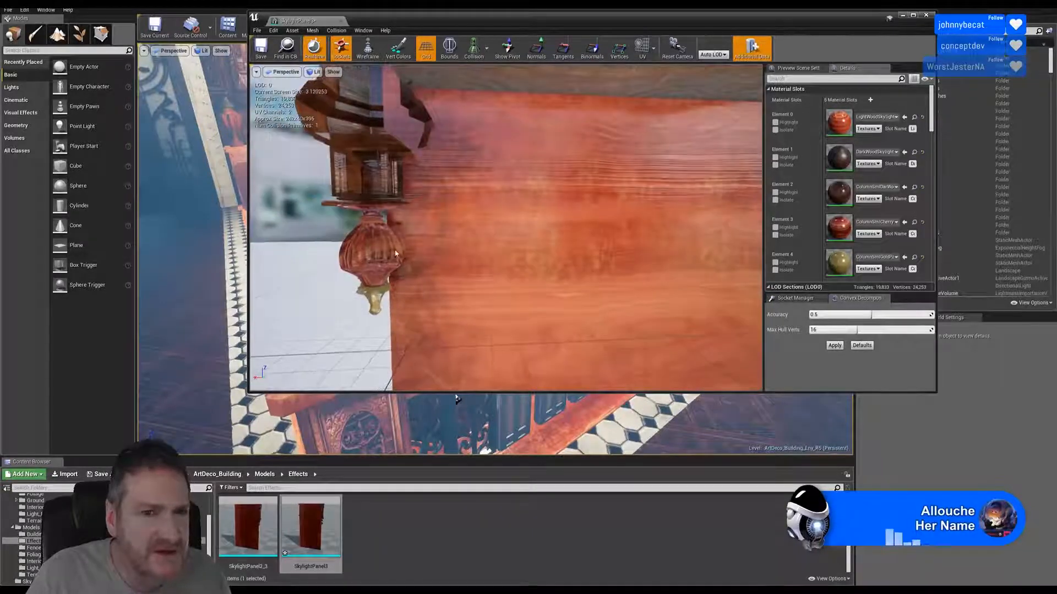
pyautogui.moveTo(526, 171); pyautogui.dragTo(560, 175, button='middle')
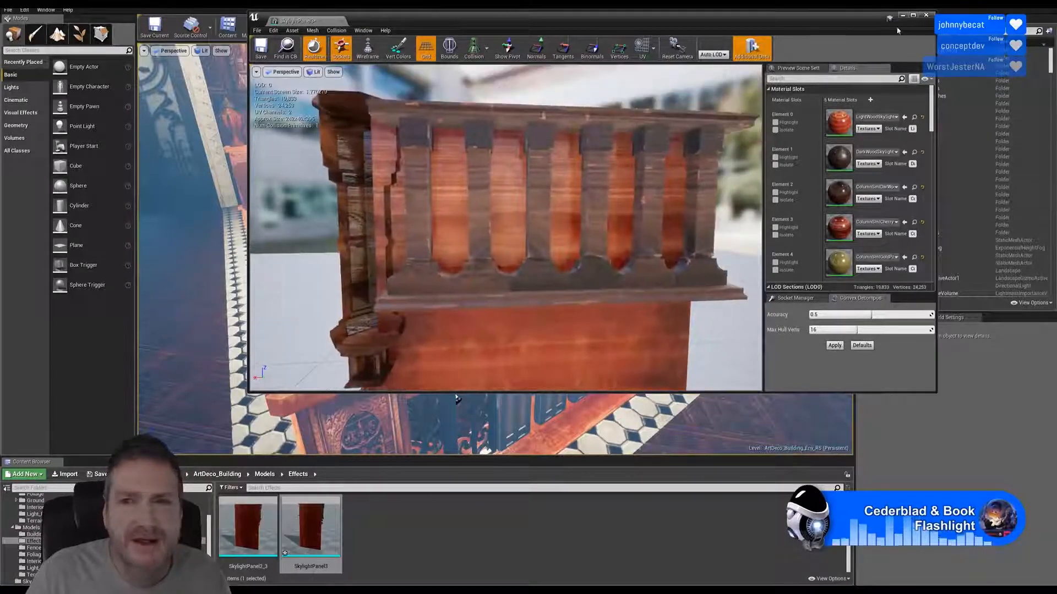
pyautogui.click(926, 16)
# - Switch back to 3ds Max and select the column and balustrade geometry of SkylightPanel3 at element level
pyautogui.press('super+d')
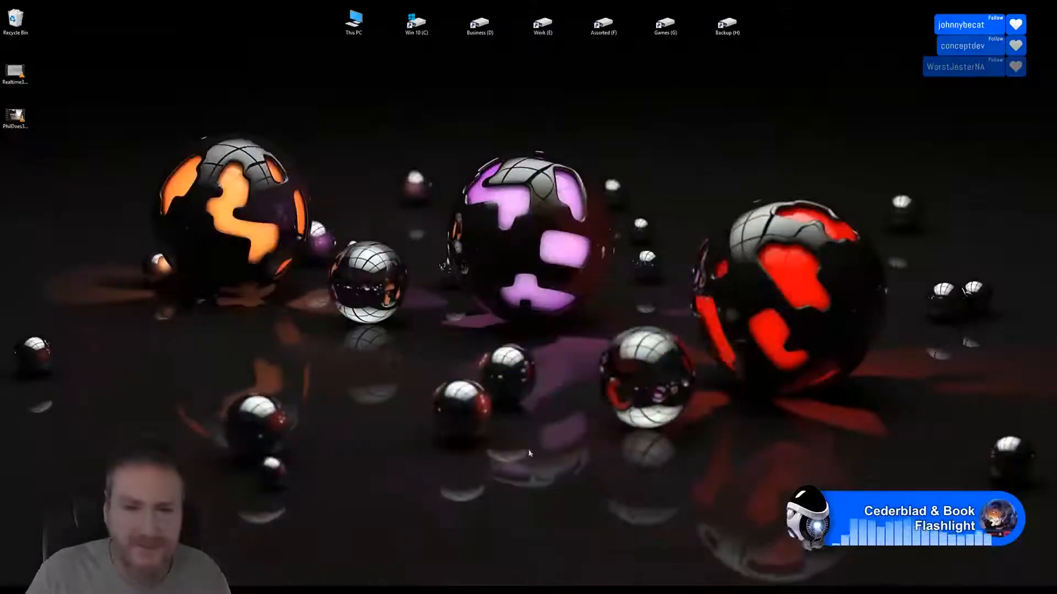
pyautogui.hotkey('alt', 'Tab')
pyautogui.keyDown('alt'); pyautogui.moveTo(368, 304); pyautogui.dragTo(391, 297, button='middle'); pyautogui.keyUp('alt')
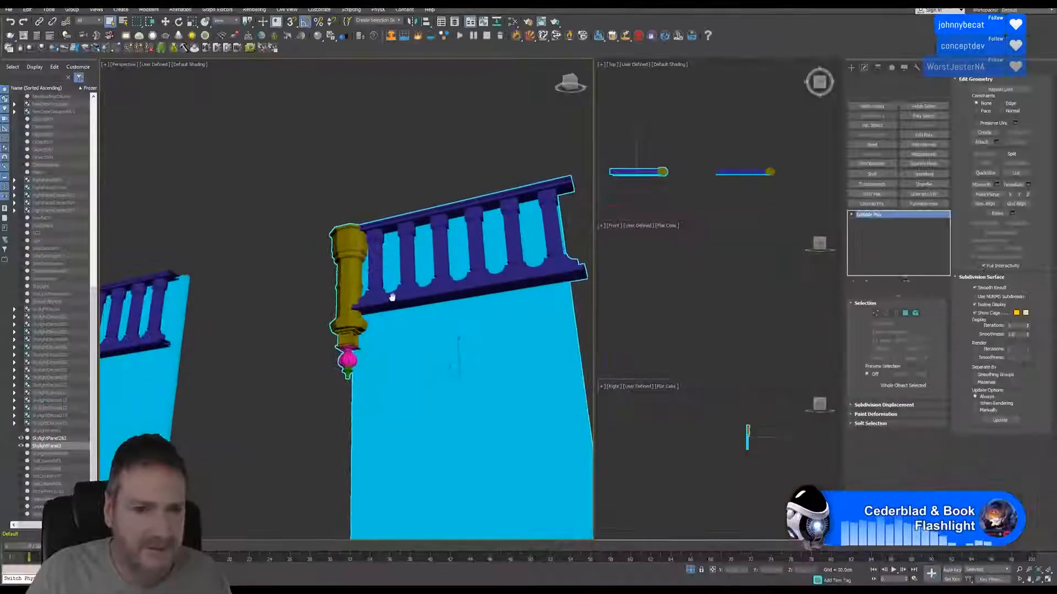
pyautogui.scroll(3, 430, 271)
pyautogui.click(915, 314)
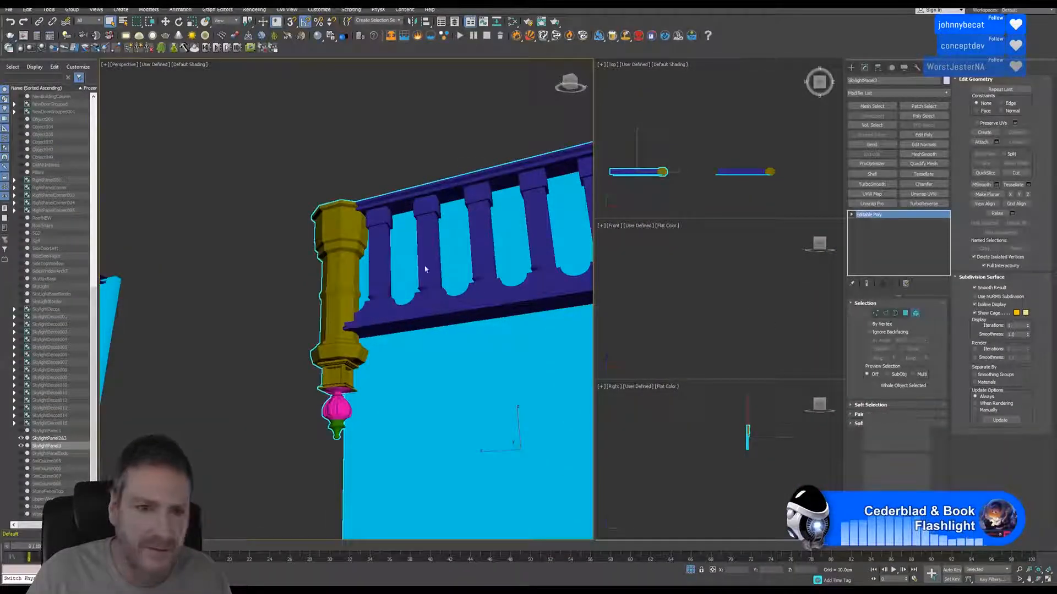
pyautogui.click(341, 235)
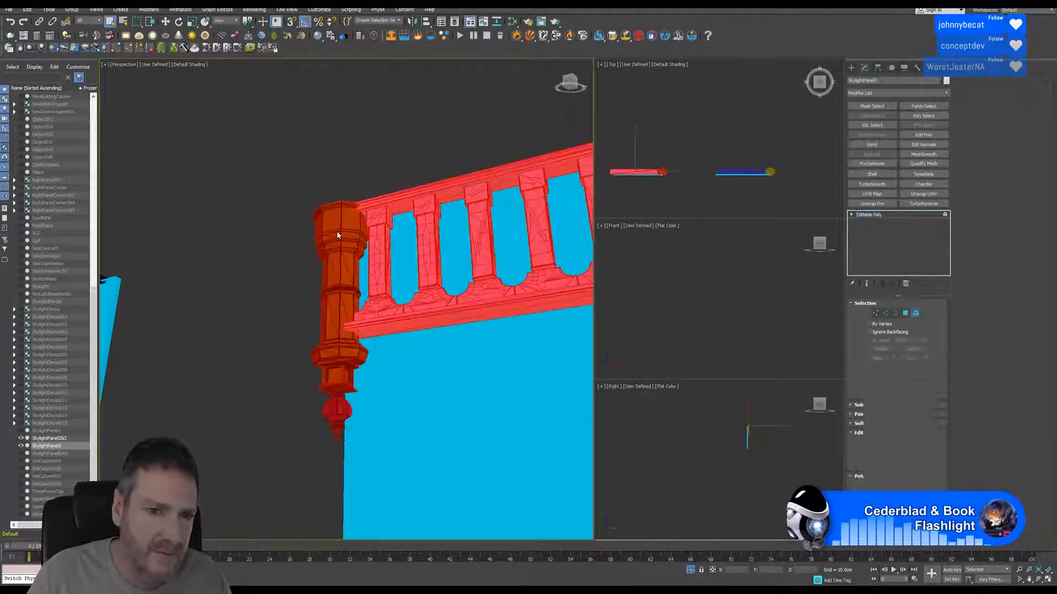